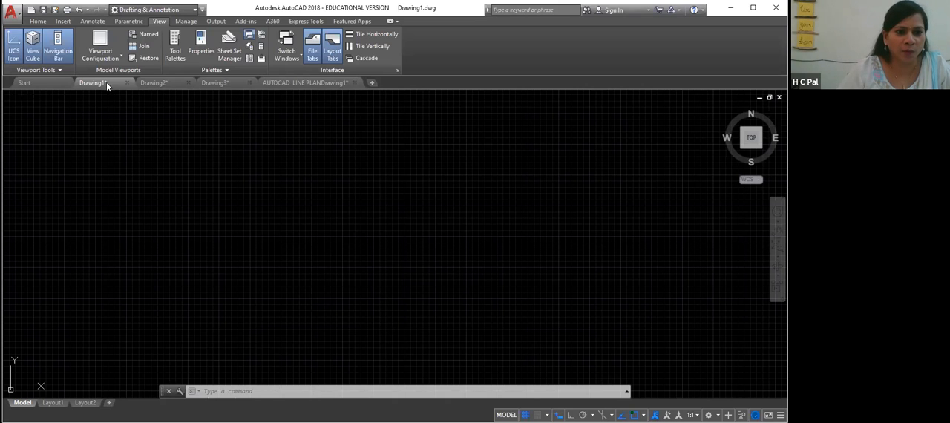
# - Switch to Drawing2 and erase the sun-shaped pattern of circles
pyautogui.scroll(-4, 161, 242)
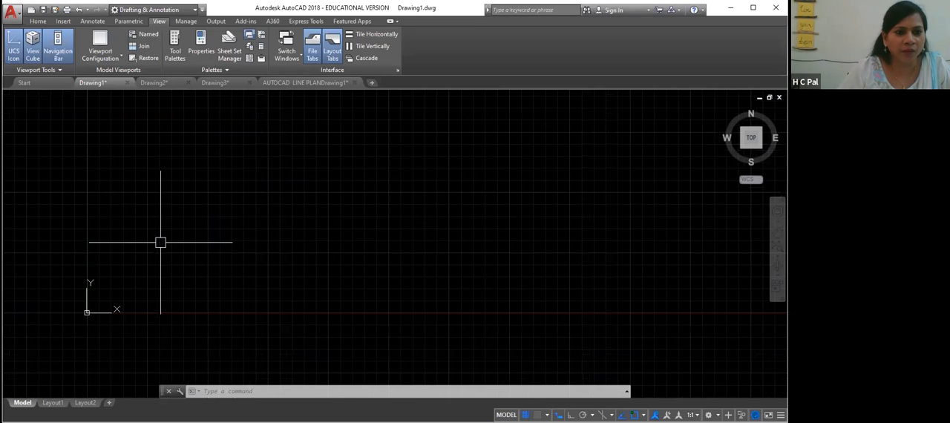
pyautogui.click(171, 82)
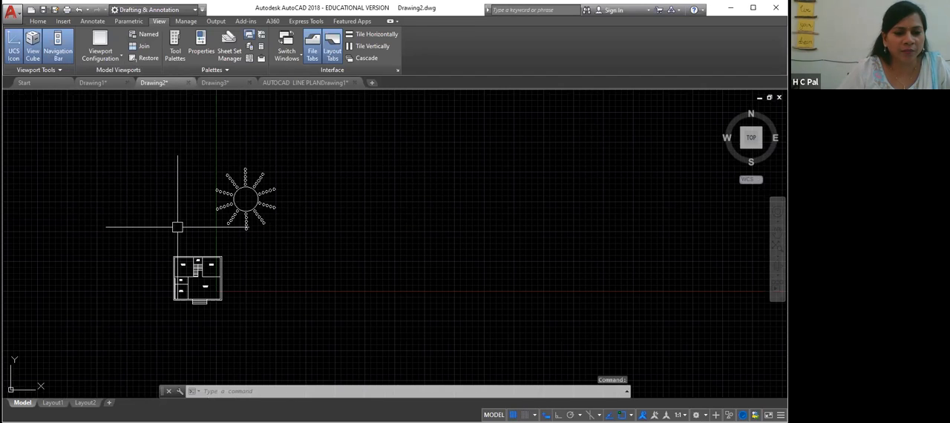
pyautogui.scroll(7, 177, 227)
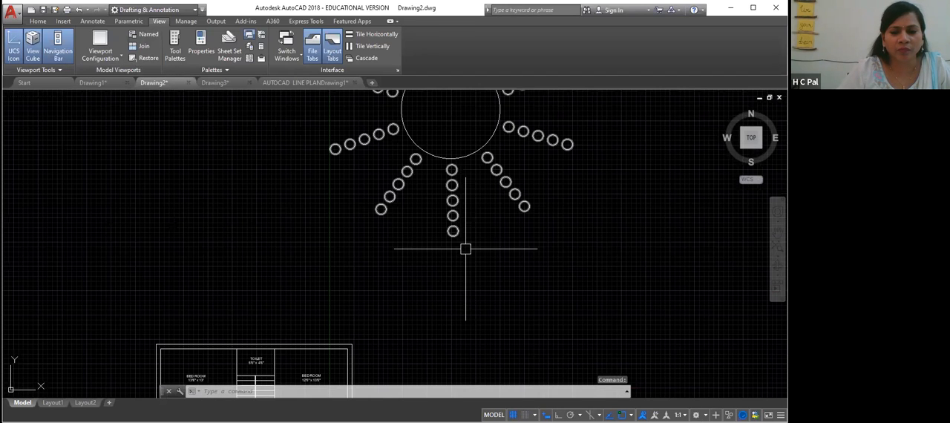
pyautogui.moveTo(310, 210); pyautogui.dragTo(185, 319, button='middle')
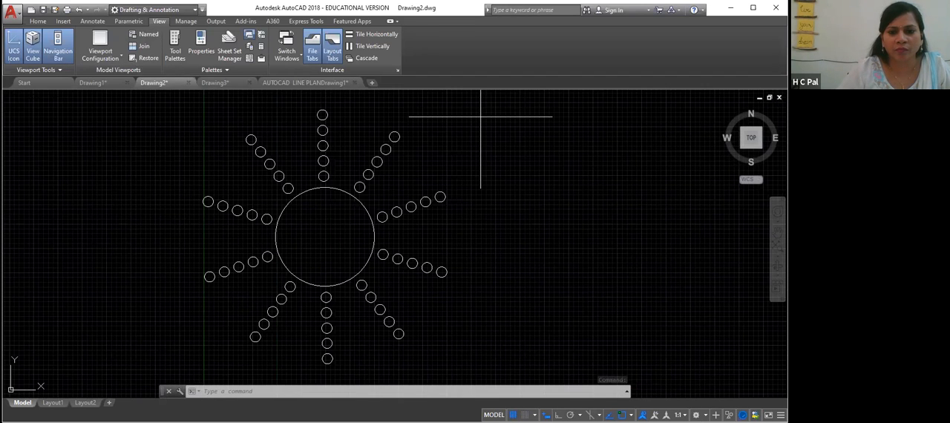
pyautogui.click(481, 116)
pyautogui.click(482, 116)
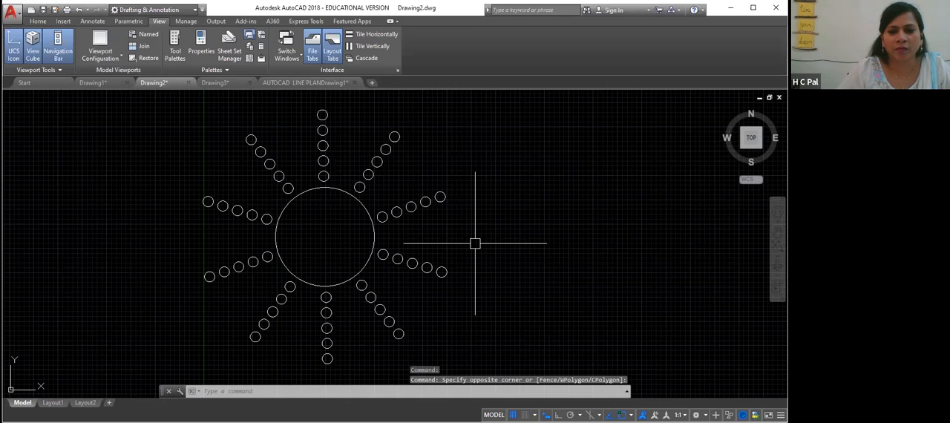
pyautogui.click(484, 165)
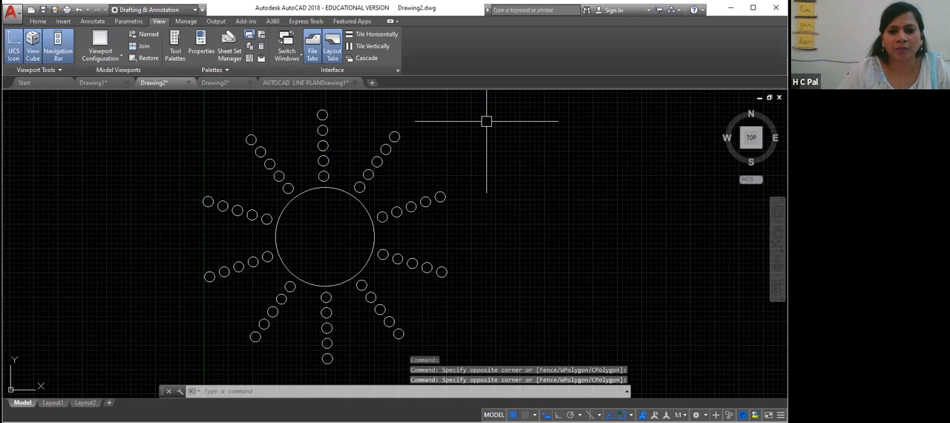
pyautogui.click(487, 117)
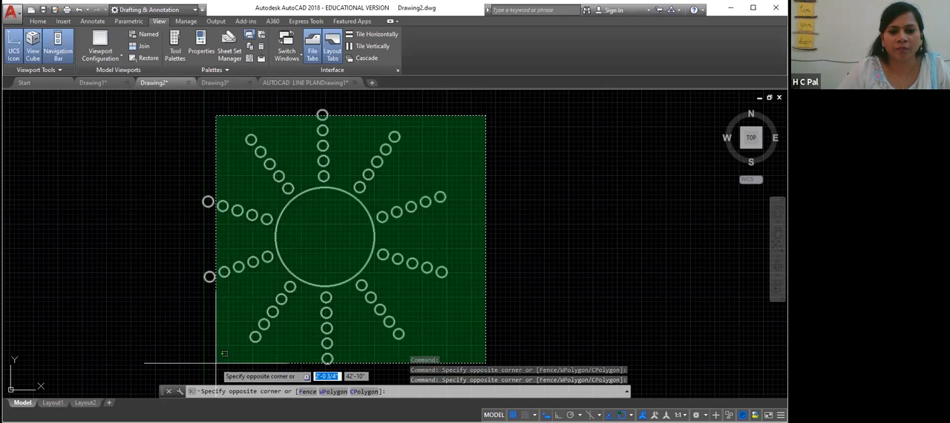
pyautogui.click(203, 358)
pyautogui.press('Delete')
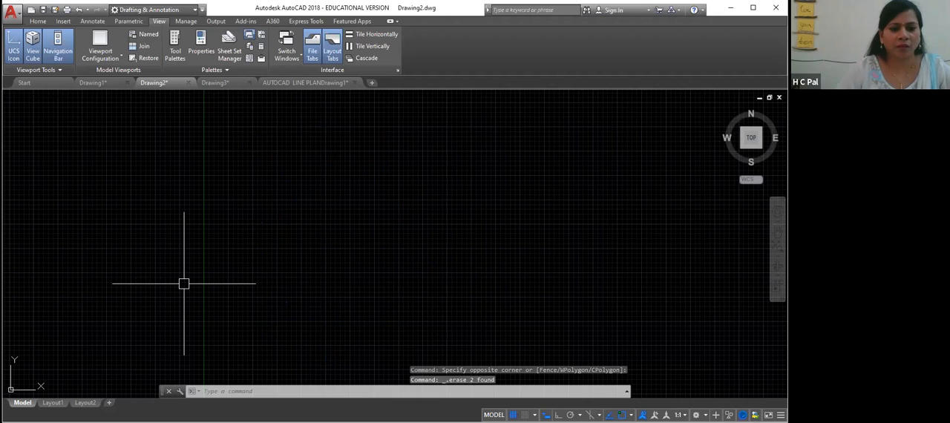
# - Zoom to all in Drawing2, then open the model space of the AUTOCAD LINE PLAN drawing
pyautogui.write('z')
pyautogui.press('Return')
pyautogui.write('a')
pyautogui.press('Return')
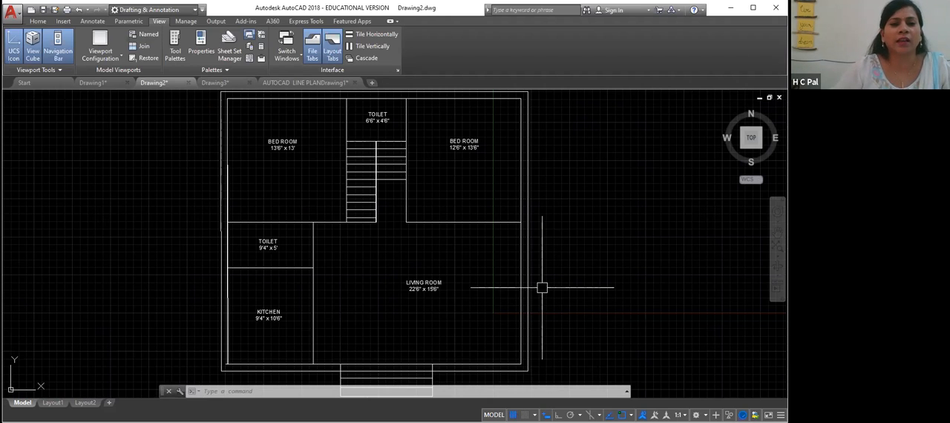
pyautogui.click(233, 86)
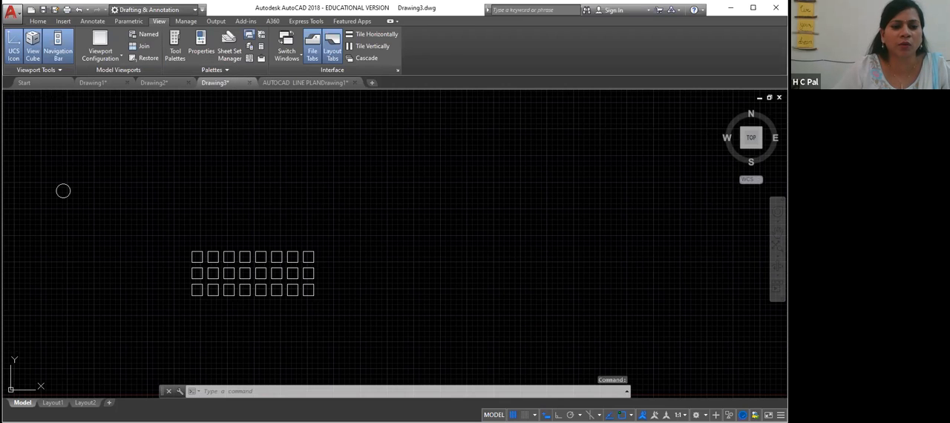
pyautogui.click(304, 83)
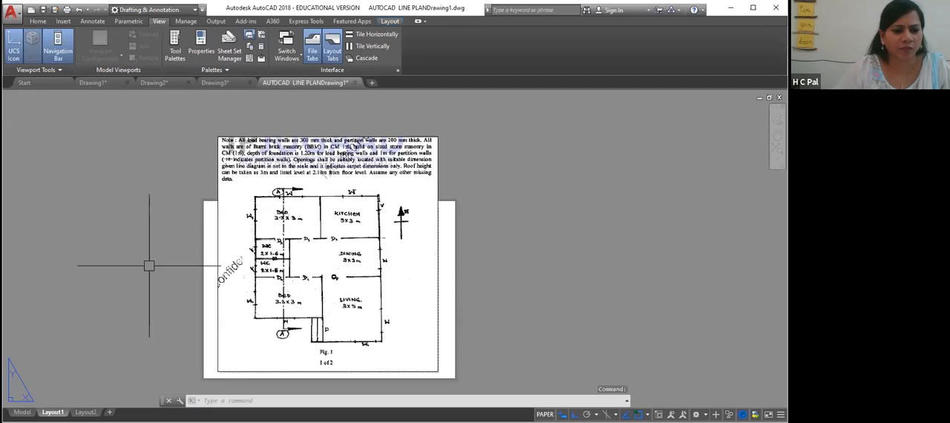
pyautogui.click(23, 412)
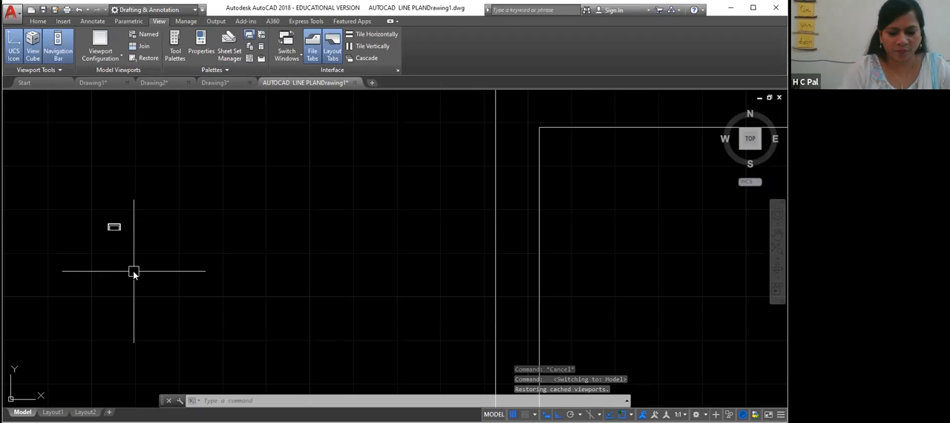
# - Zoom and pan around the floor plan and the single-room door plan to examine them
pyautogui.write('z')
pyautogui.press('Return')
pyautogui.write('a')
pyautogui.press('Return')
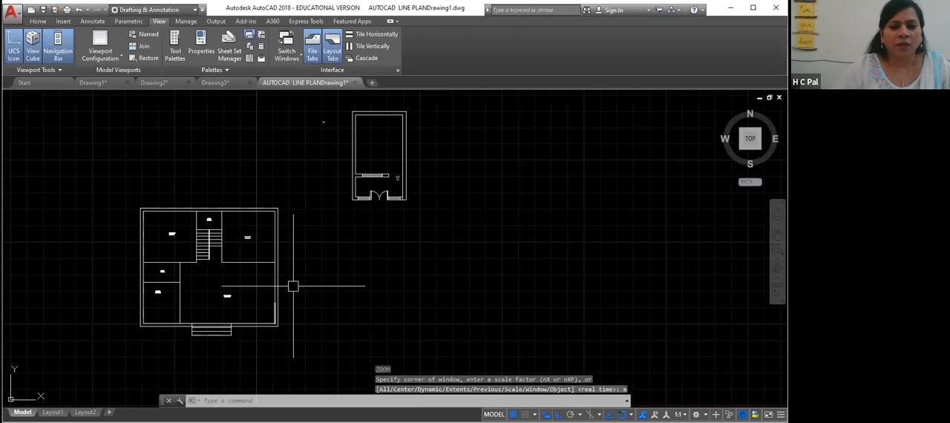
pyautogui.scroll(2, 295, 284)
pyautogui.moveTo(343, 220)
pyautogui.mouseDown(button='middle')
pyautogui.moveTo(308, 330)
pyautogui.moveTo(280, 332)
pyautogui.moveTo(310, 269)
pyautogui.mouseUp(button='middle')
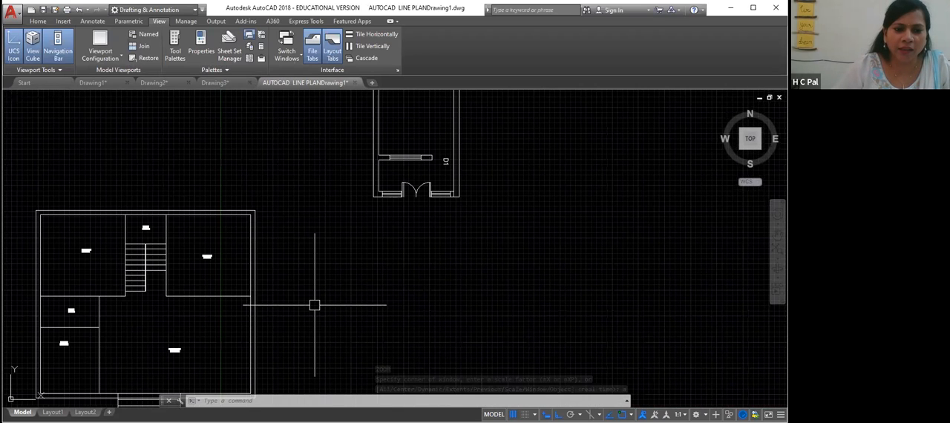
pyautogui.moveTo(314, 304); pyautogui.dragTo(316, 273, button='middle')
pyautogui.scroll(2, 275, 324)
pyautogui.moveTo(275, 324); pyautogui.dragTo(269, 284, button='middle')
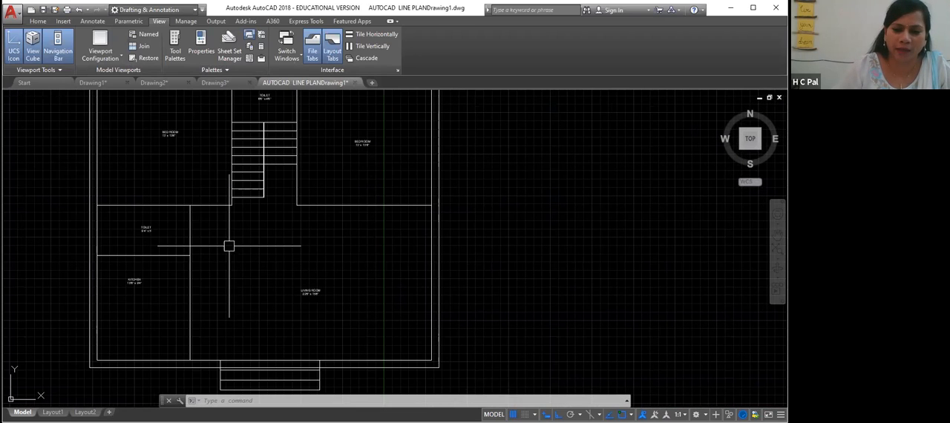
pyautogui.moveTo(340, 243); pyautogui.dragTo(176, 333, button='middle')
pyautogui.moveTo(491, 293)
pyautogui.mouseDown(button='middle')
pyautogui.moveTo(352, 334)
pyautogui.moveTo(336, 348)
pyautogui.mouseUp(button='middle')
pyautogui.moveTo(359, 299); pyautogui.dragTo(329, 392, button='middle')
pyautogui.moveTo(105, 384); pyautogui.dragTo(357, 291, button='middle')
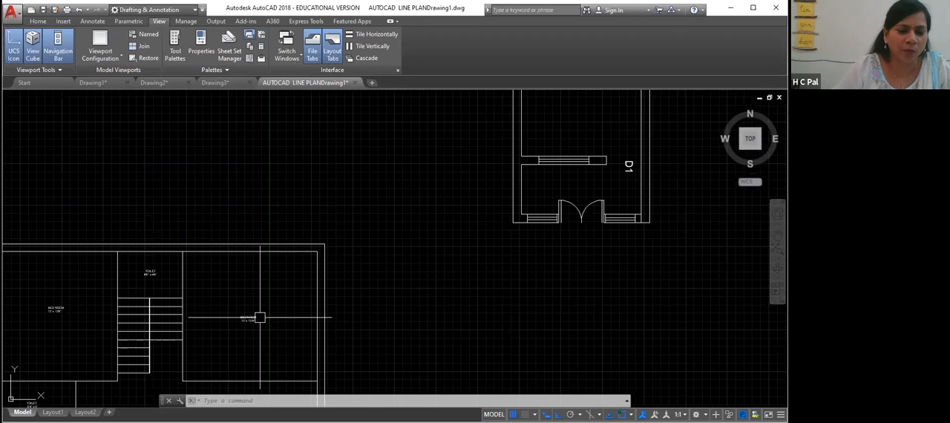
pyautogui.scroll(4, 6, 362)
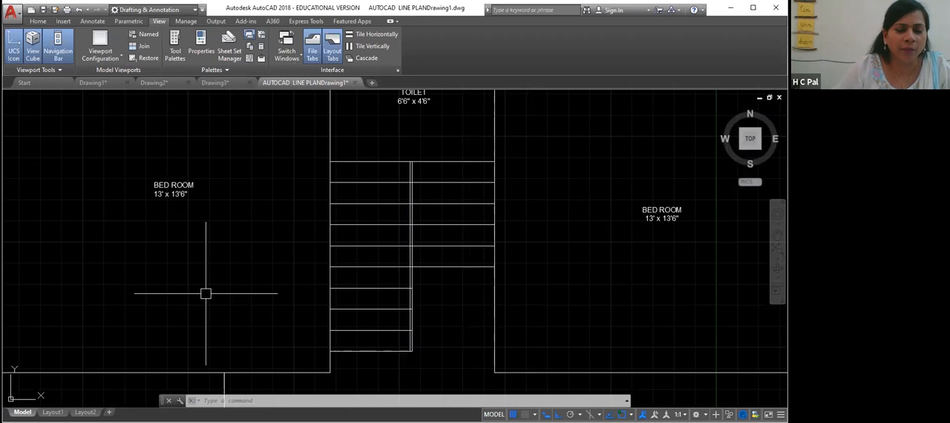
pyautogui.moveTo(206, 293); pyautogui.dragTo(324, 318, button='middle')
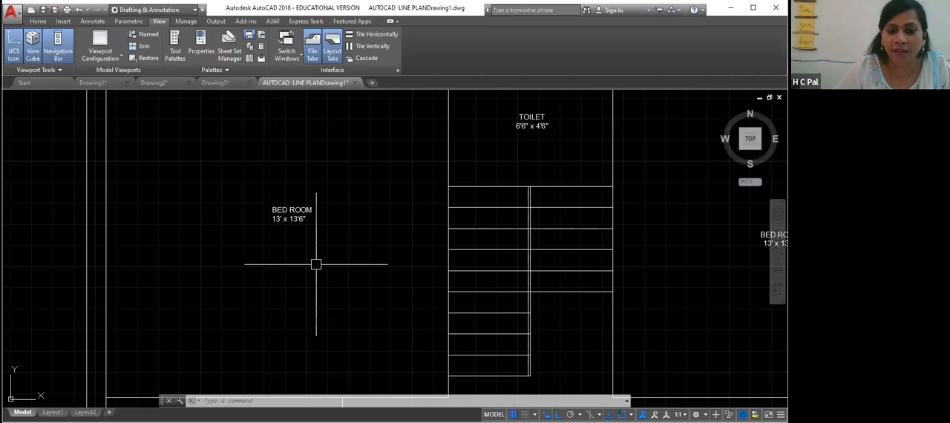
pyautogui.scroll(-2, 334, 283)
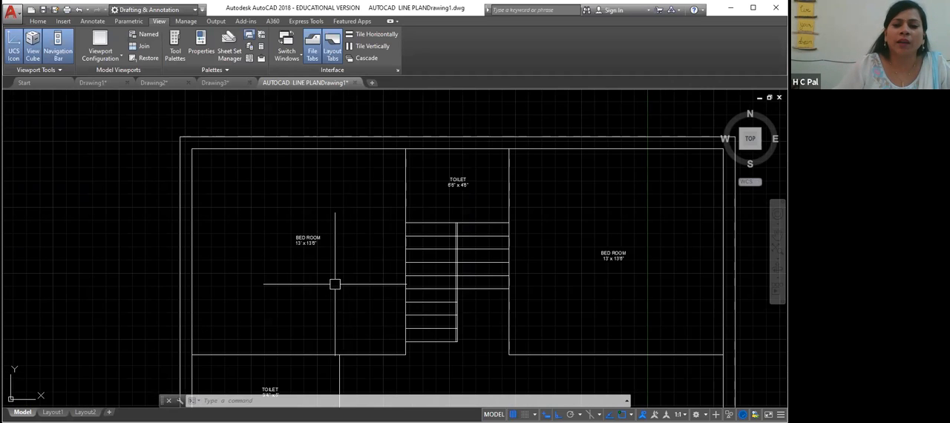
pyautogui.moveTo(519, 261); pyautogui.dragTo(123, 330, button='middle')
pyautogui.moveTo(608, 298); pyautogui.dragTo(414, 313, button='middle')
pyautogui.moveTo(467, 281); pyautogui.dragTo(185, 357, button='middle')
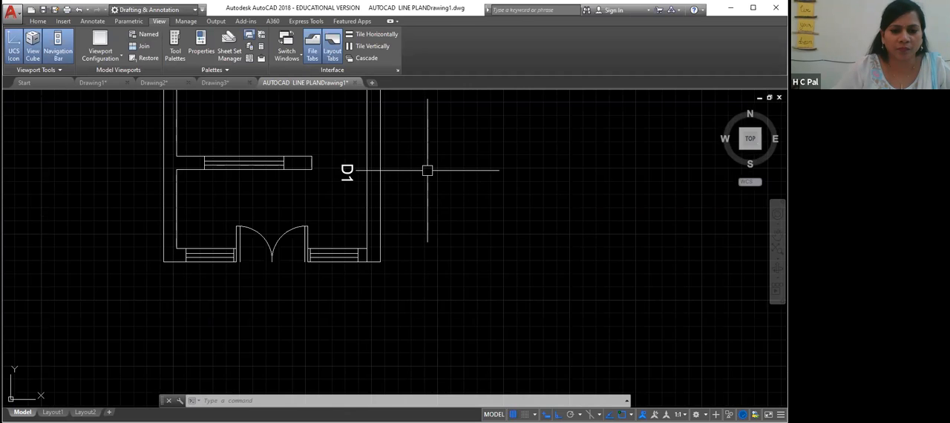
pyautogui.scroll(3, 427, 171)
pyautogui.scroll(-5, 424, 171)
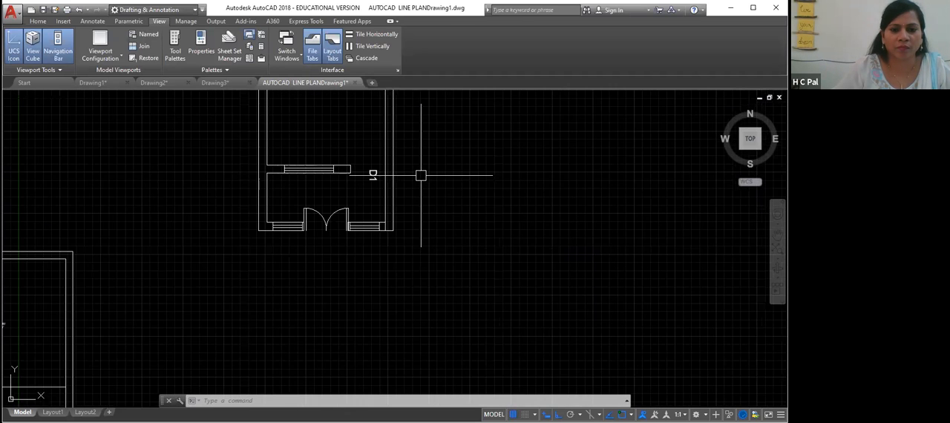
# - Move the single-room plan with door D1 to a new position further left, with ortho off
pyautogui.moveTo(421, 175); pyautogui.dragTo(412, 334, button='middle')
pyautogui.click(432, 159)
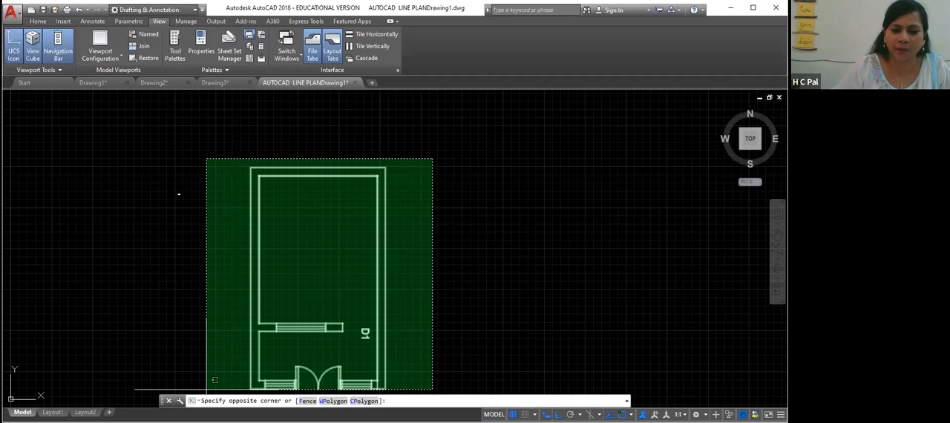
pyautogui.click(207, 389)
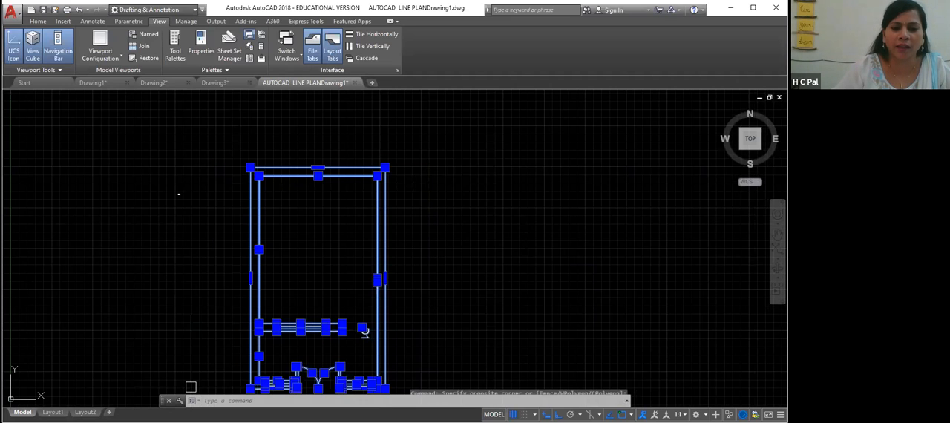
pyautogui.rightClick(472, 231)
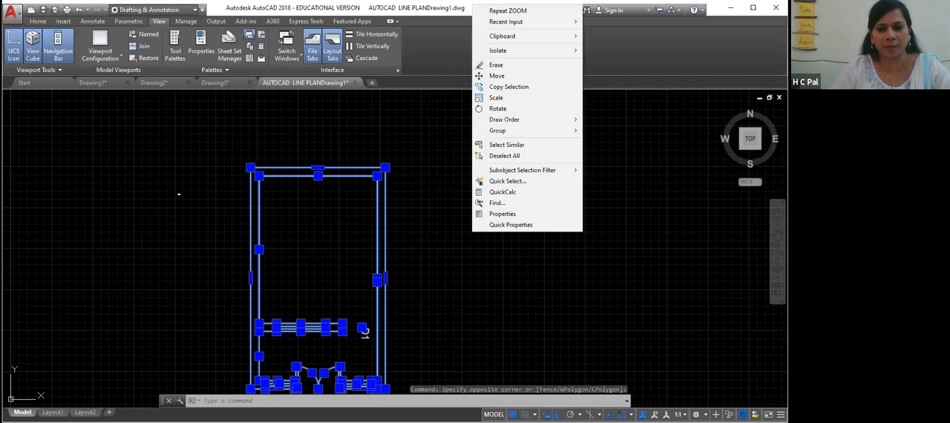
pyautogui.click(496, 76)
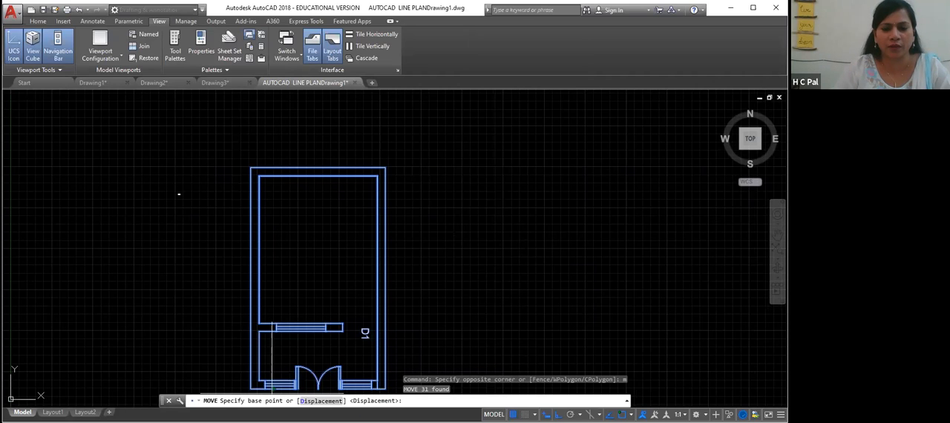
pyautogui.click(395, 156)
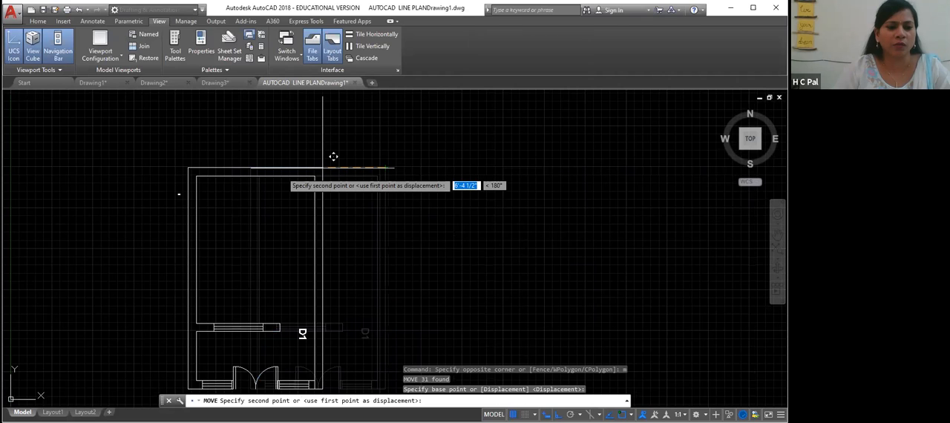
pyautogui.press('F8')
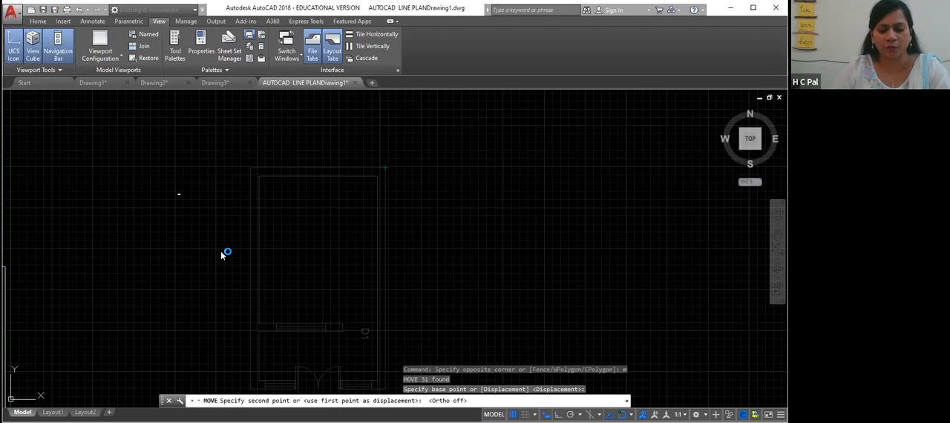
pyautogui.click(179, 193)
pyautogui.press('Delete')
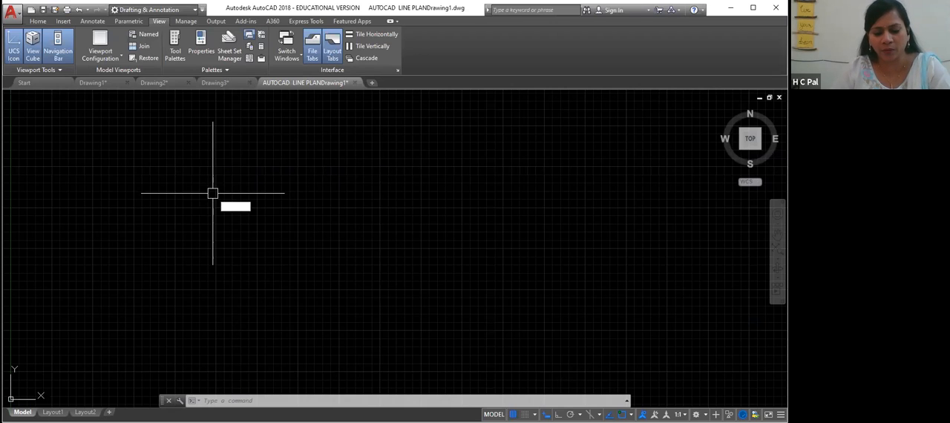
pyautogui.press('Return')
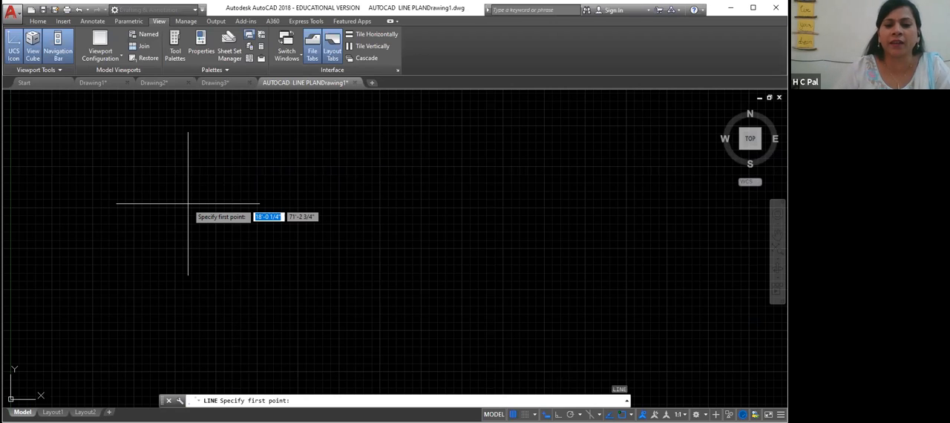
pyautogui.click(194, 210)
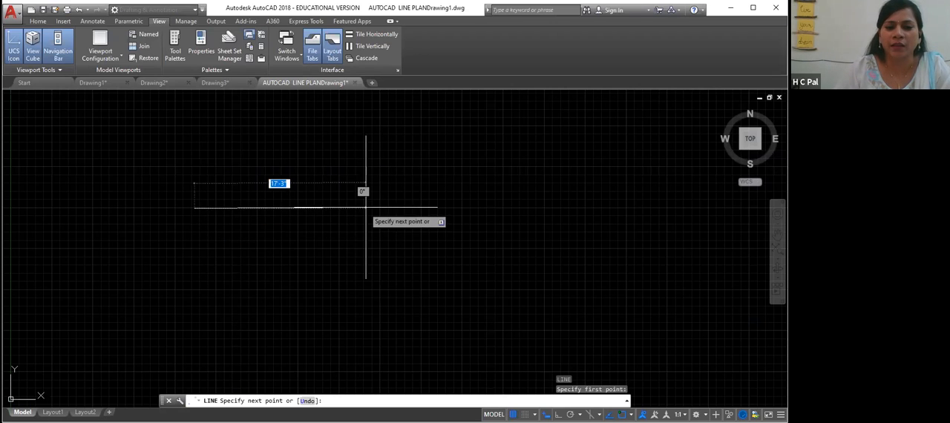
pyautogui.scroll(2, 394, 211)
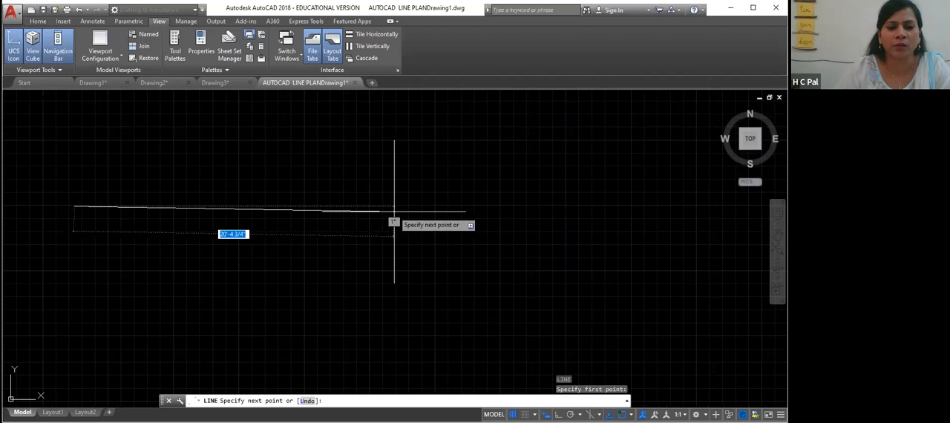
pyautogui.scroll(2, 394, 211)
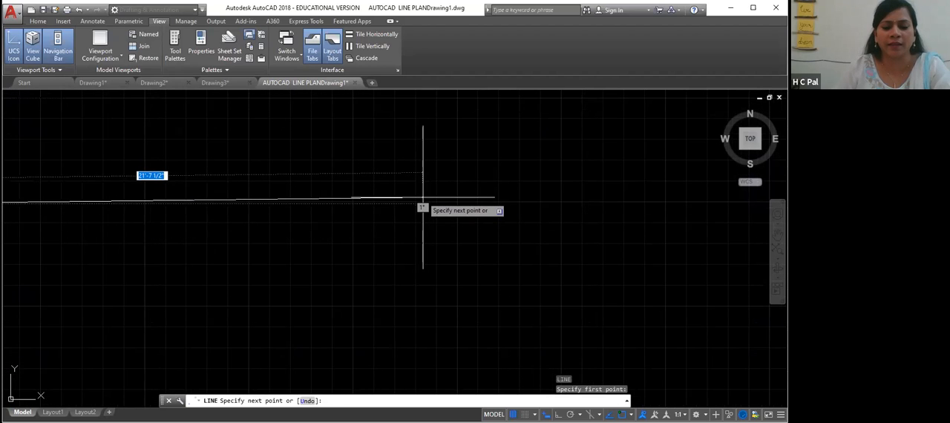
pyautogui.press('F8')
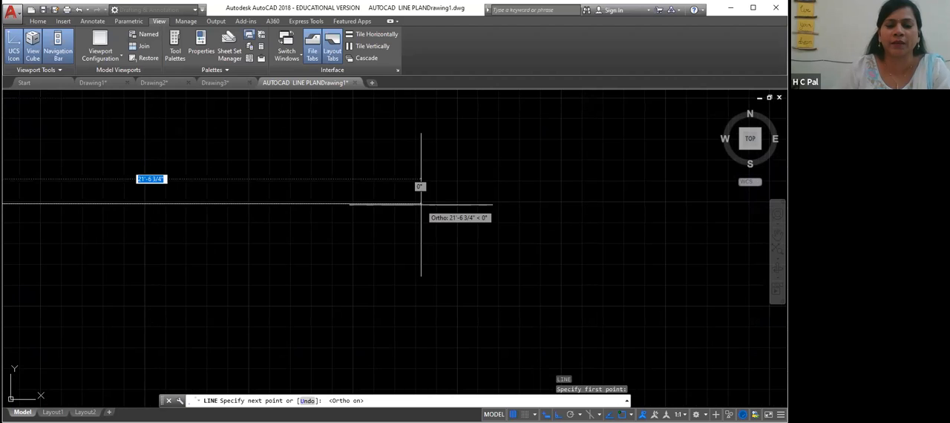
pyautogui.click(421, 204)
pyautogui.press('Escape')
pyautogui.click(322, 205)
pyautogui.press('Delete')
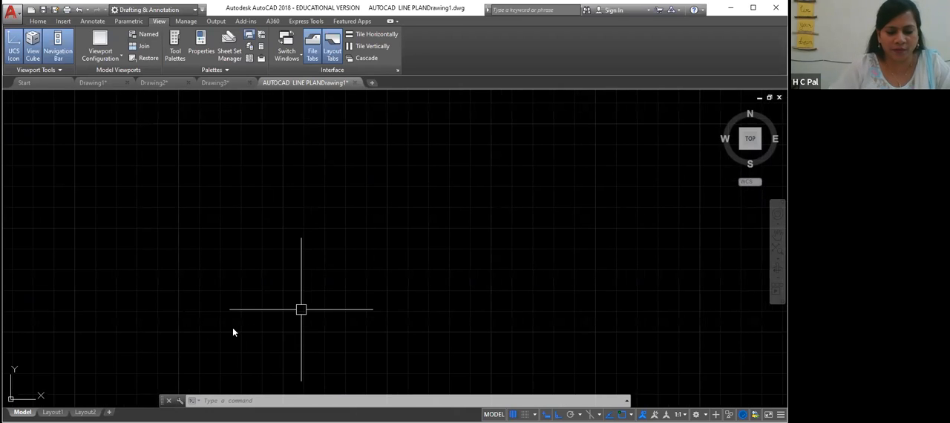
# - Zoom to all and zoom and pan around the floor plan to examine its rooms
pyautogui.write('z')
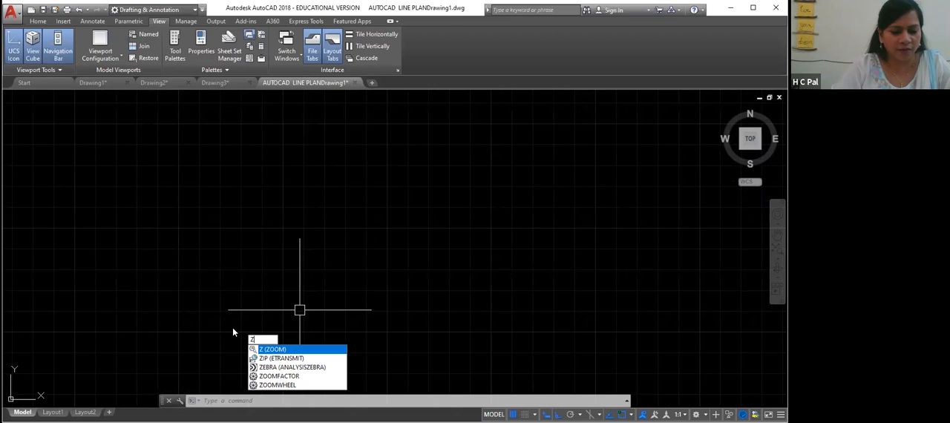
pyautogui.press('Return')
pyautogui.write('a')
pyautogui.press('Return')
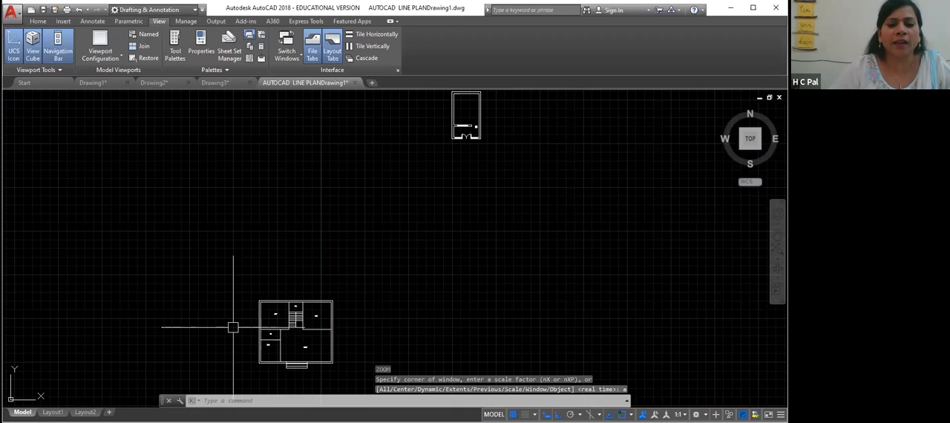
pyautogui.scroll(10, 233, 327)
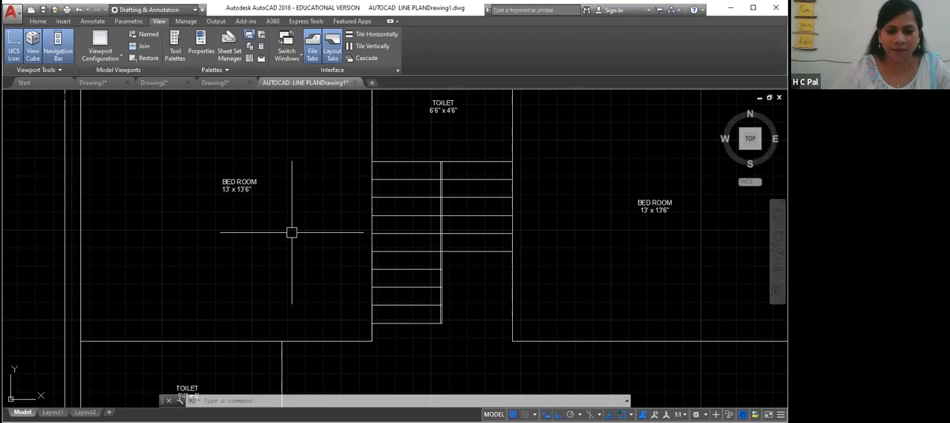
pyautogui.scroll(-4, 323, 228)
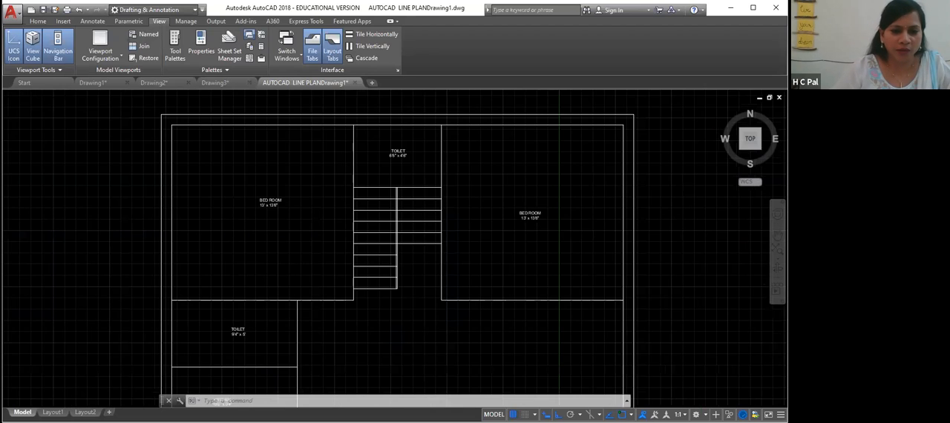
pyautogui.scroll(2, 411, 248)
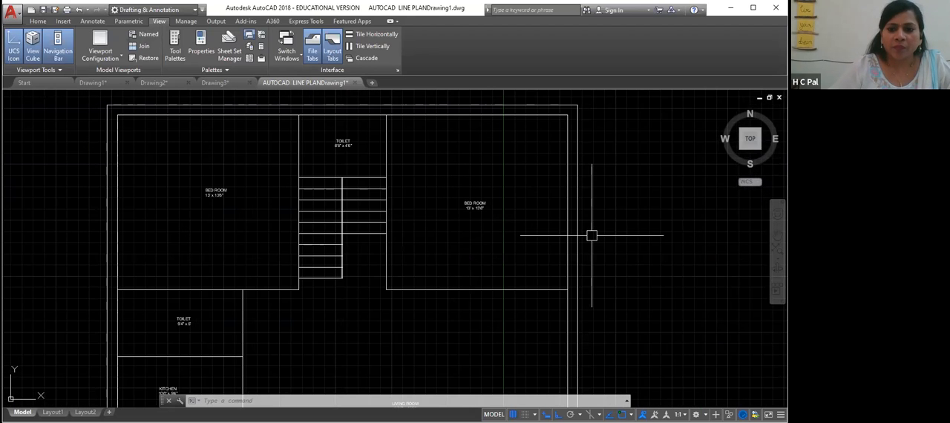
pyautogui.moveTo(594, 235); pyautogui.dragTo(100, 351, button='middle')
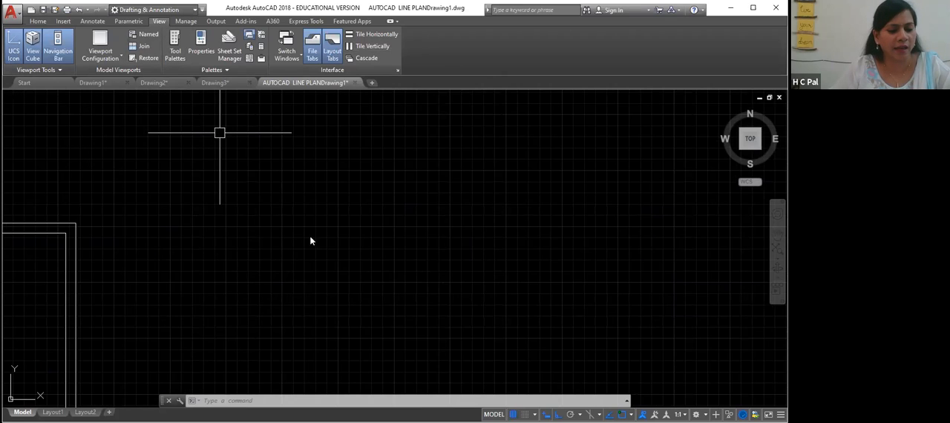
pyautogui.rightClick(243, 196)
pyautogui.click(179, 172)
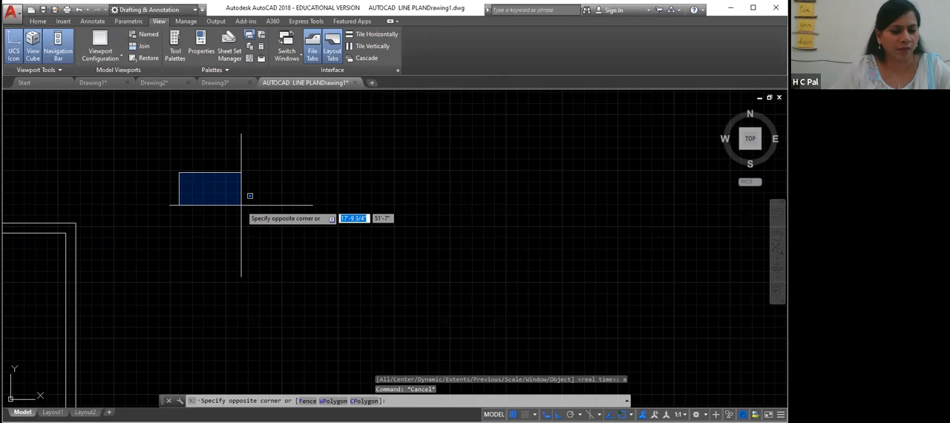
pyautogui.press('Escape')
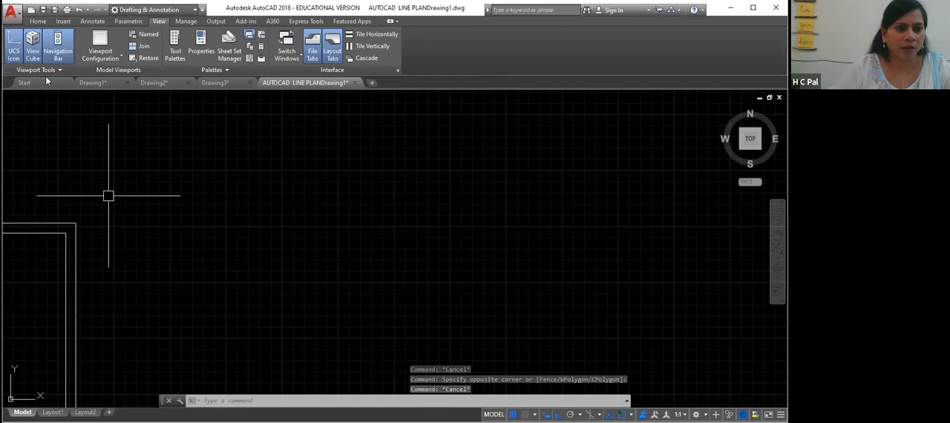
# - Try to draw a line with a 13 segment followed by a 1313'6" vertical segment
pyautogui.click(36, 22)
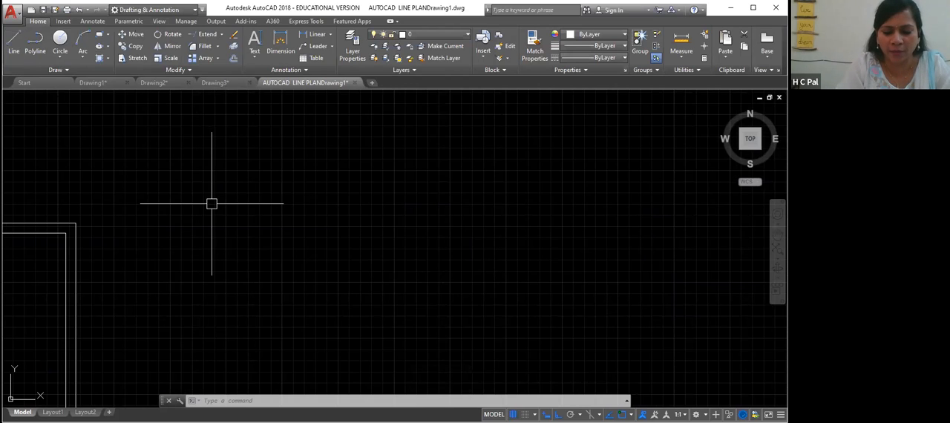
pyautogui.write('l')
pyautogui.press('Return')
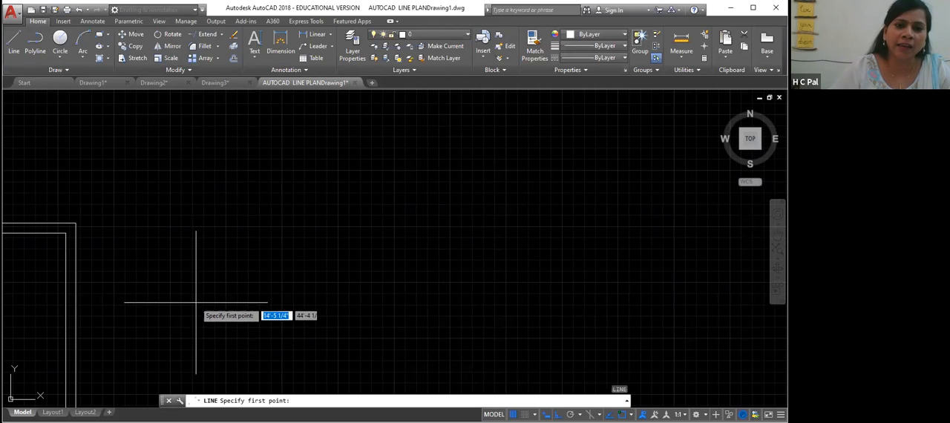
pyautogui.write('15')
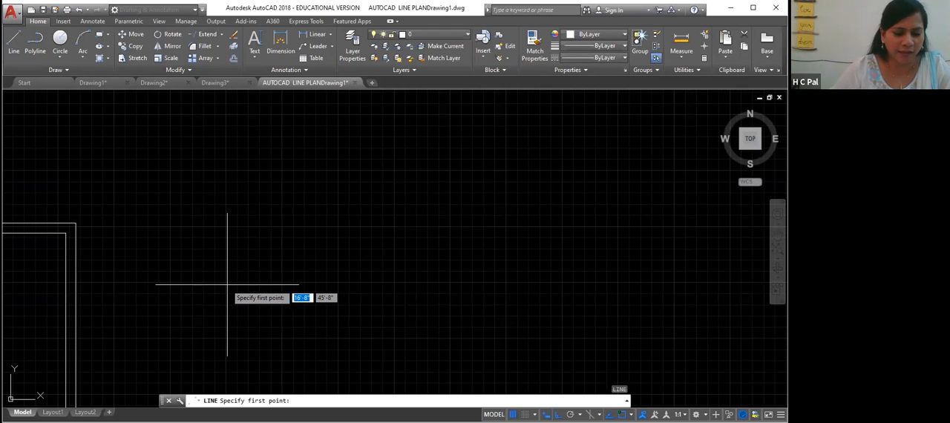
pyautogui.click(181, 341)
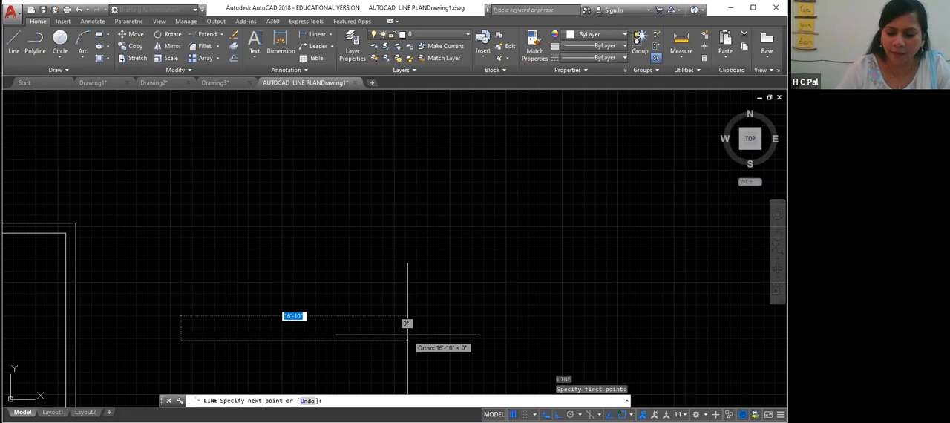
pyautogui.write('13')
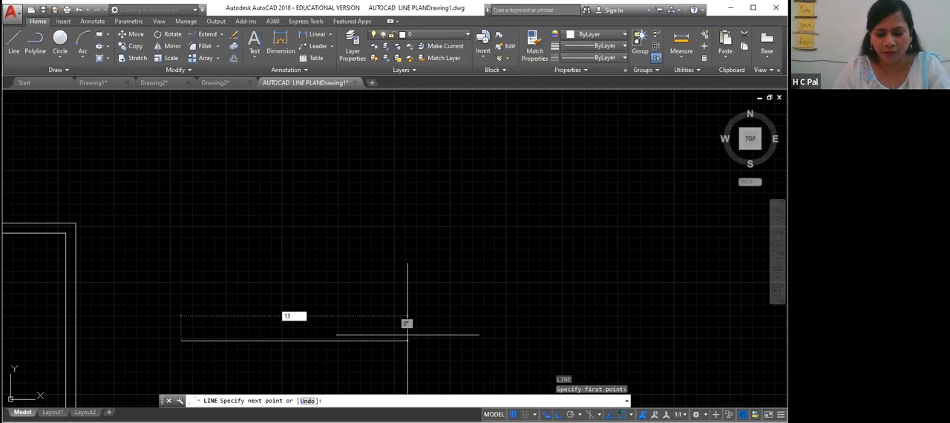
pyautogui.press('Return')
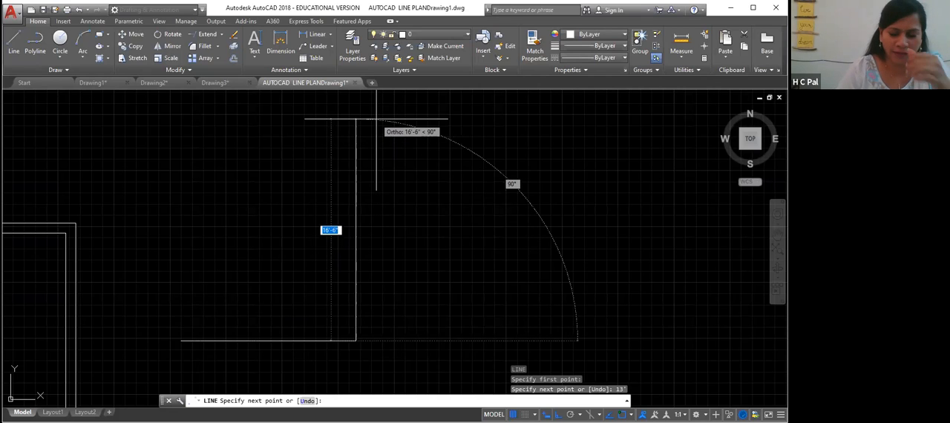
pyautogui.write('13')
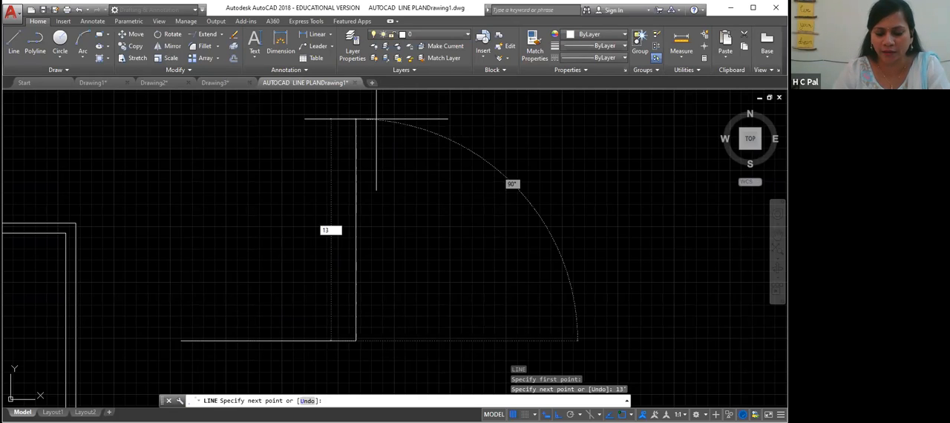
pyautogui.write('13')
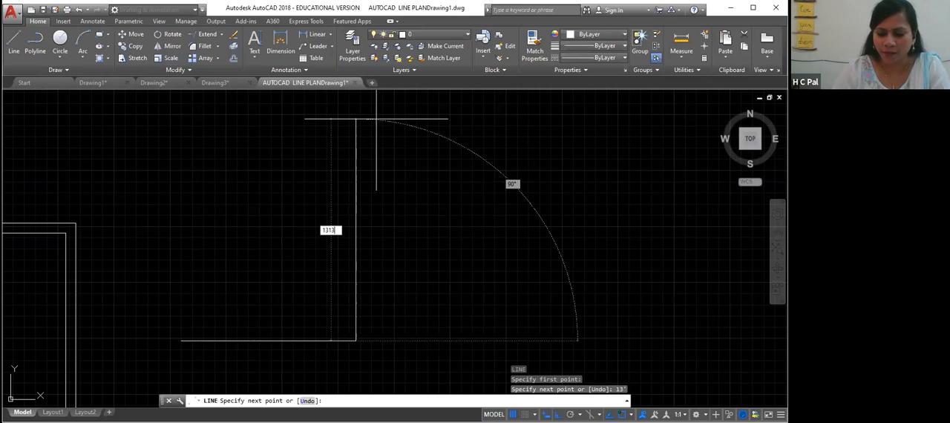
pyautogui.write('\'6"')
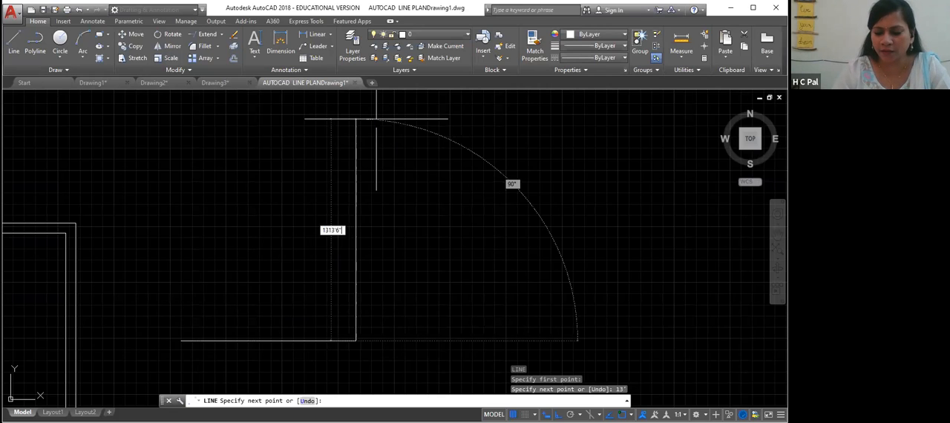
pyautogui.press('Return')
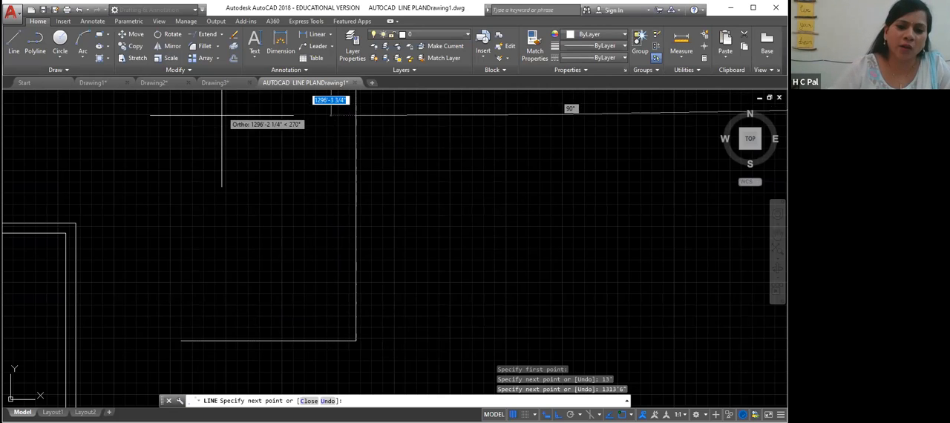
# - End the line command and erase the two mistaken line segments
pyautogui.scroll(2, 241, 132)
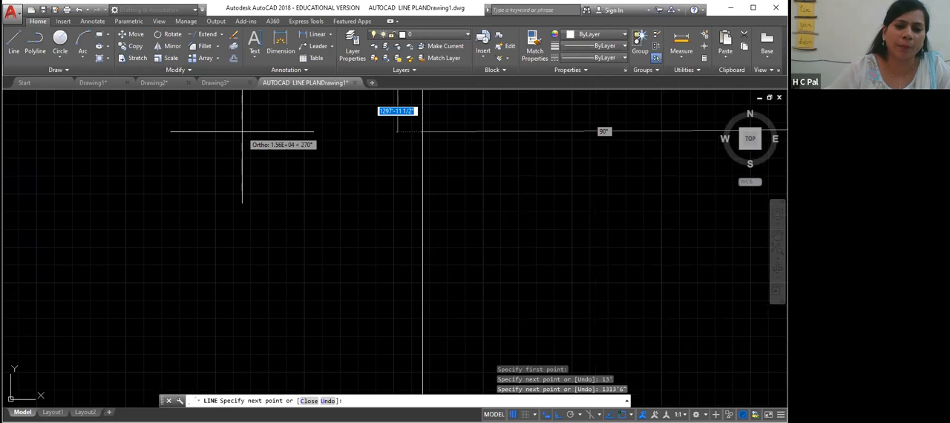
pyautogui.scroll(-2, 241, 133)
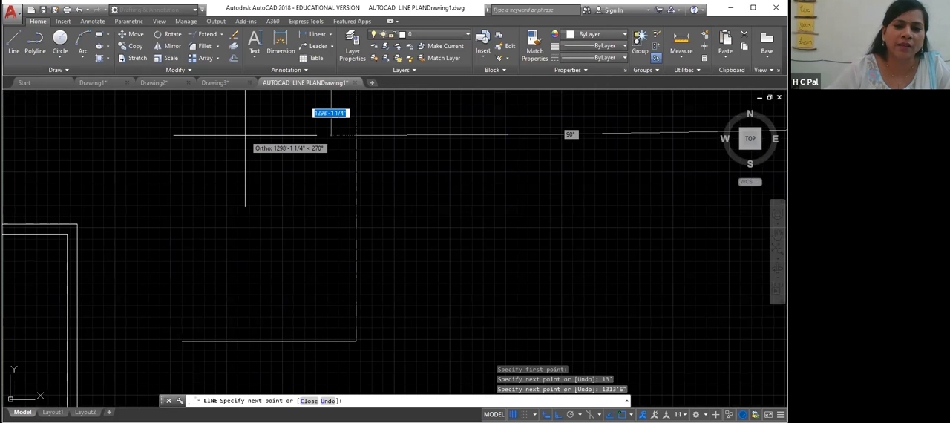
pyautogui.scroll(2, 245, 135)
pyautogui.scroll(-2, 245, 136)
pyautogui.moveTo(245, 135); pyautogui.dragTo(239, 202, button='middle')
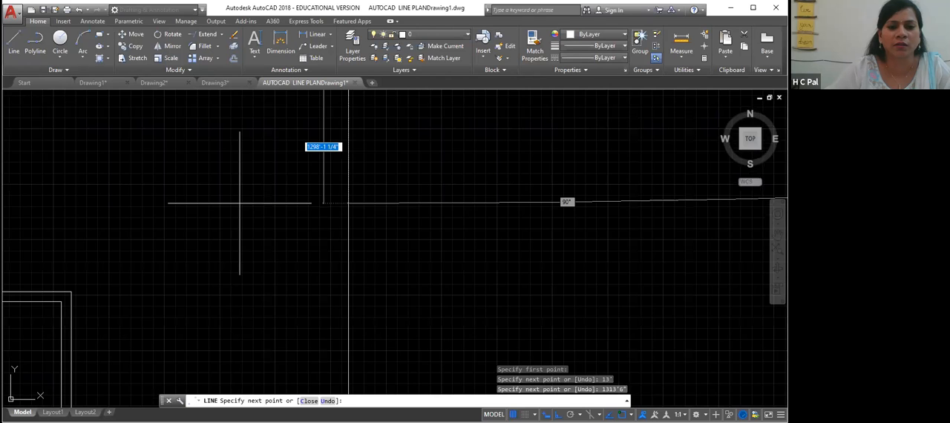
pyautogui.scroll(-2, 232, 184)
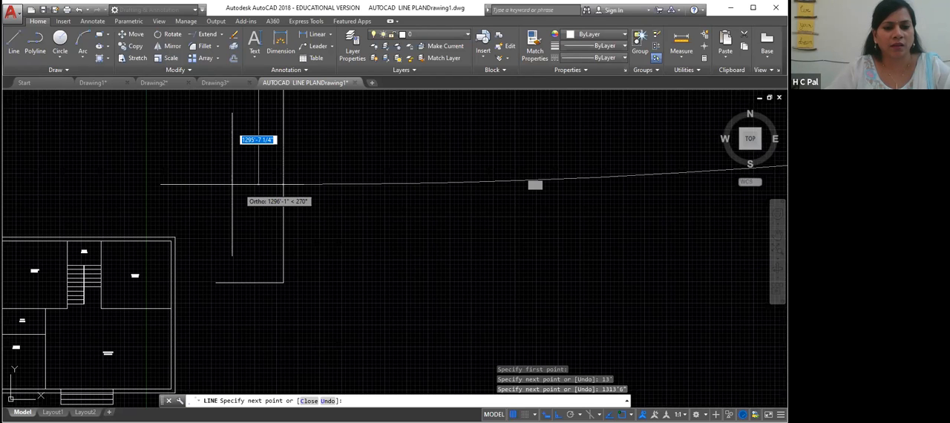
pyautogui.moveTo(232, 184); pyautogui.dragTo(262, 236, button='middle')
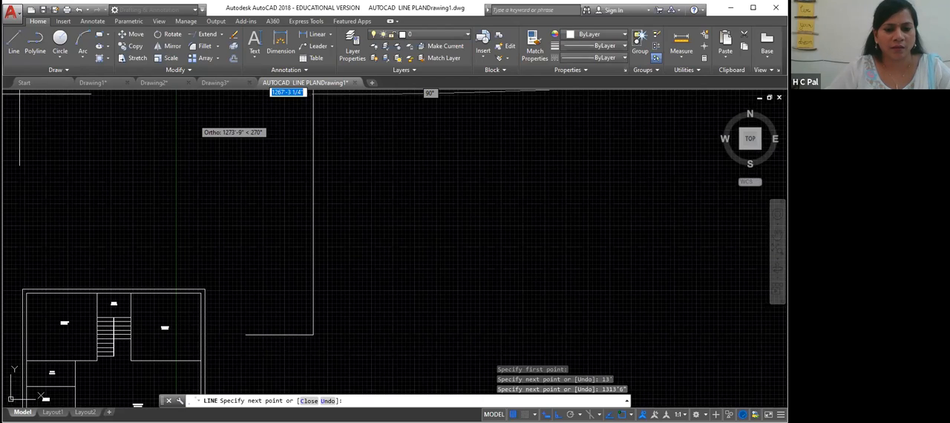
pyautogui.press('Escape')
pyautogui.click(314, 271)
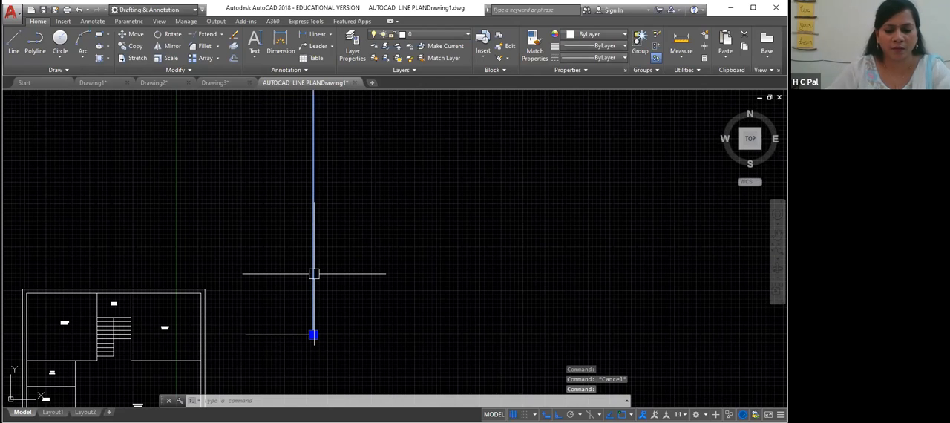
pyautogui.press('Delete')
pyautogui.click(278, 335)
pyautogui.press('Delete')
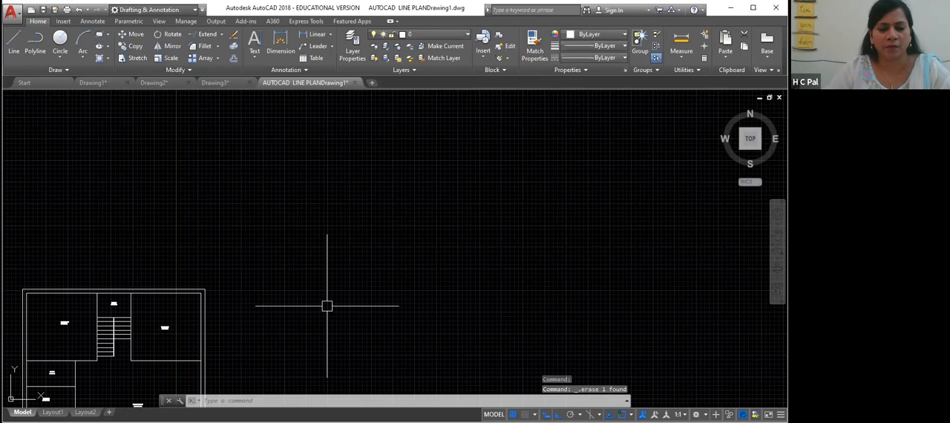
# - Select the whole floor plan and move it further left and down with ortho off
pyautogui.click(205, 305)
pyautogui.click(318, 260)
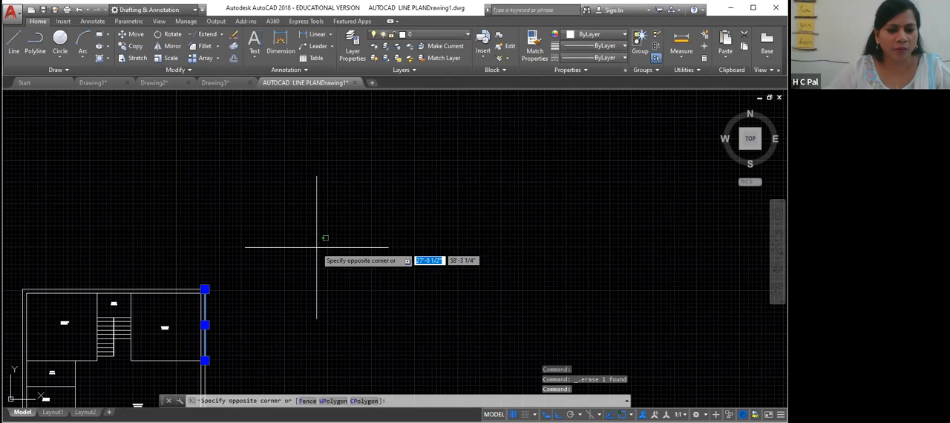
pyautogui.press('Escape')
pyautogui.click(244, 264)
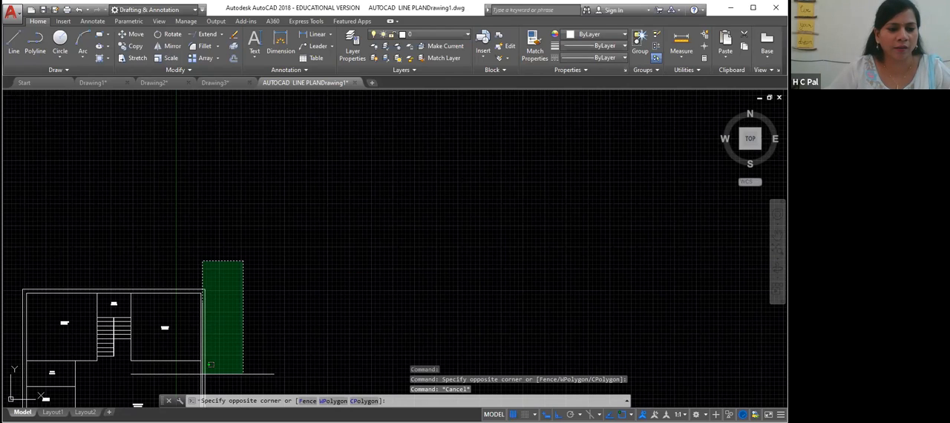
pyautogui.click(4, 380)
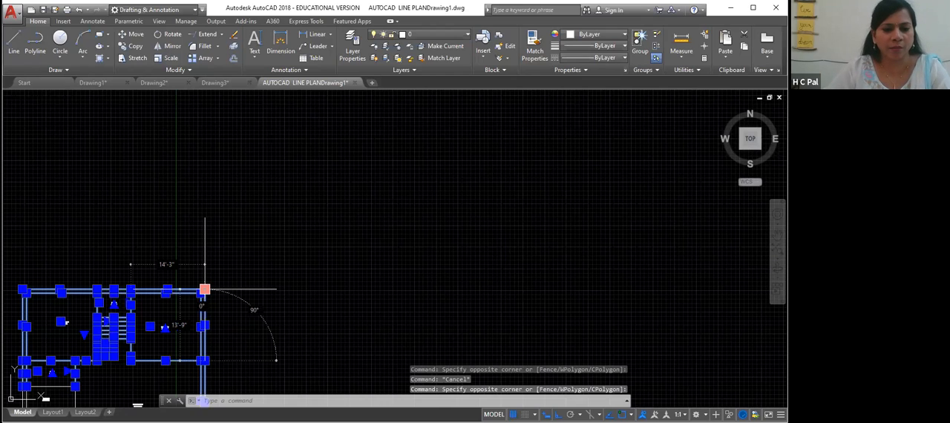
pyautogui.write('M')
pyautogui.press('Return')
pyautogui.click(204, 289)
pyautogui.press('F8')
pyautogui.click(27, 355)
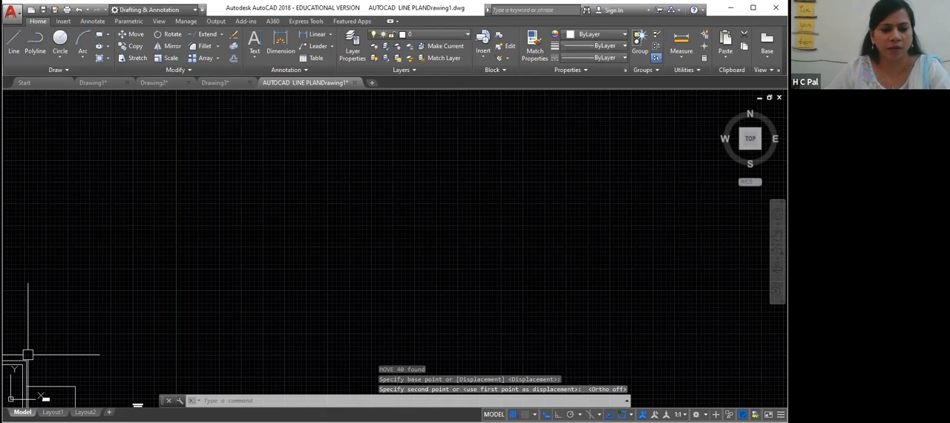
pyautogui.press('Return')
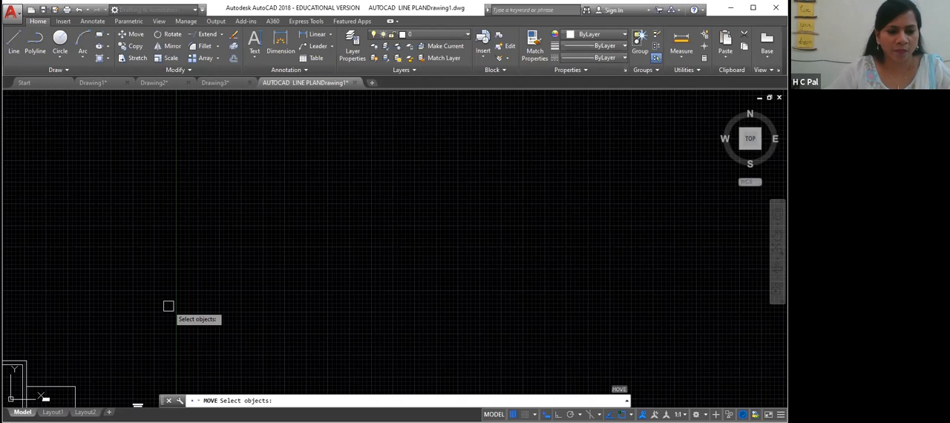
pyautogui.press('Escape')
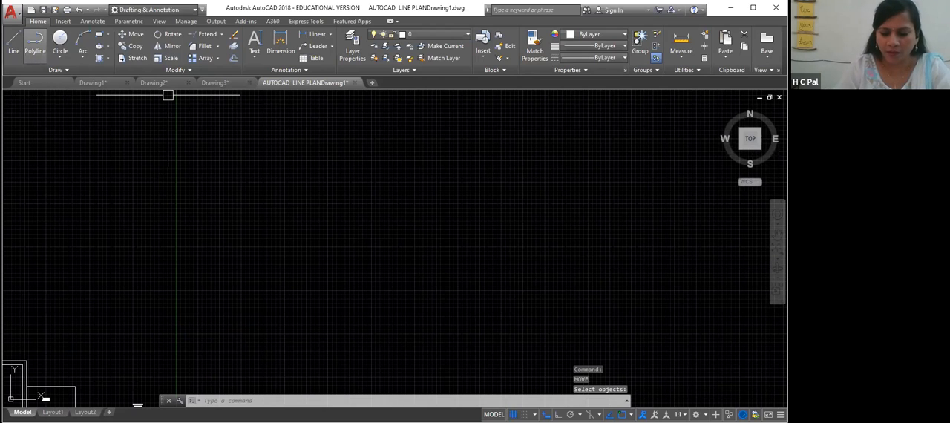
# - Draw a closed 13' by 13'6" rectangular room outline with the Line command and ortho on
pyautogui.write('l')
pyautogui.press('Return')
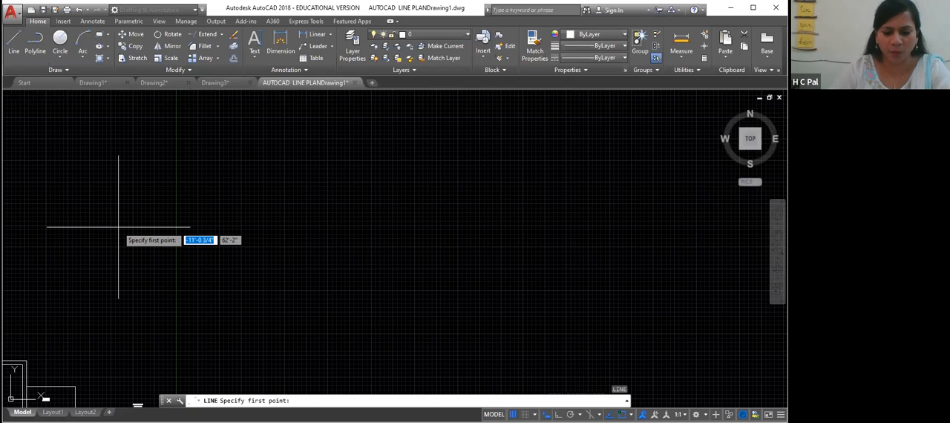
pyautogui.write("13'")
pyautogui.press('Return')
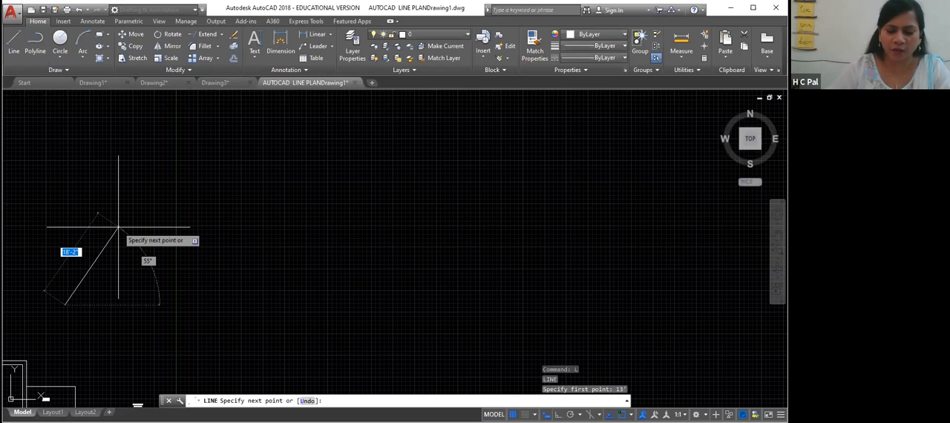
pyautogui.press('F8')
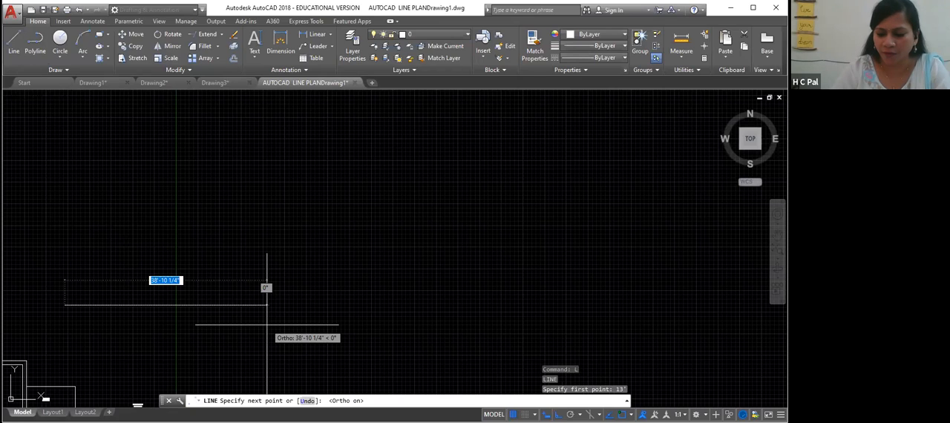
pyautogui.write("13'")
pyautogui.press('Return')
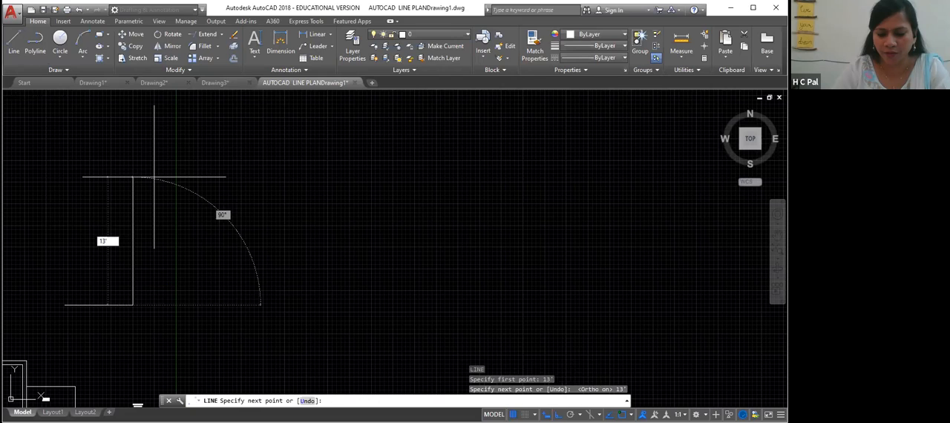
pyautogui.write('13\'6"')
pyautogui.press('Return')
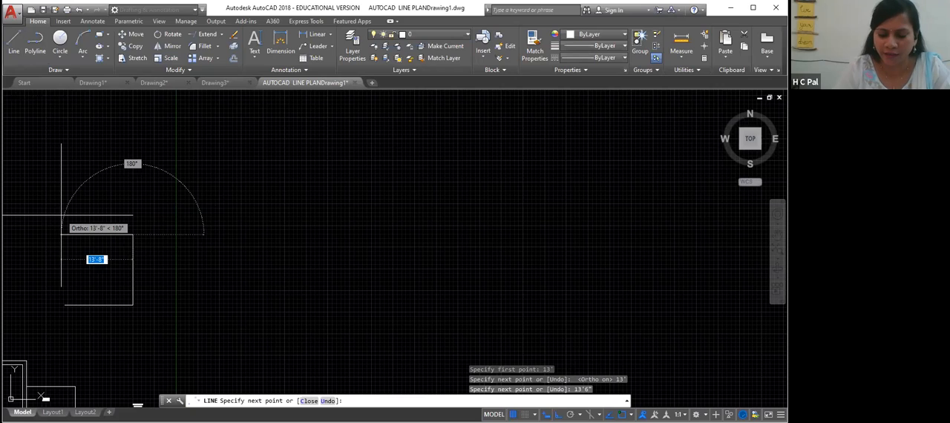
pyautogui.write('13')
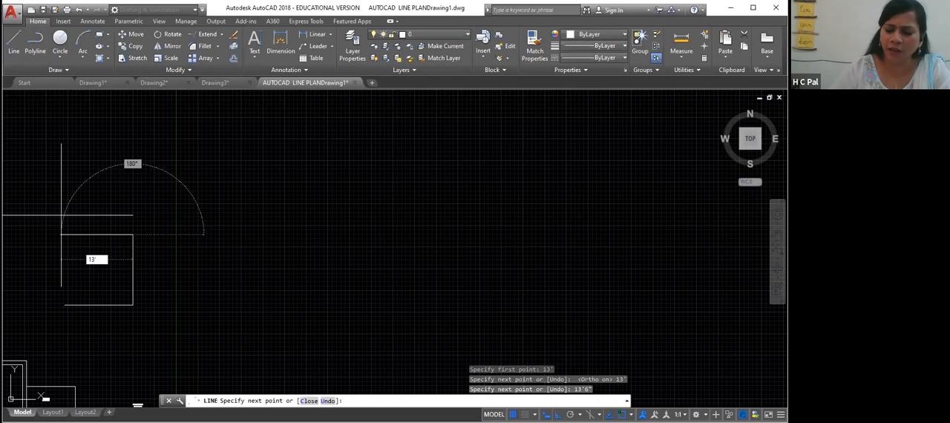
pyautogui.press('Return')
pyautogui.write('13')
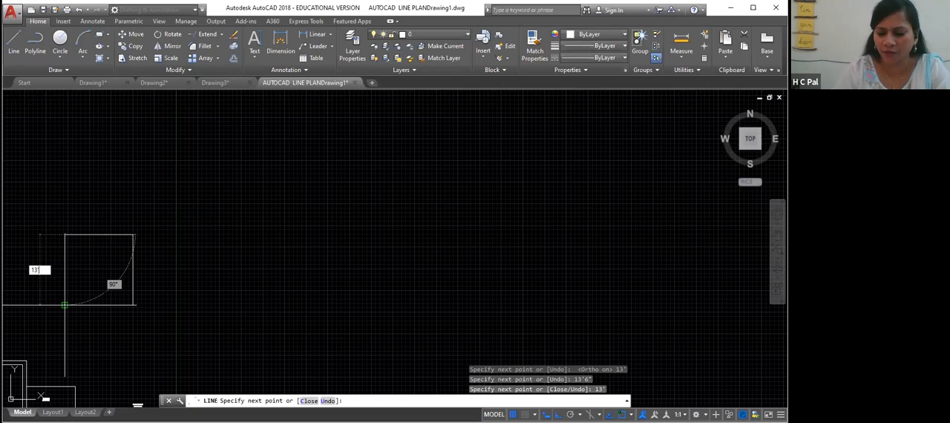
pyautogui.write('\'6"')
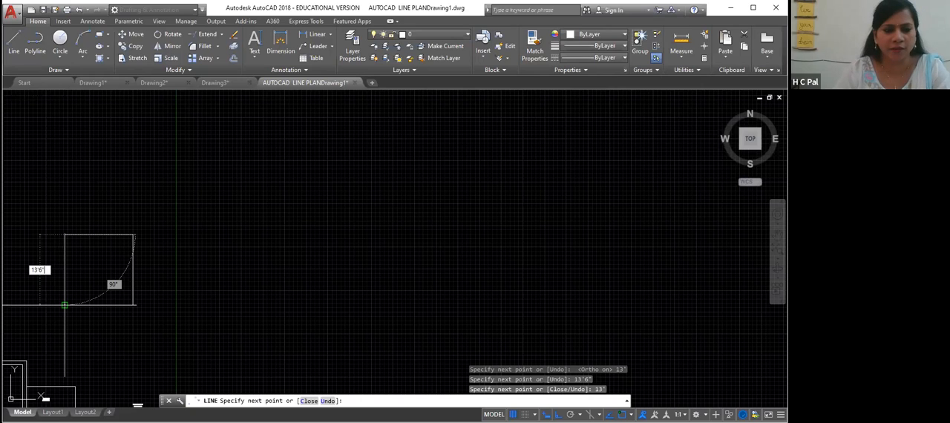
pyautogui.press('Return')
pyautogui.press('Return')
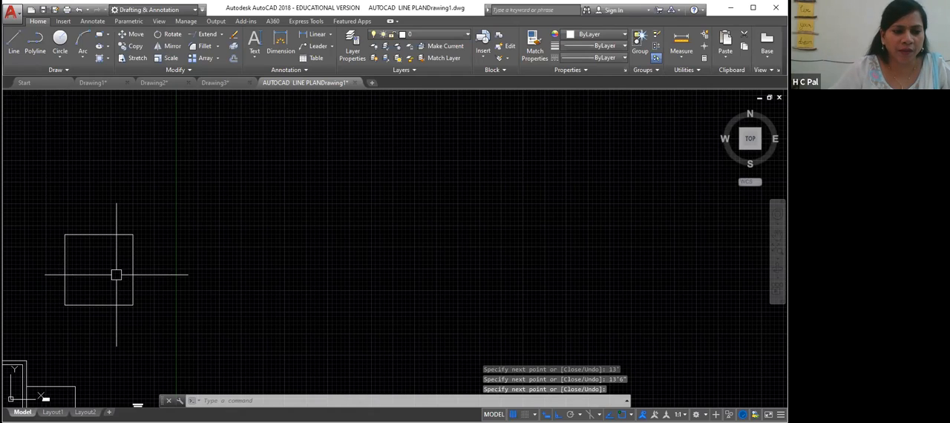
pyautogui.moveTo(70, 278); pyautogui.dragTo(290, 269, button='middle')
pyautogui.scroll(4, 289, 269)
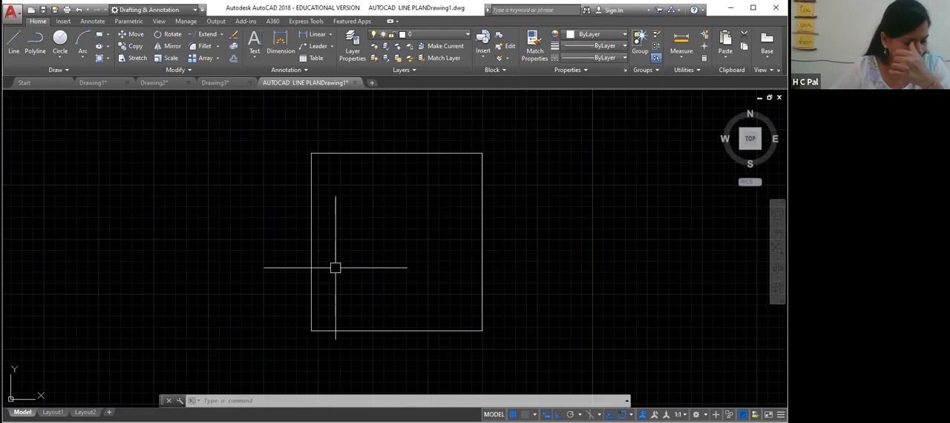
pyautogui.moveTo(336, 267); pyautogui.dragTo(290, 271, button='middle')
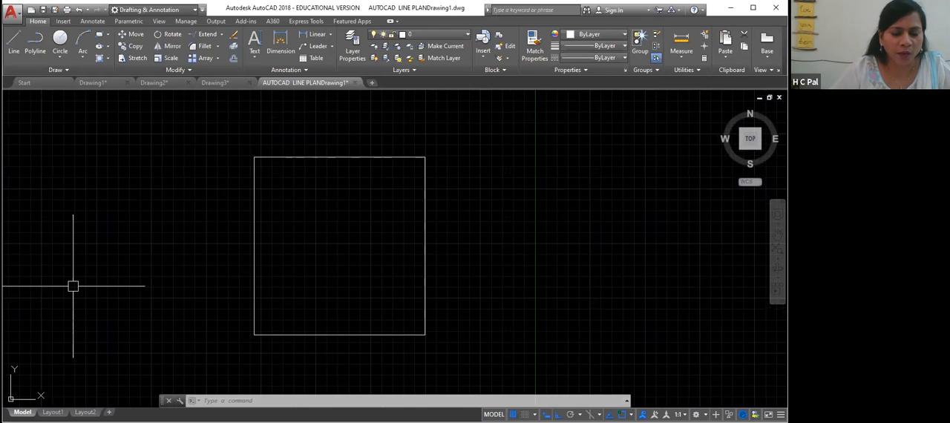
pyautogui.scroll(-2, 73, 286)
pyautogui.moveTo(72, 286)
pyautogui.mouseDown(button='middle')
pyautogui.moveTo(310, 299)
pyautogui.moveTo(316, 271)
pyautogui.mouseUp(button='middle')
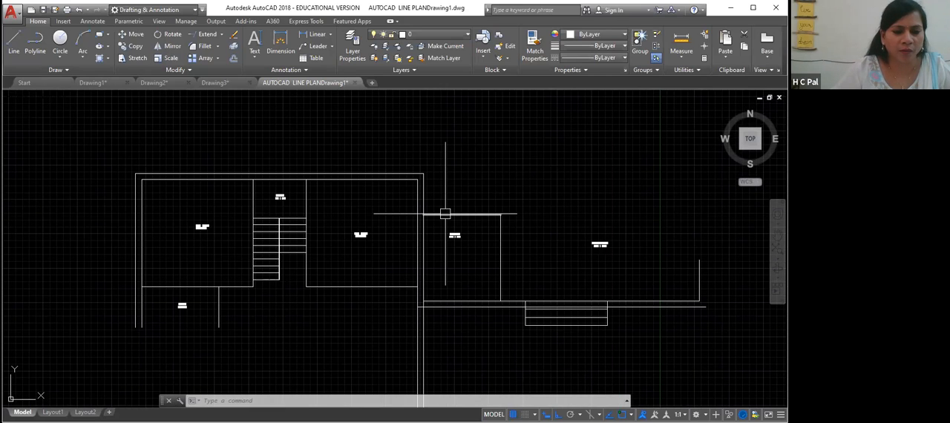
pyautogui.click(319, 248)
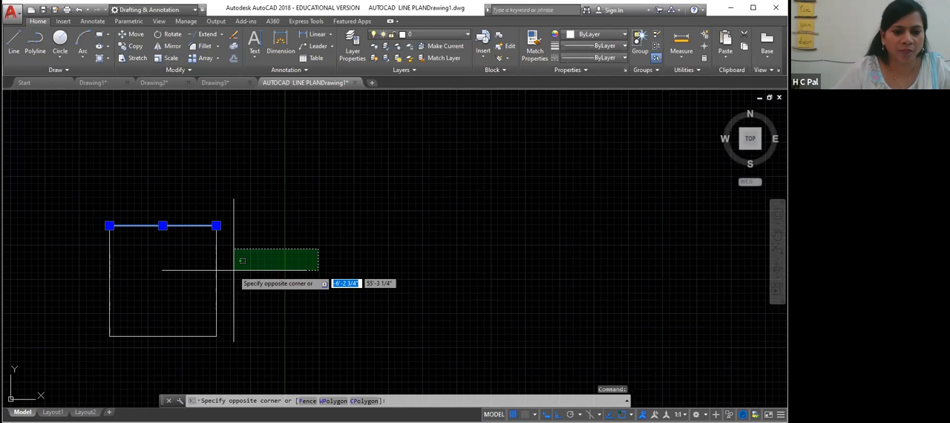
pyautogui.moveTo(233, 270); pyautogui.dragTo(250, 262, button='middle')
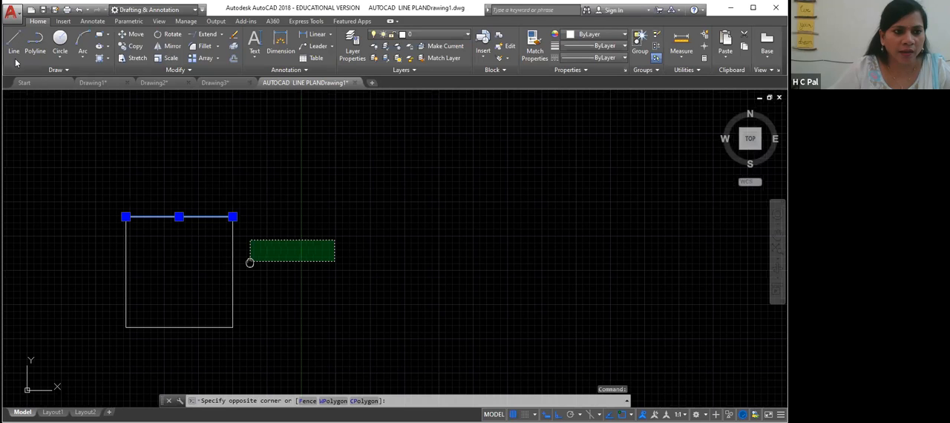
pyautogui.moveTo(250, 262); pyautogui.dragTo(301, 259, button='middle')
pyautogui.press('Escape')
pyautogui.press('Escape')
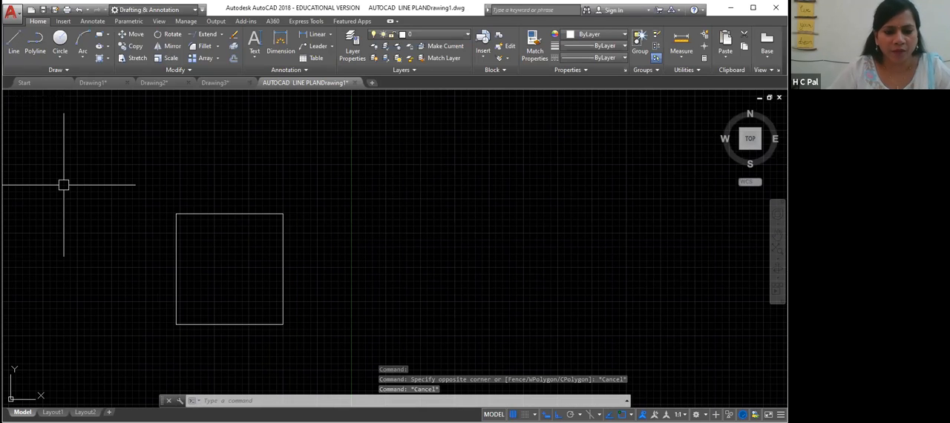
# - Draw a 5' deep, 13' wide extension below the room's bottom edge with three line segments
pyautogui.write('l')
pyautogui.press('Return')
pyautogui.click(176, 325)
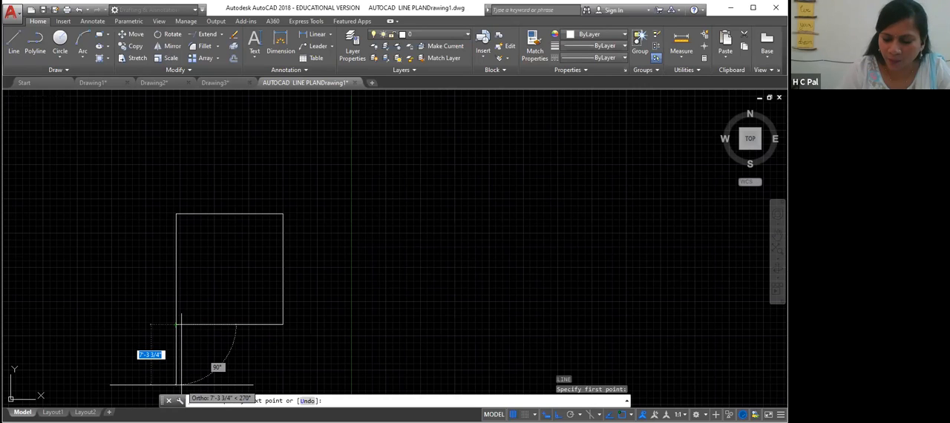
pyautogui.write('5')
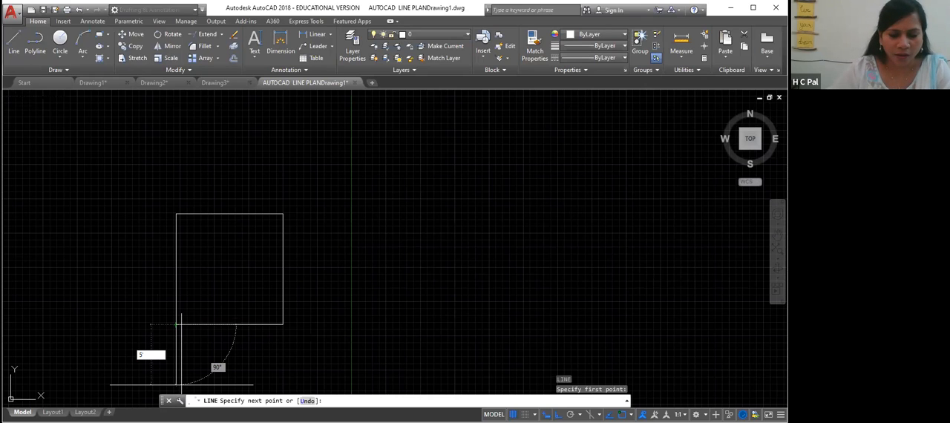
pyautogui.press('Return')
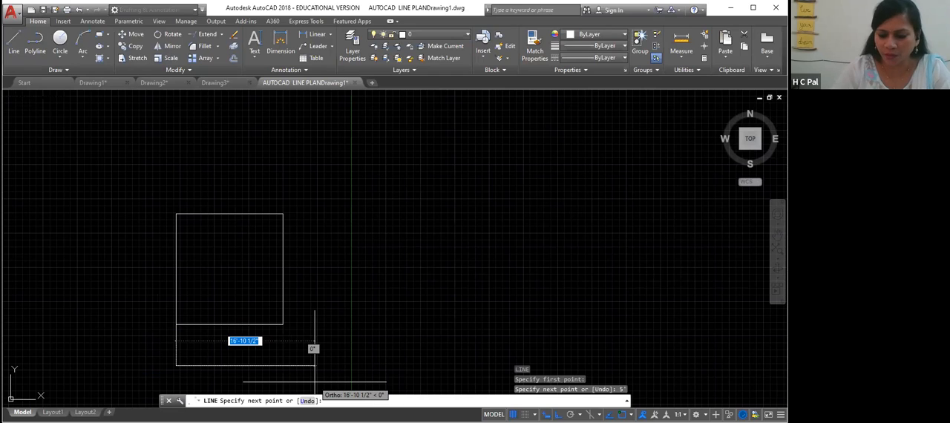
pyautogui.write('13')
pyautogui.press('Return')
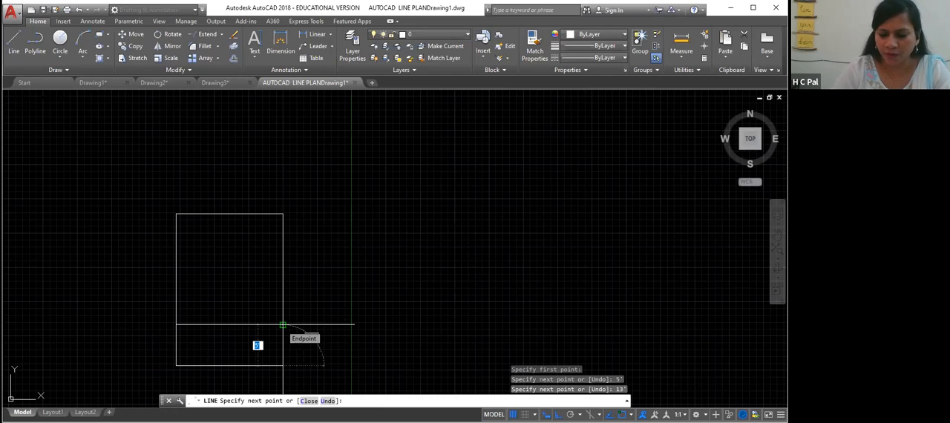
pyautogui.write('5')
pyautogui.press('Return')
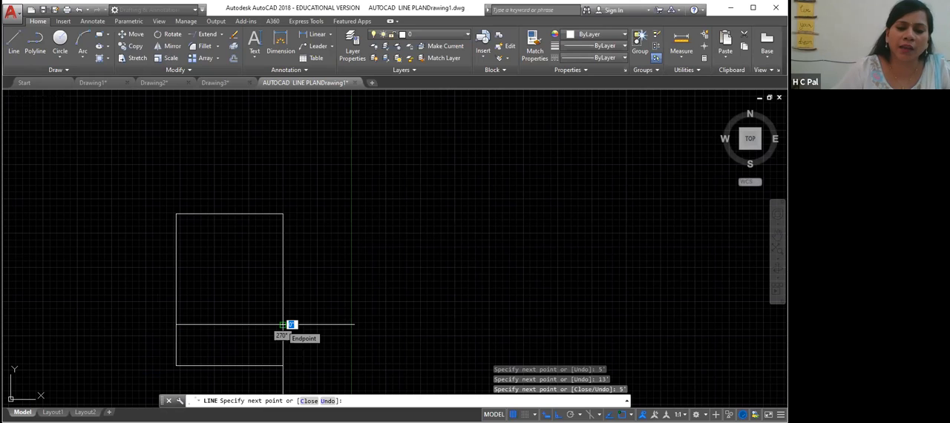
pyautogui.press('Return')
pyautogui.moveTo(302, 299); pyautogui.dragTo(307, 257, button='middle')
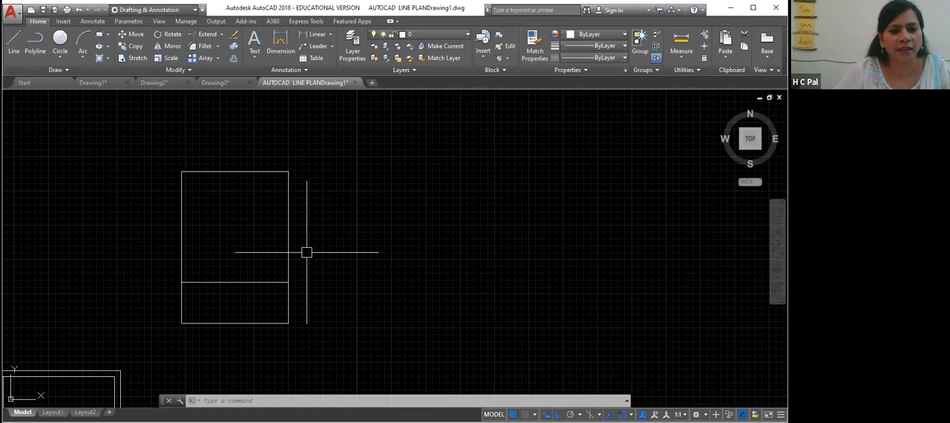
pyautogui.click(259, 171)
pyautogui.click(288, 211)
pyautogui.click(265, 323)
pyautogui.click(288, 303)
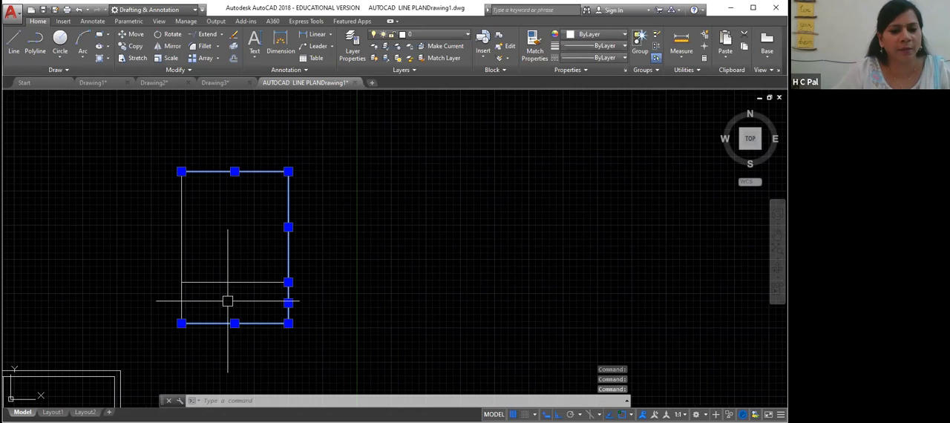
pyautogui.press('Escape')
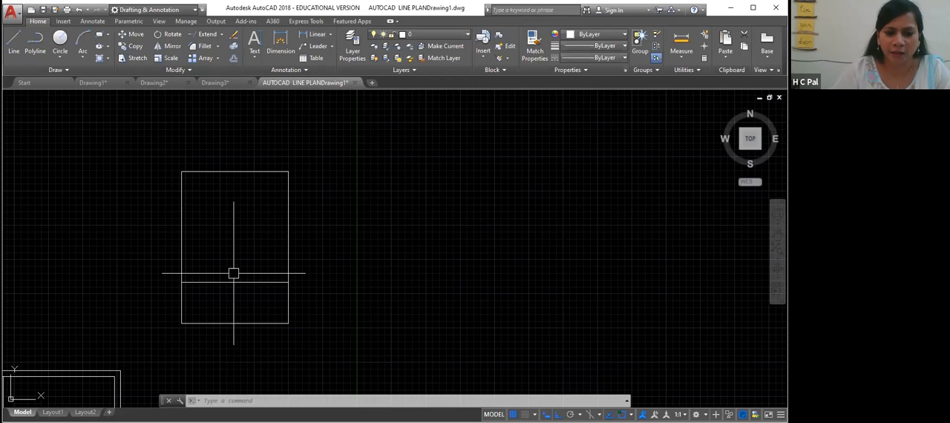
# - Join the outer boundary lines of the room into a single polyline, then undo the join
pyautogui.click(182, 245)
pyautogui.click(234, 172)
pyautogui.click(288, 238)
pyautogui.click(285, 312)
pyautogui.click(256, 325)
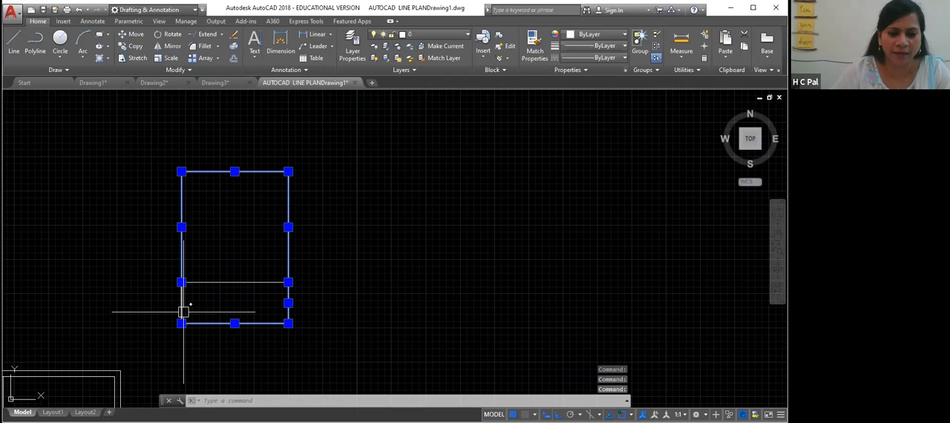
pyautogui.write('j')
pyautogui.press('Return')
pyautogui.click(288, 260)
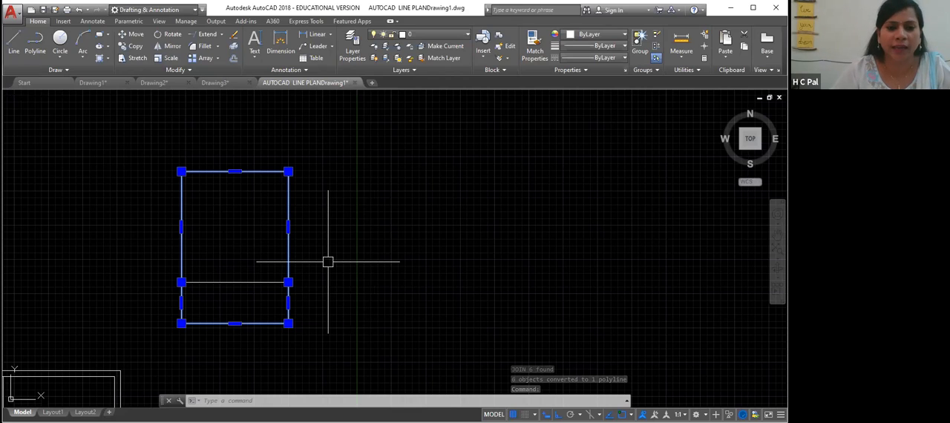
pyautogui.hotkey('ctrl', 'z')
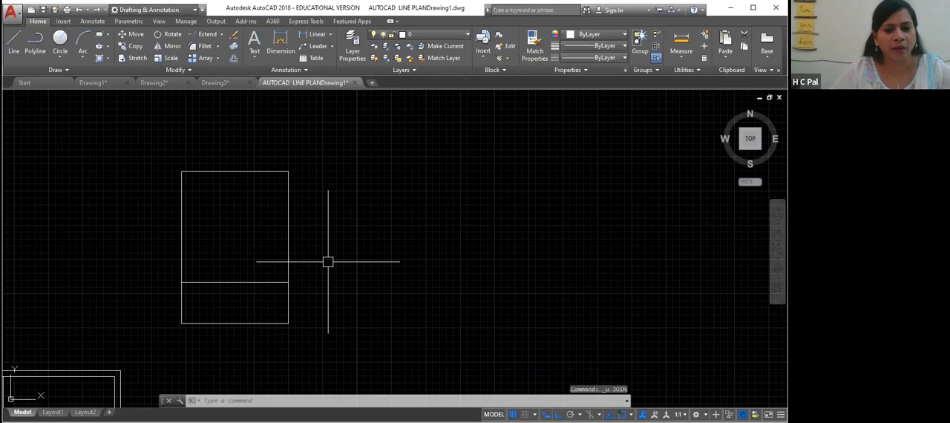
# - Trace the room's outer boundary with a closed polyline through its four outer corners
pyautogui.click(220, 173)
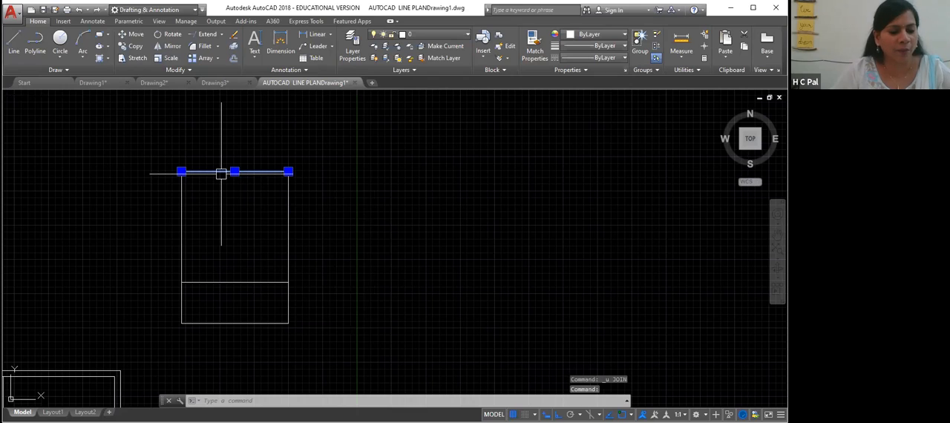
pyautogui.press('Escape')
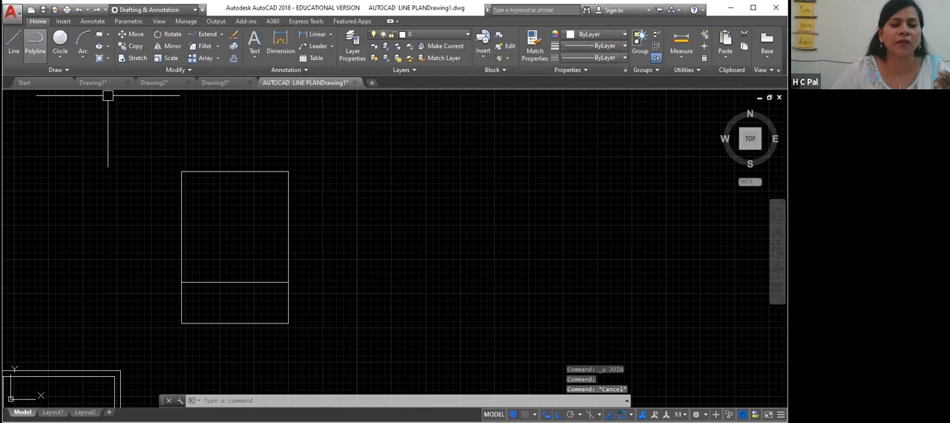
pyautogui.click(35, 42)
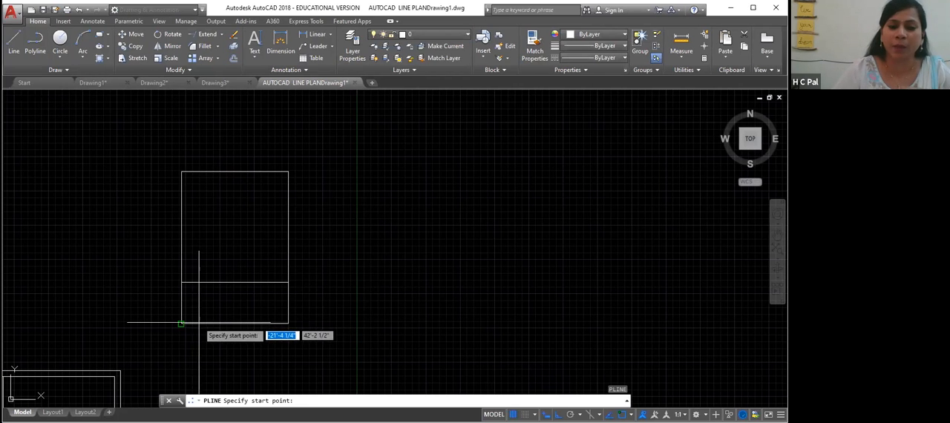
pyautogui.click(181, 171)
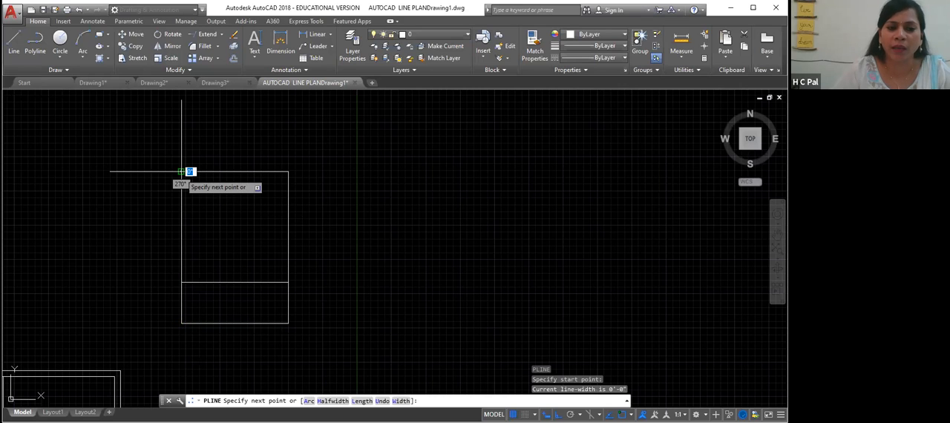
pyautogui.click(288, 172)
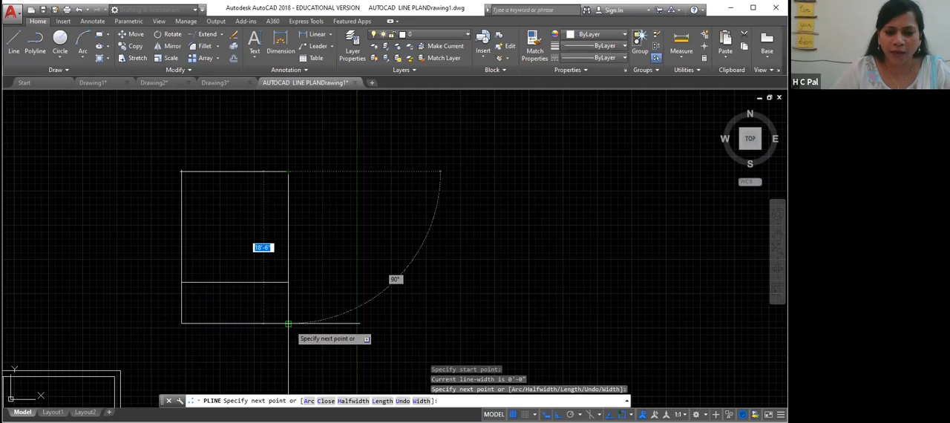
pyautogui.click(288, 324)
pyautogui.click(181, 324)
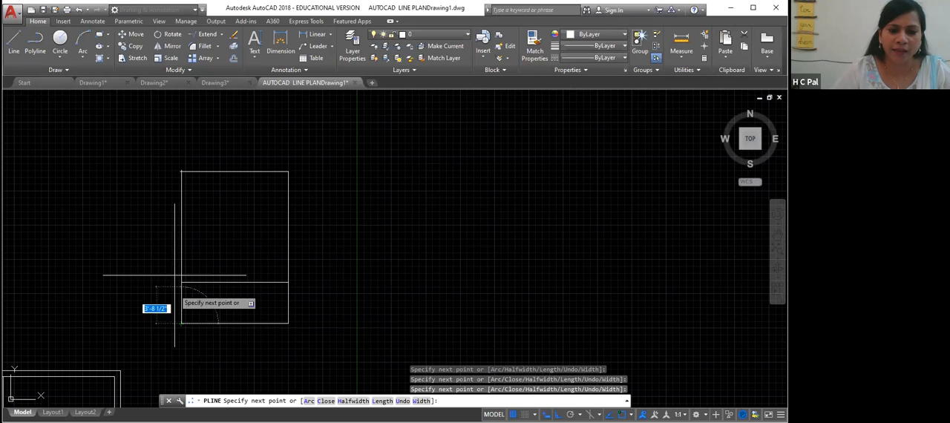
pyautogui.click(181, 172)
pyautogui.press('Return')
pyautogui.click(181, 172)
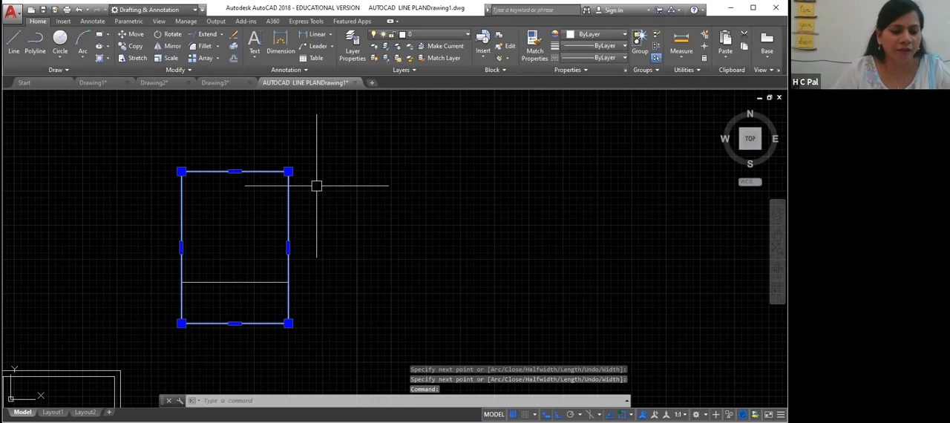
pyautogui.press('Escape')
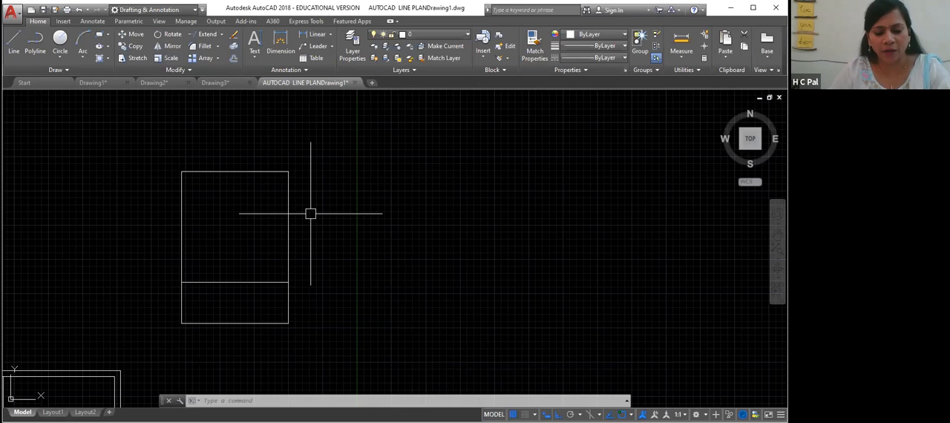
# - Offset the room's outer polyline boundary 10" outward to form the wall thickness
pyautogui.write('o')
pyautogui.press('Return')
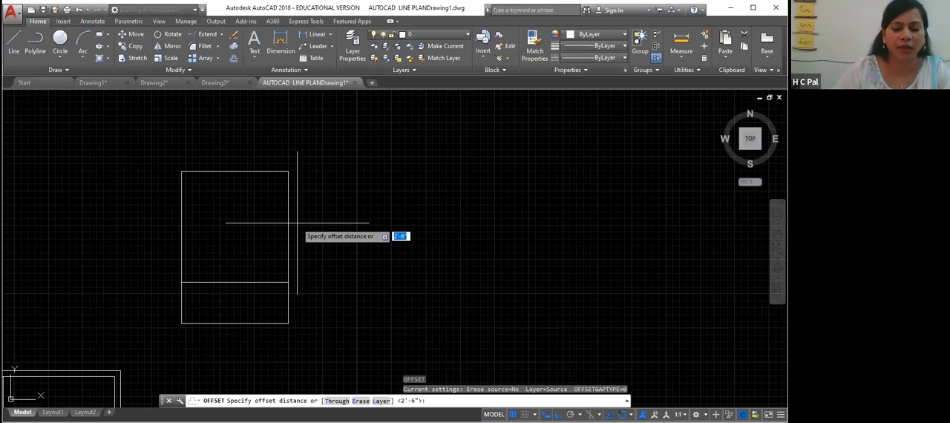
pyautogui.write('10"')
pyautogui.press('Return')
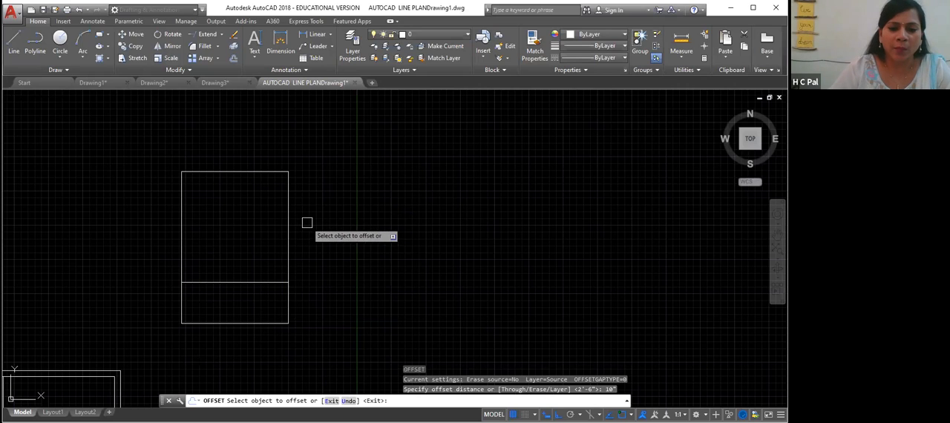
pyautogui.click(289, 214)
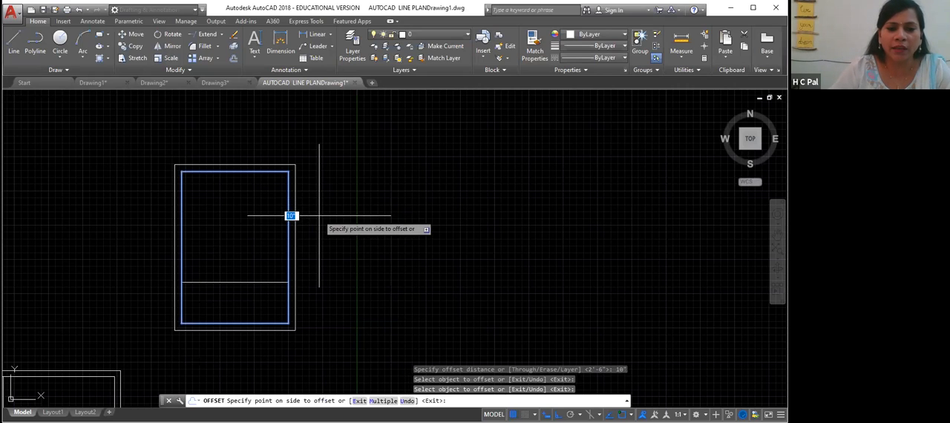
pyautogui.click(319, 219)
pyautogui.rightClick(319, 243)
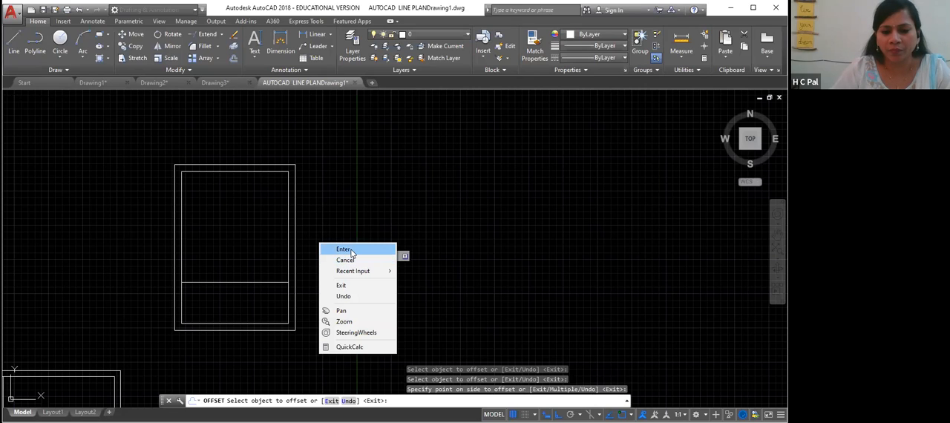
pyautogui.click(352, 251)
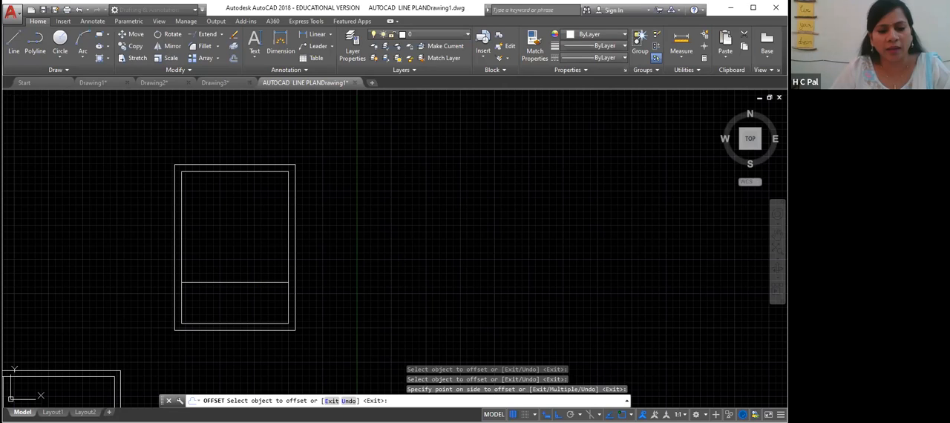
pyautogui.press('Return')
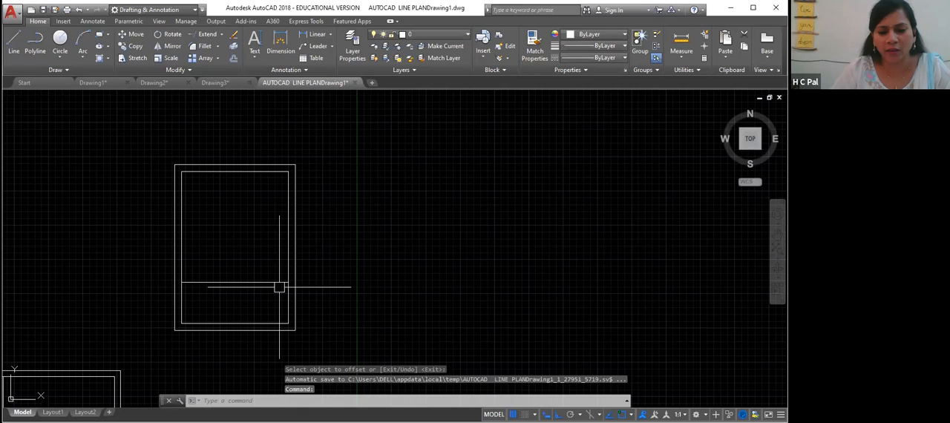
# - Offset the line dividing the room from the extension 10" downward
pyautogui.press('Return')
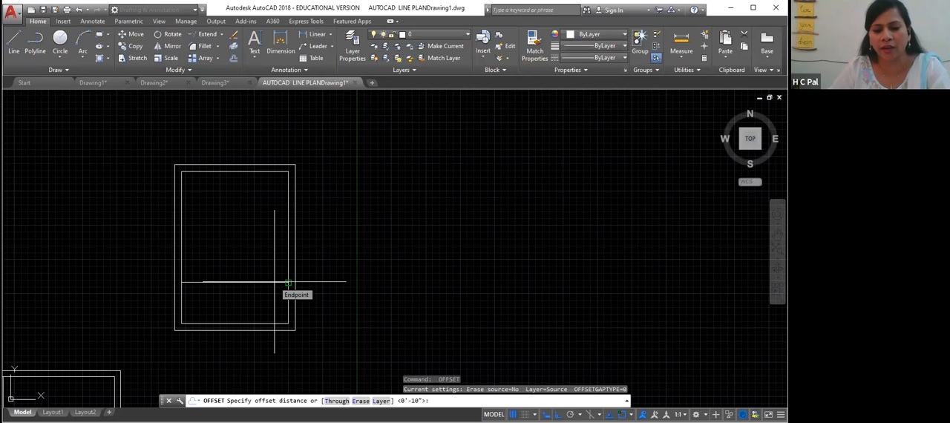
pyautogui.press('Return')
pyautogui.click(288, 282)
pyautogui.click(275, 297)
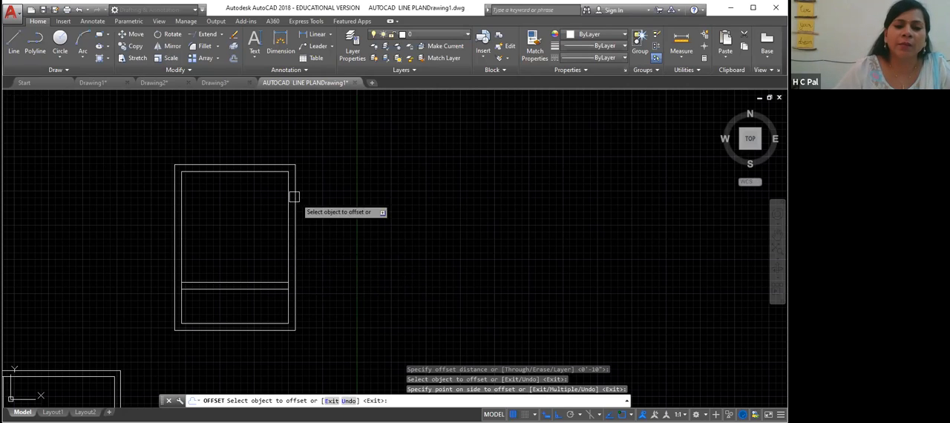
pyautogui.scroll(4, 222, 183)
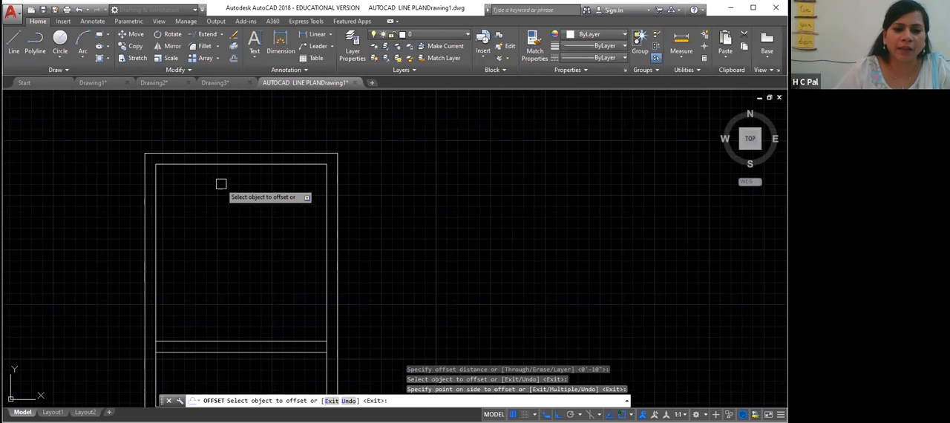
pyautogui.moveTo(168, 205); pyautogui.dragTo(278, 189, button='middle')
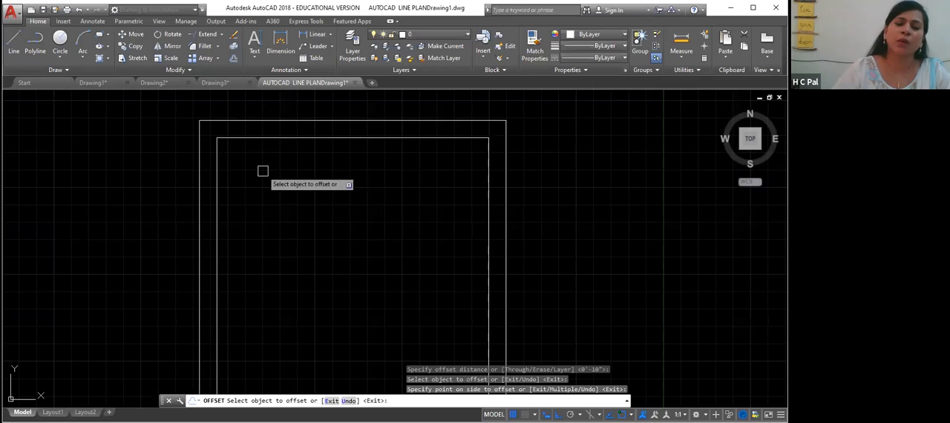
pyautogui.scroll(-2, 302, 197)
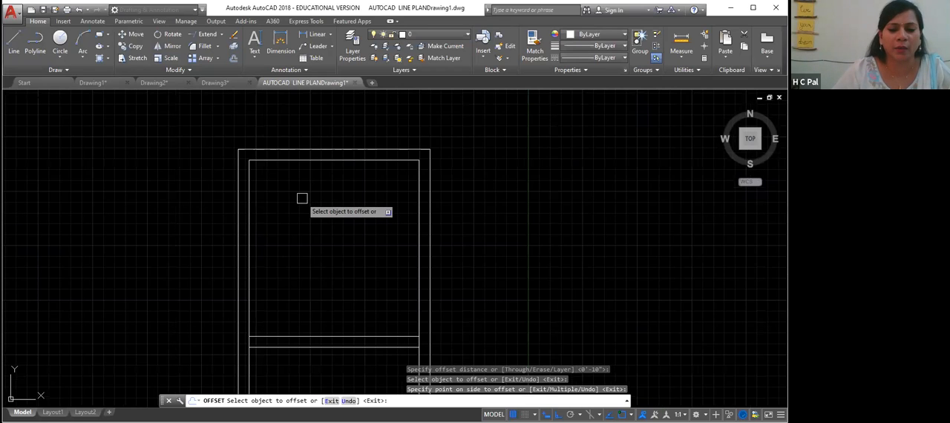
pyautogui.moveTo(409, 323); pyautogui.dragTo(442, 230, button='middle')
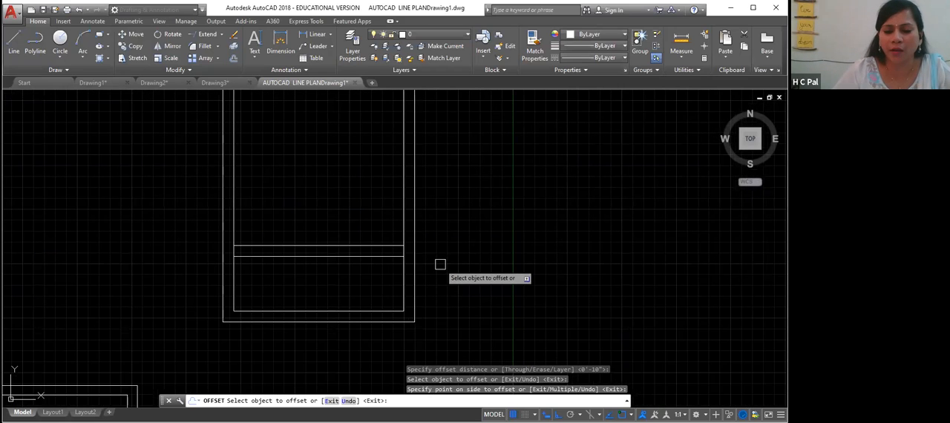
pyautogui.click(403, 223)
pyautogui.press('Escape')
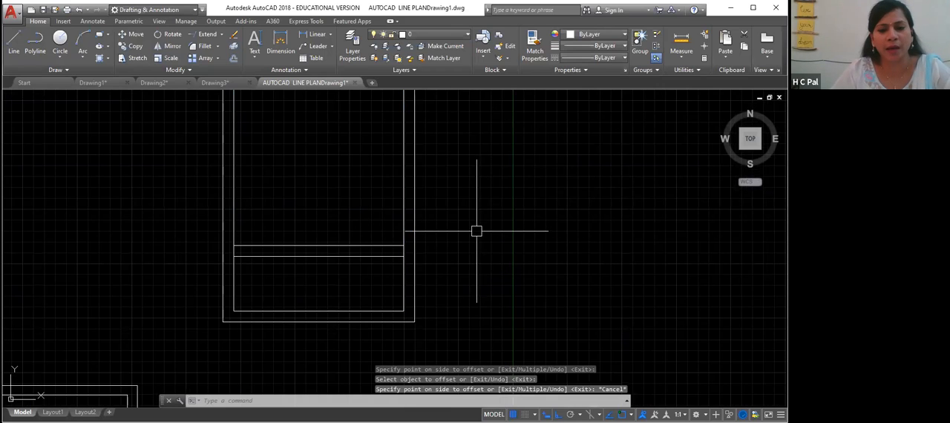
pyautogui.press('Escape')
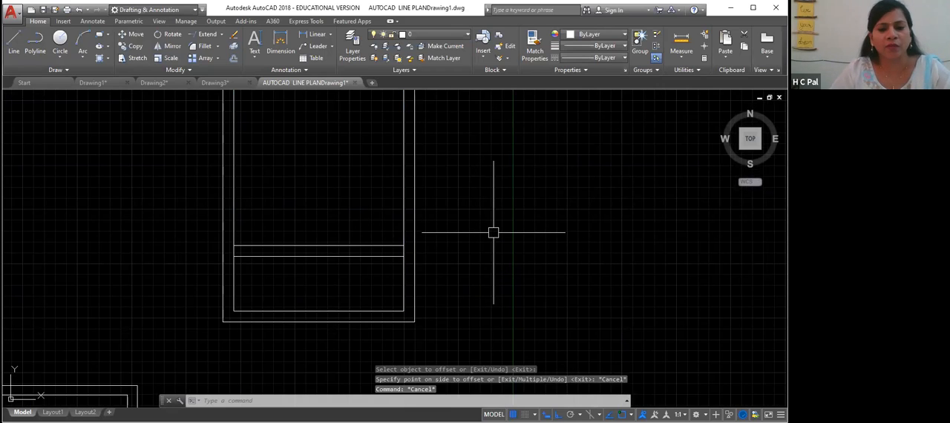
# - Explode the inner room boundary polyline into separate lines
pyautogui.click(403, 260)
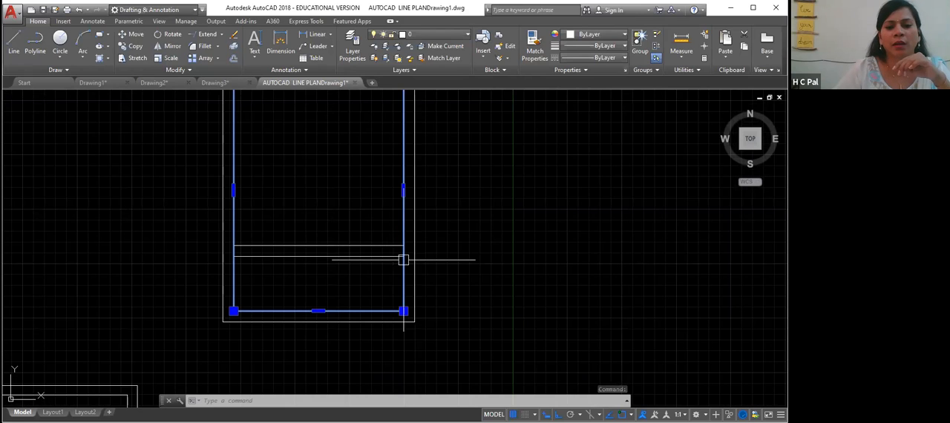
pyautogui.click(234, 46)
pyautogui.click(403, 228)
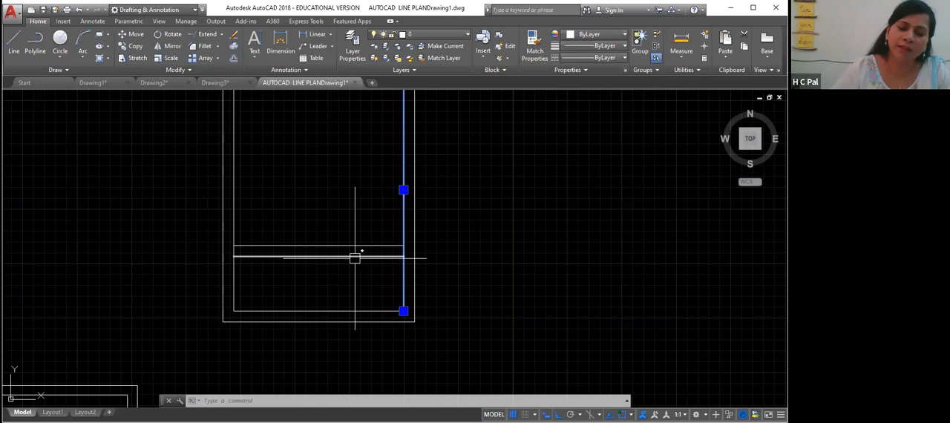
pyautogui.click(234, 274)
pyautogui.click(312, 311)
pyautogui.press('Escape')
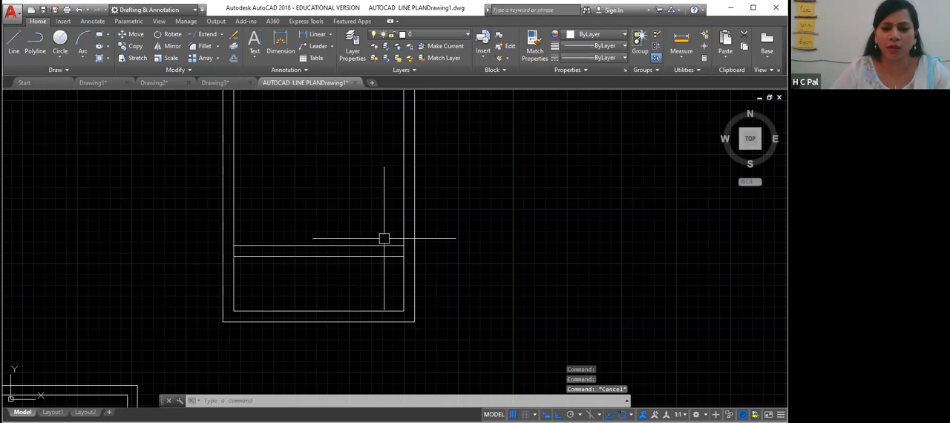
# - Offset the inner right wall line 3'6" toward the room's interior
pyautogui.moveTo(473, 274); pyautogui.dragTo(475, 297, button='middle')
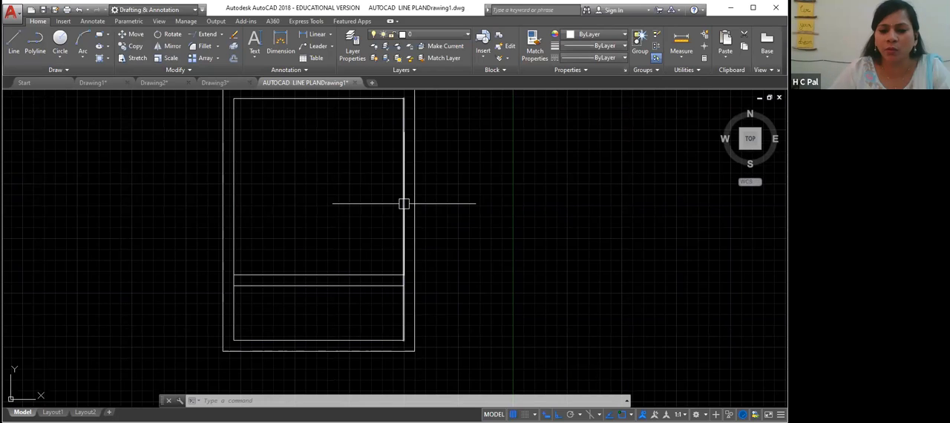
pyautogui.write('o')
pyautogui.press('Return')
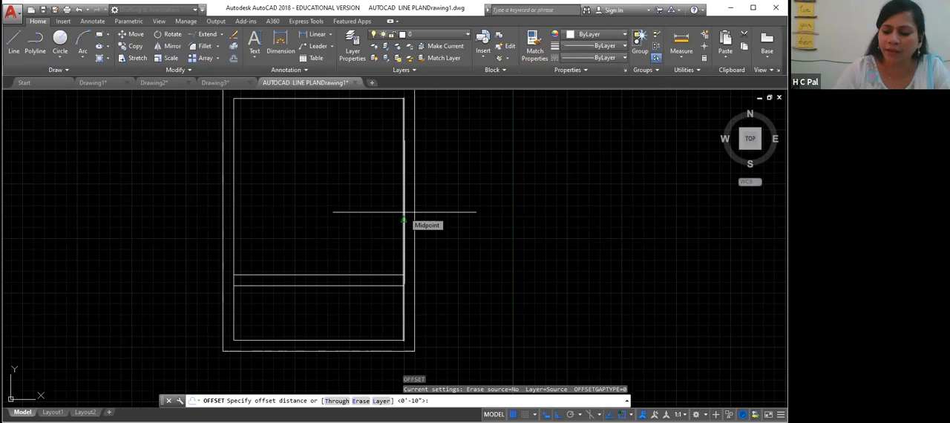
pyautogui.write("3'6")
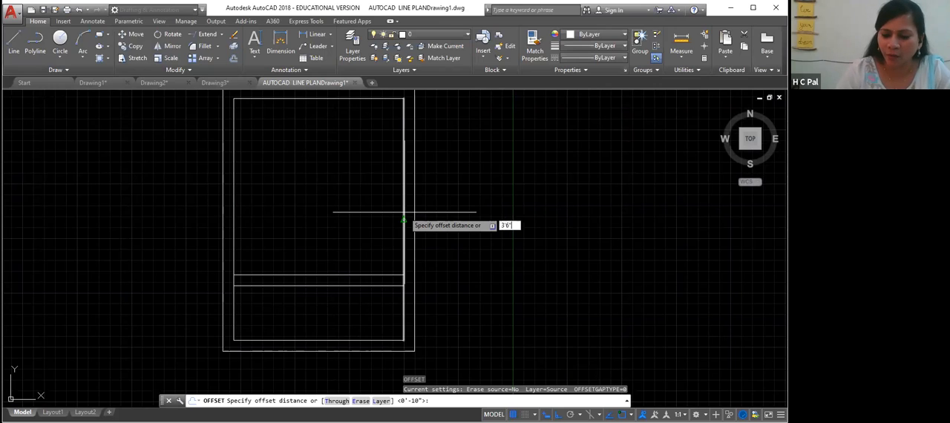
pyautogui.press('Return')
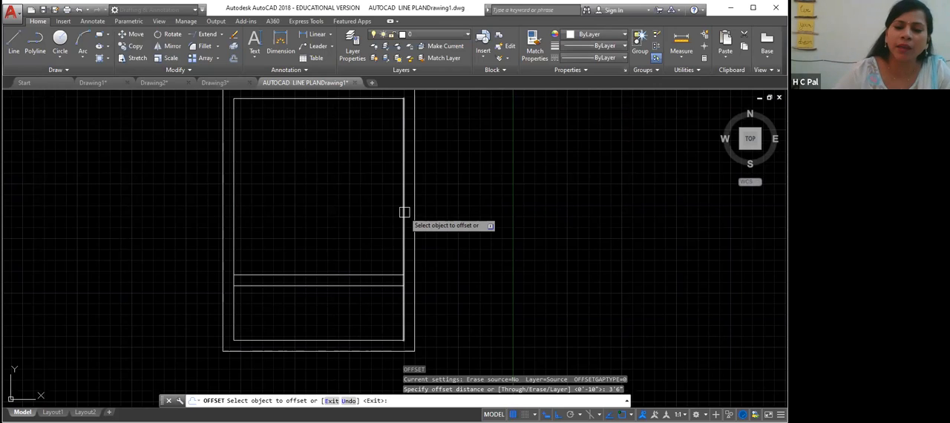
pyautogui.click(404, 212)
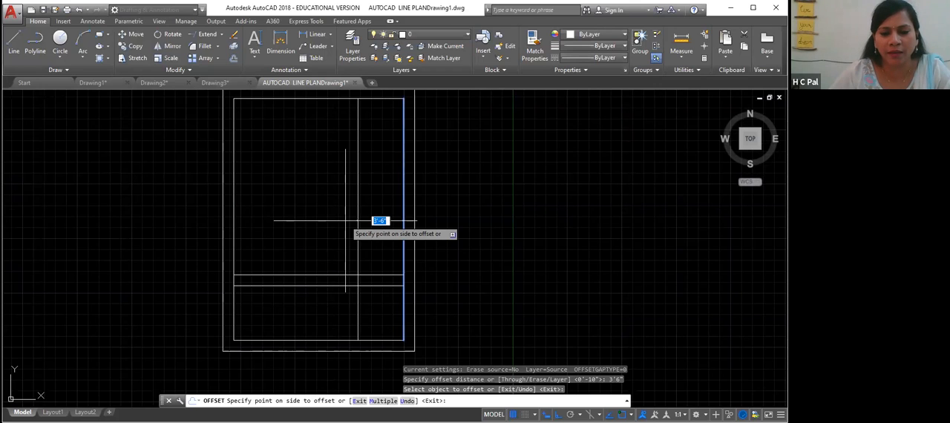
pyautogui.click(345, 220)
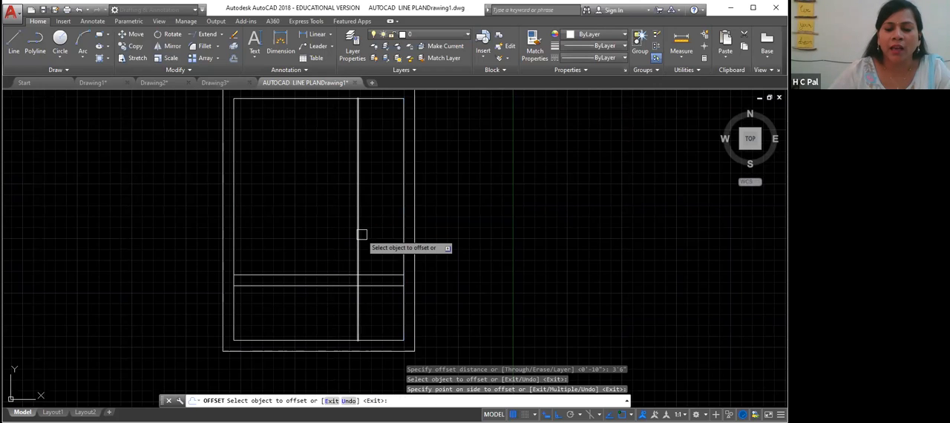
pyautogui.press('Escape')
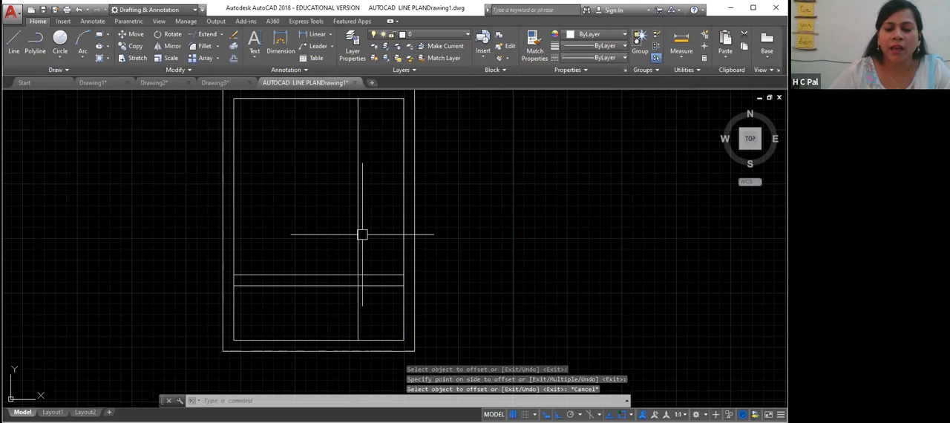
# - Trim the new vertical line so only the part between the two horizontal dividing lines remains
pyautogui.write('tr')
pyautogui.press('Return')
pyautogui.click(375, 275)
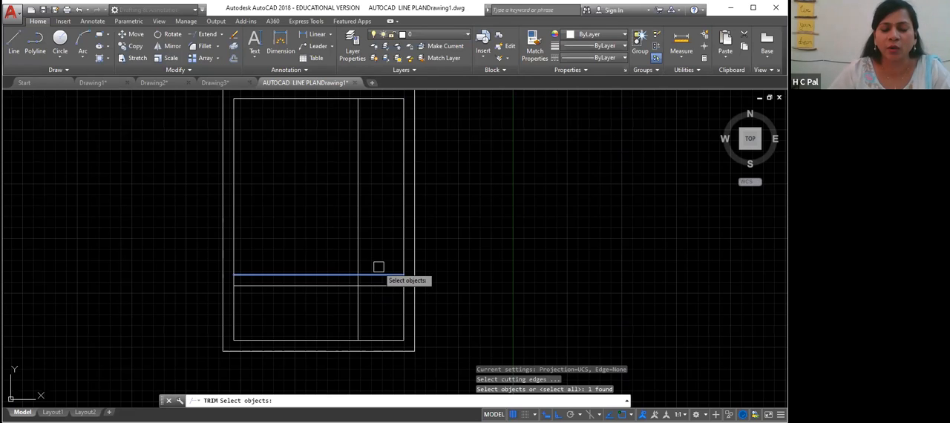
pyautogui.click(366, 285)
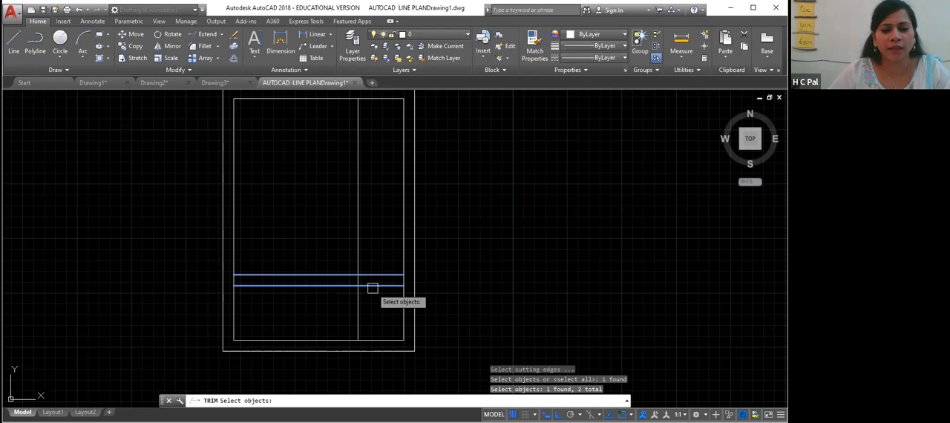
pyautogui.press('Return')
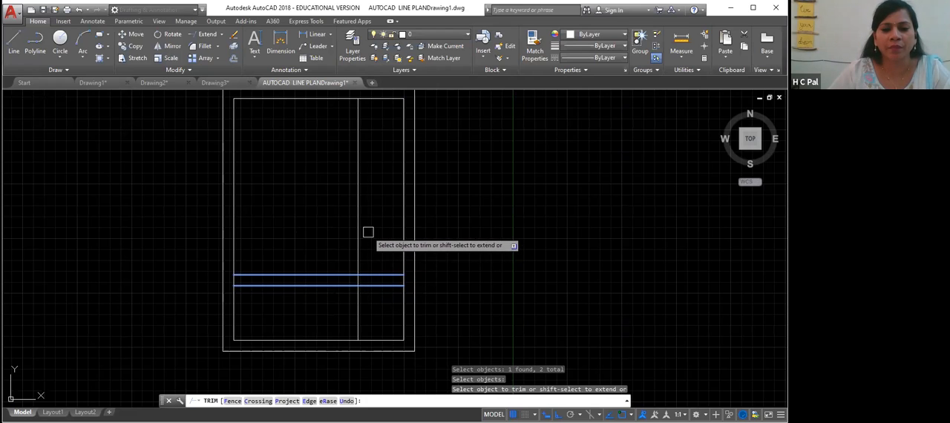
pyautogui.click(367, 221)
pyautogui.click(371, 230)
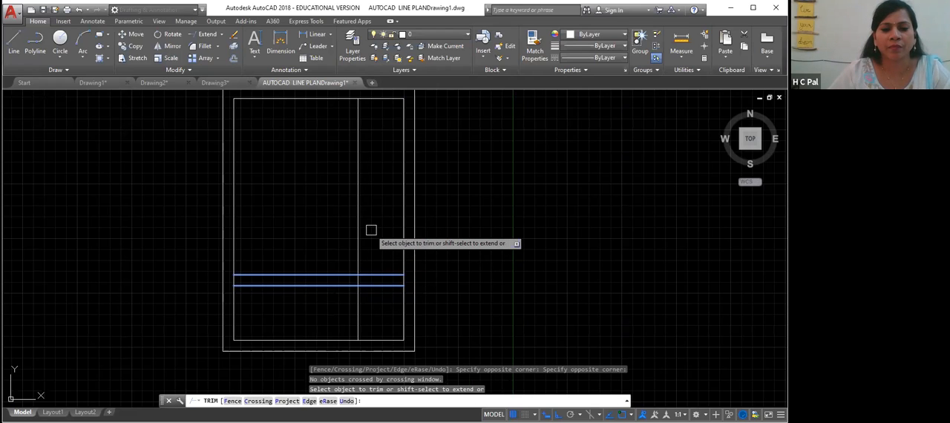
pyautogui.rightClick(371, 230)
pyautogui.press('Escape')
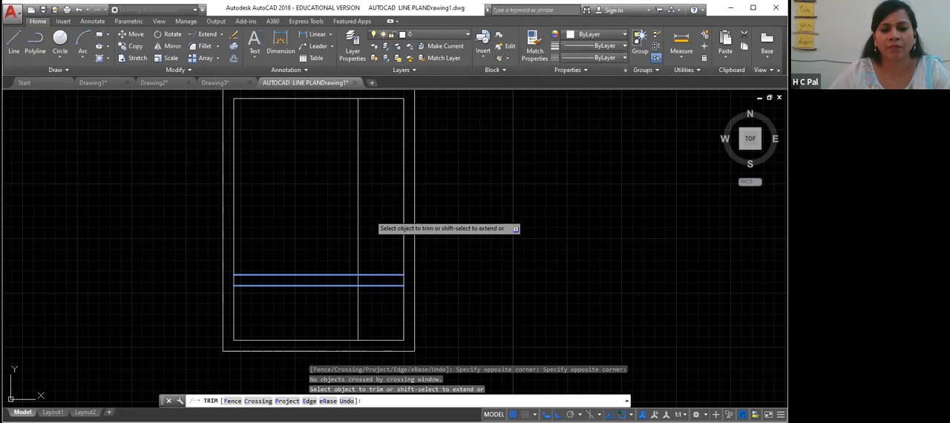
pyautogui.click(356, 214)
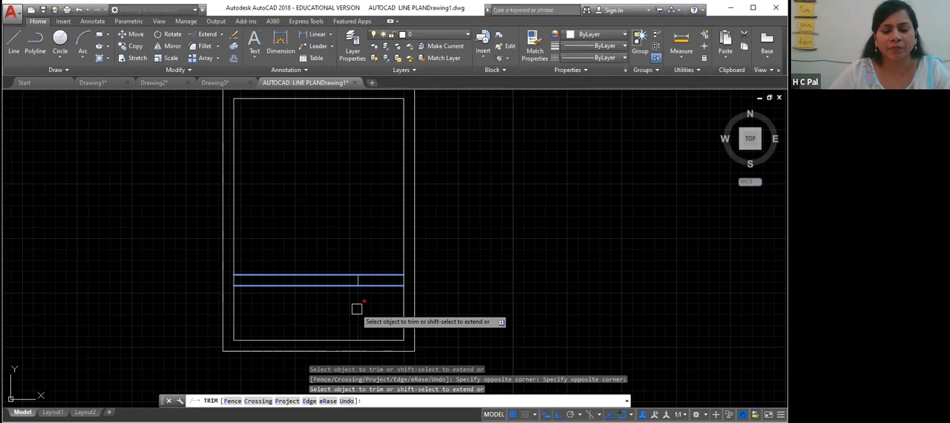
pyautogui.click(356, 309)
pyautogui.click(372, 307)
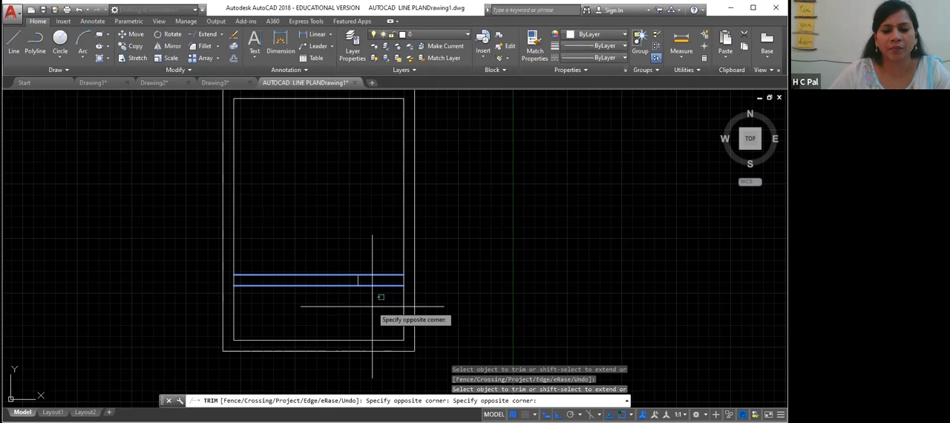
pyautogui.click(372, 308)
pyautogui.press('Escape')
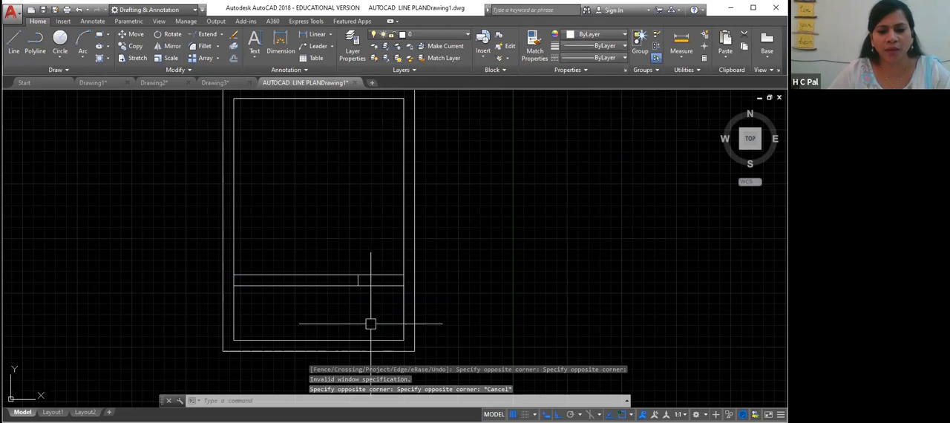
# - Undo the trim of the new vertical line
pyautogui.click(382, 275)
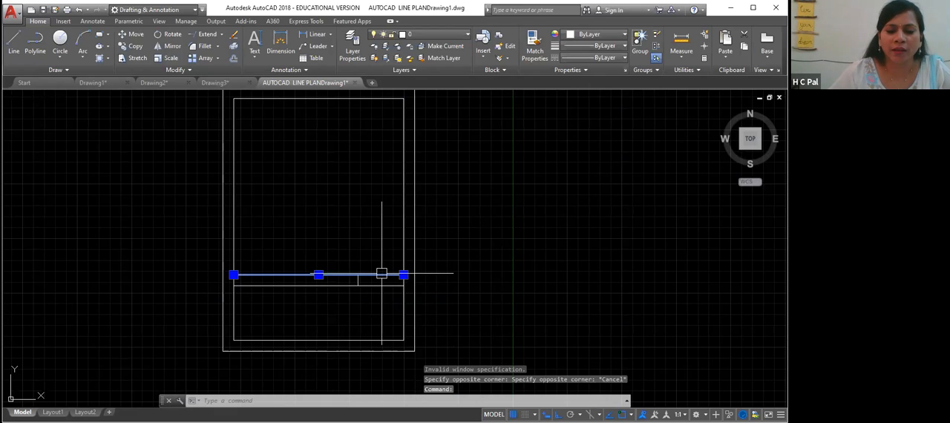
pyautogui.press('Escape')
pyautogui.press('Escape')
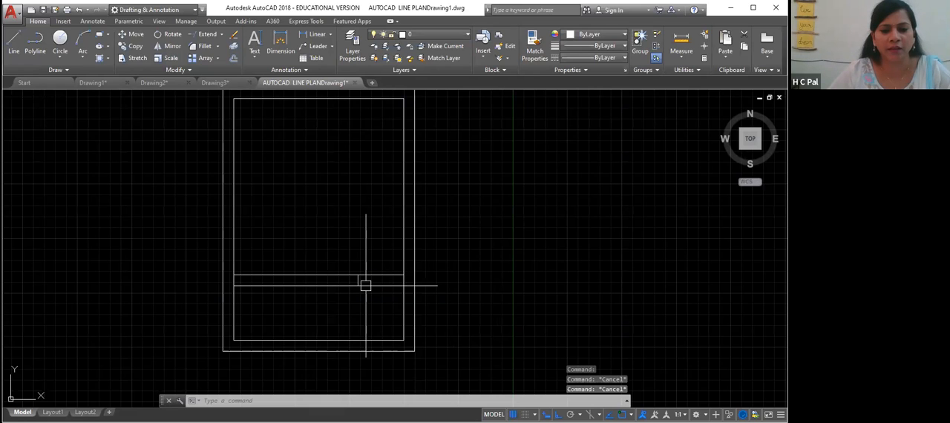
pyautogui.hotkey('ctrl', 'z')
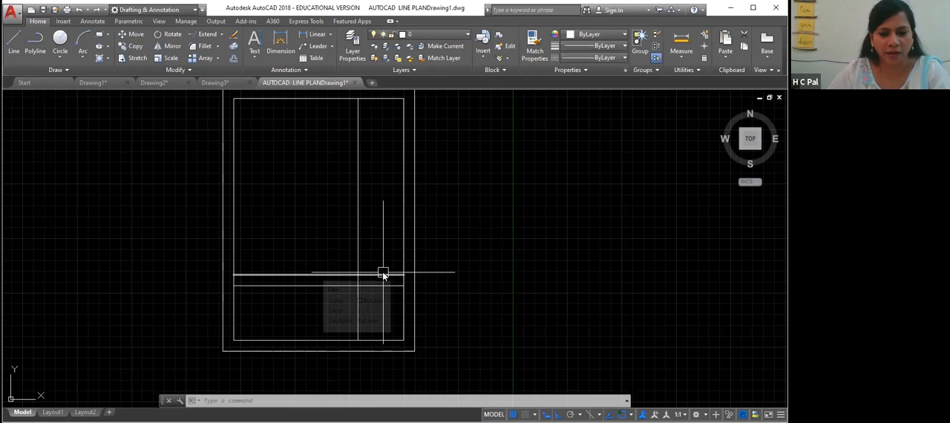
# - Trim the two horizontal dividing lines back to the new vertical line, removing their parts right of it
pyautogui.write('tr')
pyautogui.press('Return')
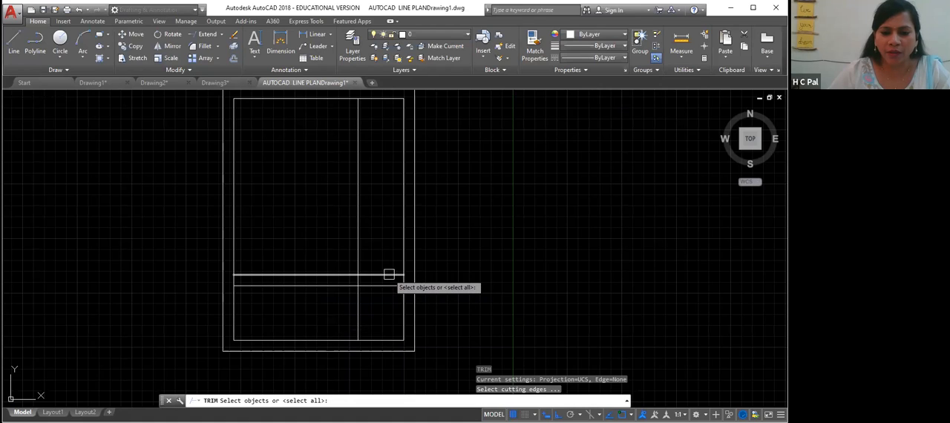
pyautogui.click(361, 303)
pyautogui.press('Return')
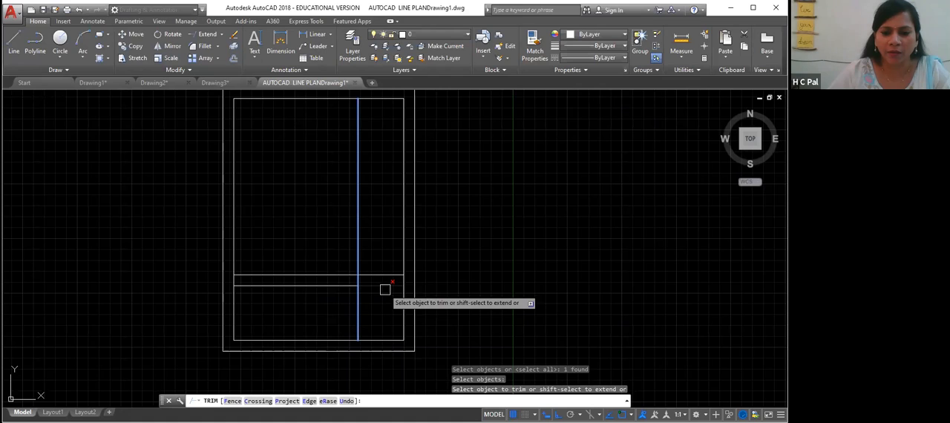
pyautogui.click(385, 287)
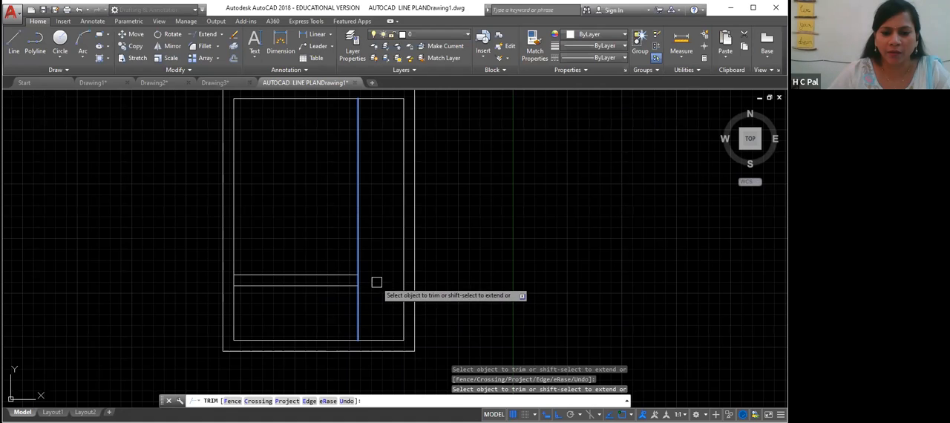
pyautogui.rightClick(380, 267)
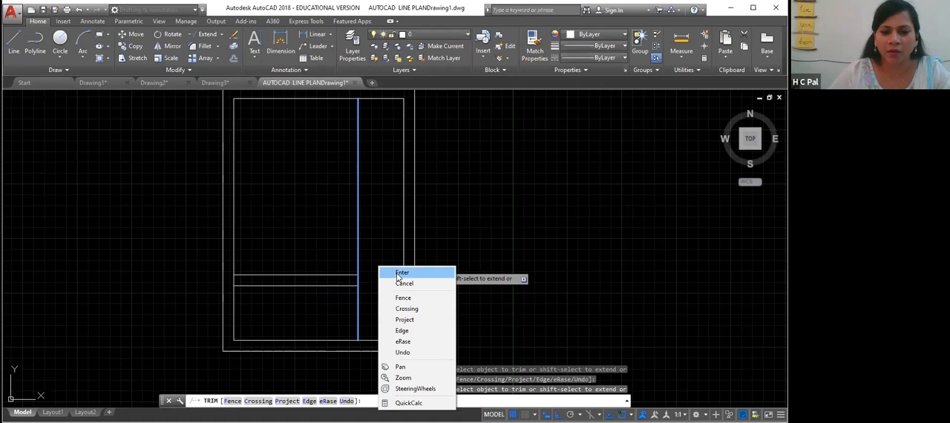
pyautogui.click(401, 273)
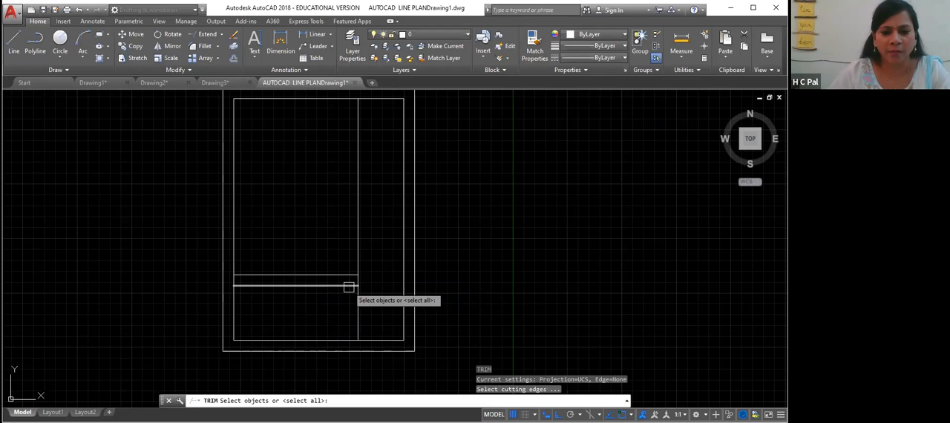
# - Trim the new vertical line above and below the two horizontal dividing lines, leaving a narrow strip
pyautogui.click(349, 286)
pyautogui.click(350, 275)
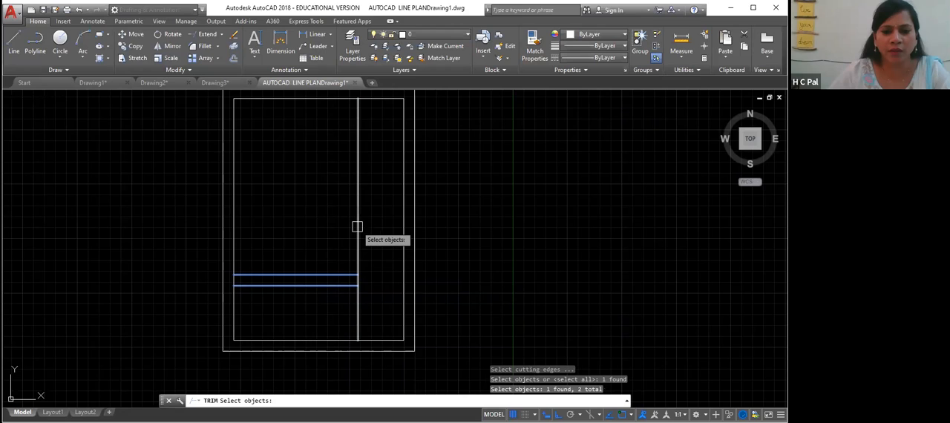
pyautogui.press('Return')
pyautogui.click(358, 235)
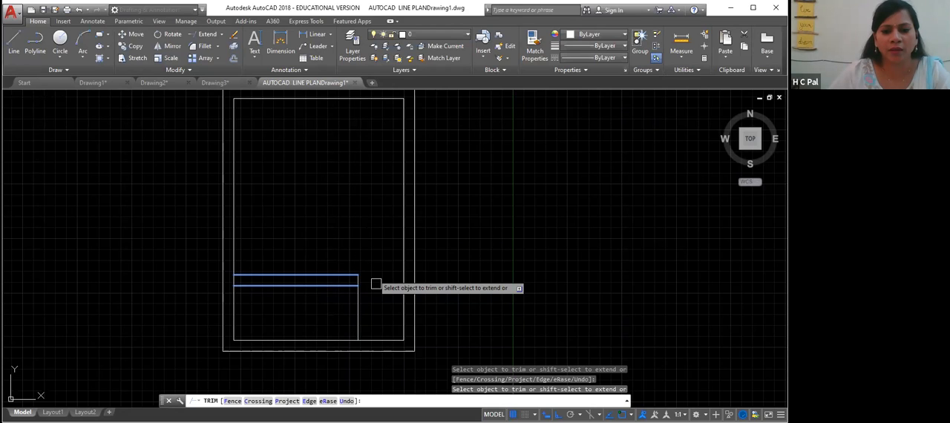
pyautogui.click(359, 313)
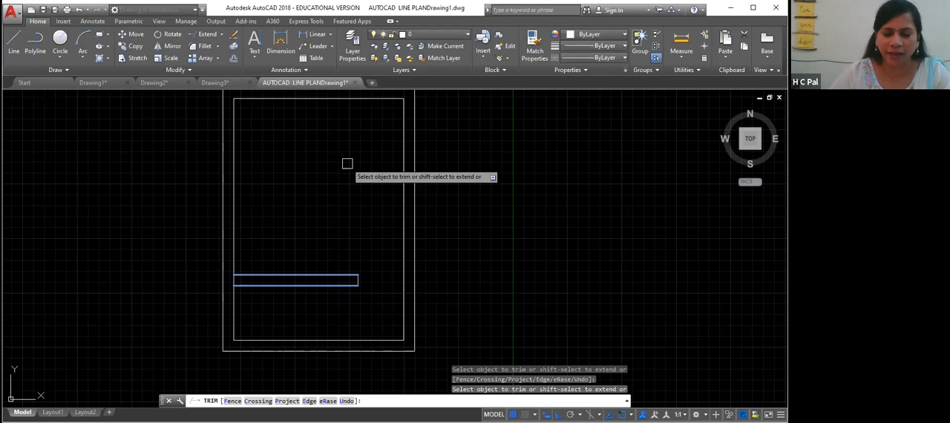
pyautogui.press('Escape')
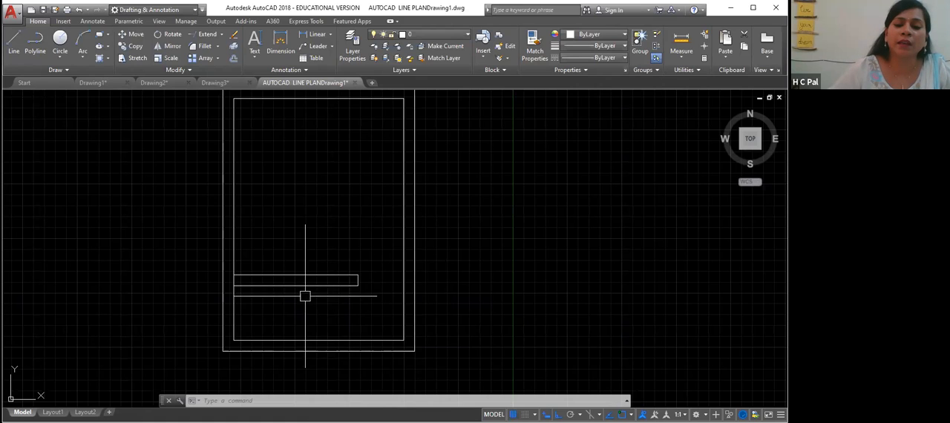
pyautogui.click(234, 280)
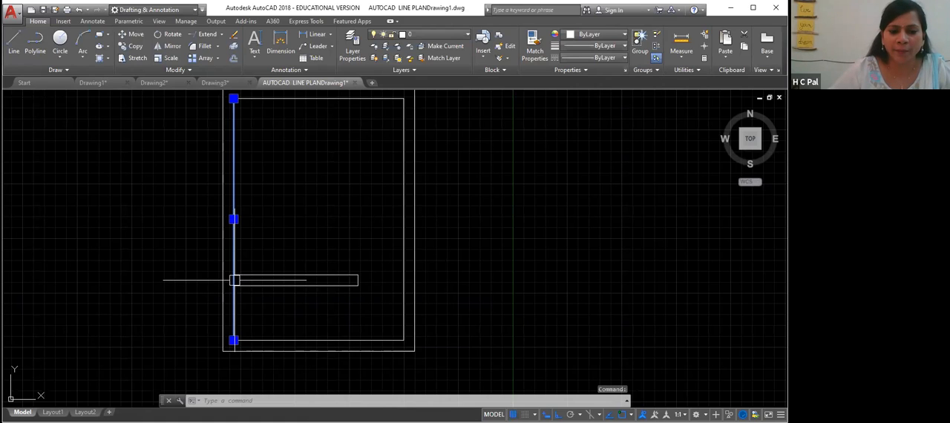
pyautogui.click(358, 280)
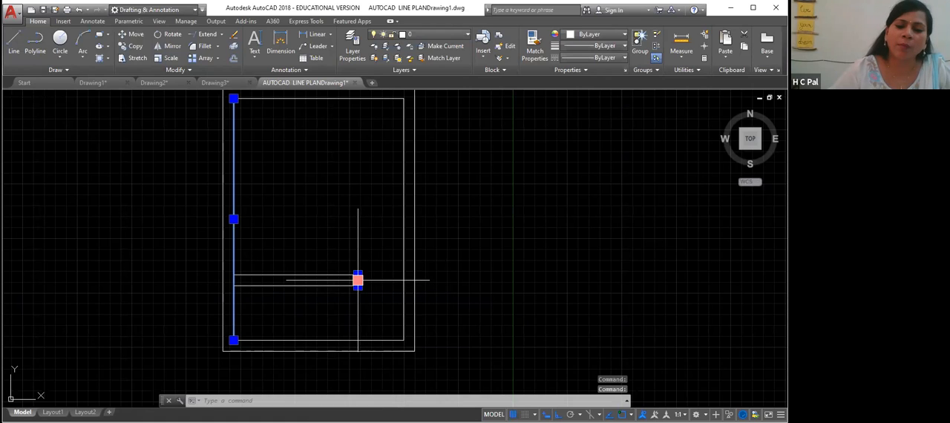
pyautogui.press('Escape')
pyautogui.press('Escape')
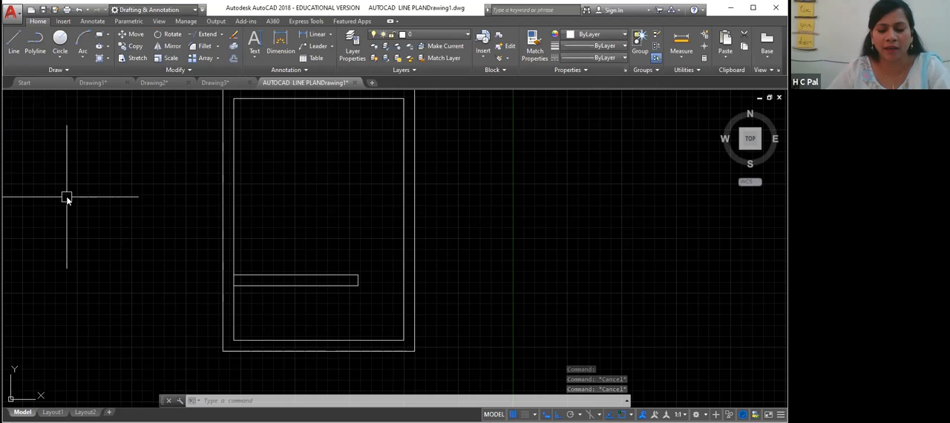
pyautogui.write('l')
pyautogui.press('Return')
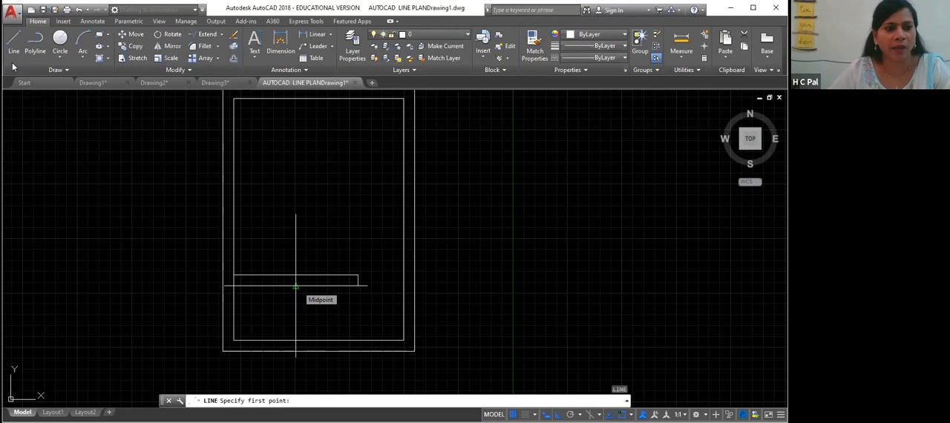
pyautogui.press('Escape')
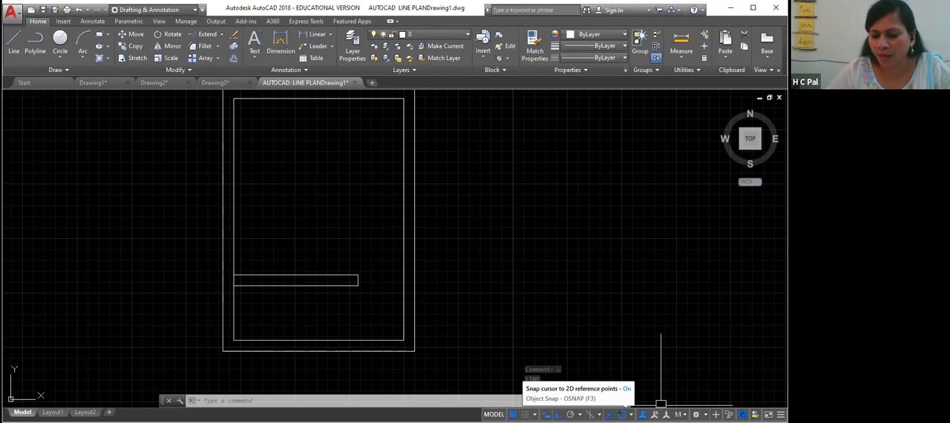
# - Turn off the Midpoint object snap
pyautogui.click(630, 414)
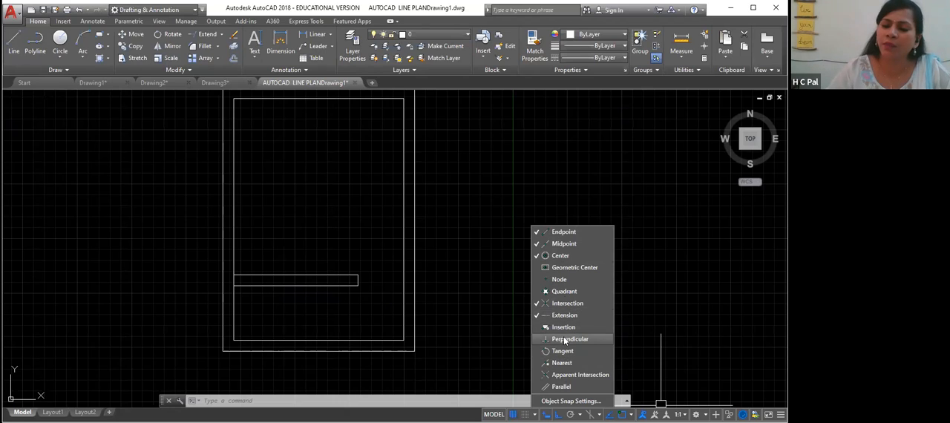
pyautogui.click(537, 242)
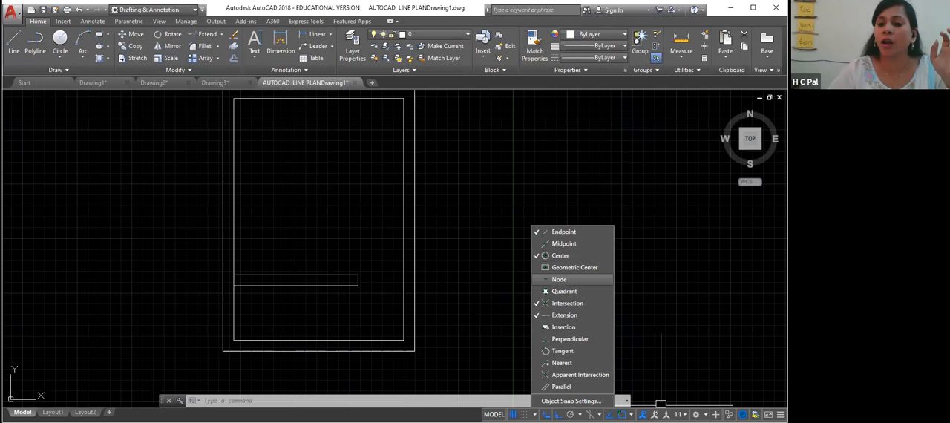
pyautogui.click(479, 300)
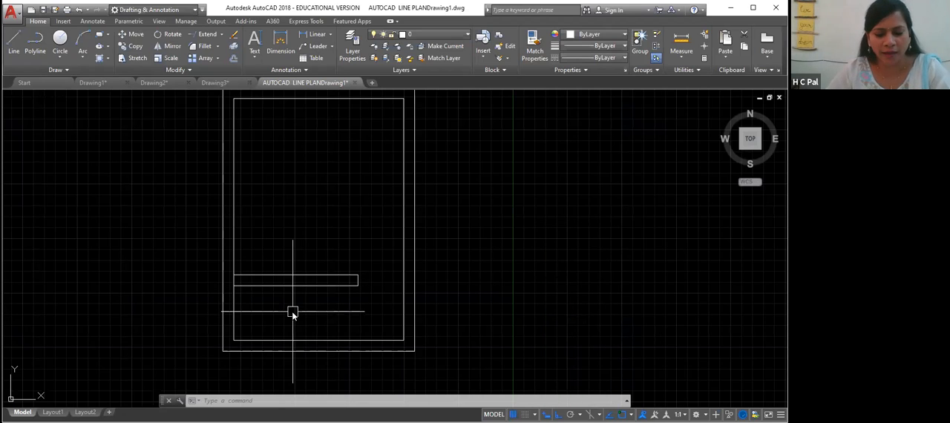
pyautogui.write('l')
pyautogui.press('Return')
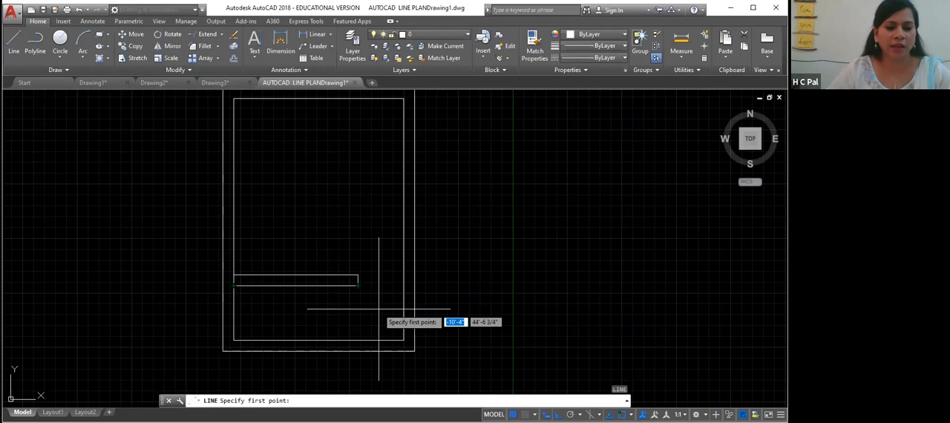
pyautogui.press('Escape')
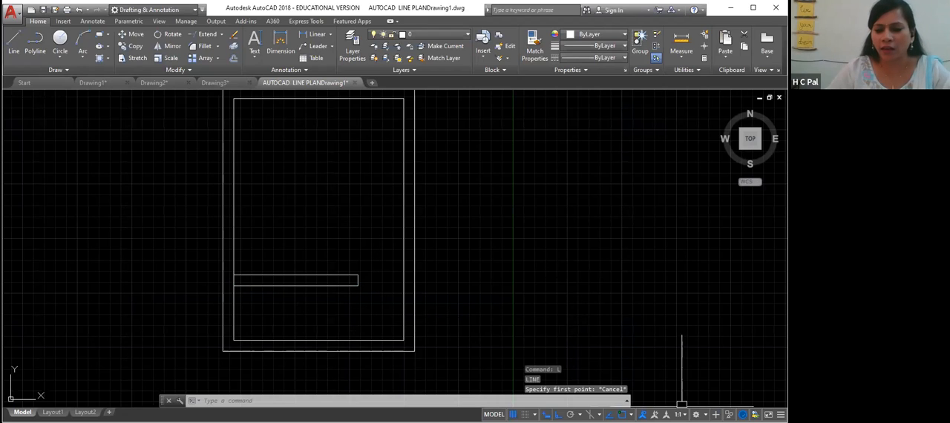
# - Turn the Midpoint object snap back on
pyautogui.click(631, 414)
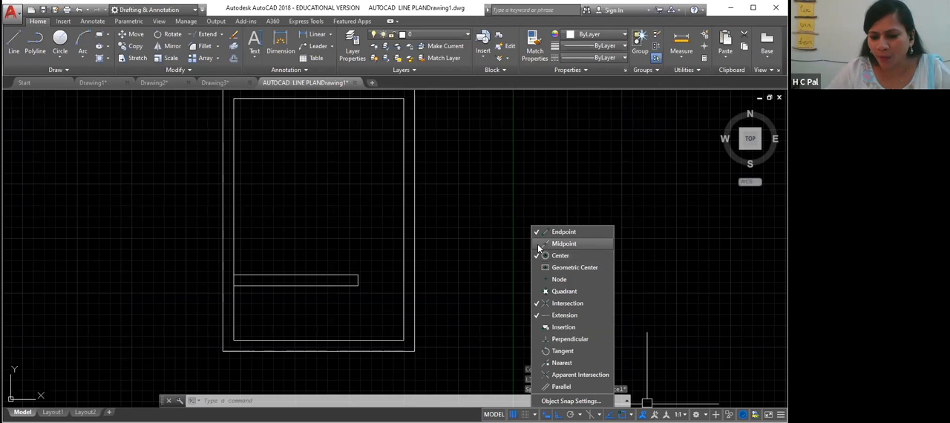
pyautogui.click(537, 244)
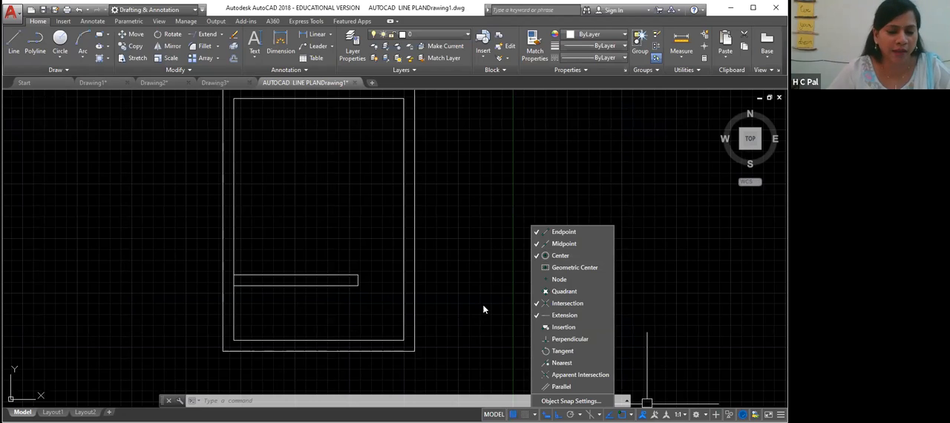
pyautogui.click(484, 309)
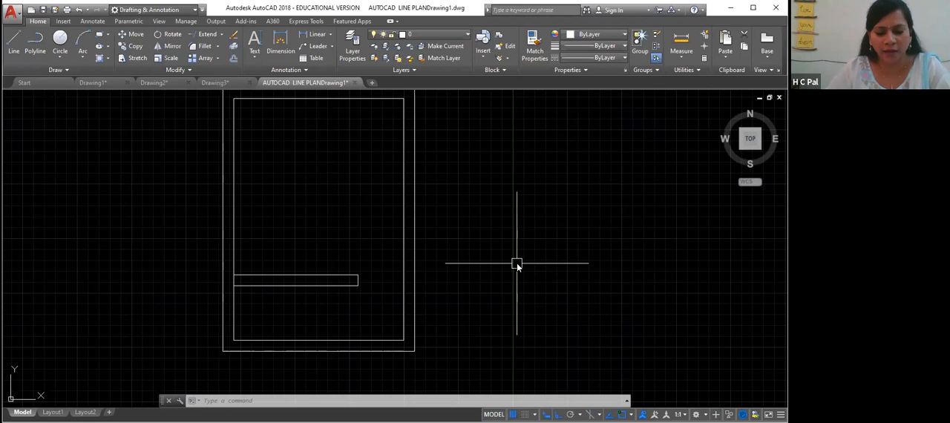
# - Draw a short vertical line across the strip from the midpoint of its lower edge to its upper edge
pyautogui.write('l')
pyautogui.press('Return')
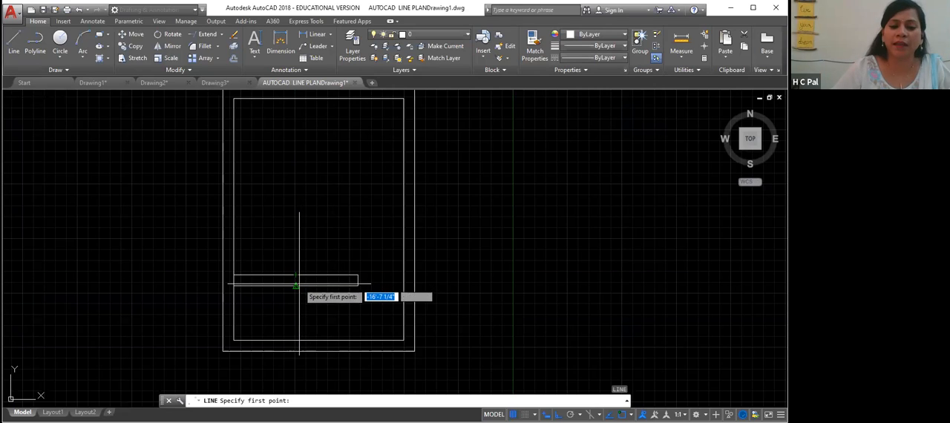
pyautogui.click(296, 285)
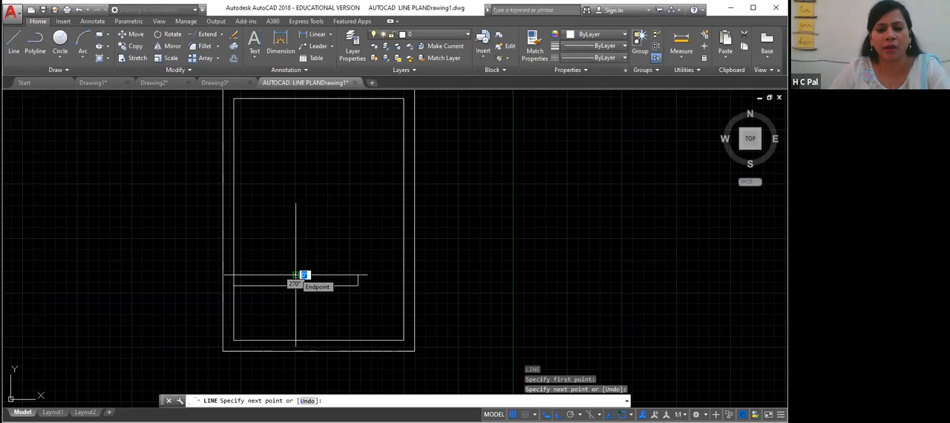
pyautogui.click(295, 275)
pyautogui.press('Return')
pyautogui.rightClick(318, 228)
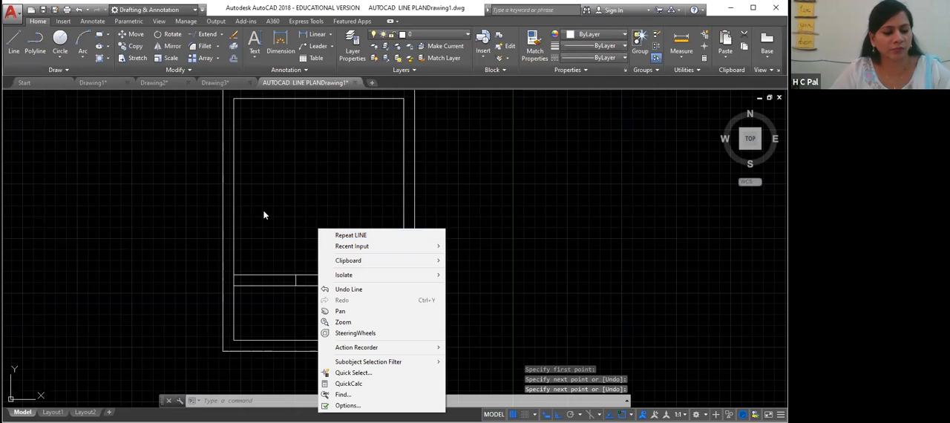
pyautogui.click(492, 327)
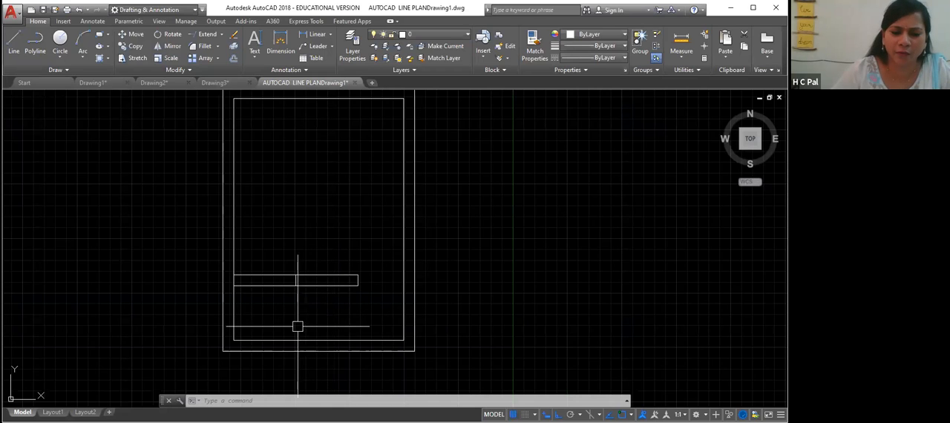
# - Offset the short vertical line 2'3" to both its left and right sides inside the strip
pyautogui.scroll(4, 306, 309)
pyautogui.moveTo(285, 329); pyautogui.dragTo(334, 286, button='middle')
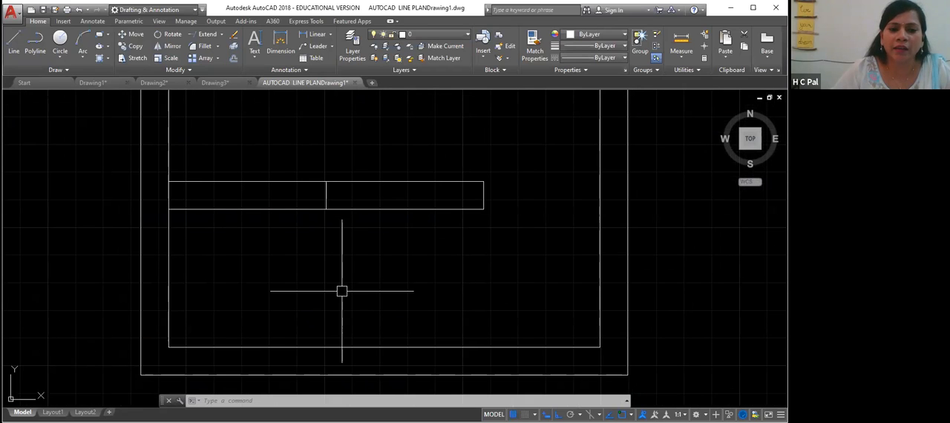
pyautogui.scroll(2, 342, 291)
pyautogui.moveTo(339, 290); pyautogui.dragTo(339, 336, button='middle')
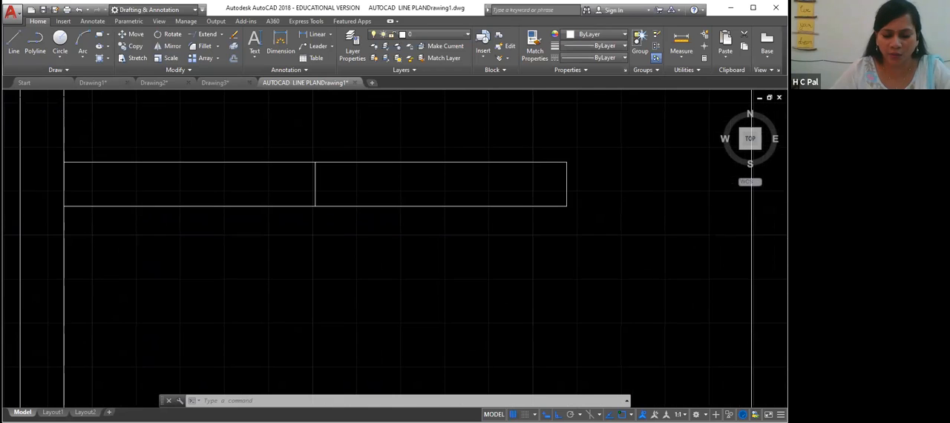
pyautogui.press('Escape')
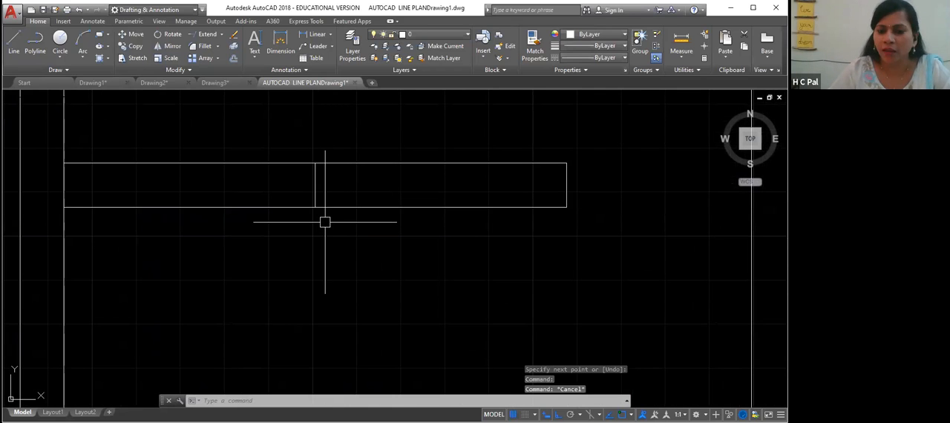
pyautogui.write('o')
pyautogui.press('Return')
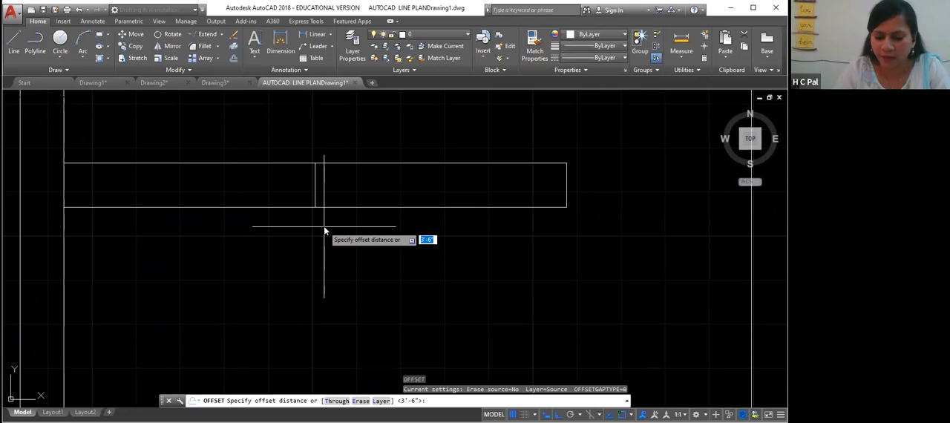
pyautogui.write("2'3")
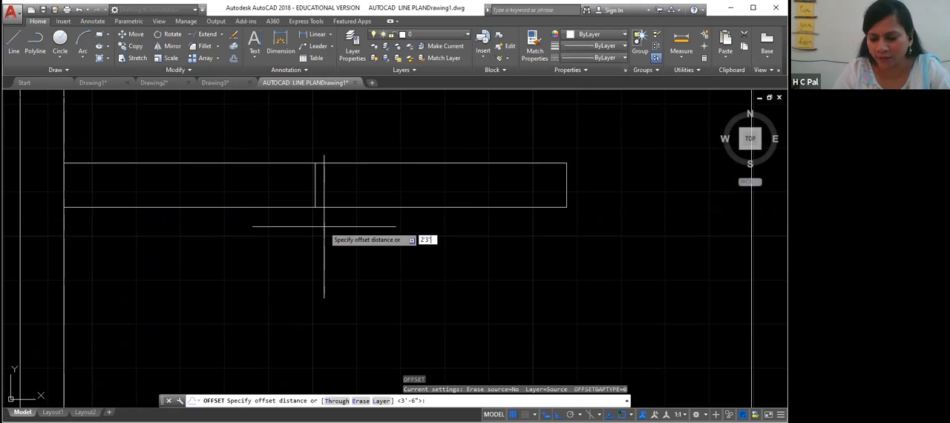
pyautogui.press('Return')
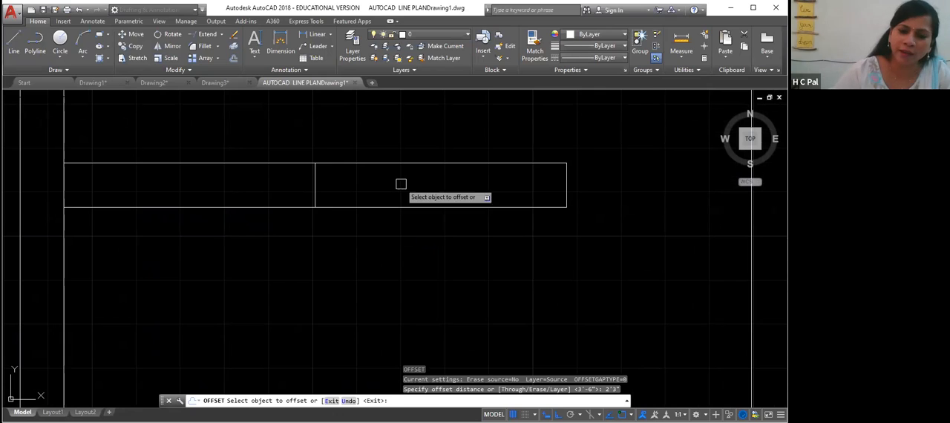
pyautogui.click(316, 186)
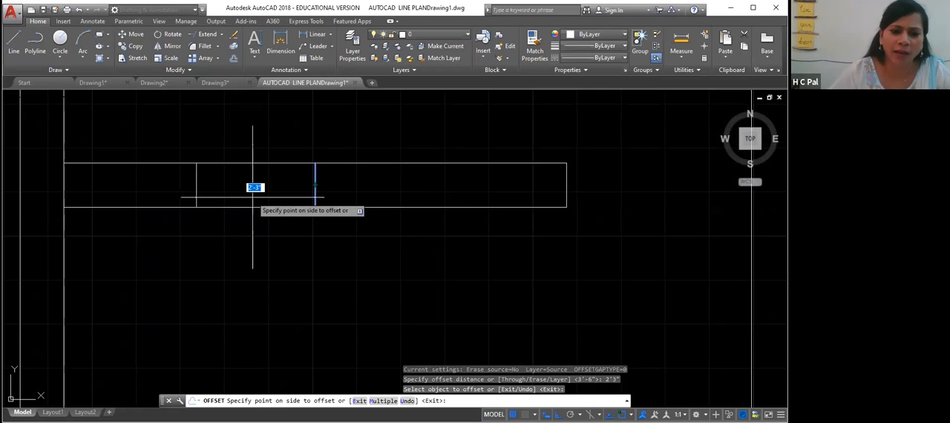
pyautogui.click(254, 190)
pyautogui.click(319, 190)
pyautogui.click(413, 185)
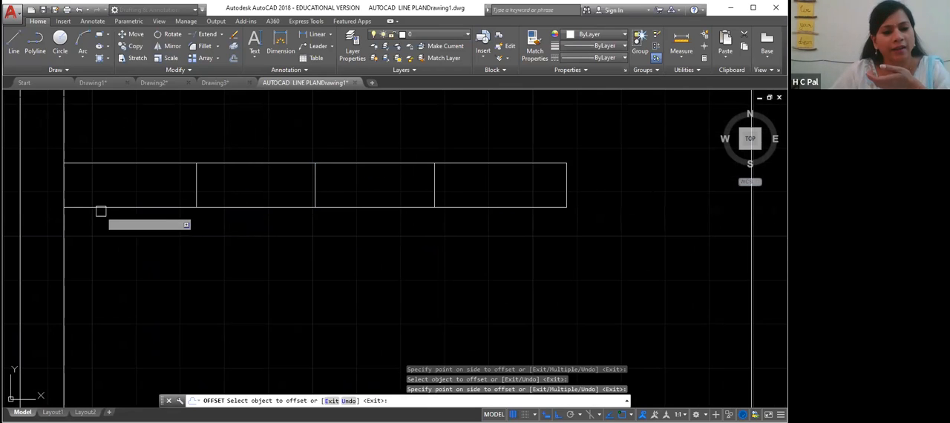
pyautogui.press('Escape')
# - Delete the short middle vertical line inside the strip
pyautogui.click(315, 188)
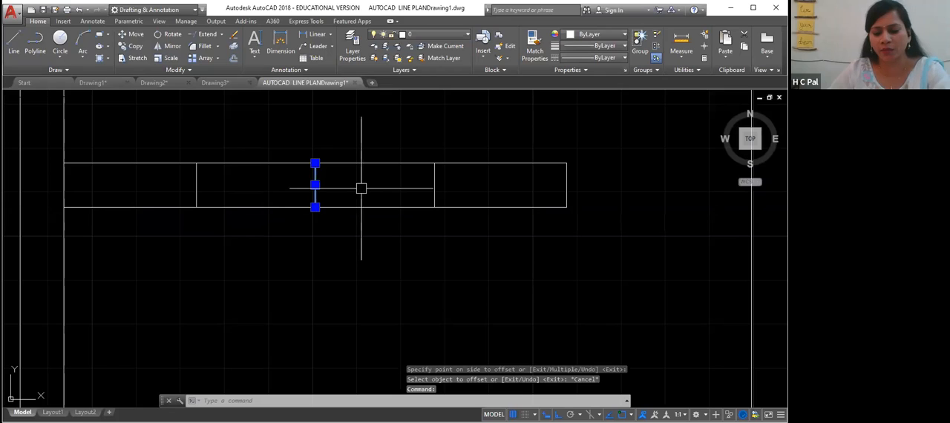
pyautogui.press('Delete')
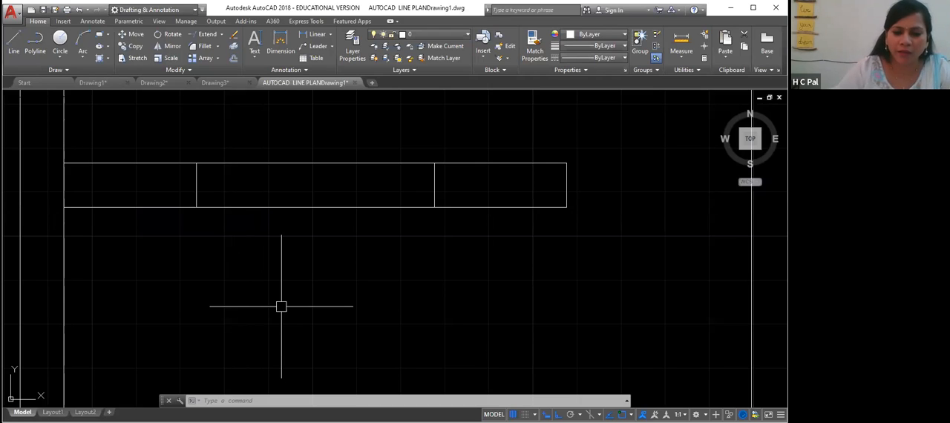
# - Draw a multiline at scale 3 with zero justification across the strip between the two offset vertical lines
pyautogui.write('ml')
pyautogui.press('Return')
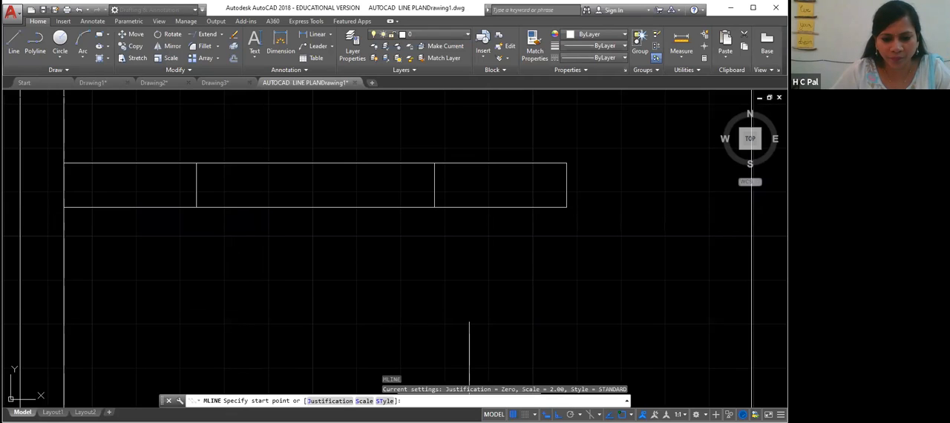
pyautogui.click(365, 401)
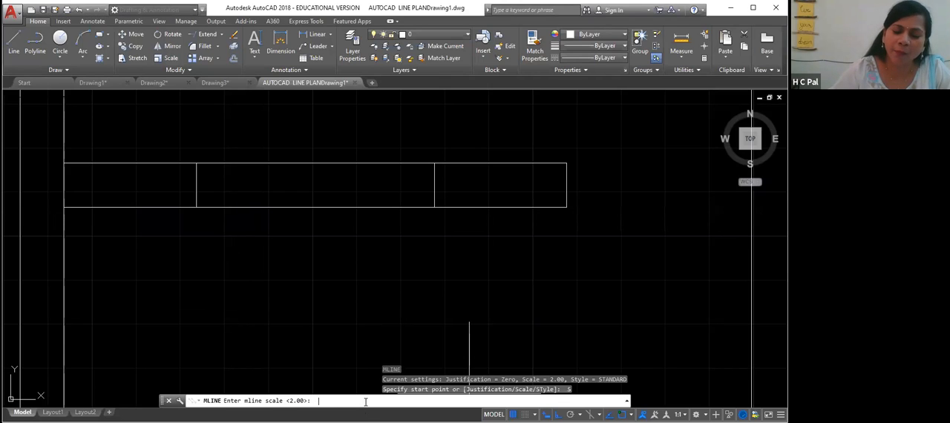
pyautogui.write('3')
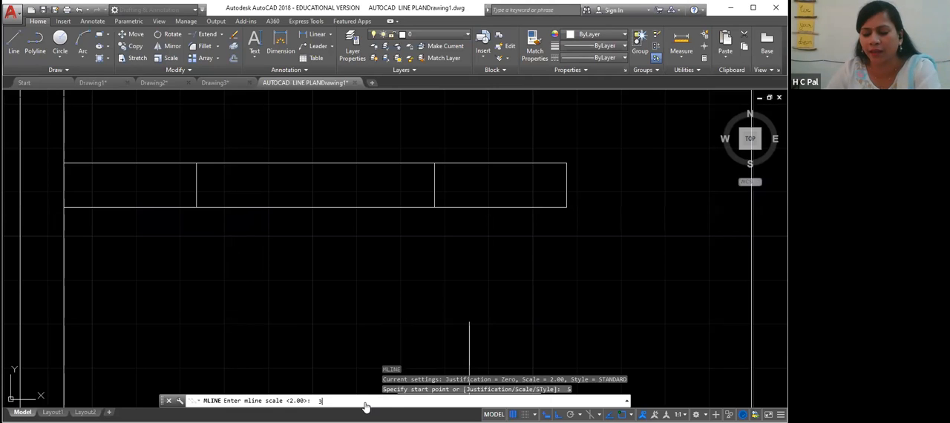
pyautogui.press('Return')
pyautogui.click(341, 402)
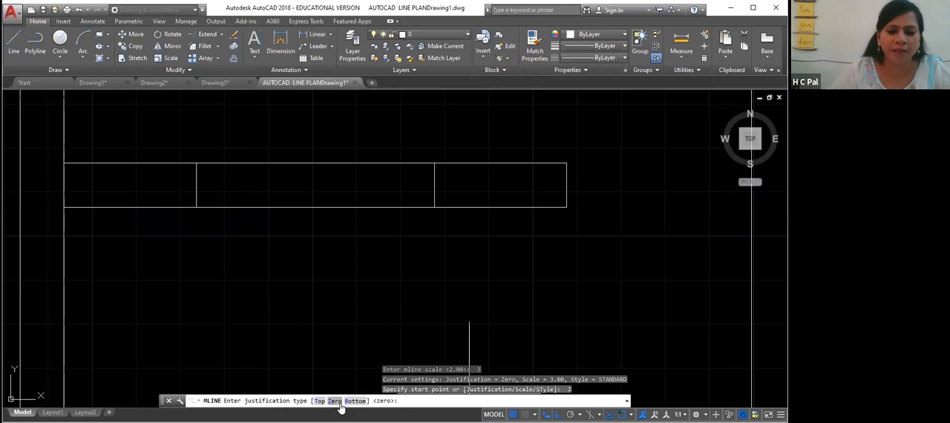
pyautogui.click(335, 402)
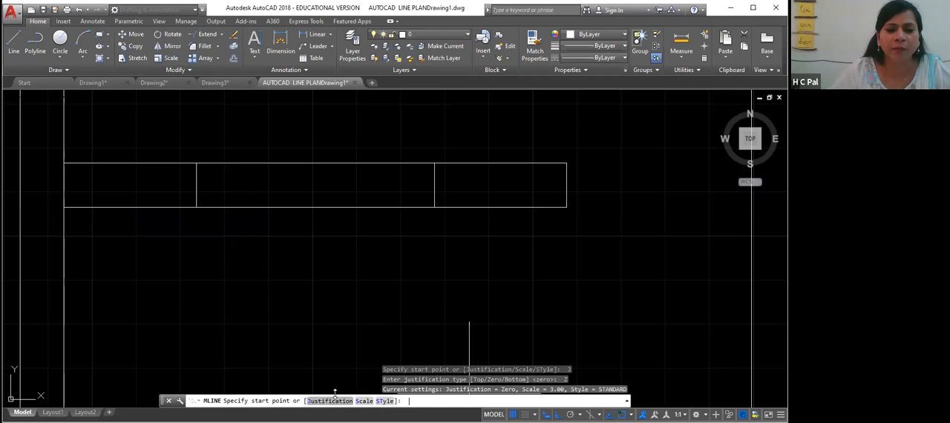
pyautogui.click(196, 185)
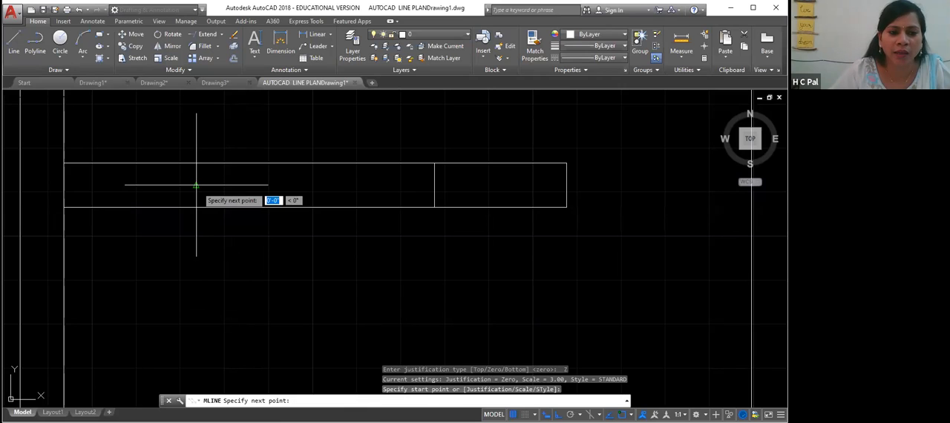
pyautogui.click(435, 185)
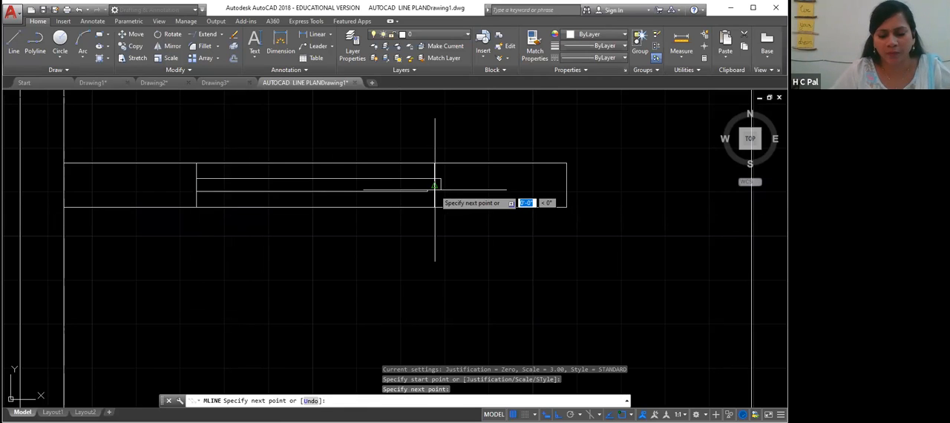
pyautogui.press('Return')
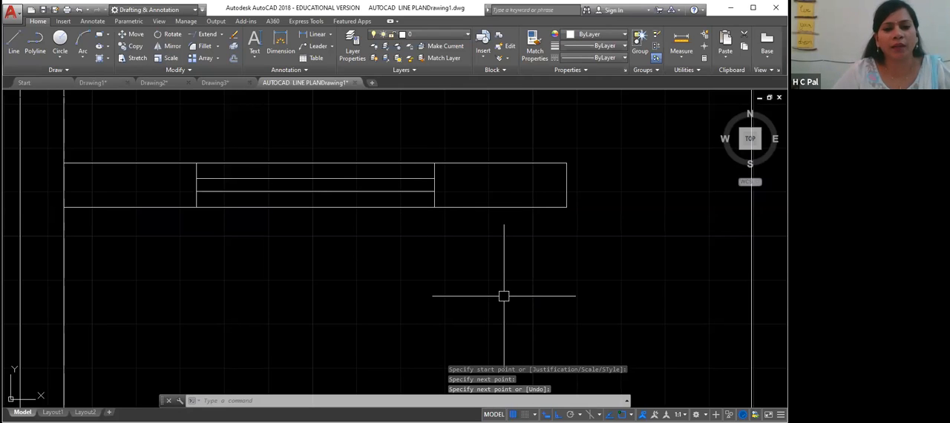
# - Draw a line from the strip's lower right corner straight across to the inner right wall
pyautogui.scroll(-2, 524, 285)
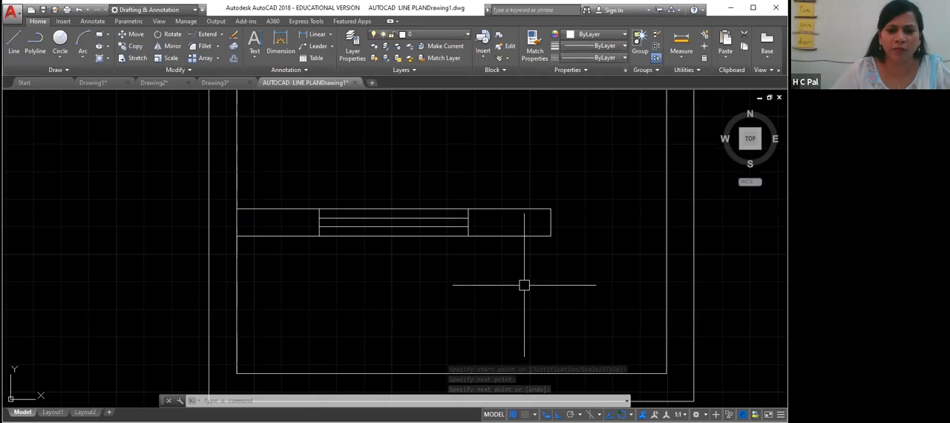
pyautogui.moveTo(533, 282); pyautogui.dragTo(408, 296, button='middle')
pyautogui.scroll(-2, 461, 329)
pyautogui.moveTo(461, 329); pyautogui.dragTo(453, 276, button='middle')
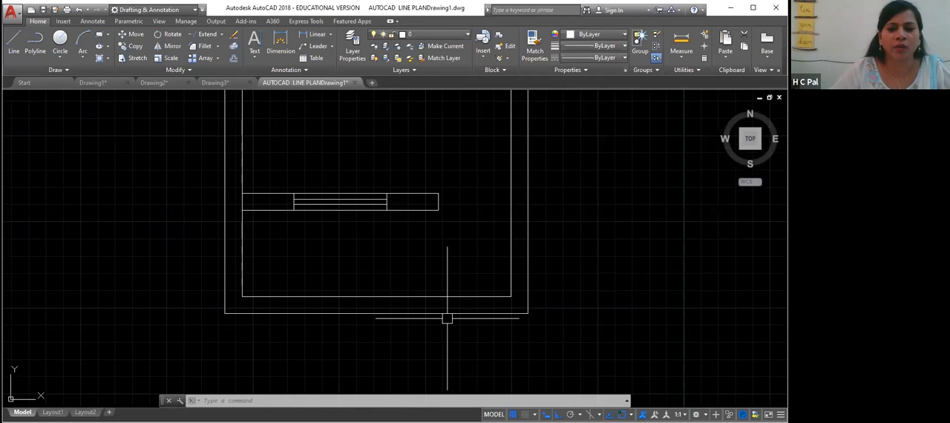
pyautogui.moveTo(447, 319); pyautogui.dragTo(439, 274, button='middle')
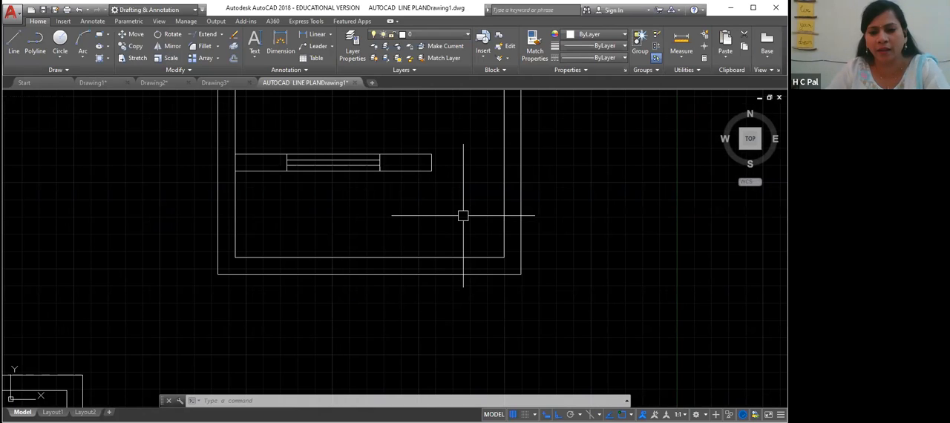
pyautogui.write('l')
pyautogui.press('Return')
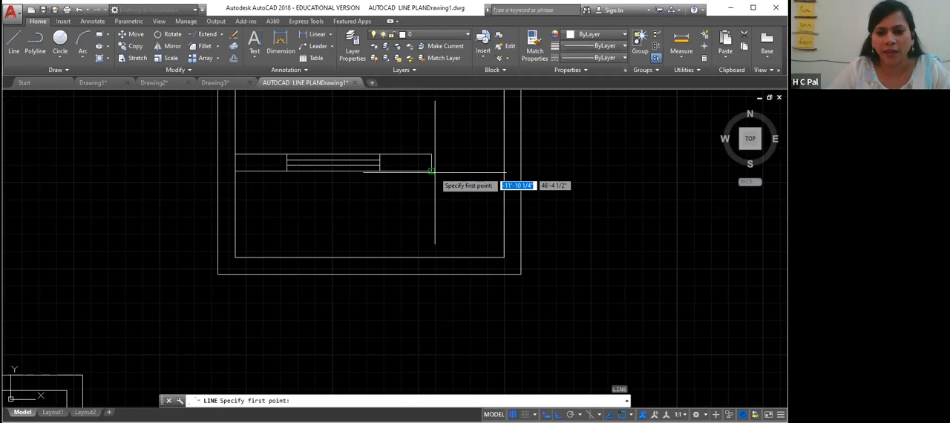
pyautogui.click(431, 170)
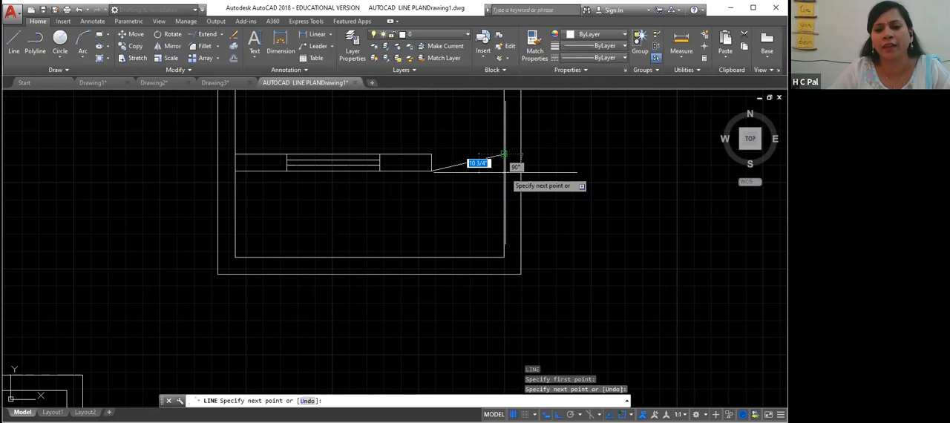
pyautogui.press('F8')
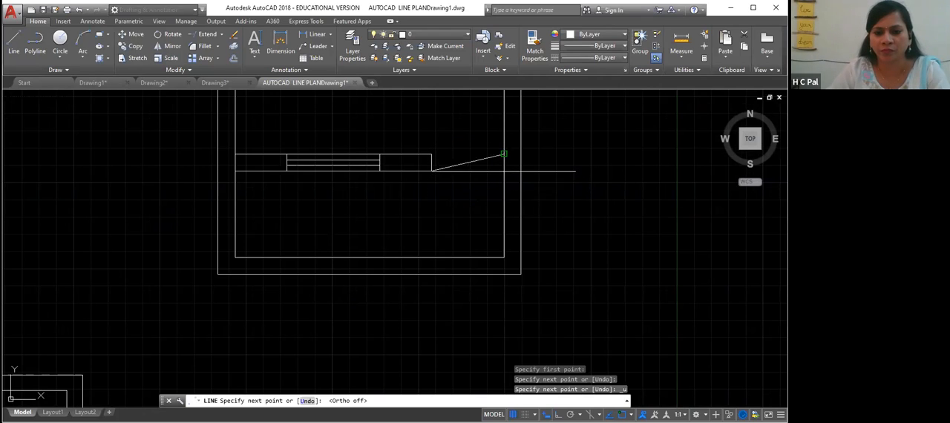
pyautogui.click(504, 154)
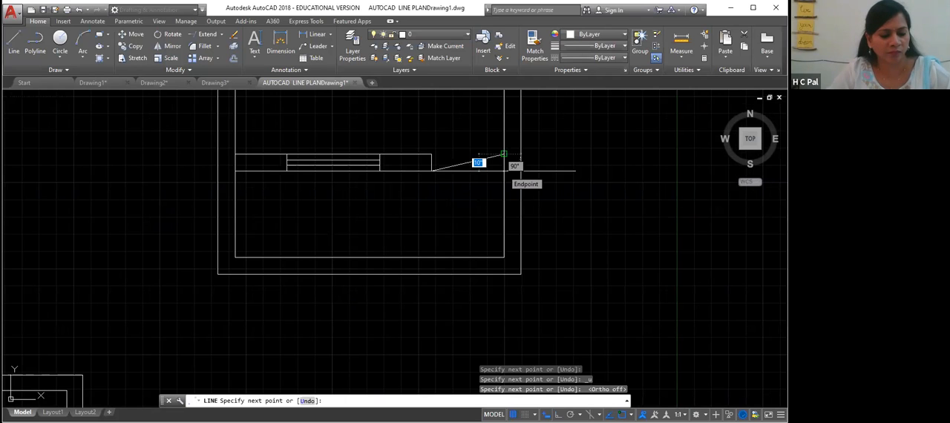
pyautogui.hotkey('ctrl', 'z')
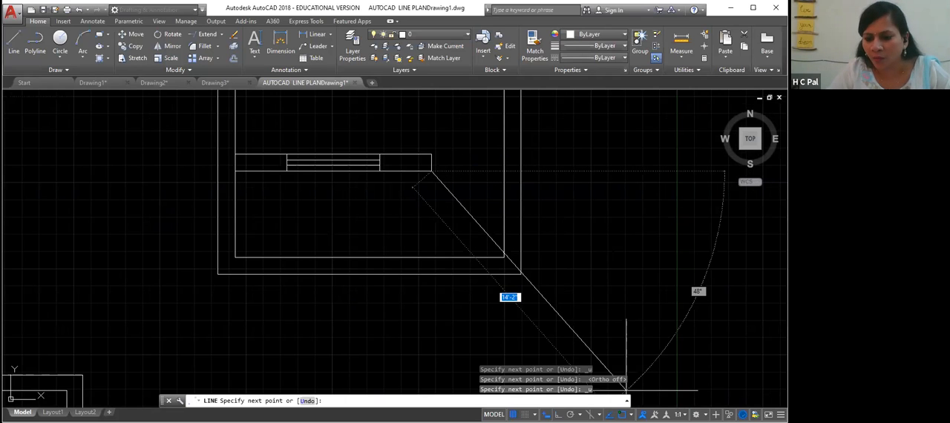
pyautogui.click(546, 414)
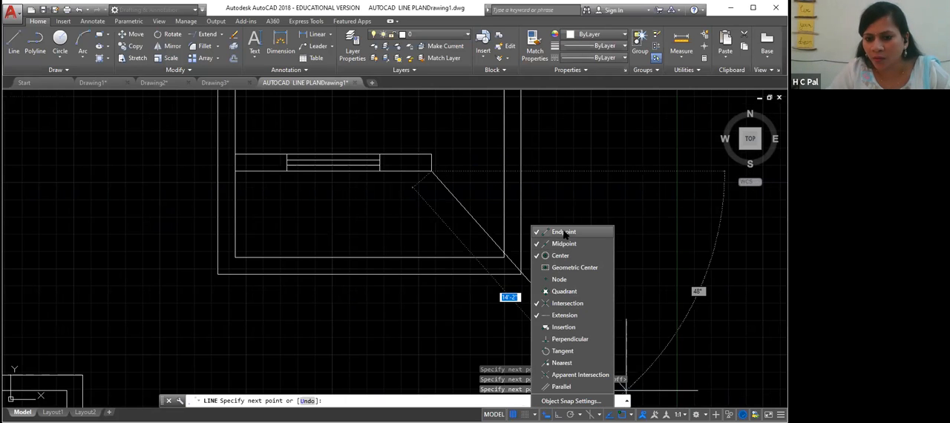
pyautogui.click(571, 401)
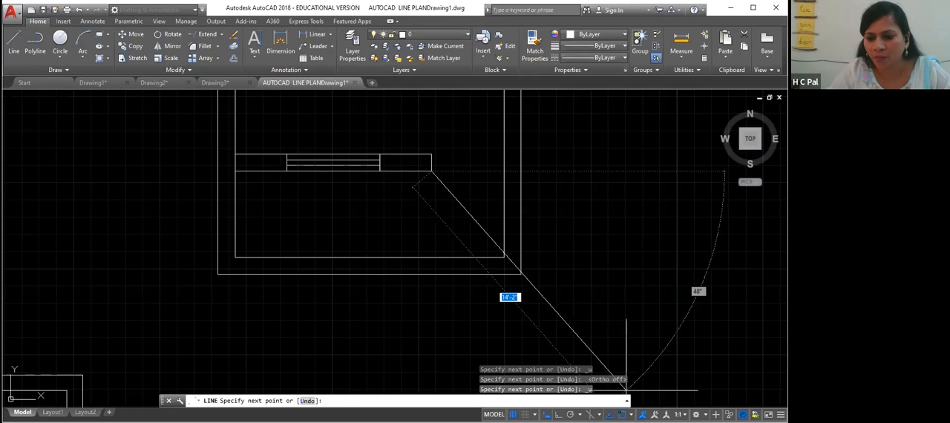
pyautogui.click(504, 172)
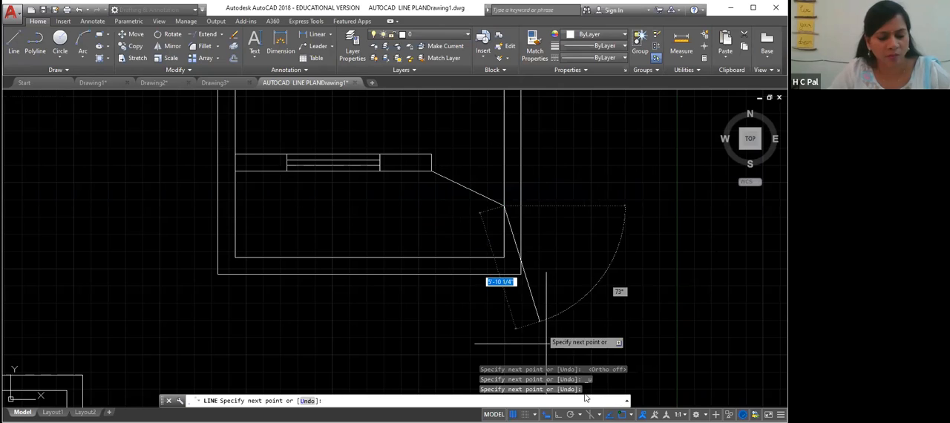
pyautogui.click(631, 415)
pyautogui.click(581, 245)
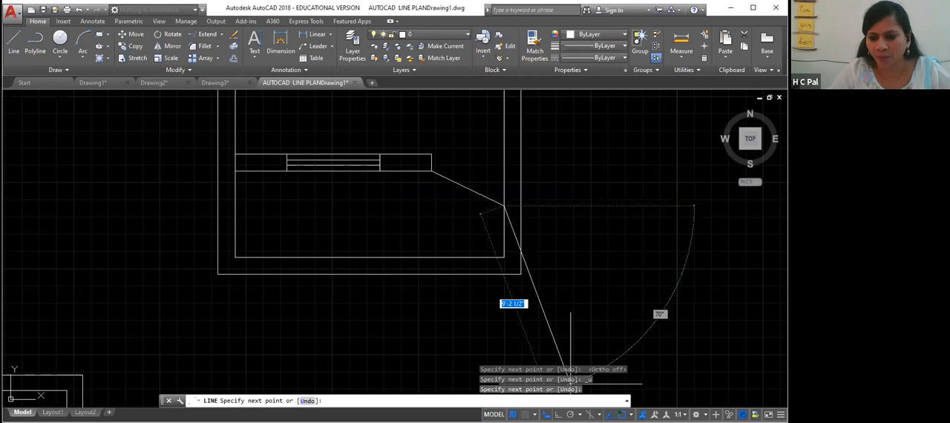
pyautogui.hotkey('ctrl', 'z')
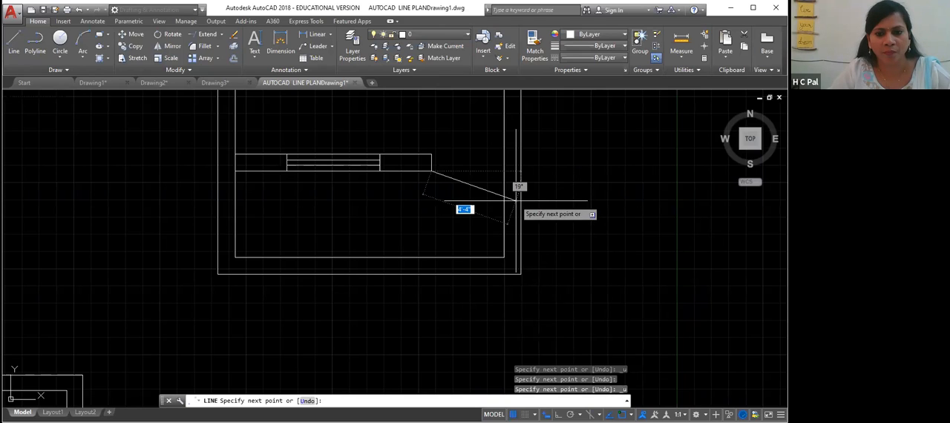
pyautogui.click(505, 172)
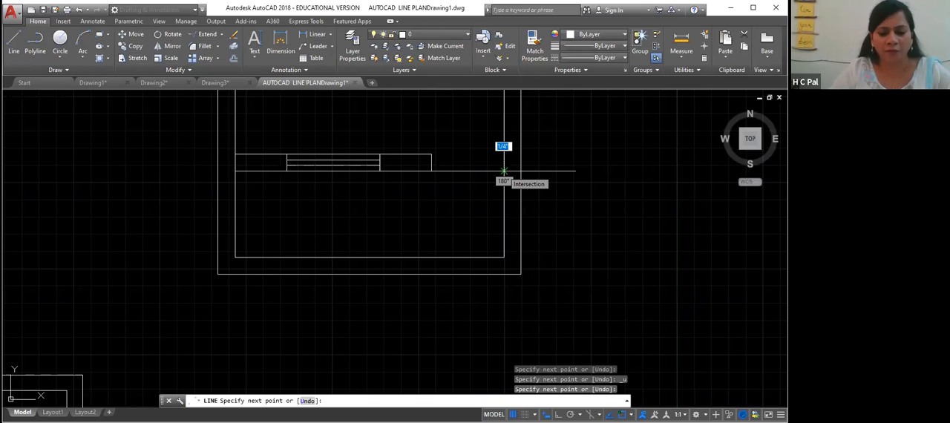
pyautogui.press('Return')
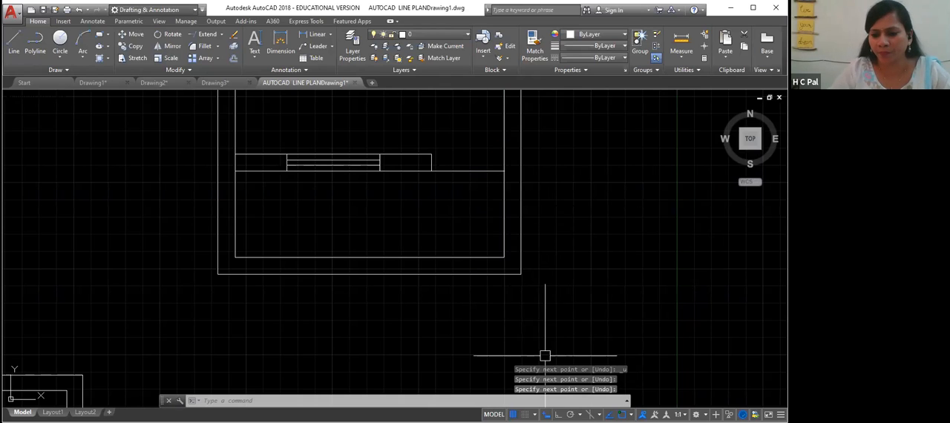
pyautogui.click(631, 415)
pyautogui.click(558, 244)
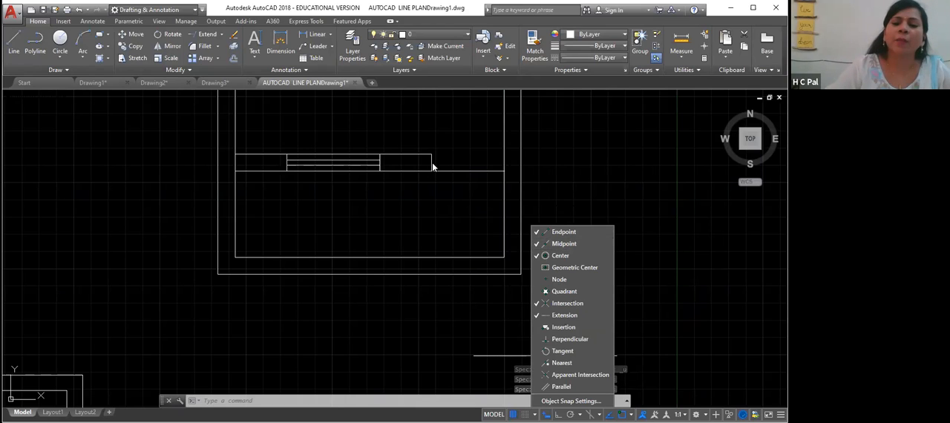
pyautogui.click(265, 401)
# - Draw a 3'6" multiline at scale 5 with zero justification upward along the inner right wall from the new line's end
pyautogui.write('ml')
pyautogui.press('Return')
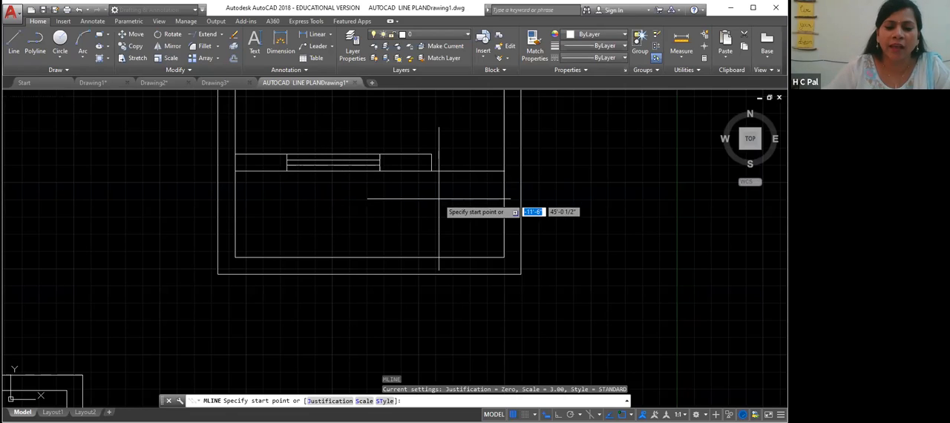
pyautogui.click(364, 401)
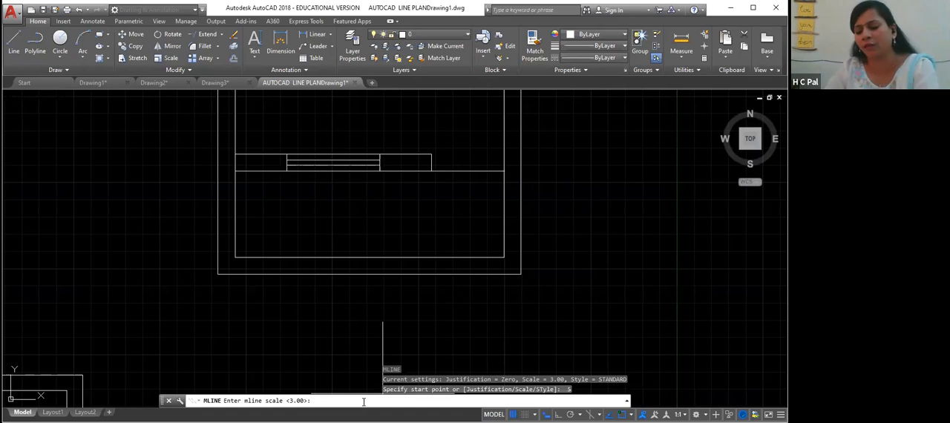
pyautogui.write('5')
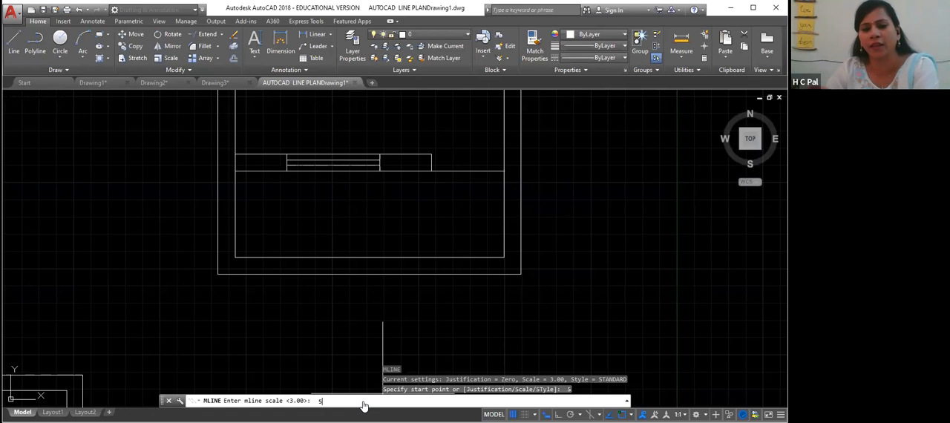
pyautogui.press('Return')
pyautogui.write('J')
pyautogui.press('Return')
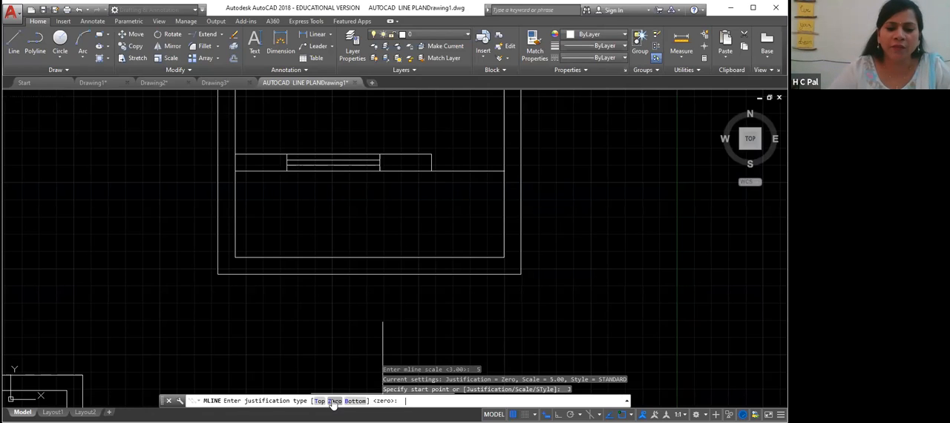
pyautogui.click(335, 401)
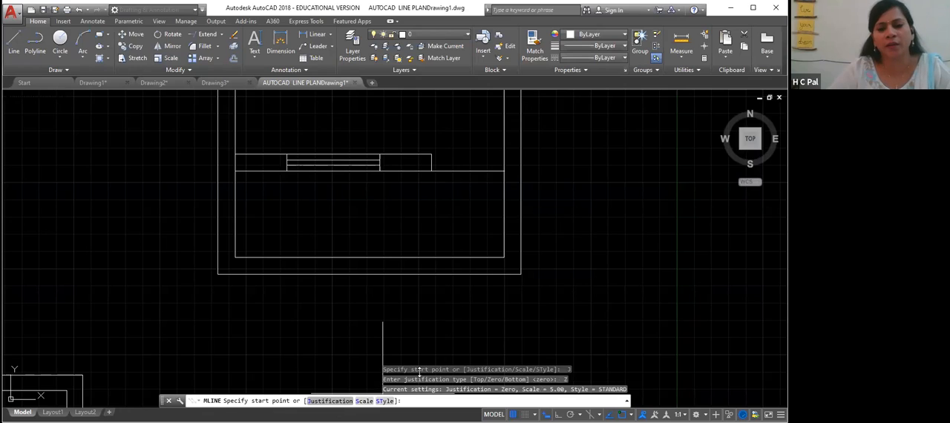
pyautogui.click(506, 172)
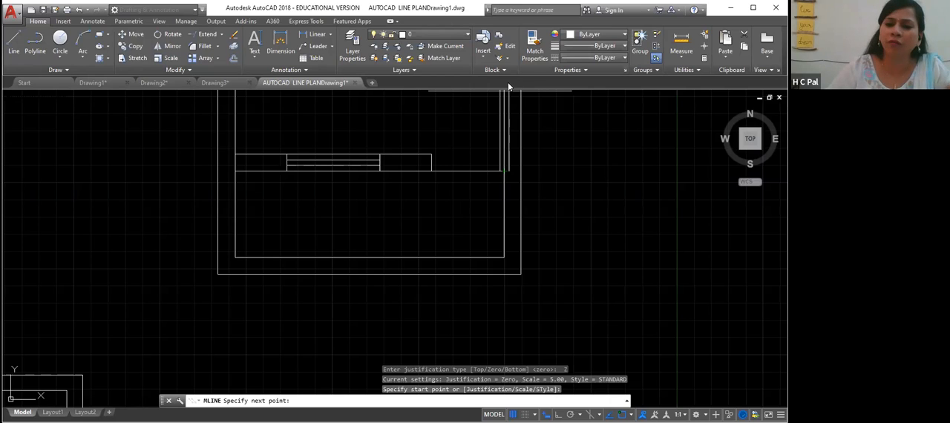
pyautogui.write('3\'6"')
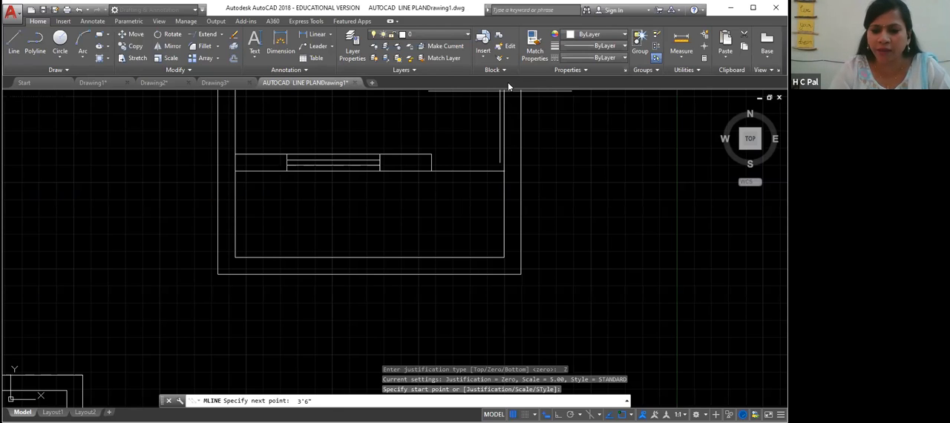
pyautogui.press('Return')
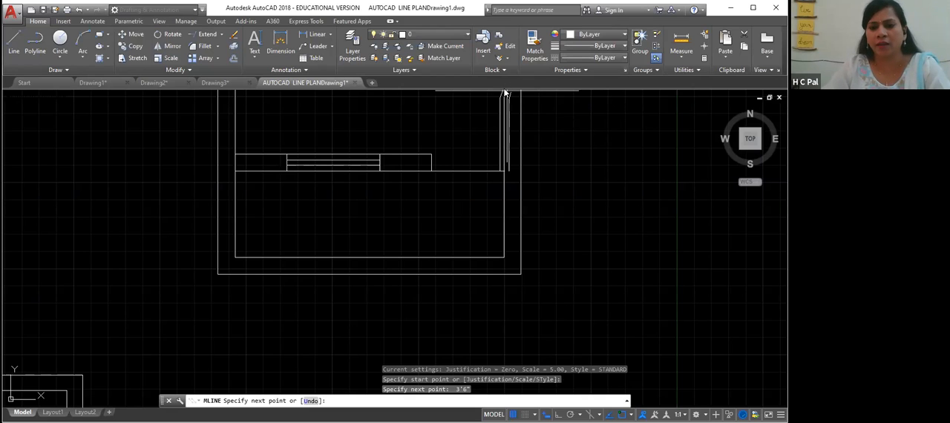
pyautogui.press('Return')
pyautogui.moveTo(489, 111); pyautogui.dragTo(475, 197, button='middle')
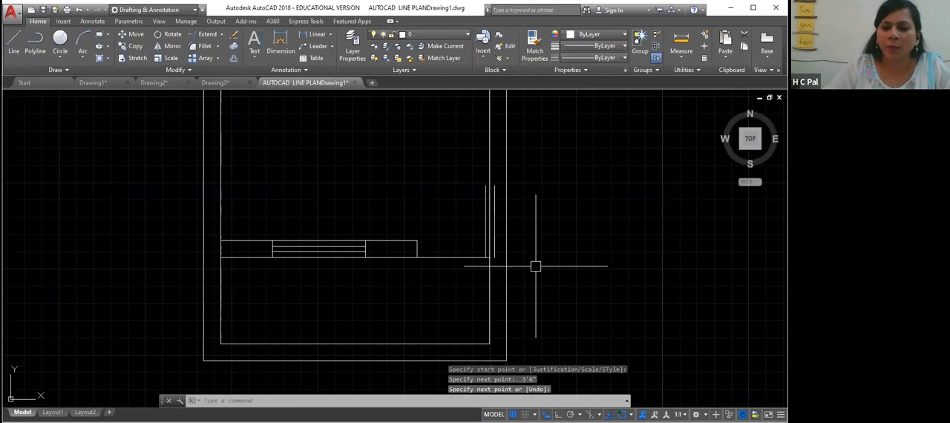
# - Move the newly drawn multiline slightly left, off the inner right wall line
pyautogui.press('Return')
pyautogui.click(490, 258)
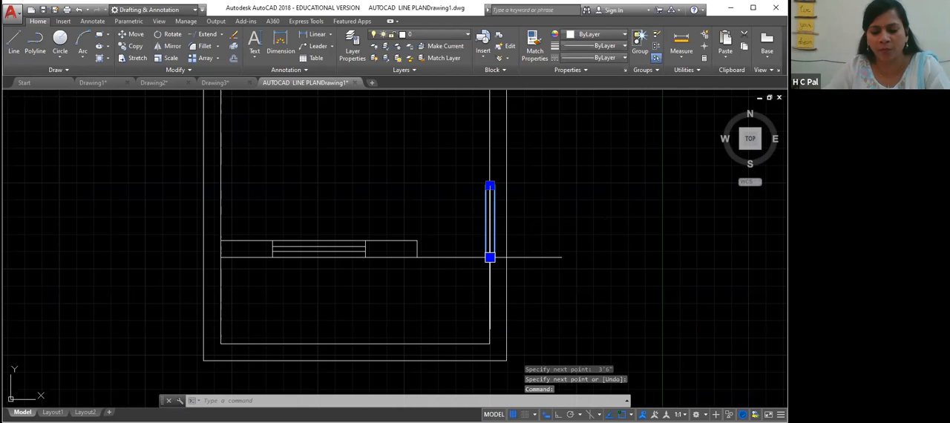
pyautogui.write('m')
pyautogui.press('Return')
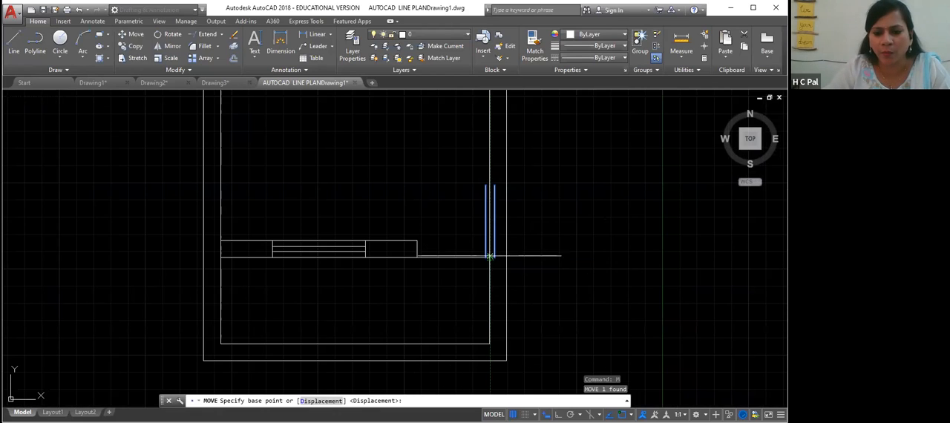
pyautogui.click(490, 256)
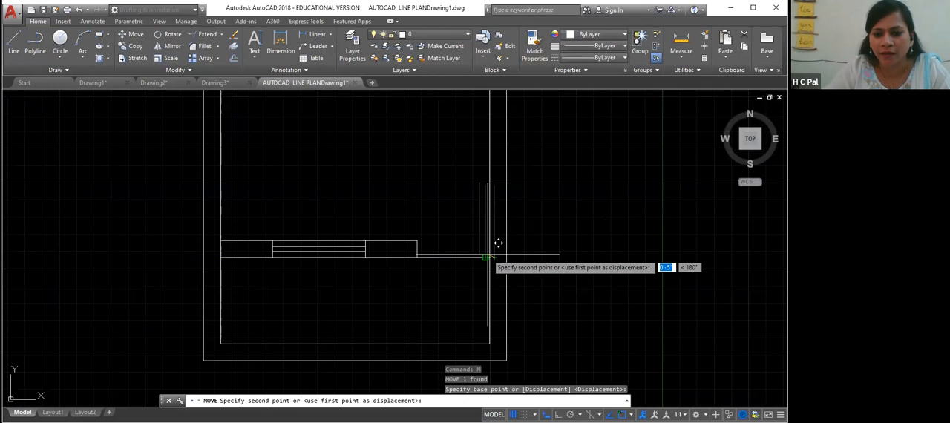
pyautogui.click(490, 255)
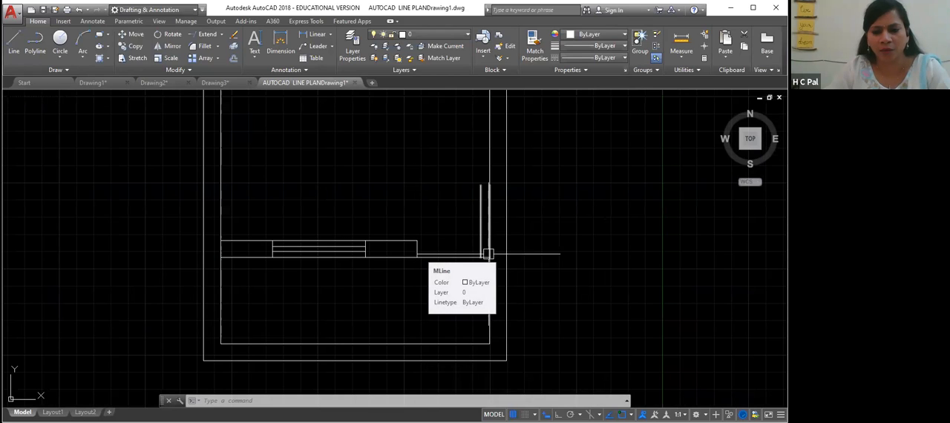
pyautogui.write('m')
pyautogui.press('Return')
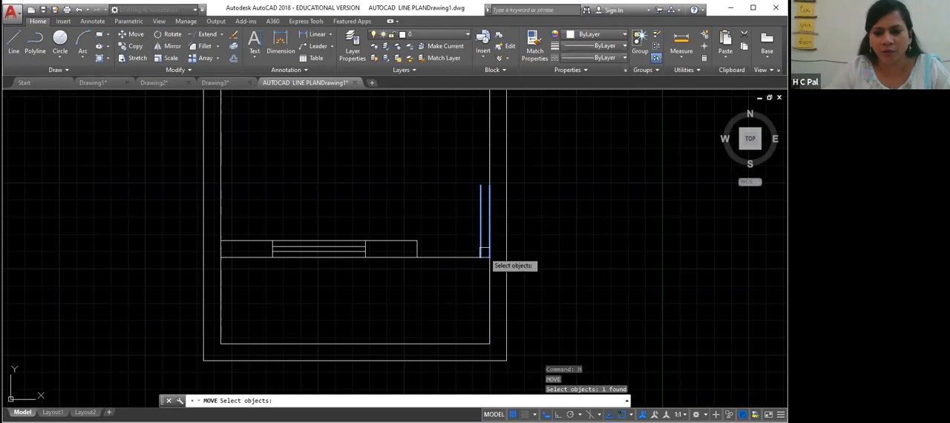
pyautogui.click(488, 254)
pyautogui.press('Return')
pyautogui.click(489, 257)
pyautogui.click(486, 257)
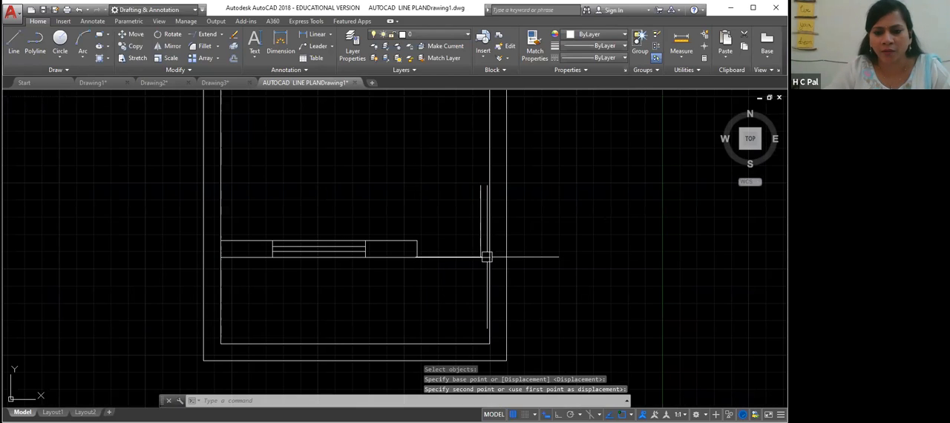
pyautogui.press('Return')
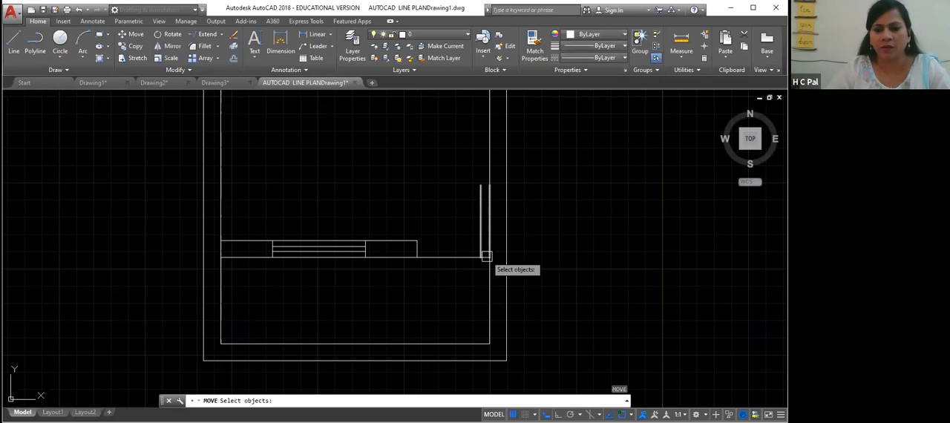
pyautogui.click(474, 277)
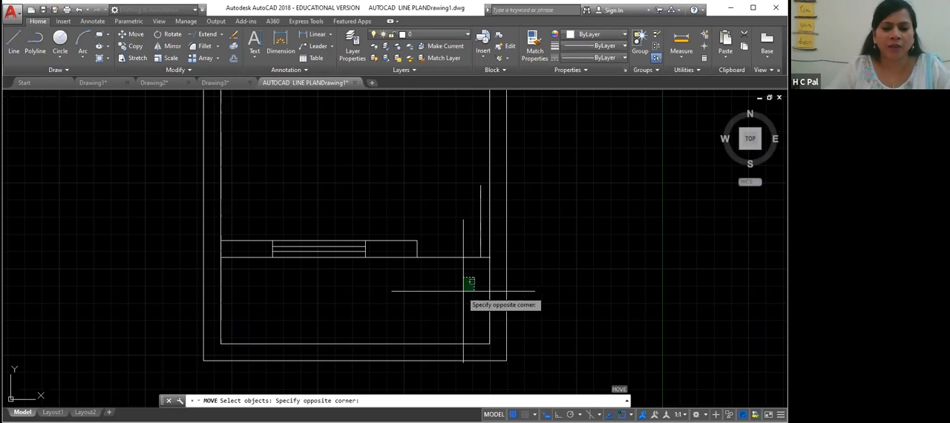
pyautogui.press('Escape')
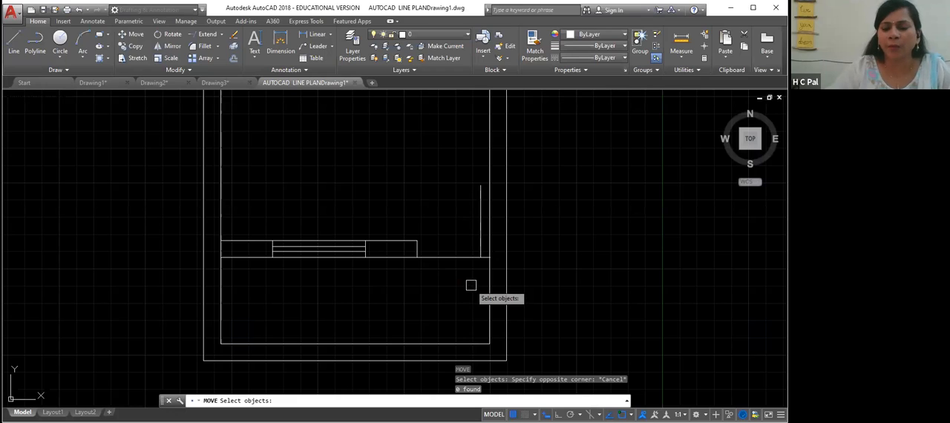
# - Delete the horizontal line running from the strip's end to the inner right wall
pyautogui.click(459, 256)
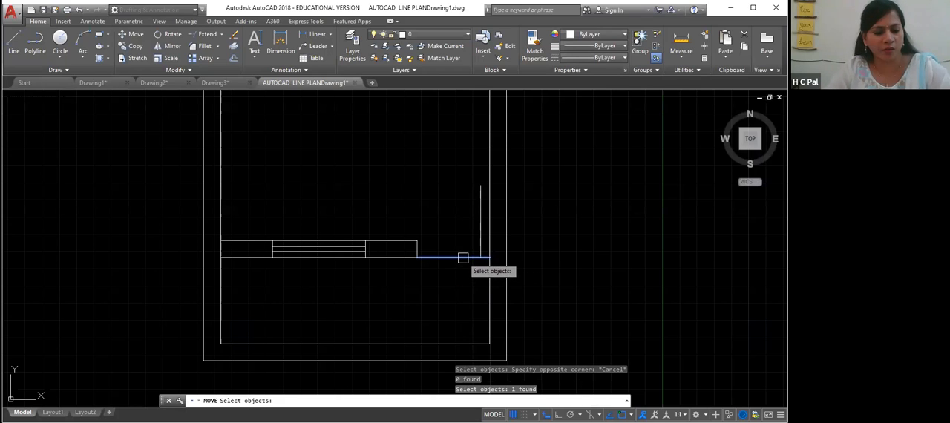
pyautogui.press('Escape')
pyautogui.press('Escape')
pyautogui.click(463, 257)
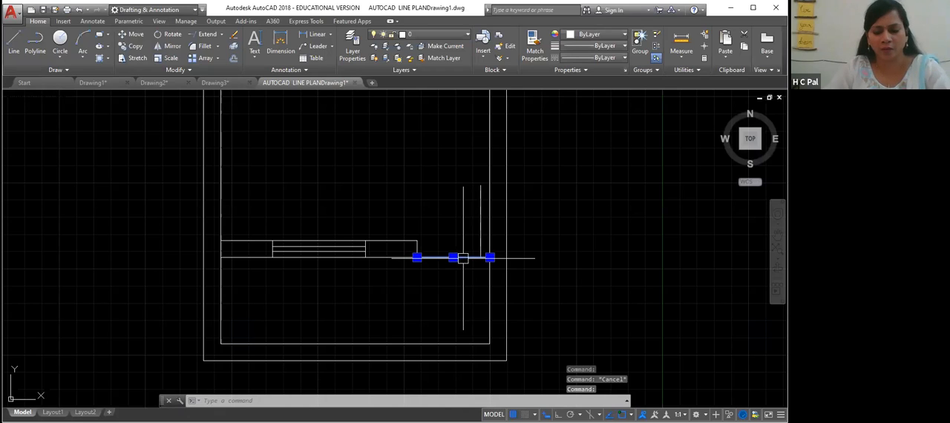
pyautogui.press('Delete')
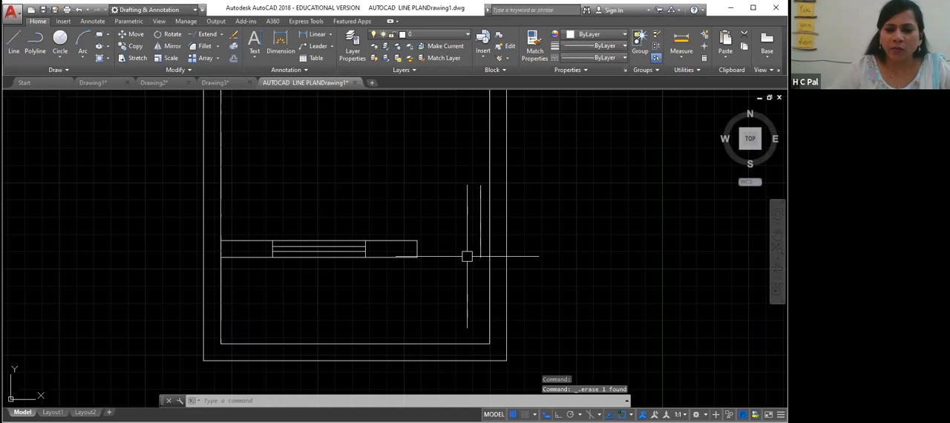
pyautogui.scroll(-2, 467, 256)
pyautogui.scroll(2, 467, 256)
pyautogui.click(491, 219)
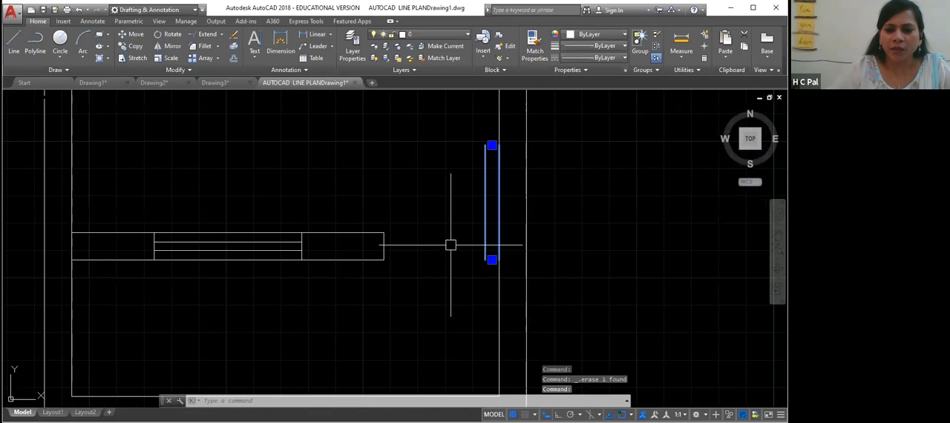
pyautogui.click(574, 204)
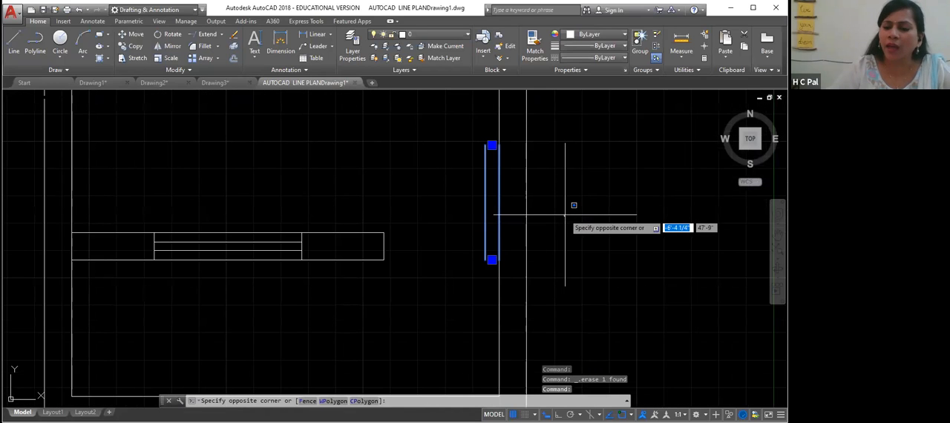
pyautogui.press('Escape')
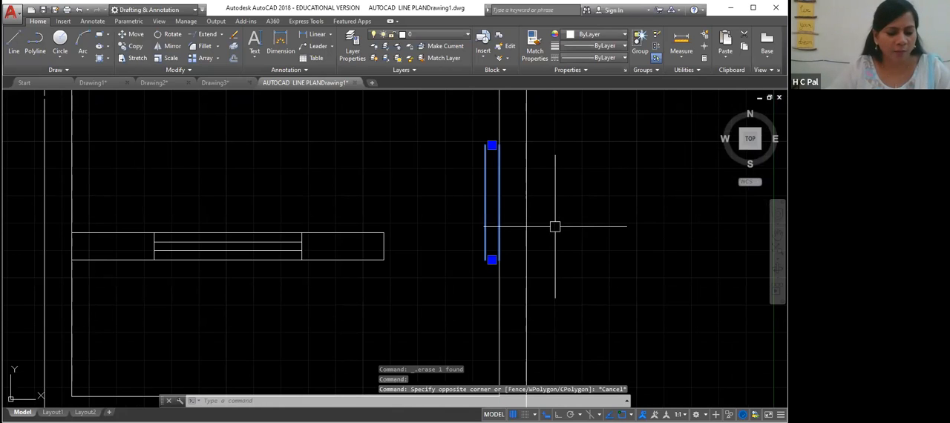
# - Draw a door-swing arc from the top of the vertical multiline down to the strip's right end
pyautogui.write('ARC')
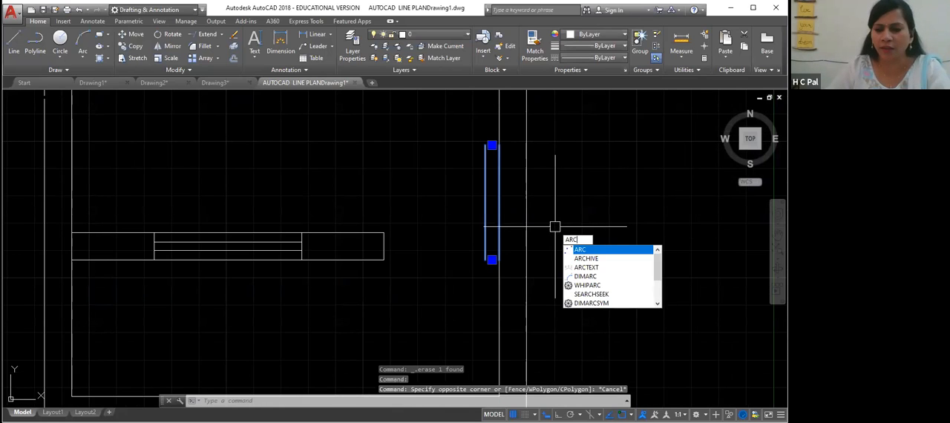
pyautogui.press('Return')
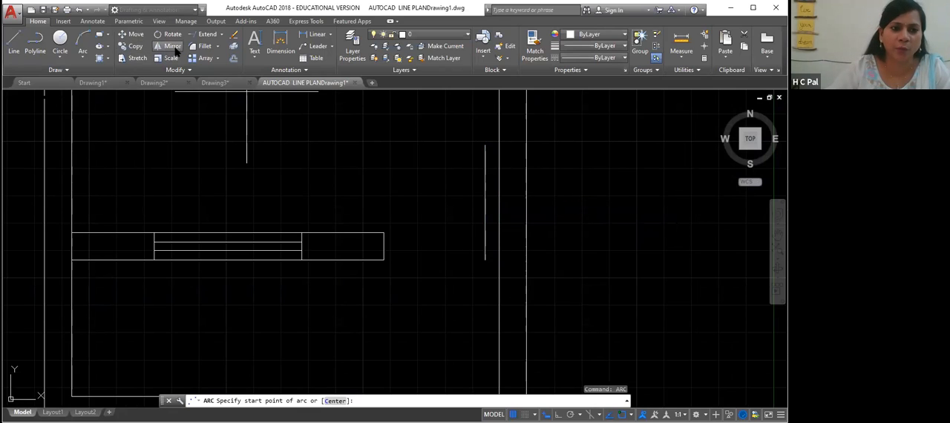
pyautogui.click(83, 58)
pyautogui.click(68, 77)
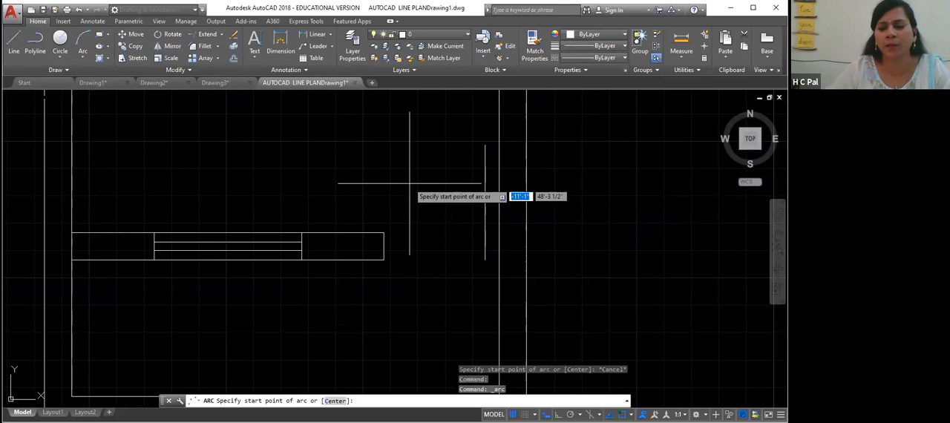
pyautogui.click(484, 143)
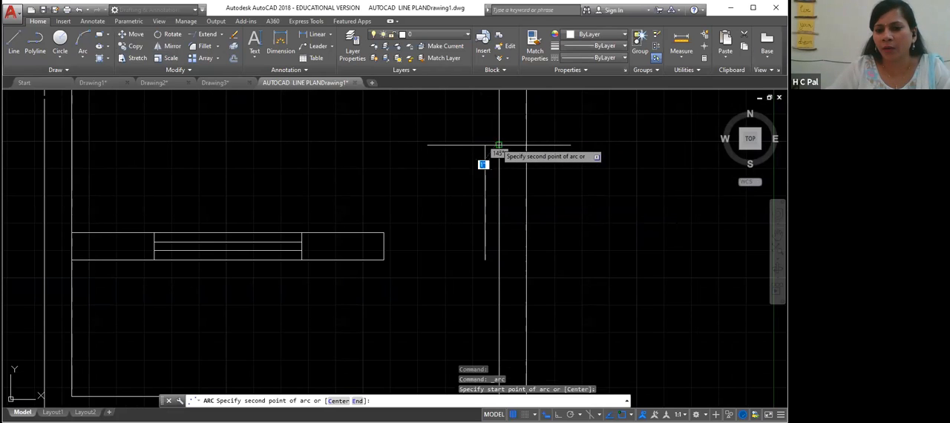
pyautogui.click(485, 144)
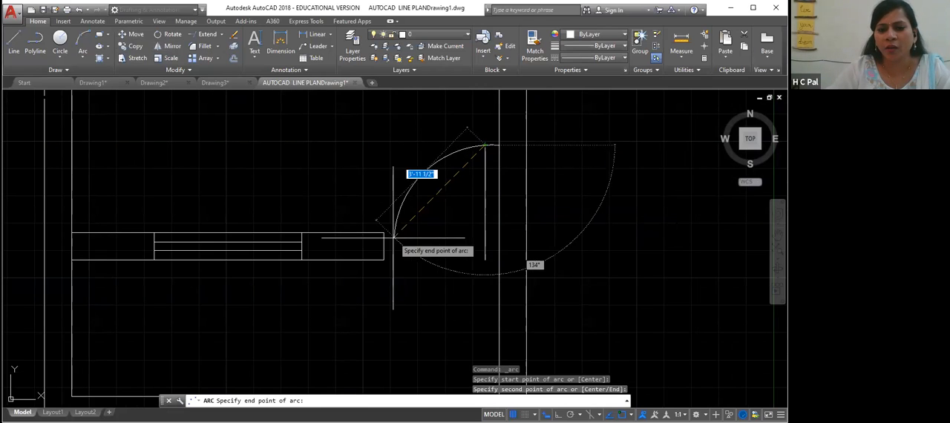
pyautogui.click(384, 259)
pyautogui.rightClick(386, 257)
pyautogui.click(355, 172)
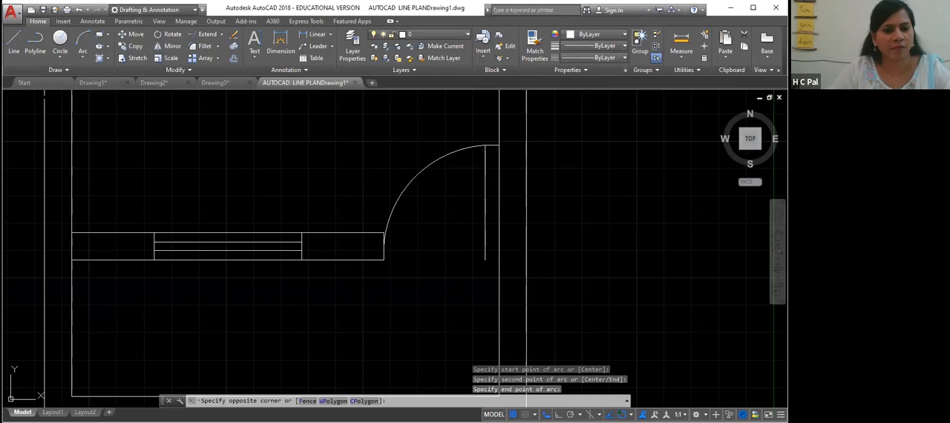
pyautogui.press('Escape')
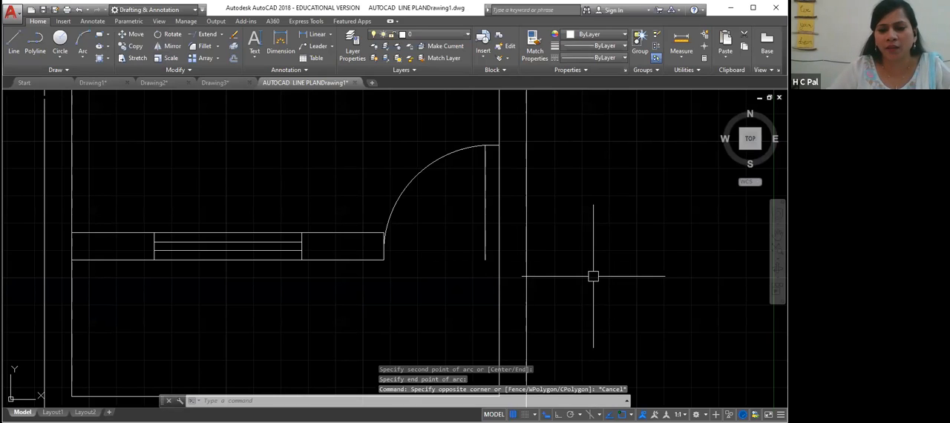
pyautogui.click(486, 261)
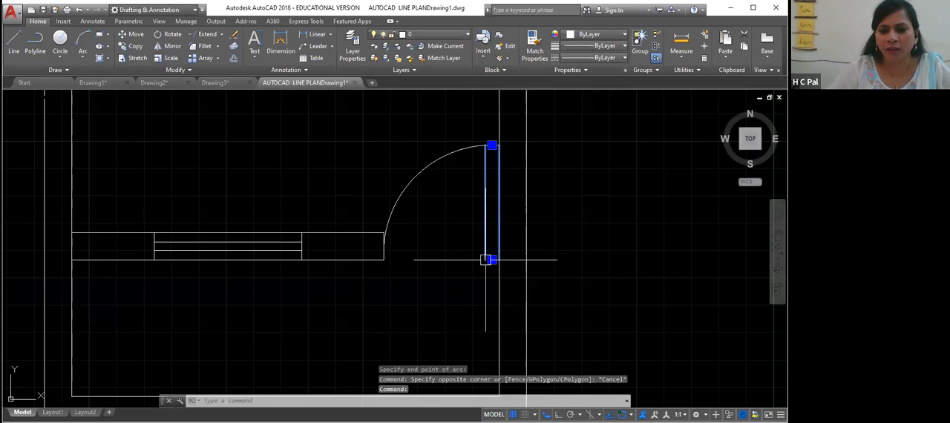
pyautogui.click(429, 164)
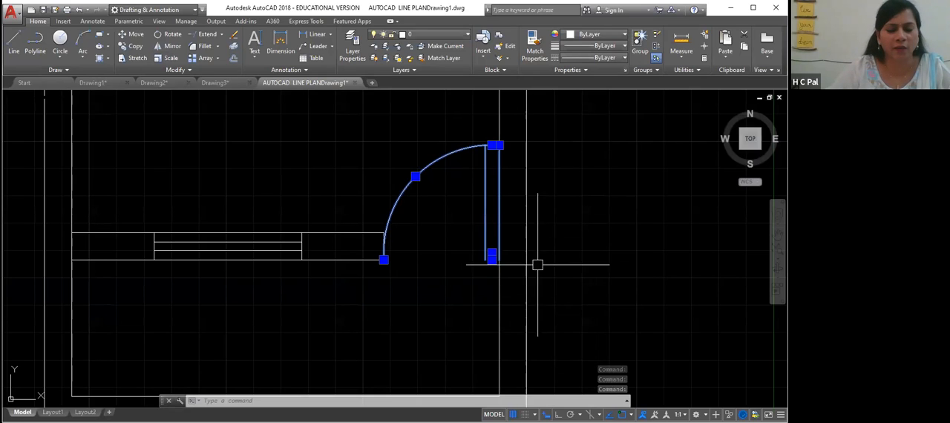
pyautogui.press('Escape')
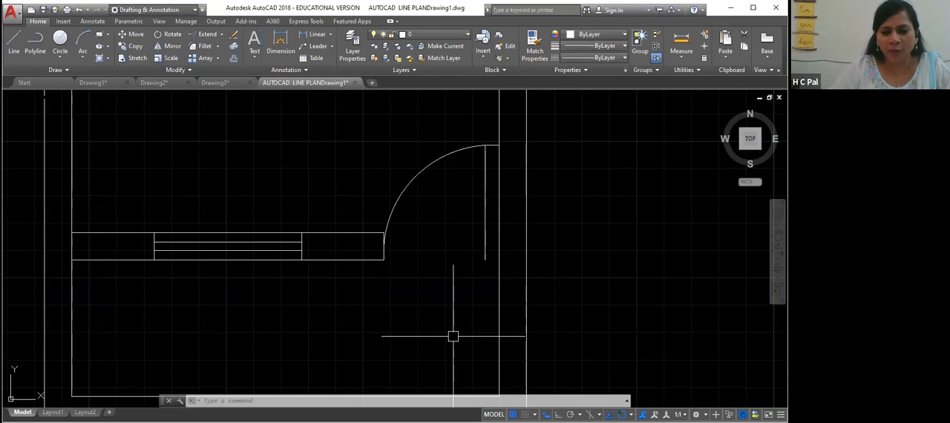
pyautogui.moveTo(460, 309); pyautogui.dragTo(467, 282, button='middle')
pyautogui.moveTo(467, 319); pyautogui.dragTo(485, 256, button='middle')
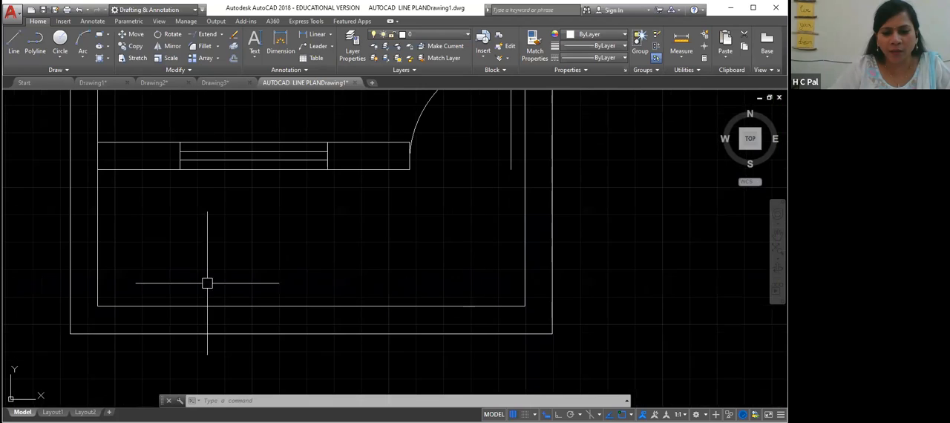
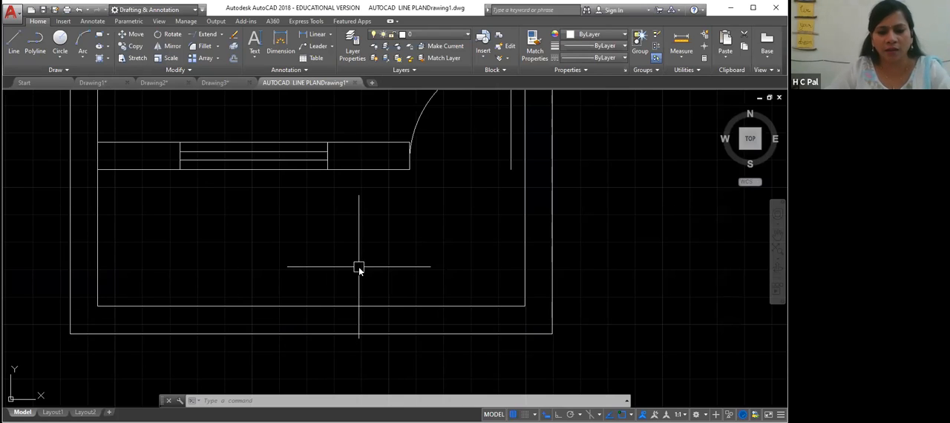
# - Draw a short vertical line across the bottom wall's thickness near its middle
pyautogui.press('l')
pyautogui.press('Return')
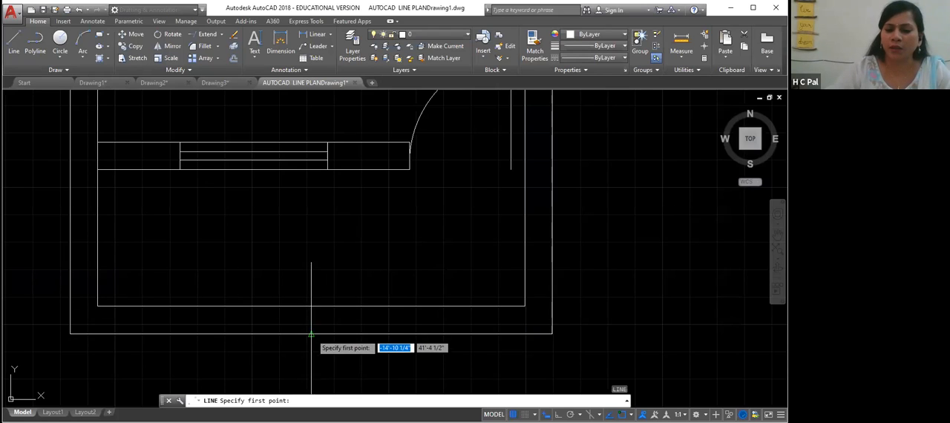
pyautogui.click(311, 334)
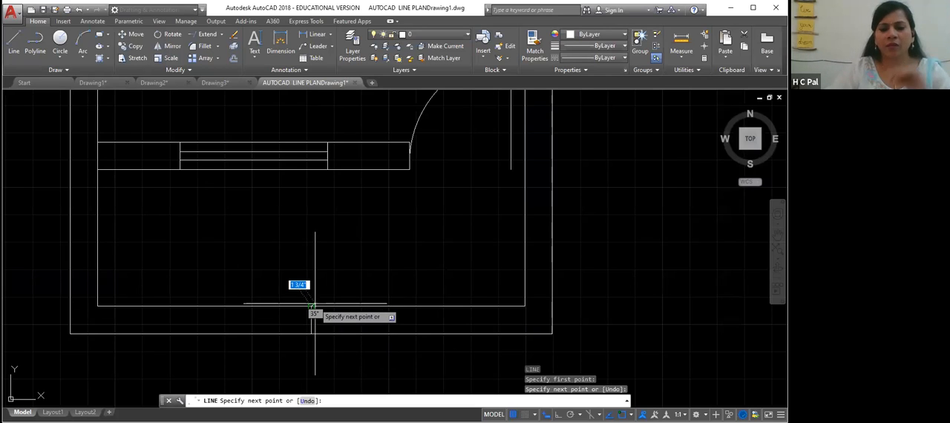
pyautogui.click(311, 305)
pyautogui.press('Return')
pyautogui.moveTo(146, 369)
pyautogui.mouseDown()
pyautogui.moveTo(248, 254)
pyautogui.moveTo(127, 369)
pyautogui.mouseUp()
pyautogui.rightClick(127, 382)
pyautogui.click(118, 382)
pyautogui.moveTo(117, 381); pyautogui.dragTo(285, 208, button='middle')
pyautogui.moveTo(143, 399)
pyautogui.mouseDown(button='middle')
pyautogui.moveTo(190, 327)
pyautogui.moveTo(61, 394)
pyautogui.mouseUp(button='middle')
pyautogui.click(147, 315)
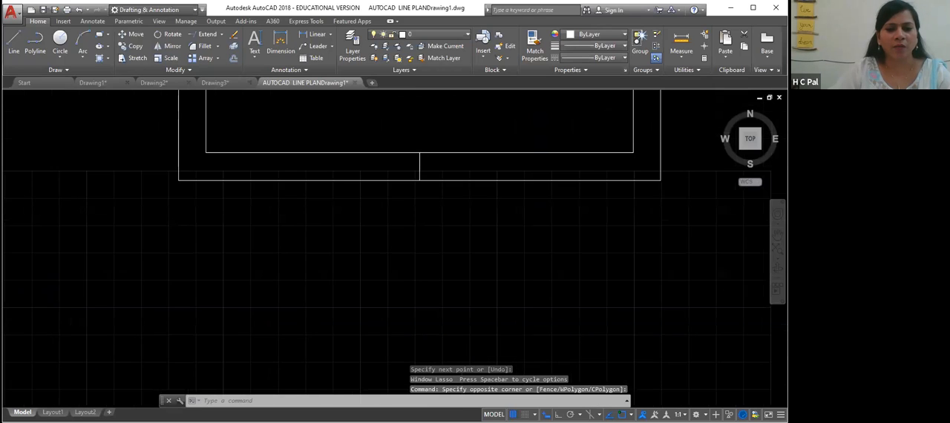
pyautogui.moveTo(339, 254); pyautogui.dragTo(255, 365, button='middle')
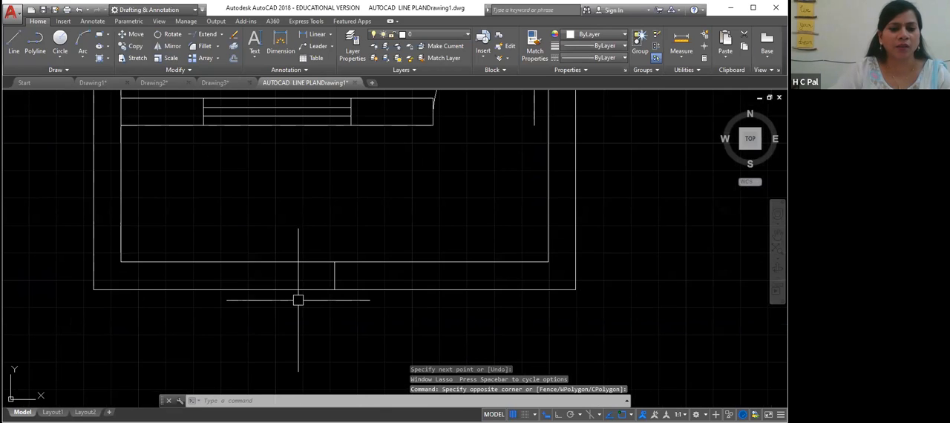
pyautogui.scroll(-2, 300, 326)
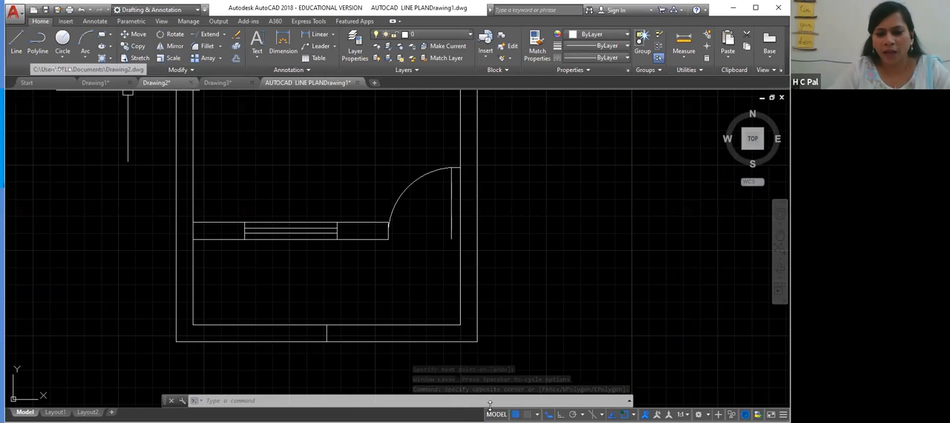
# - Examine the room layout in the reference floor plan drawing Drawing2
pyautogui.click(156, 83)
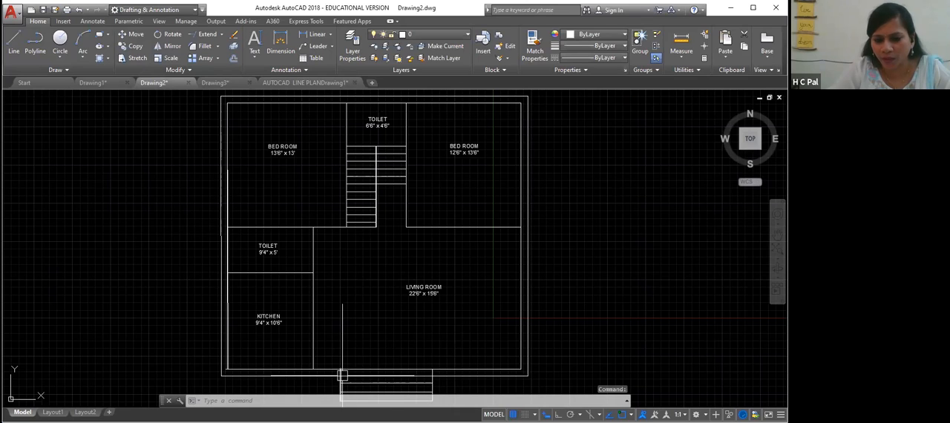
pyautogui.moveTo(413, 336); pyautogui.dragTo(418, 222, button='middle')
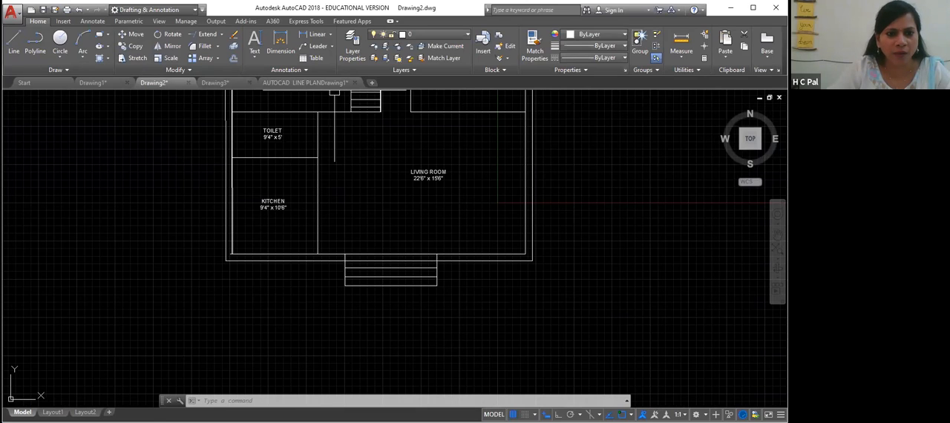
pyautogui.click(312, 83)
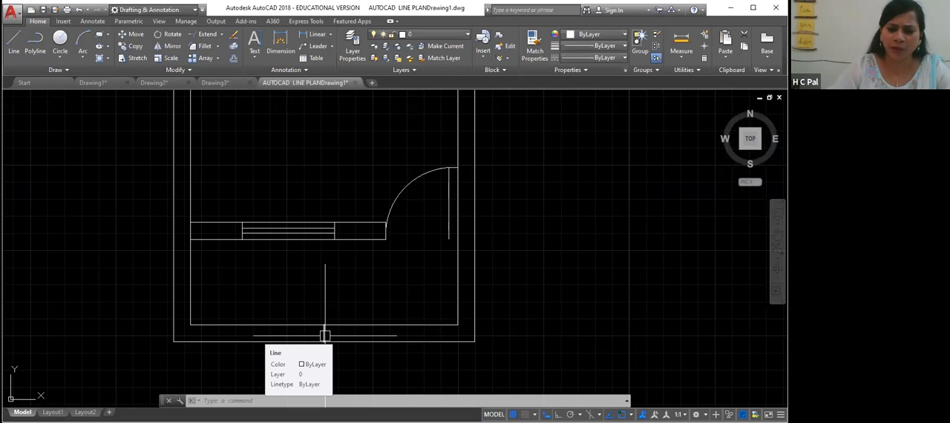
pyautogui.click(324, 334)
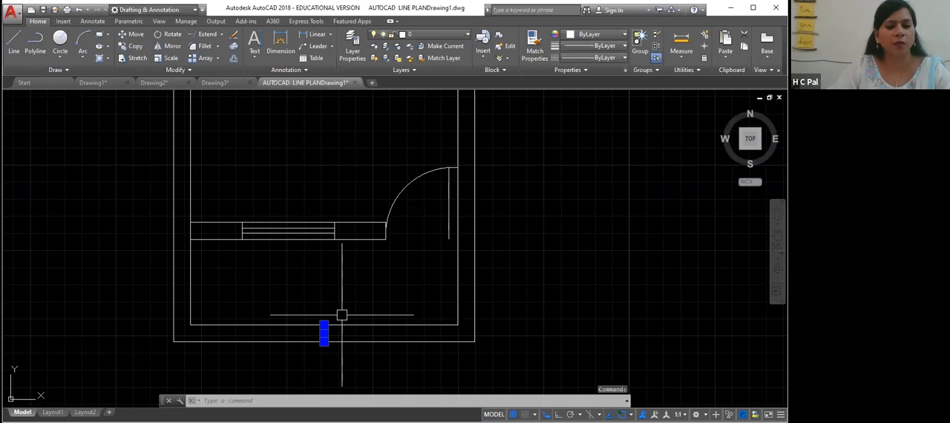
pyautogui.press('Escape')
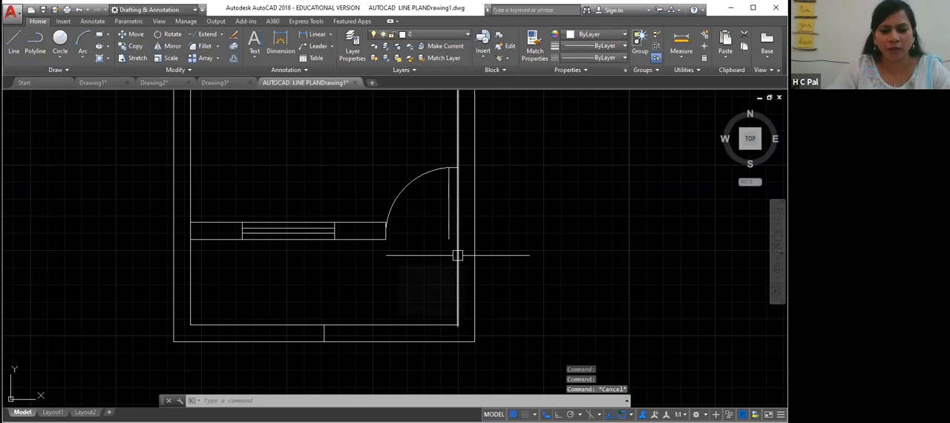
pyautogui.write('o')
pyautogui.press('Return')
pyautogui.click(324, 325)
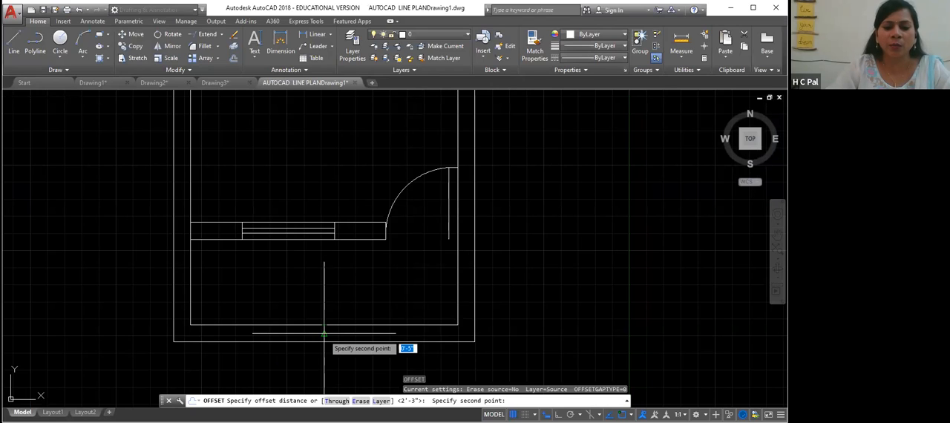
pyautogui.click(324, 334)
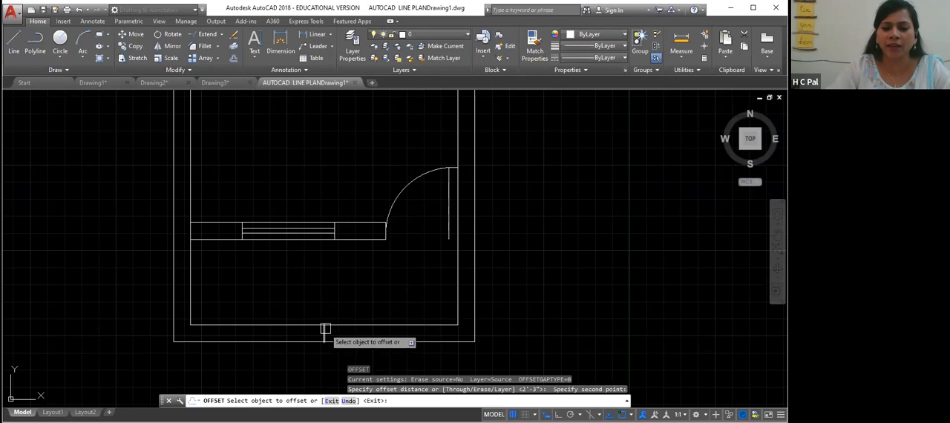
pyautogui.click(324, 333)
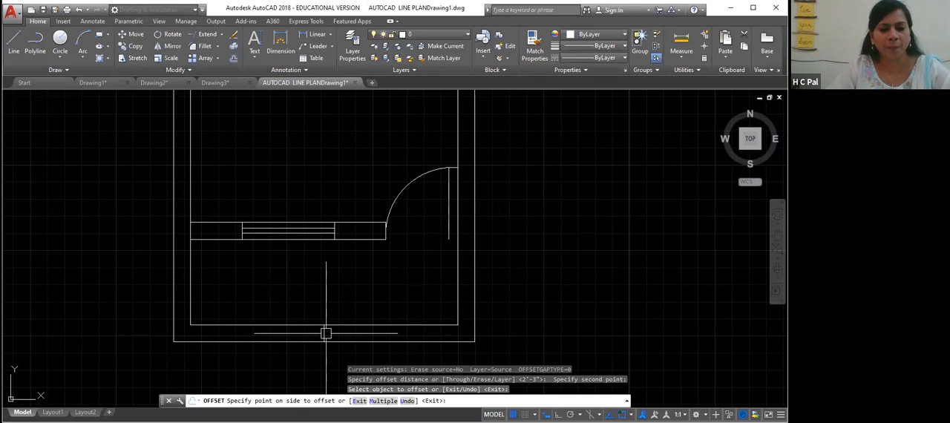
pyautogui.press('Escape')
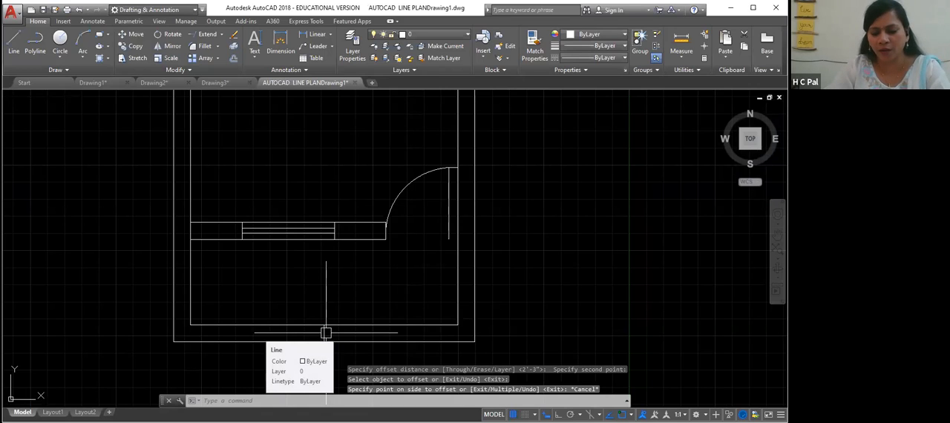
# - Offset the new vertical line 2'3" to both sides along the bottom wall
pyautogui.press('Return')
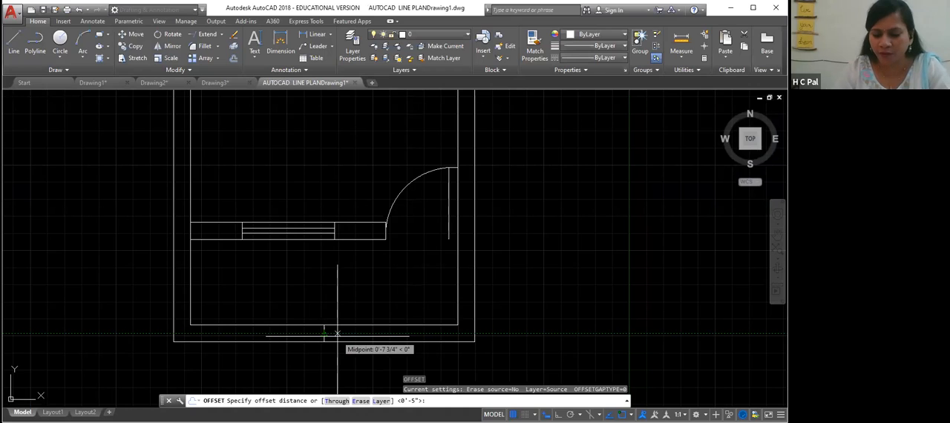
pyautogui.write('2\'3"')
pyautogui.press('Return')
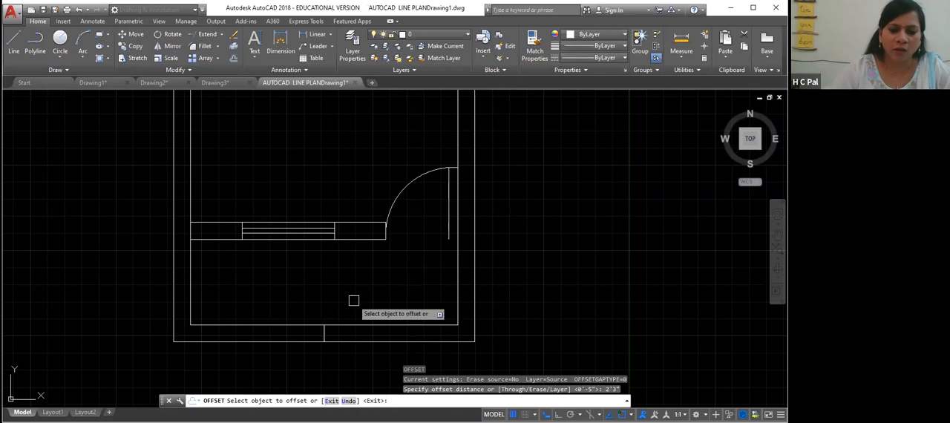
pyautogui.click(324, 333)
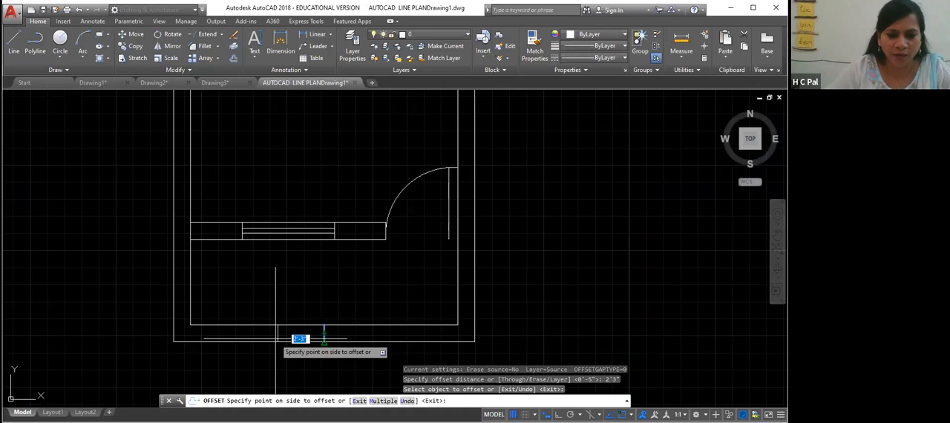
pyautogui.click(327, 334)
pyautogui.click(384, 333)
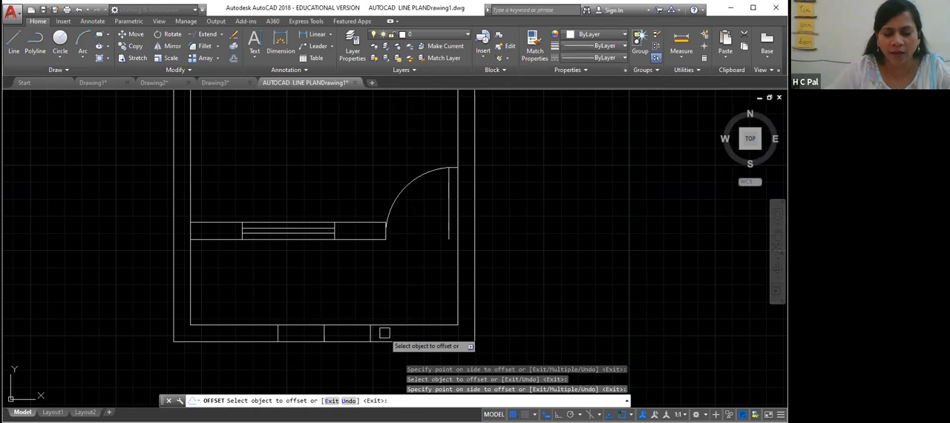
pyautogui.rightClick(351, 364)
pyautogui.press('Escape')
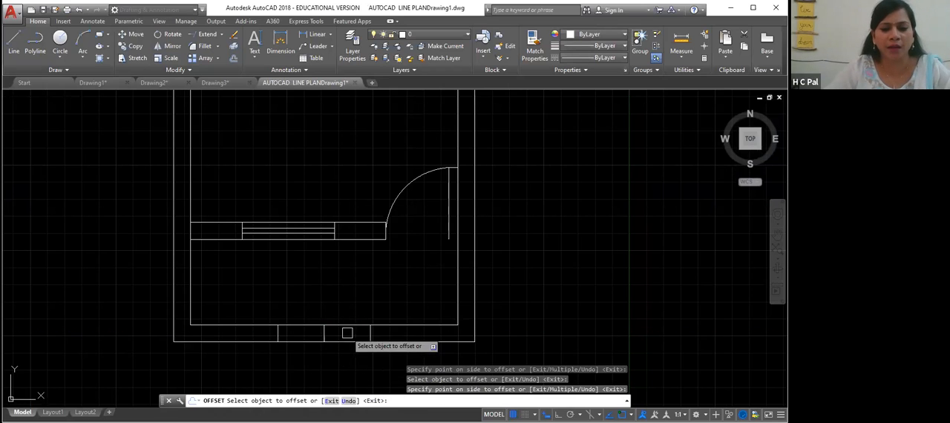
pyautogui.rightClick(346, 383)
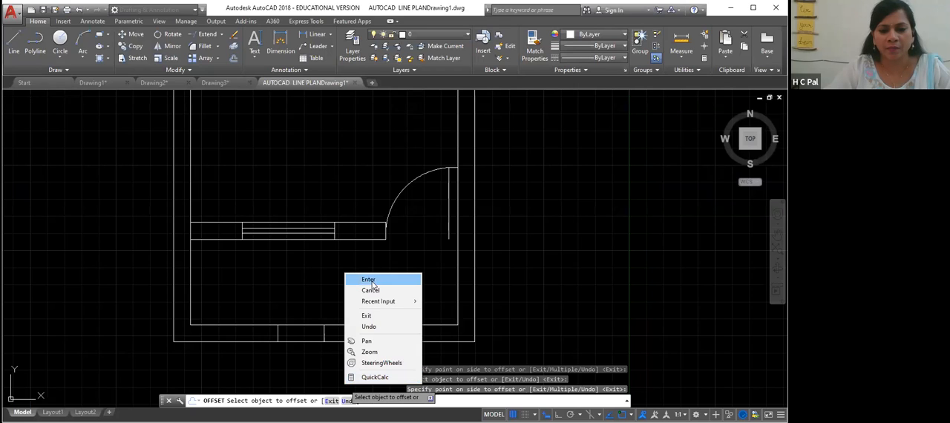
pyautogui.click(372, 285)
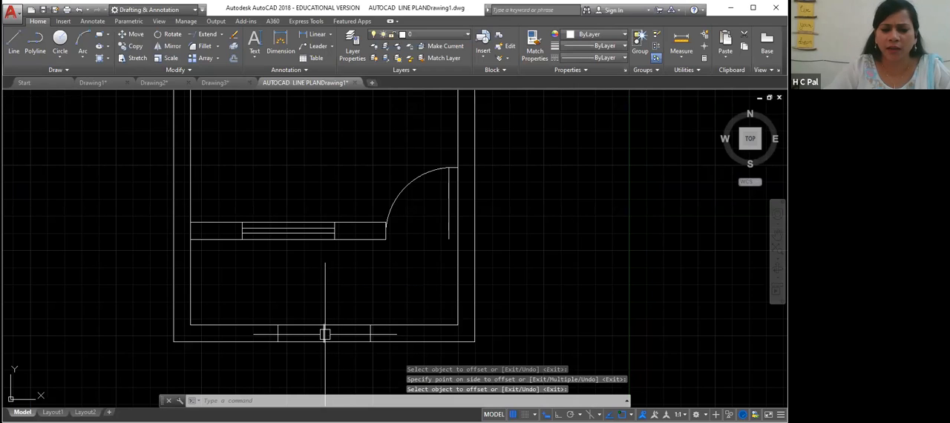
# - Delete the middle vertical line between the two offset copies in the bottom wall
pyautogui.click(324, 333)
pyautogui.press('Delete')
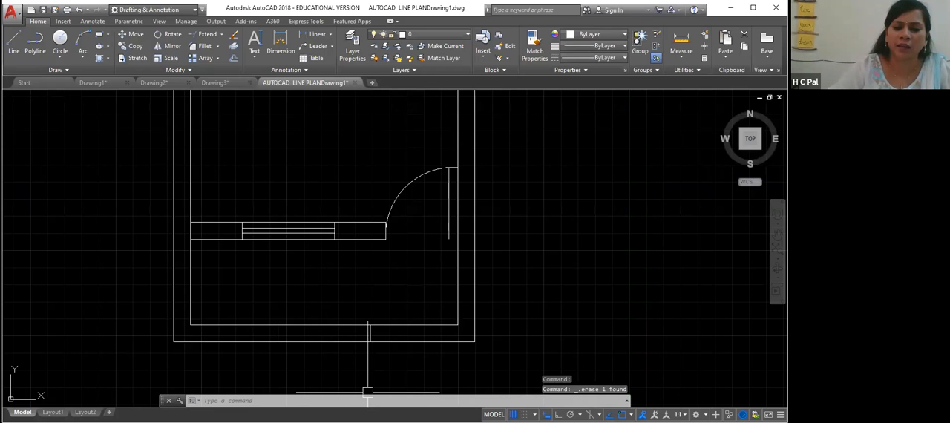
pyautogui.click(329, 324)
pyautogui.click(333, 342)
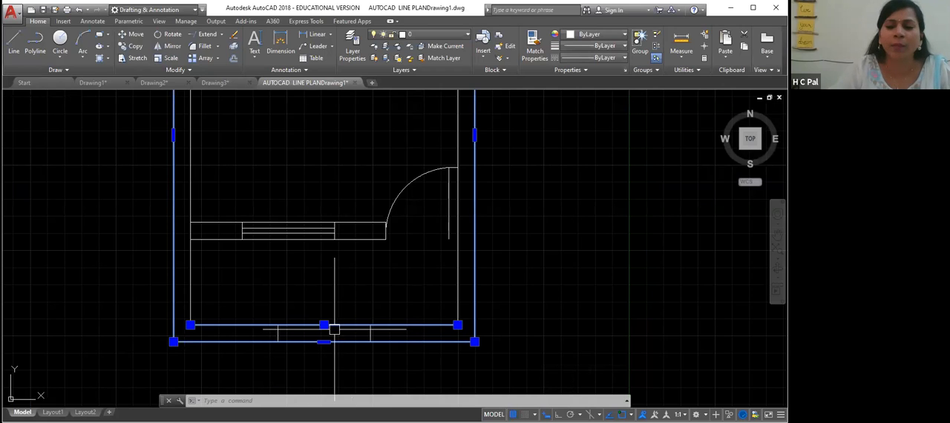
pyautogui.click(359, 363)
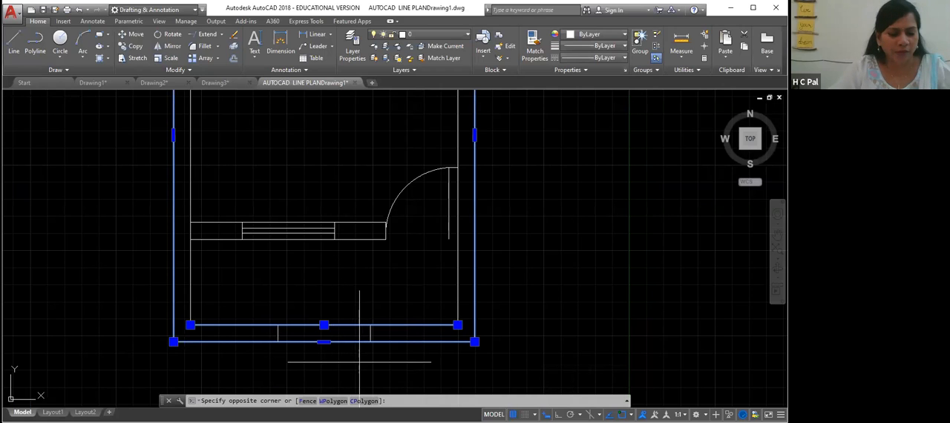
pyautogui.press('Escape')
pyautogui.press('Escape')
pyautogui.press('Escape')
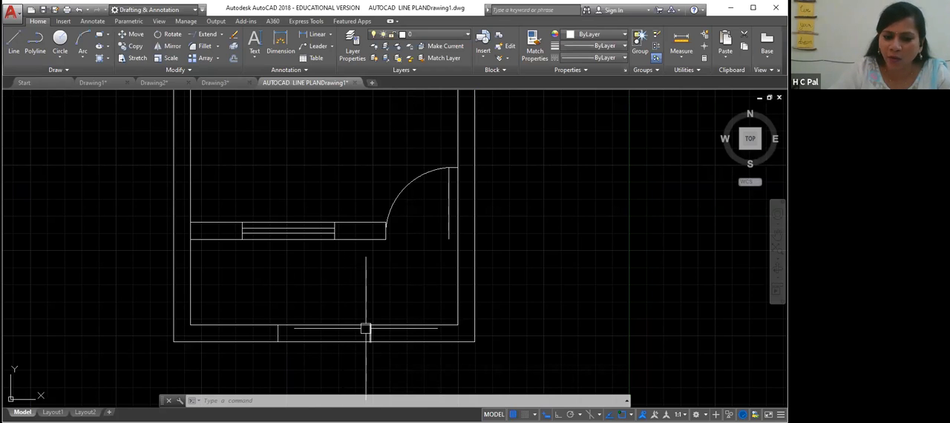
# - Try deleting the opening's jamb lines and the inner bottom wall line, then undo both deletions
pyautogui.scroll(2, 364, 328)
pyautogui.moveTo(336, 368); pyautogui.dragTo(353, 324, button='middle')
pyautogui.click(240, 293)
pyautogui.click(388, 294)
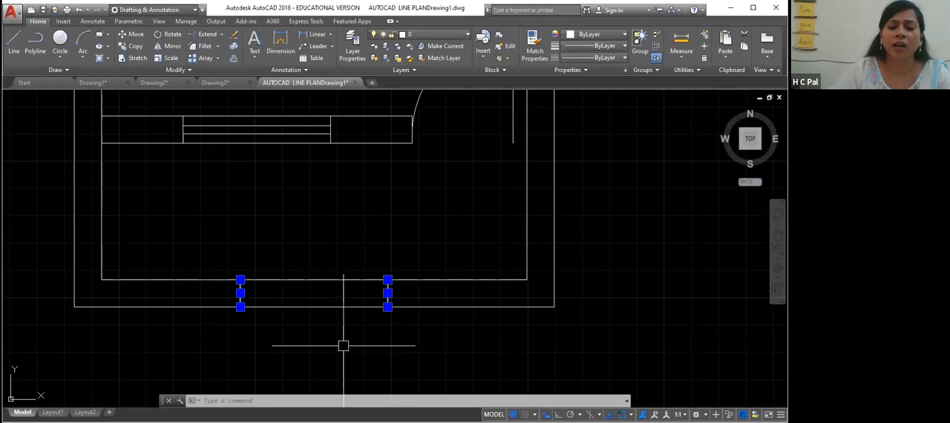
pyautogui.click(319, 278)
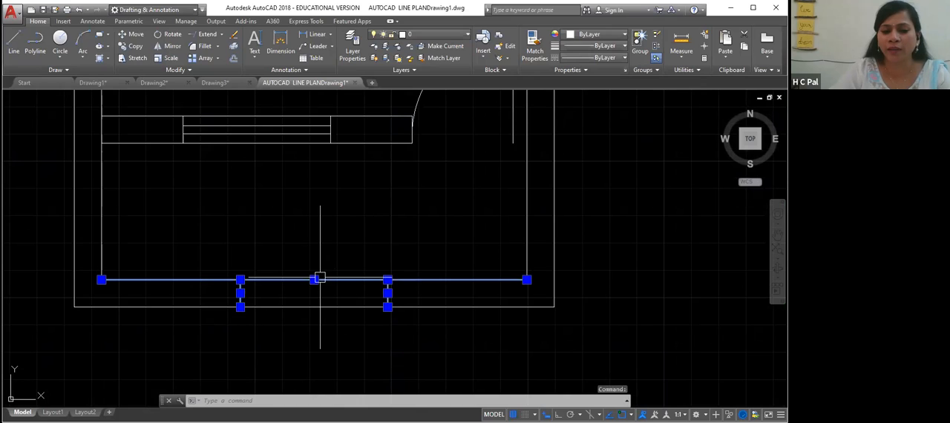
pyautogui.press('Delete')
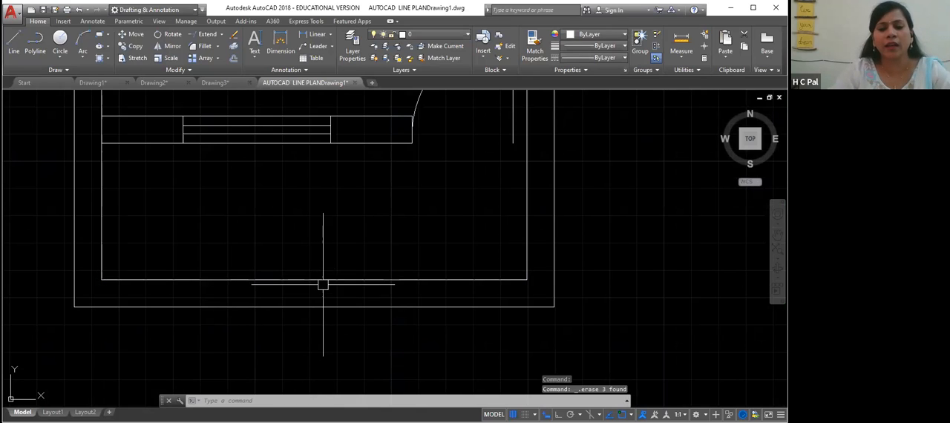
pyautogui.click(319, 280)
pyautogui.press('Delete')
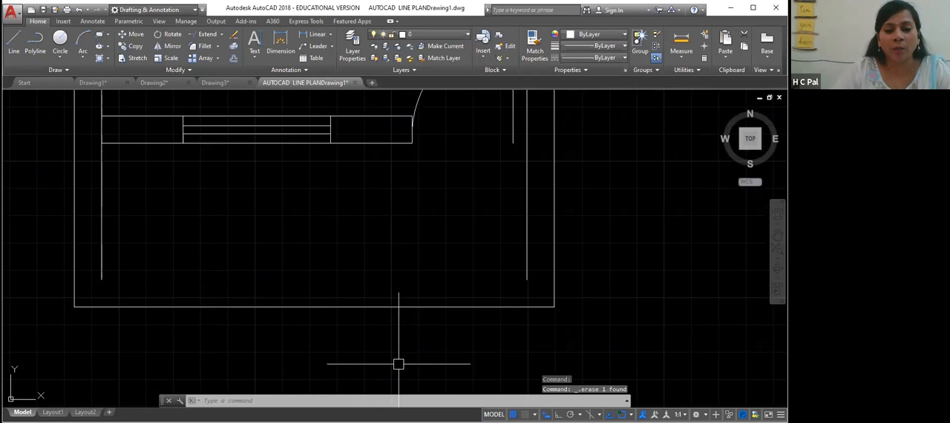
pyautogui.hotkey('ctrl', 'z')
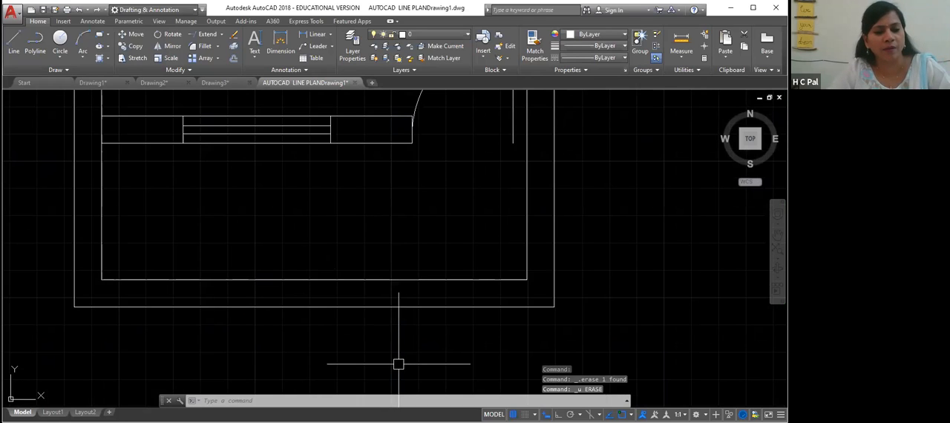
pyautogui.hotkey('ctrl', 'z')
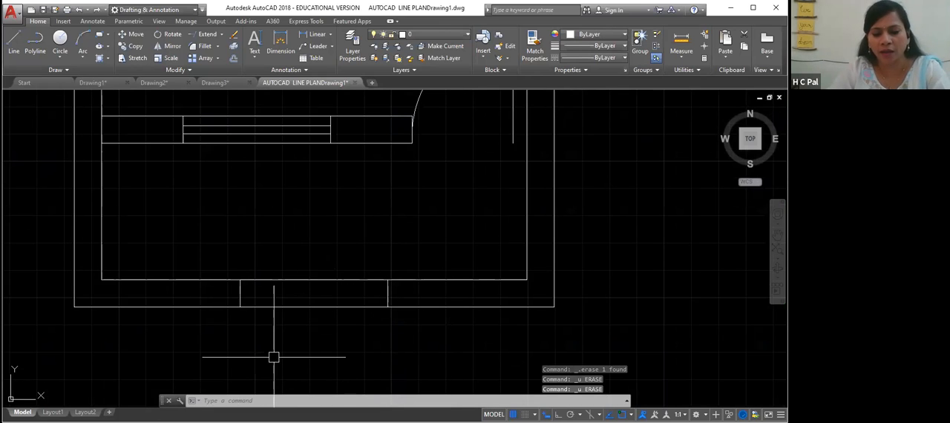
# - Draw a vertical line from the outer bottom wall upward past the inner wall line
pyautogui.write('l')
pyautogui.press('Return')
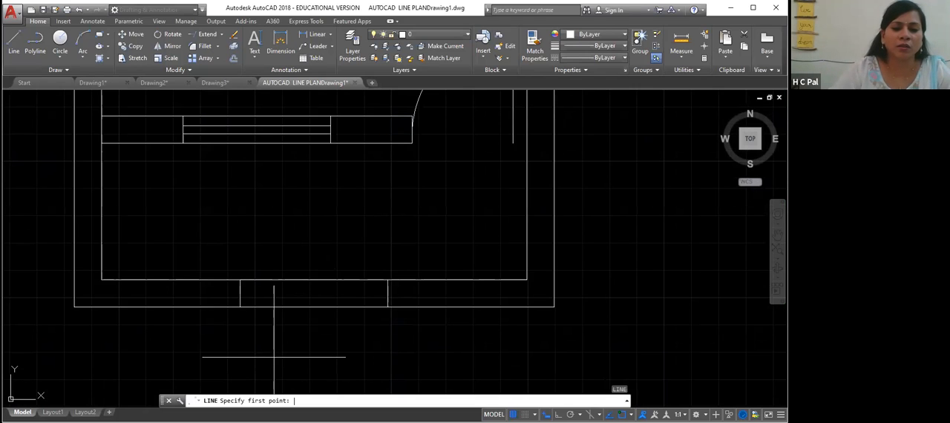
pyautogui.click(314, 306)
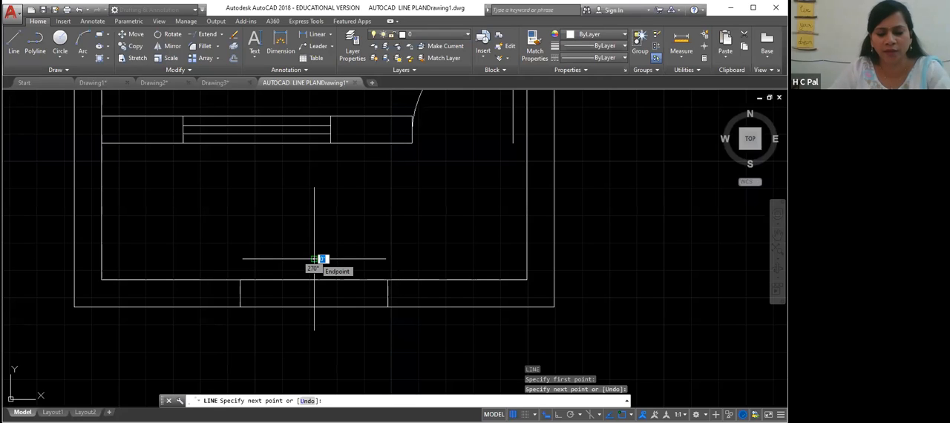
pyautogui.click(314, 258)
pyautogui.press('Return')
# - Delete the two old jamb lines at the bottom wall, keeping only the middle vertical line
pyautogui.click(387, 291)
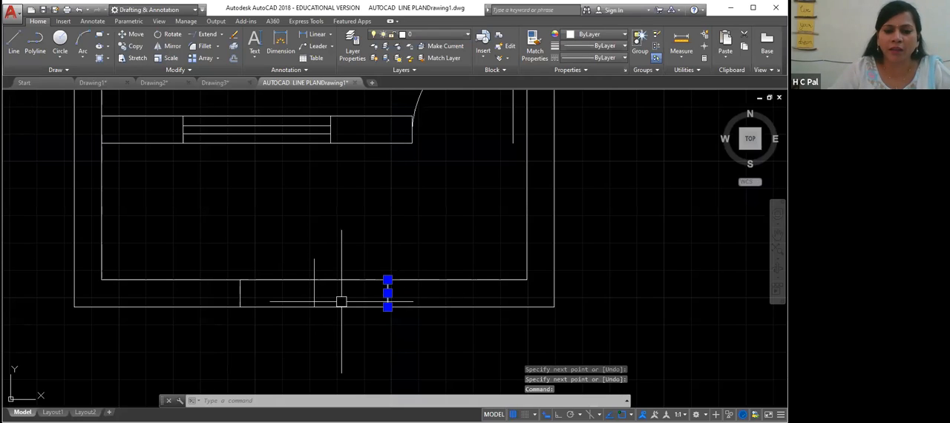
pyautogui.press('Delete')
pyautogui.click(240, 293)
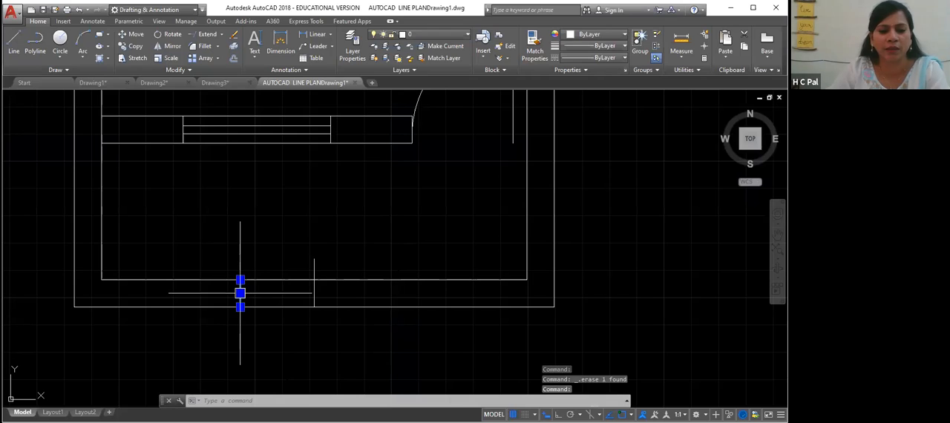
pyautogui.press('Delete')
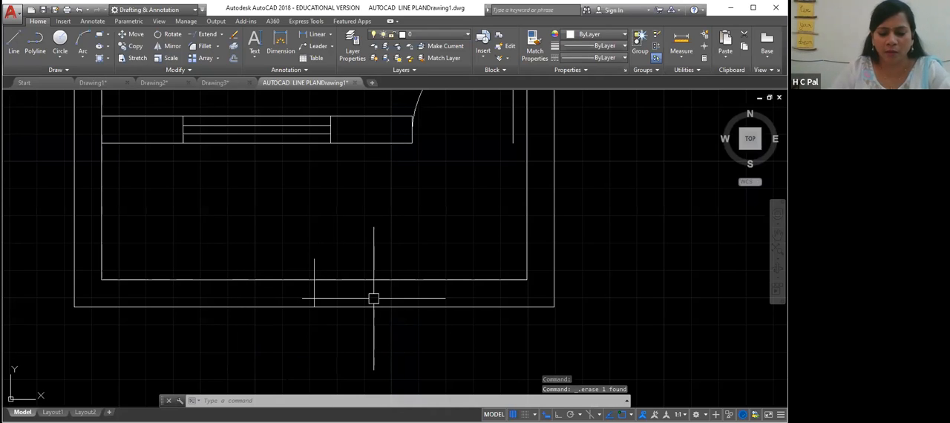
# - Offset the middle vertical line 2'-3" to both sides along the bottom wall
pyautogui.write('o')
pyautogui.press('Return')
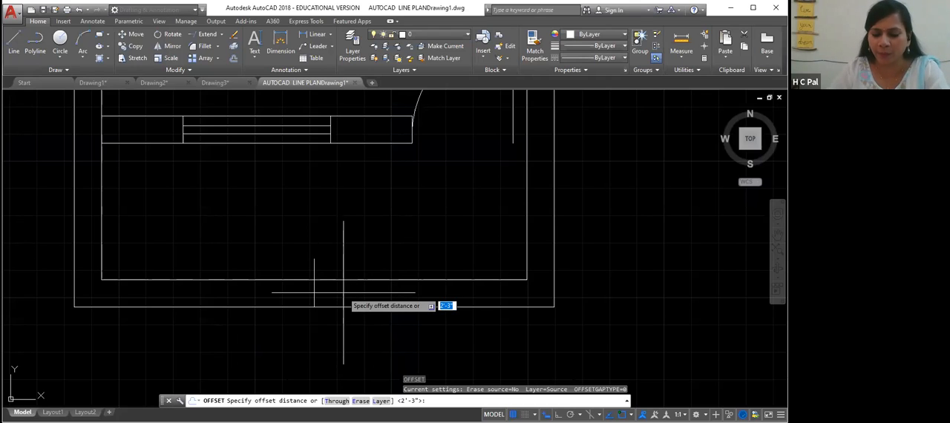
pyautogui.press('Return')
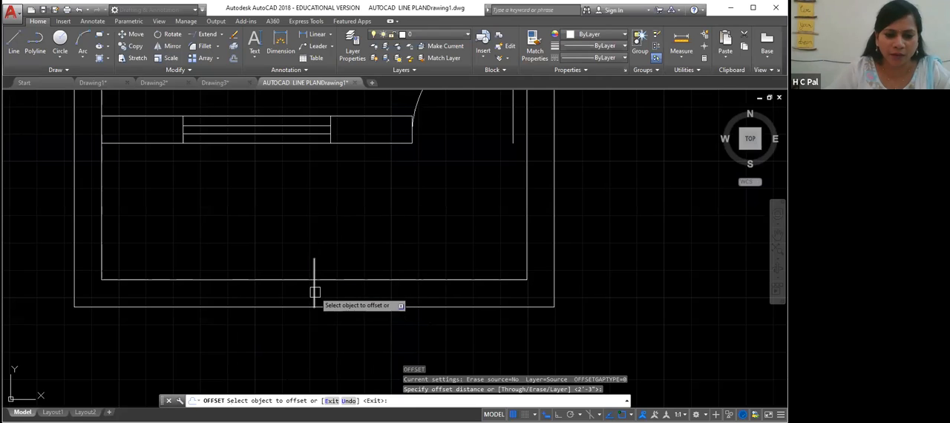
pyautogui.click(314, 291)
pyautogui.click(228, 308)
pyautogui.click(314, 290)
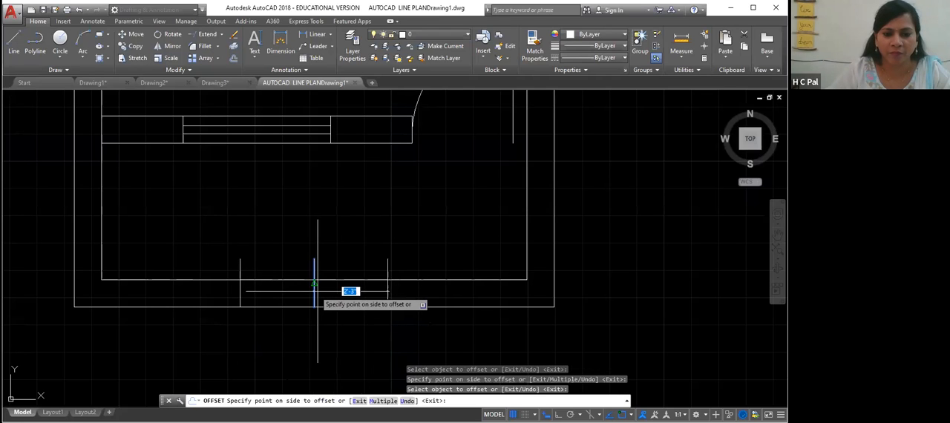
pyautogui.click(388, 289)
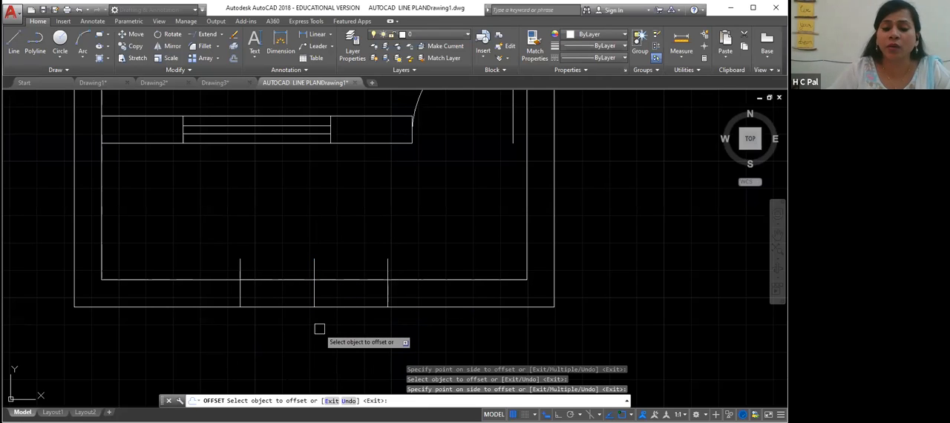
pyautogui.press('Escape')
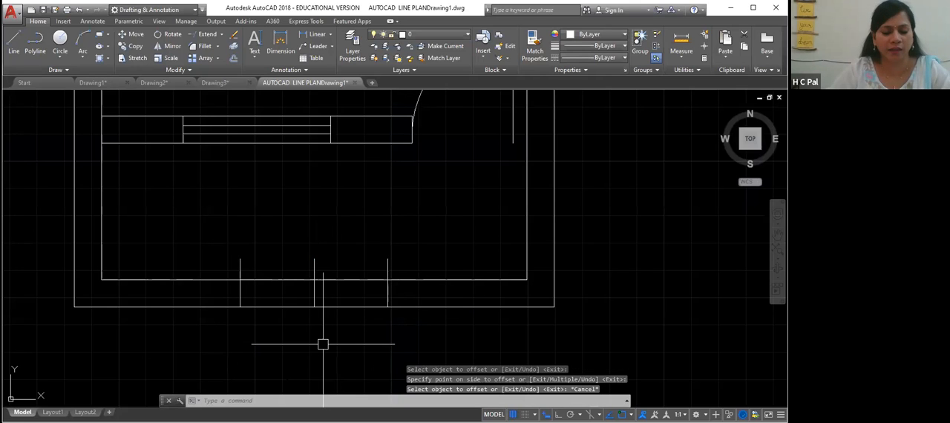
# - Trim the three vertical lines back to the inner bottom wall line
pyautogui.write('tr')
pyautogui.press('Return')
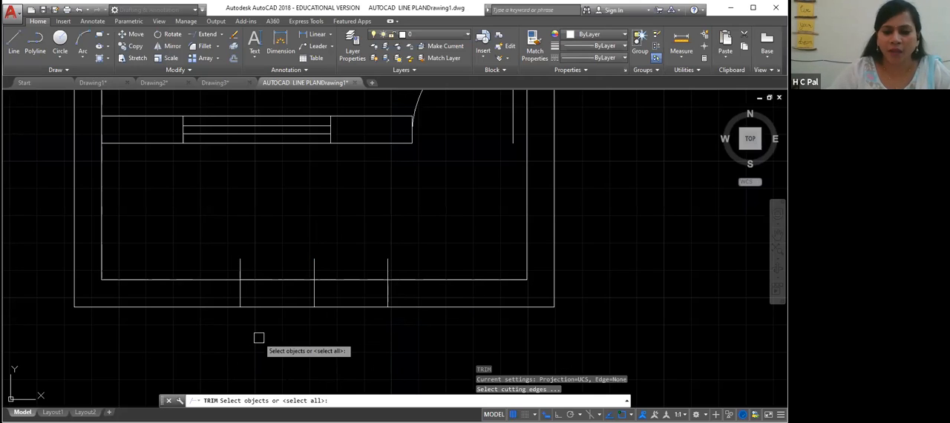
pyautogui.click(267, 280)
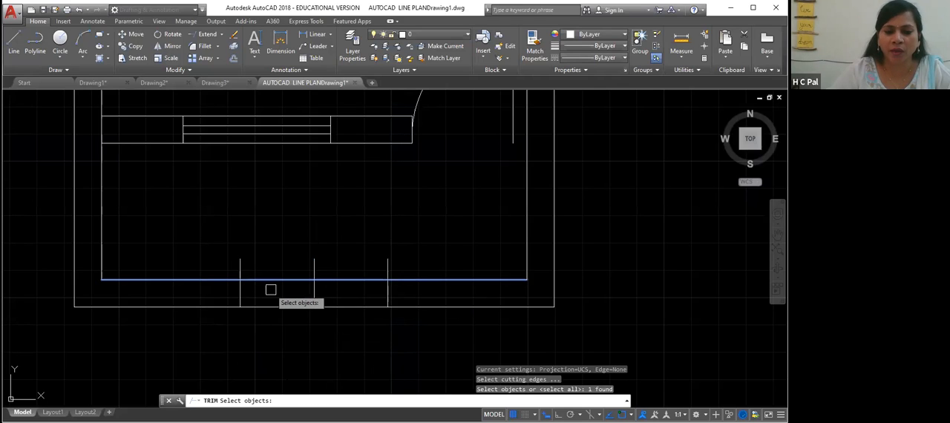
pyautogui.press('Return')
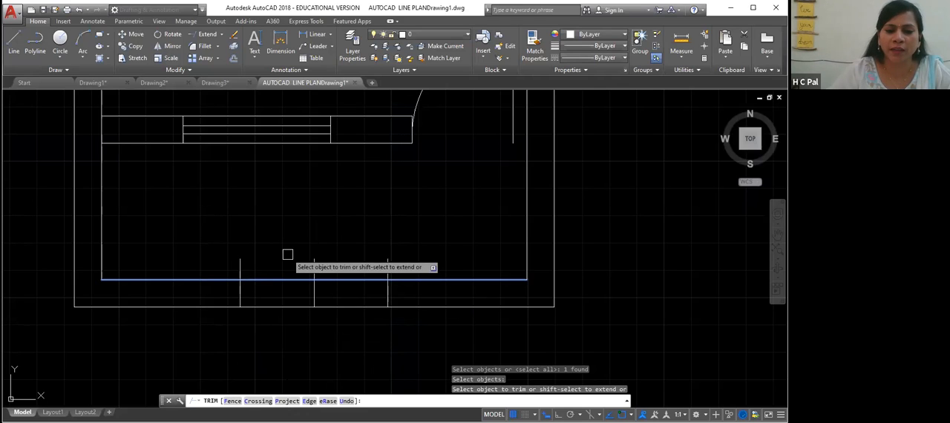
pyautogui.click(240, 265)
pyautogui.click(314, 262)
pyautogui.click(387, 267)
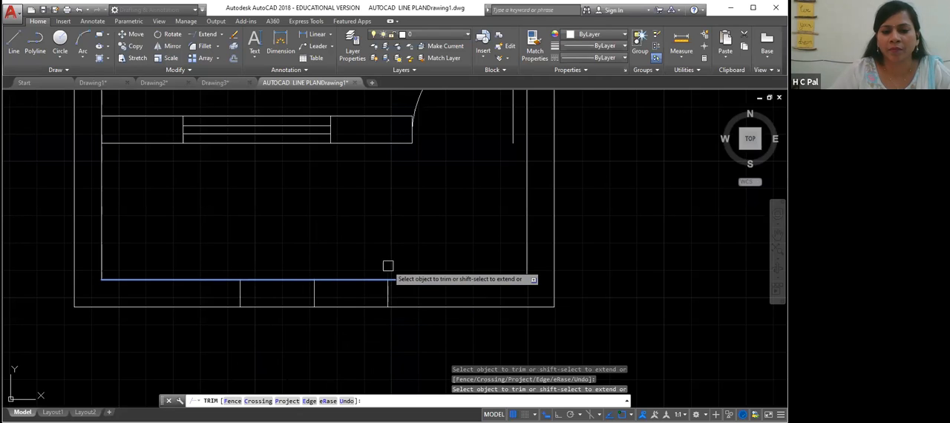
pyautogui.press('Escape')
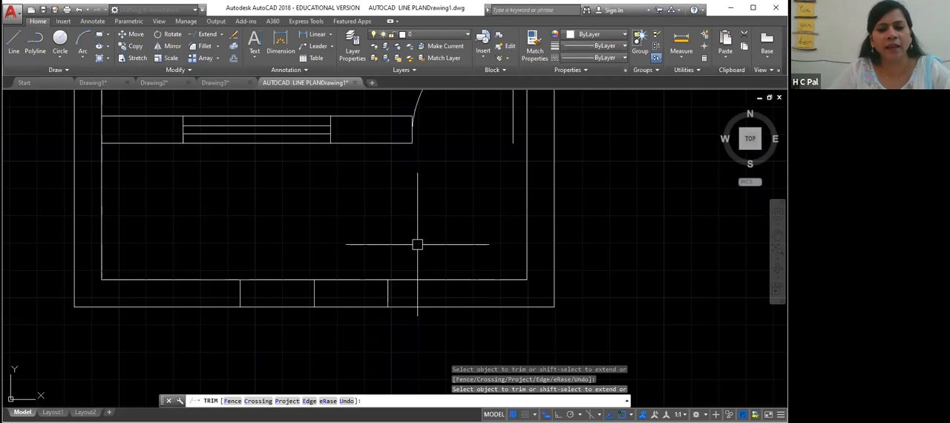
# - Delete the middle vertical line, then undo the deletion and the trim
pyautogui.click(314, 293)
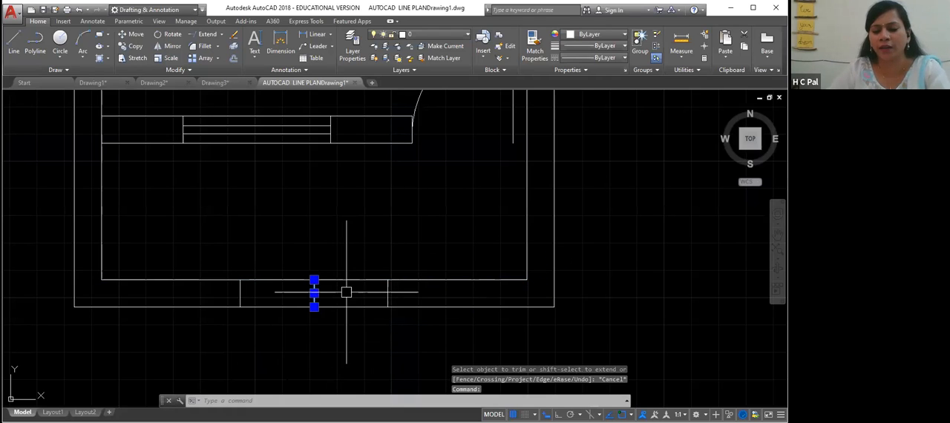
pyautogui.press('Delete')
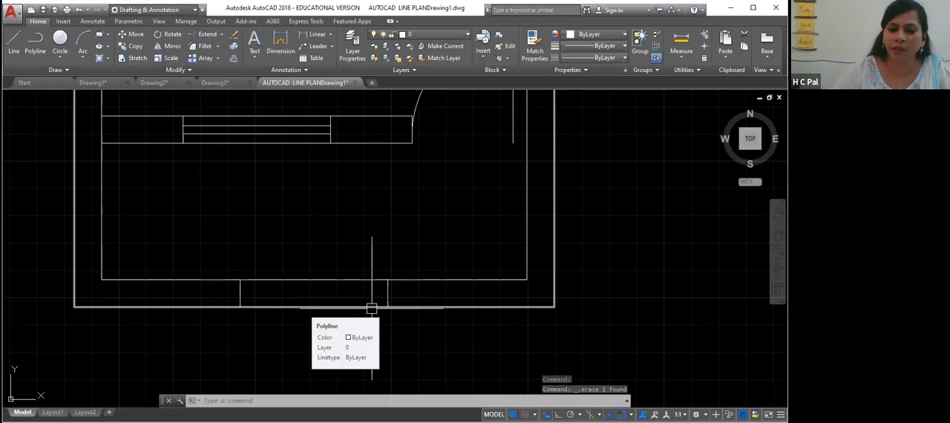
pyautogui.click(331, 280)
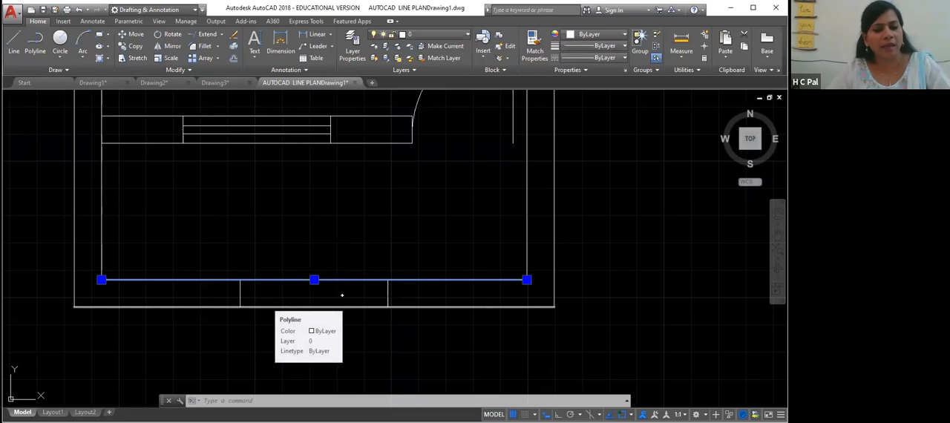
pyautogui.hotkey('ctrl', 'z')
pyautogui.hotkey('ctrl', 'z')
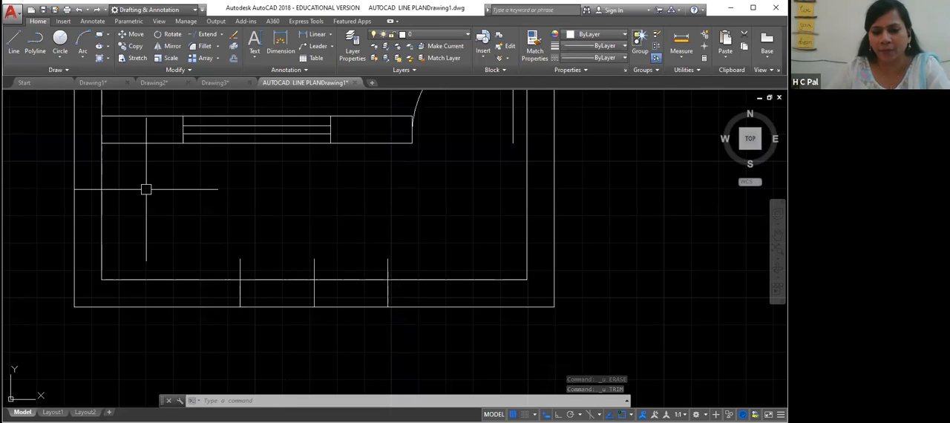
# - Trim both bottom wall lines between the two jamb lines, then delete the middle vertical line
pyautogui.write('tr')
pyautogui.press('Return')
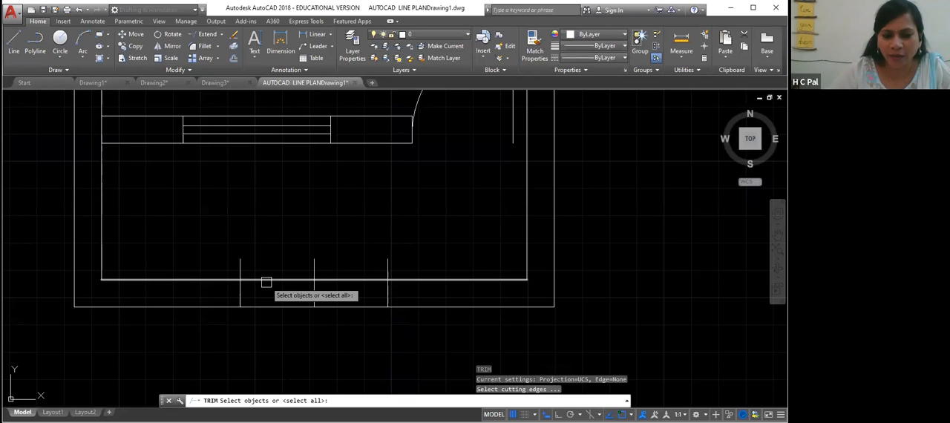
pyautogui.click(239, 268)
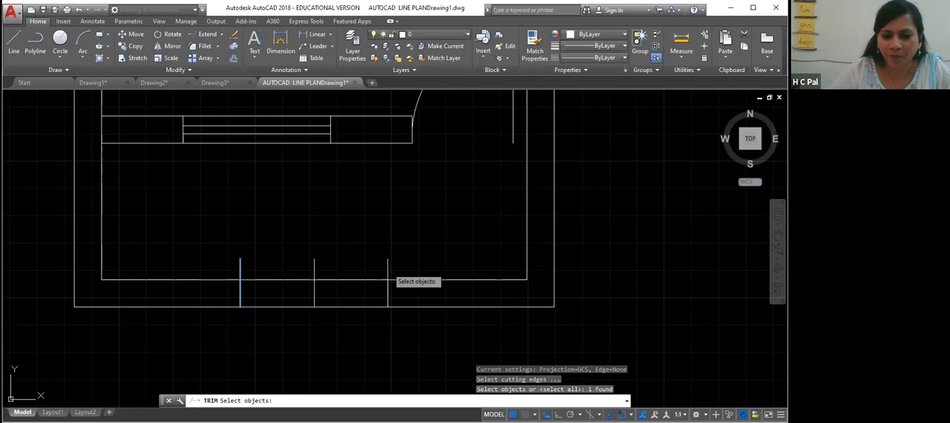
pyautogui.click(387, 279)
pyautogui.press('Return')
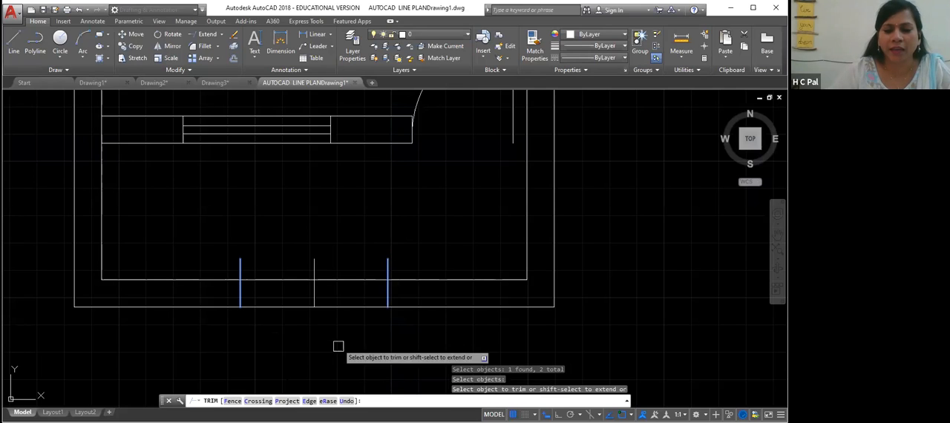
pyautogui.click(327, 279)
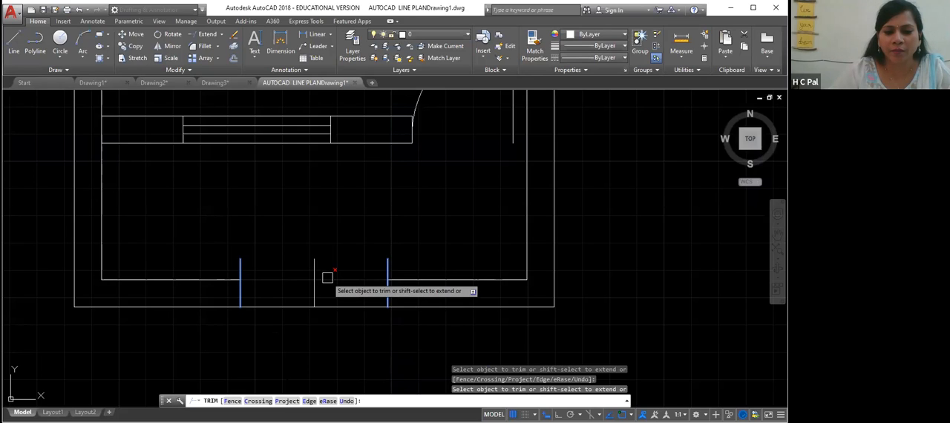
pyautogui.click(332, 306)
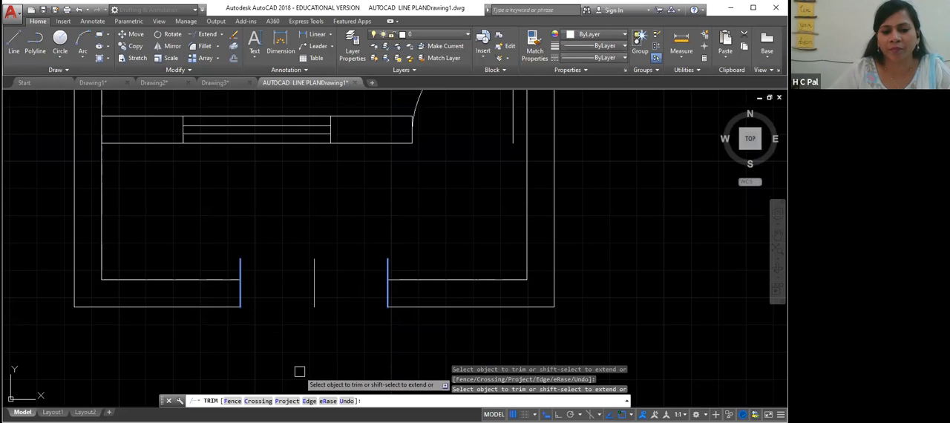
pyautogui.rightClick(315, 336)
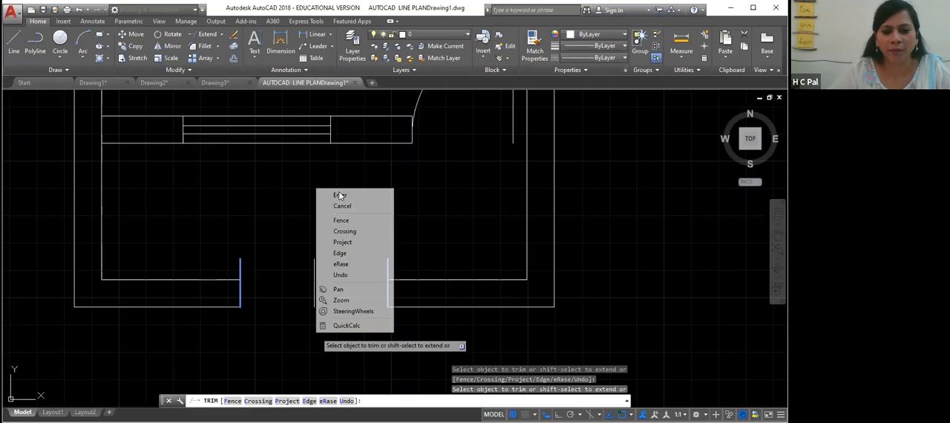
pyautogui.click(340, 195)
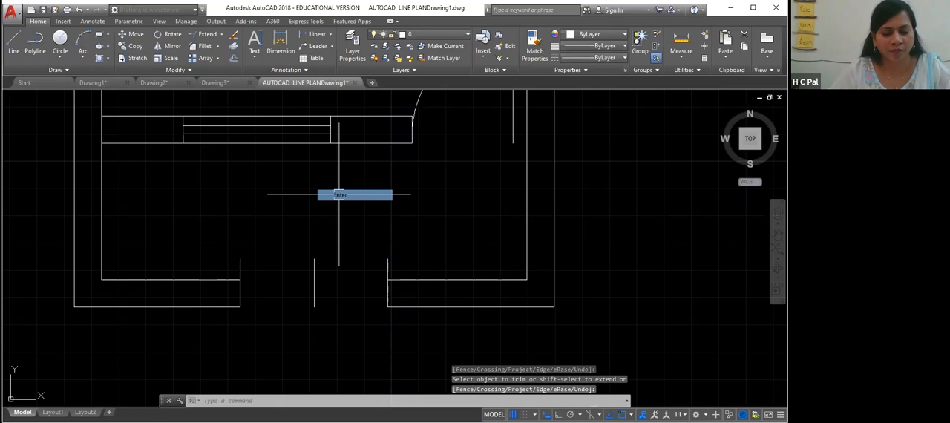
pyautogui.click(314, 284)
pyautogui.press('Delete')
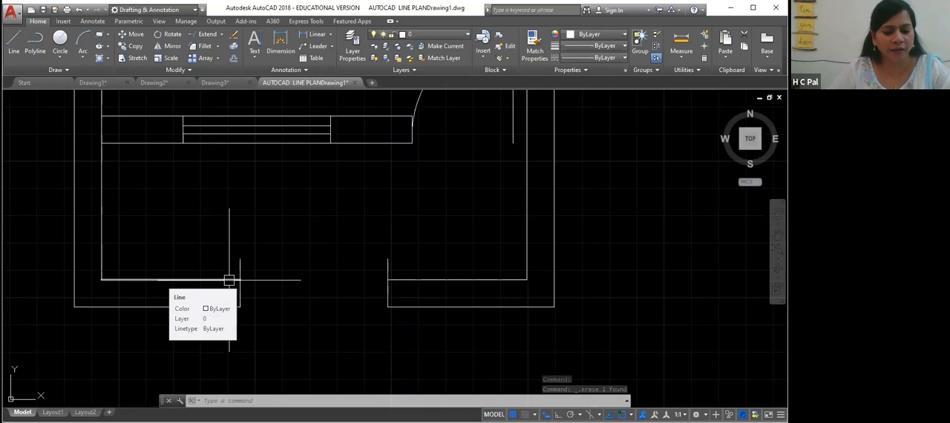
# - Trim the jamb lines where they project above the inner bottom wall line
pyautogui.write('tr')
pyautogui.press('Return')
pyautogui.click(229, 280)
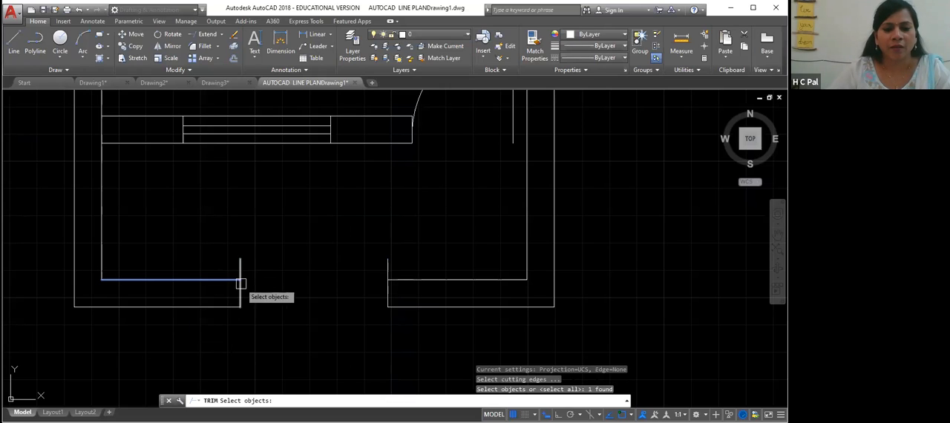
pyautogui.click(410, 280)
pyautogui.press('Return')
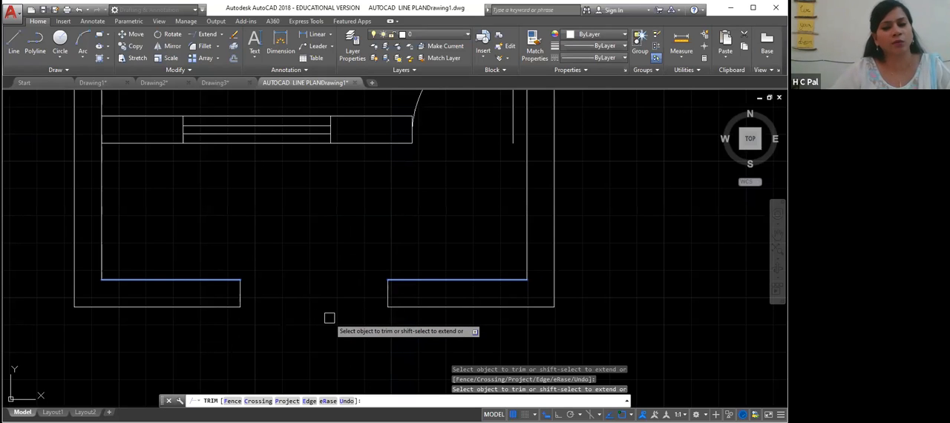
pyautogui.rightClick(318, 282)
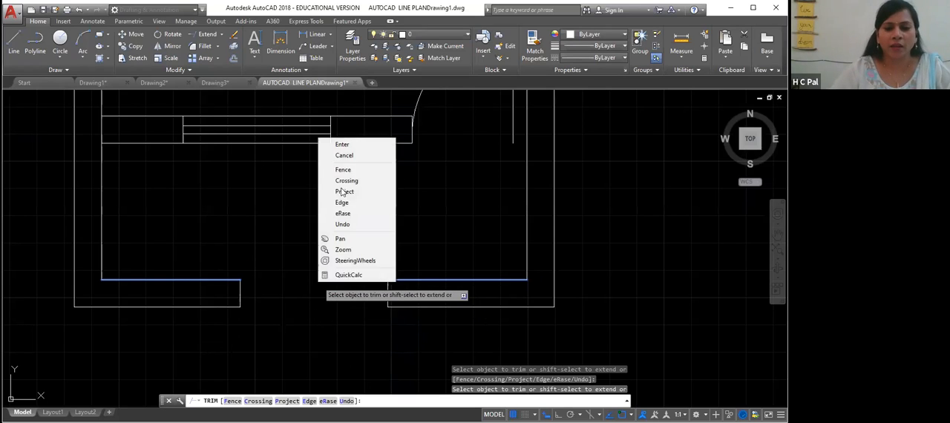
pyautogui.click(342, 144)
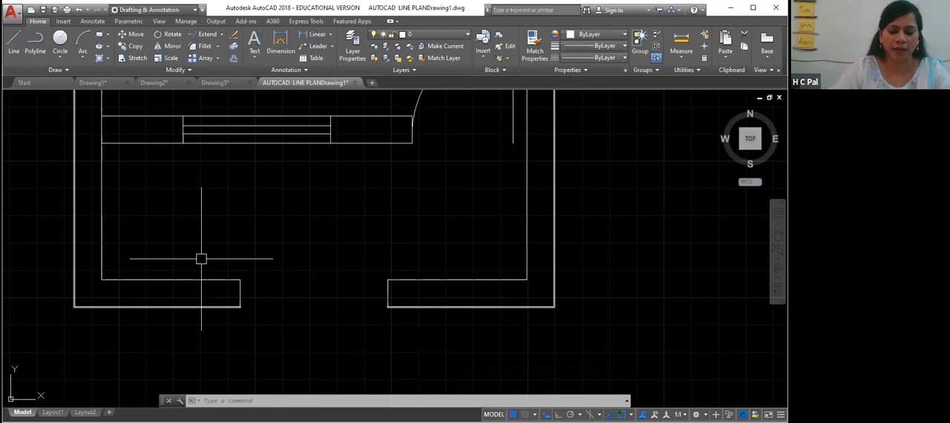
# - Draw a short vertical line across the bottom wall thickness in each wall segment beside the opening
pyautogui.write('l')
pyautogui.press('Return')
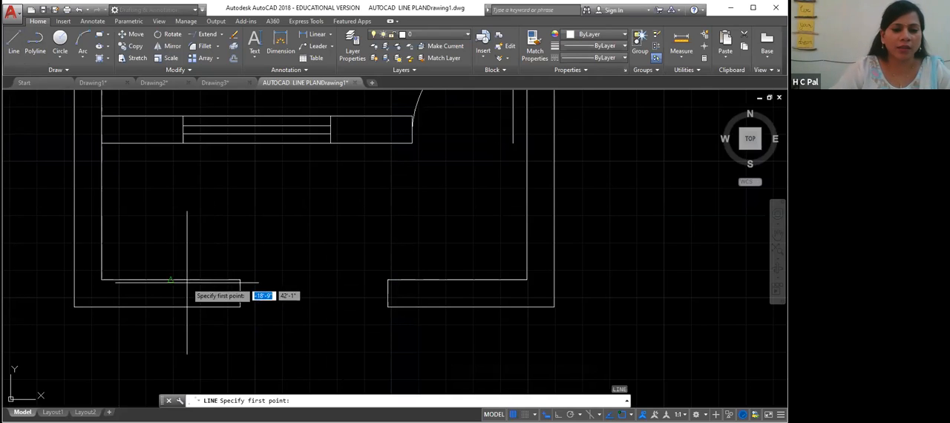
pyautogui.click(170, 280)
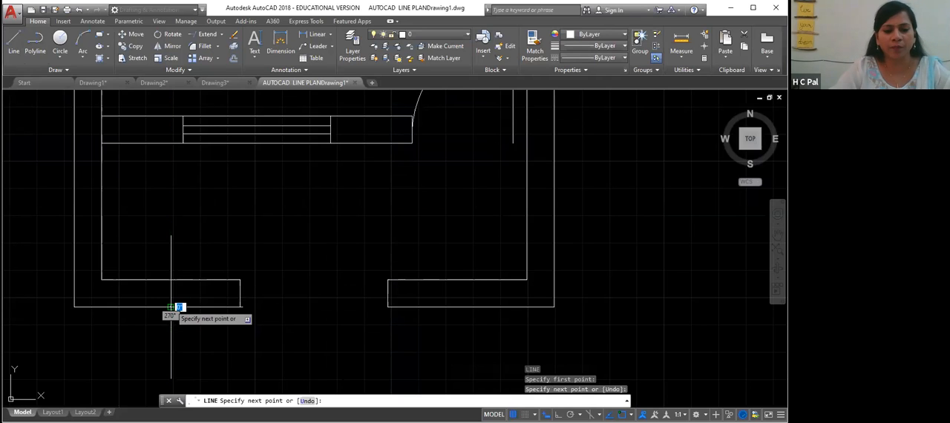
pyautogui.click(171, 307)
pyautogui.press('Return')
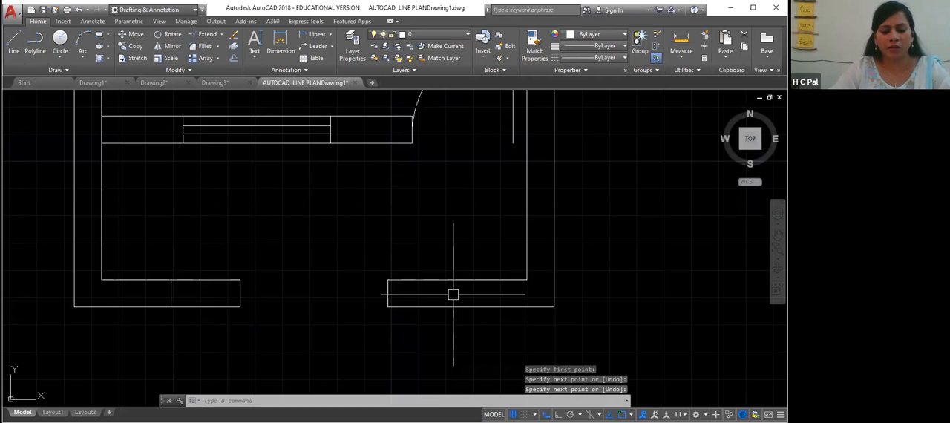
pyautogui.press('Return')
pyautogui.click(457, 280)
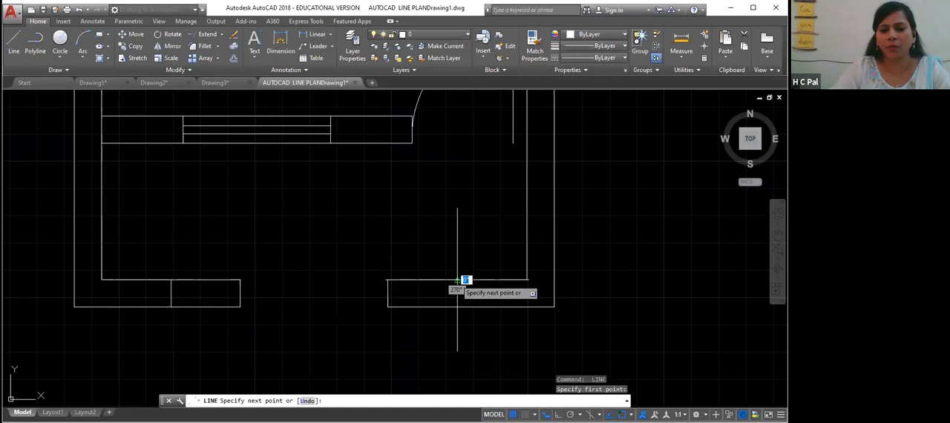
pyautogui.click(457, 307)
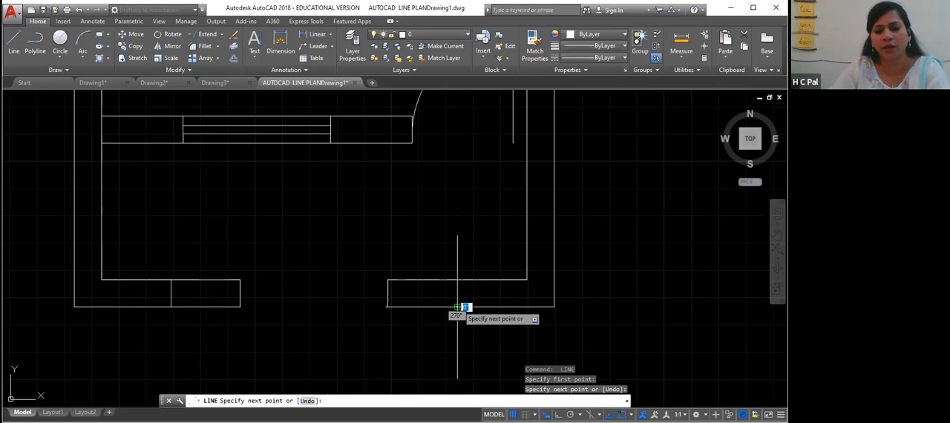
pyautogui.press('Return')
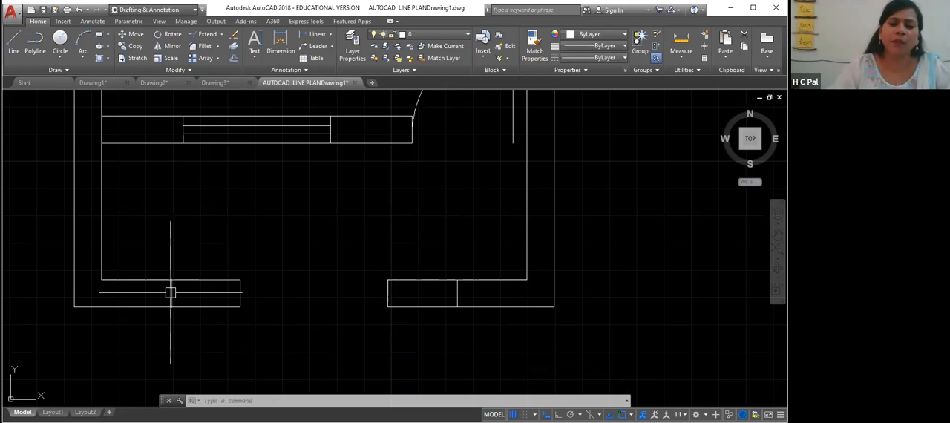
# - Offset the middle vertical line of each bottom wall segment 1'6" to both sides
pyautogui.write('o')
pyautogui.press('Return')
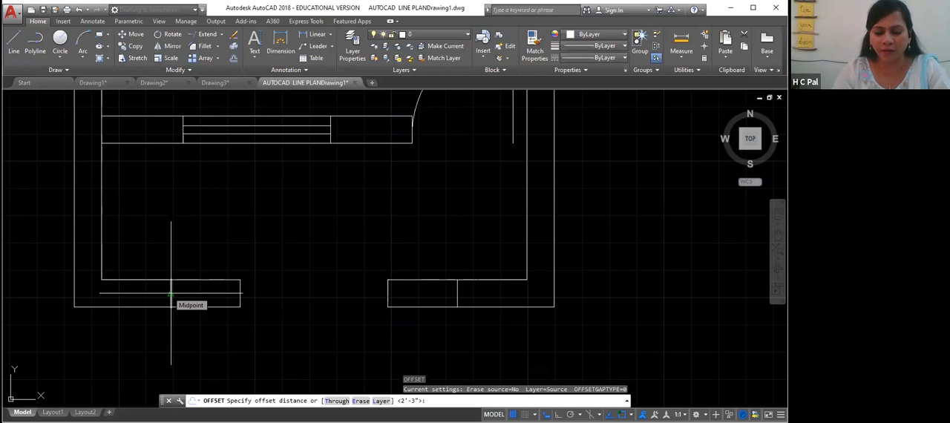
pyautogui.write("1'6")
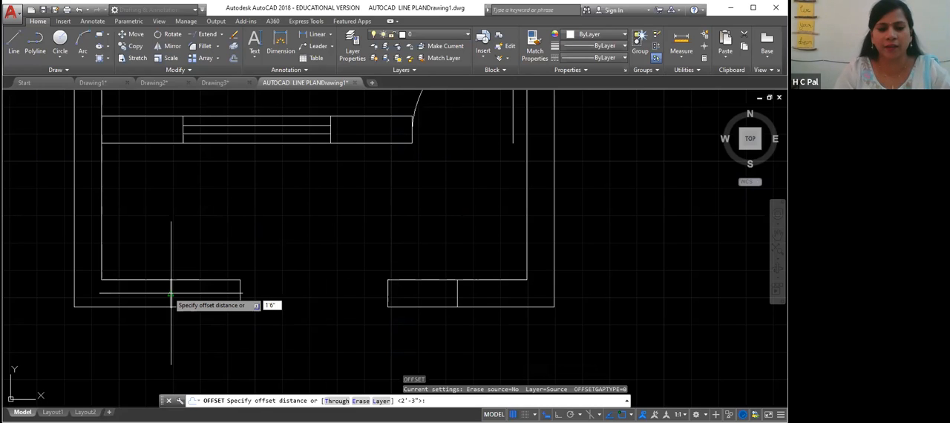
pyautogui.press('Return')
pyautogui.click(170, 292)
pyautogui.click(137, 276)
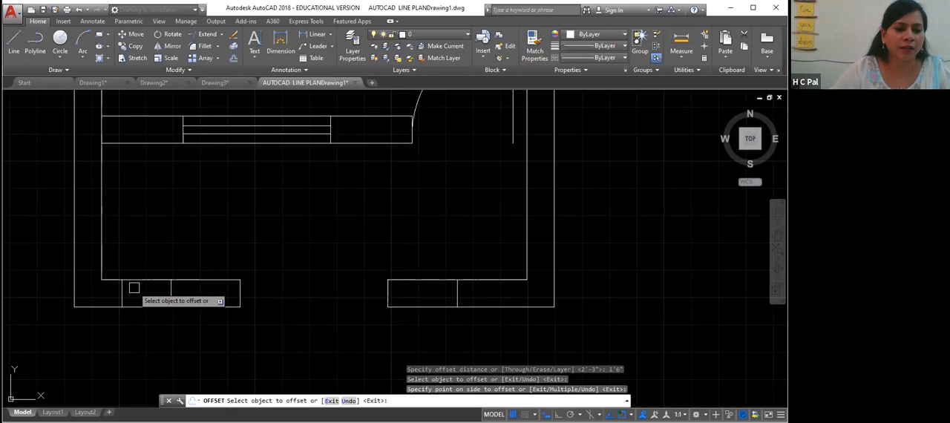
pyautogui.click(170, 293)
pyautogui.click(195, 294)
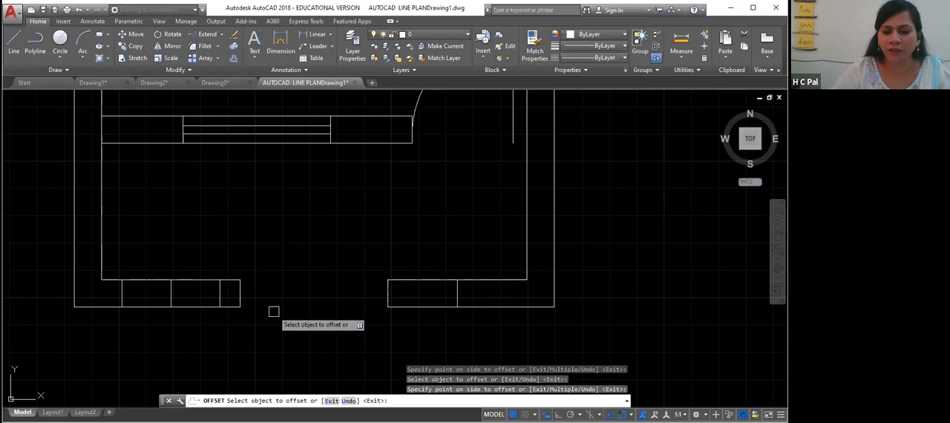
pyautogui.click(456, 294)
pyautogui.click(479, 295)
pyautogui.click(458, 293)
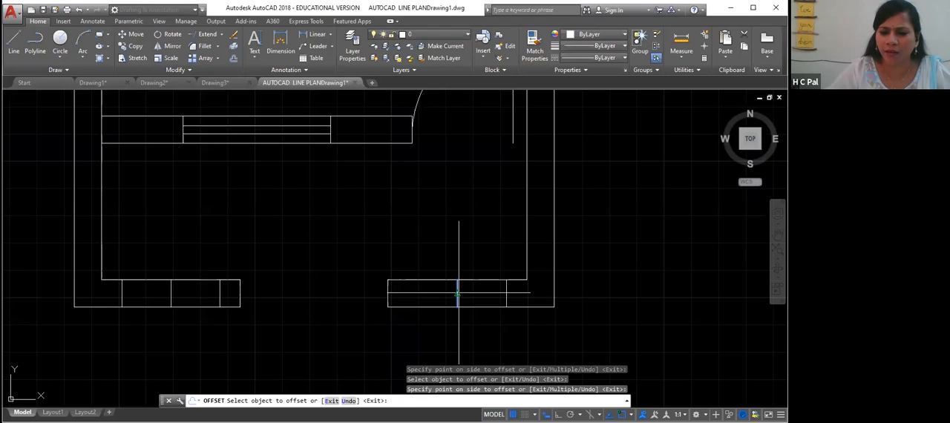
pyautogui.click(449, 305)
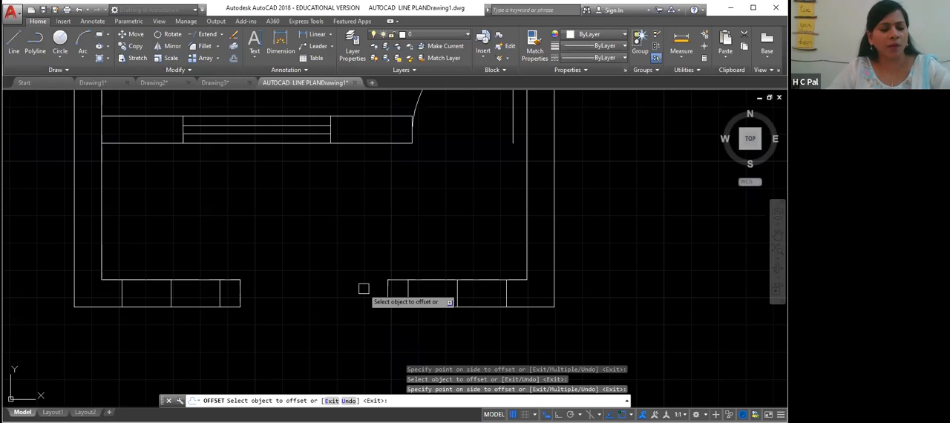
pyautogui.press('Escape')
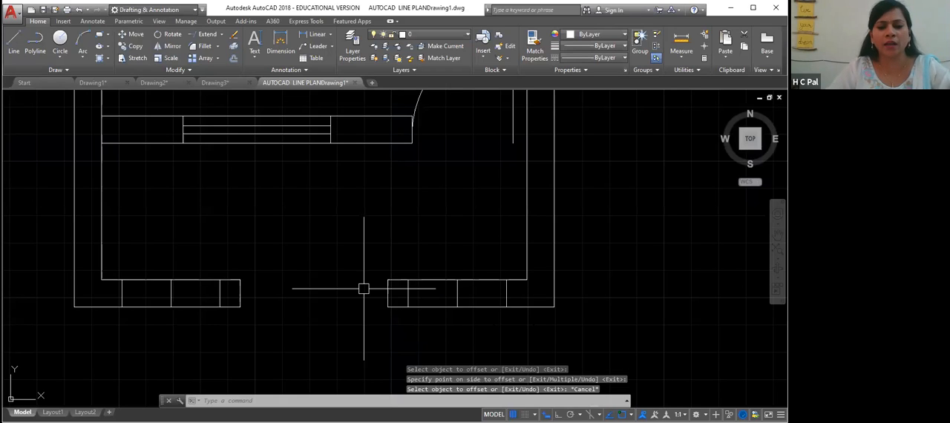
# - Delete the middle vertical line in both bottom wall segments
pyautogui.click(457, 292)
pyautogui.press('Delete')
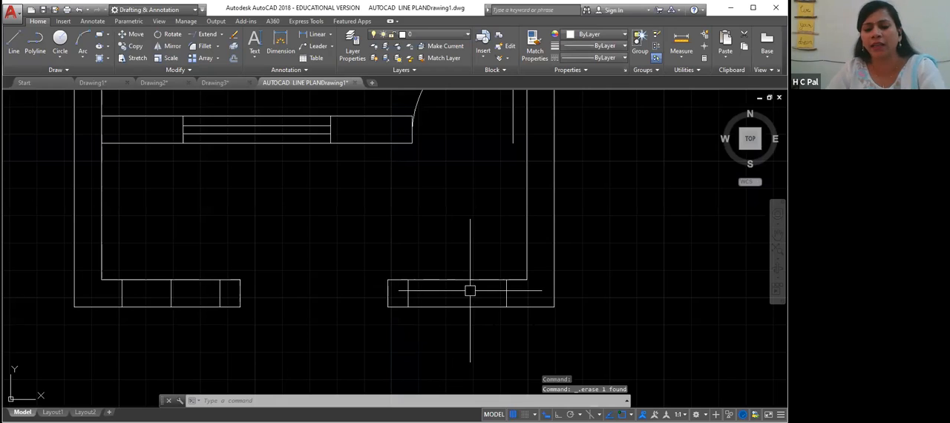
pyautogui.click(172, 291)
pyautogui.press('Delete')
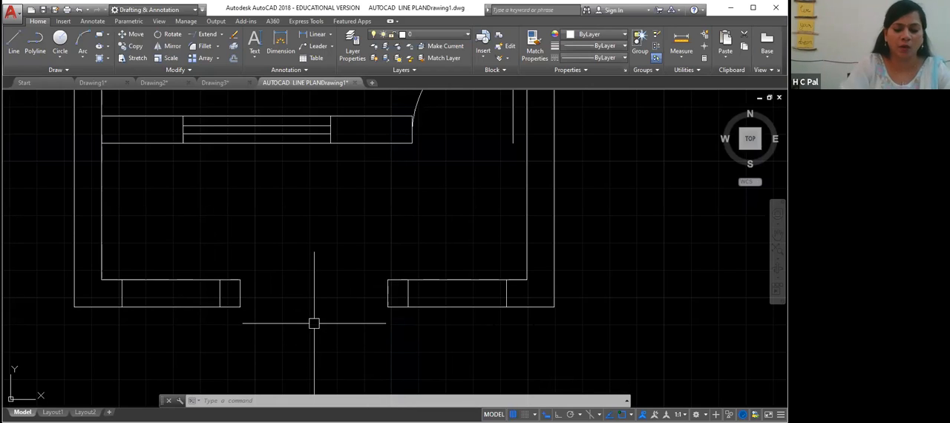
# - Draw a multiline at scale 3 with zero justification between the offset lines in the left bottom wall segment
pyautogui.write('ML')
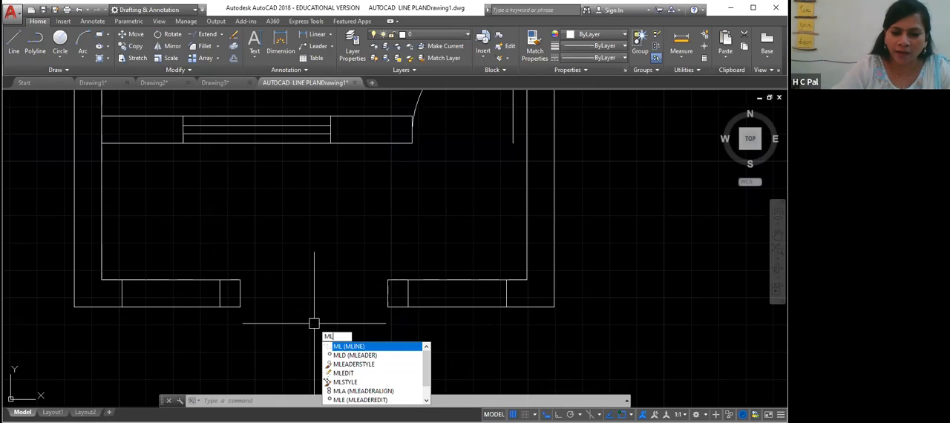
pyautogui.press('Return')
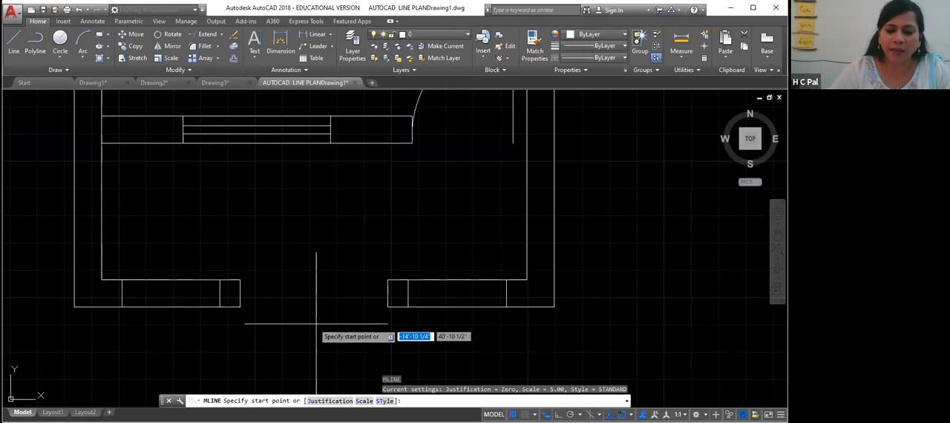
pyautogui.click(364, 401)
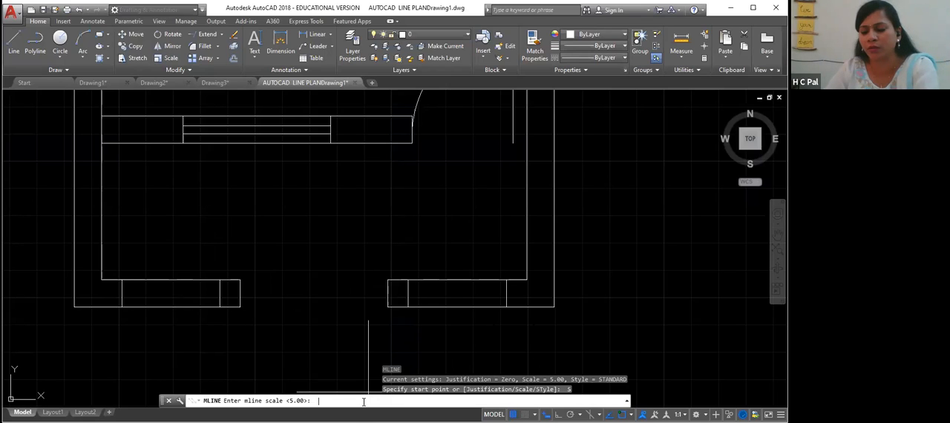
pyautogui.write('3')
pyautogui.press('Return')
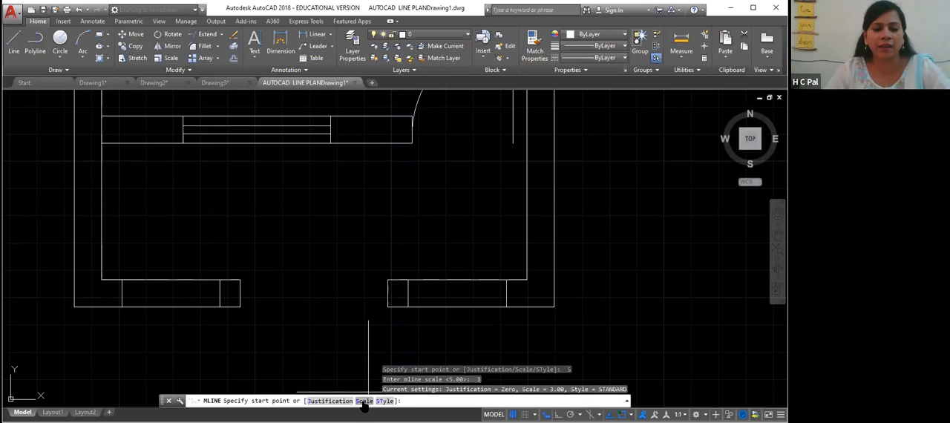
pyautogui.click(324, 401)
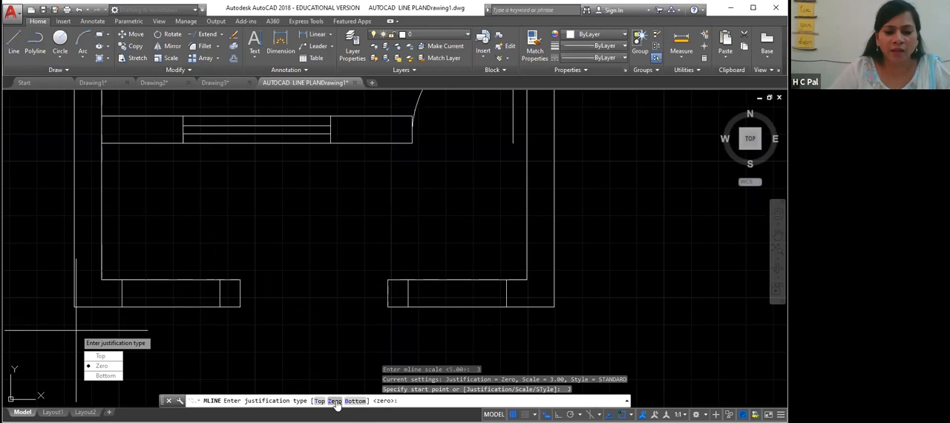
pyautogui.press('Return')
pyautogui.click(122, 294)
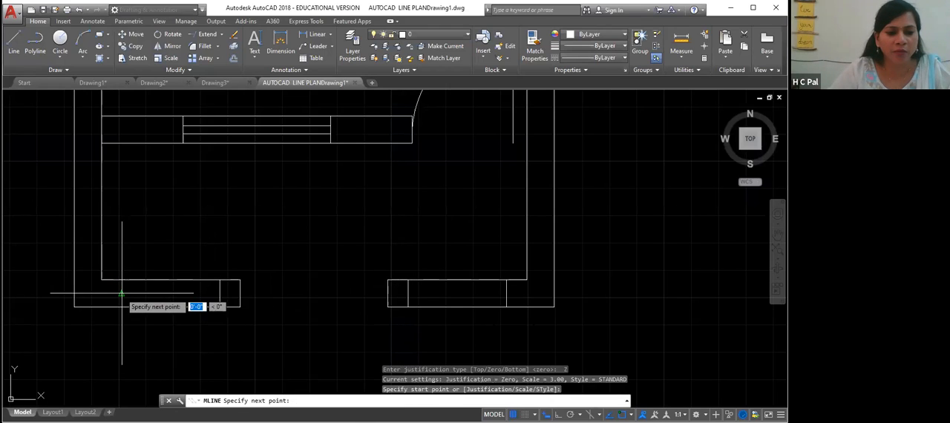
pyautogui.click(220, 293)
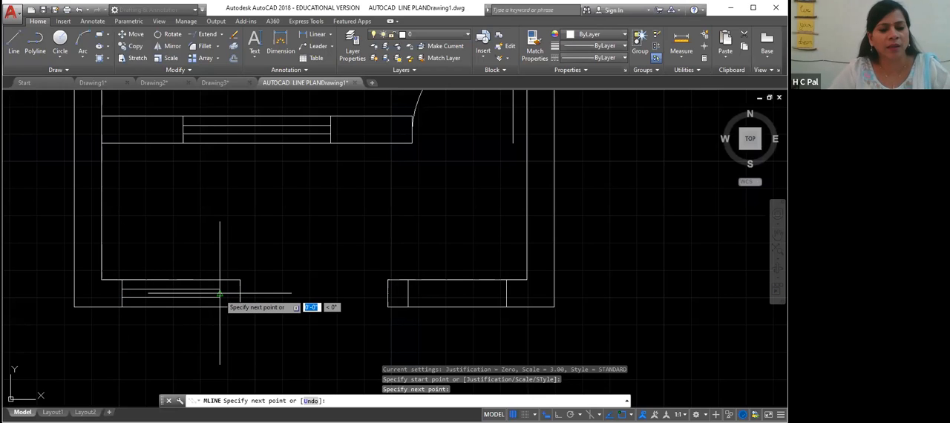
pyautogui.press('Return')
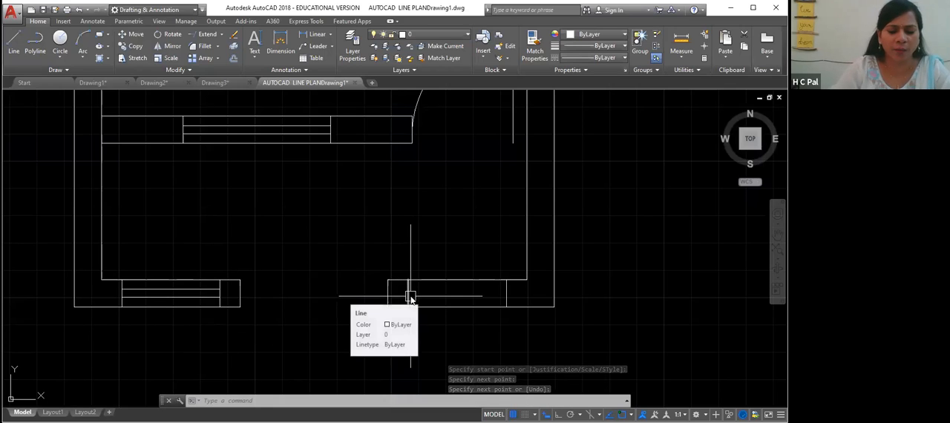
# - Draw a matching multiline at scale 3 with zero justification between the offset lines in the right bottom wall segment
pyautogui.write('ML')
pyautogui.press('Return')
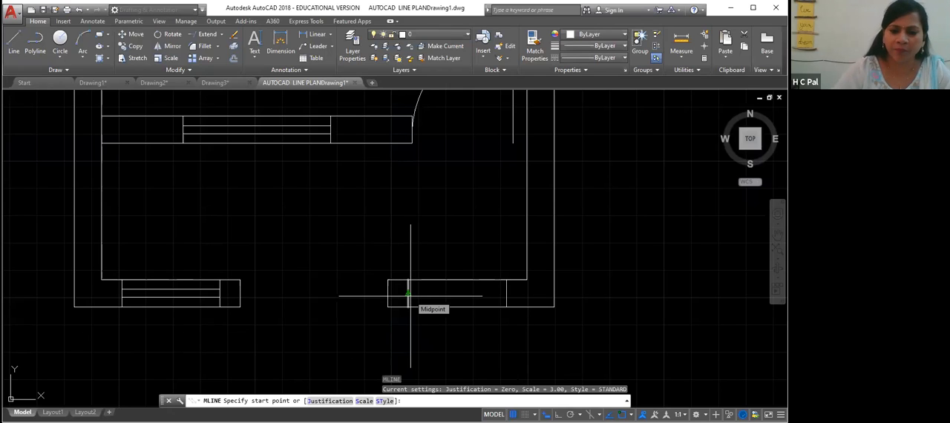
pyautogui.click(364, 402)
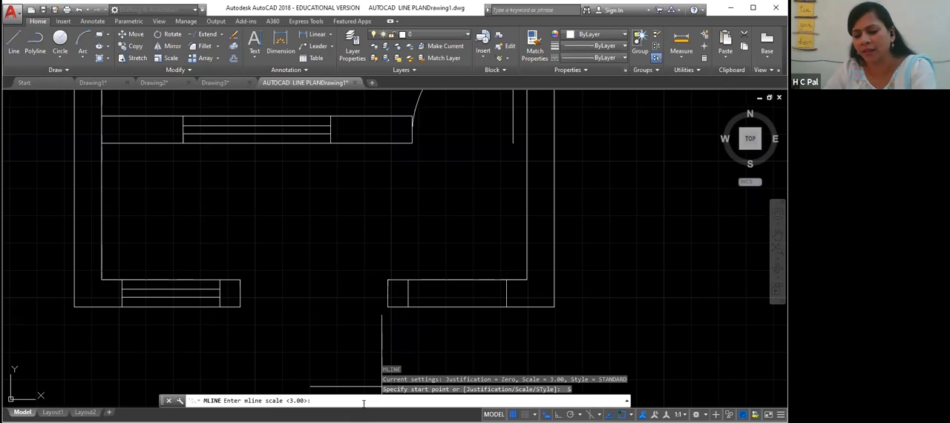
pyautogui.write('3')
pyautogui.press('Return')
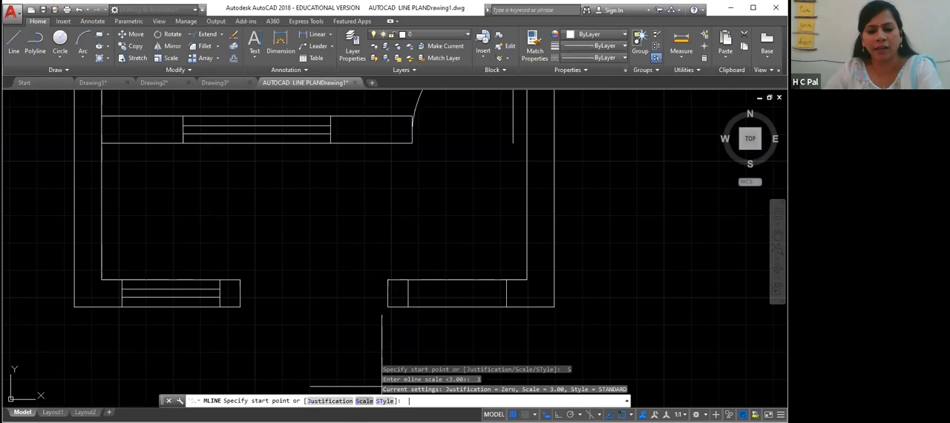
pyautogui.click(344, 402)
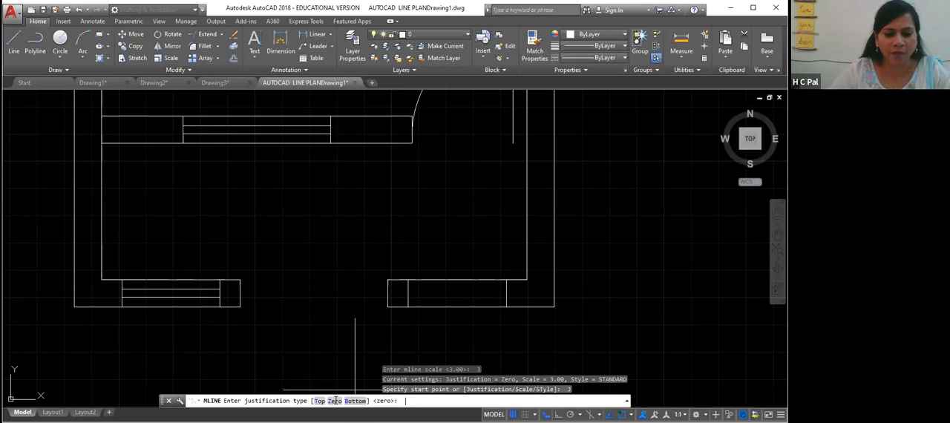
pyautogui.click(335, 402)
pyautogui.click(408, 295)
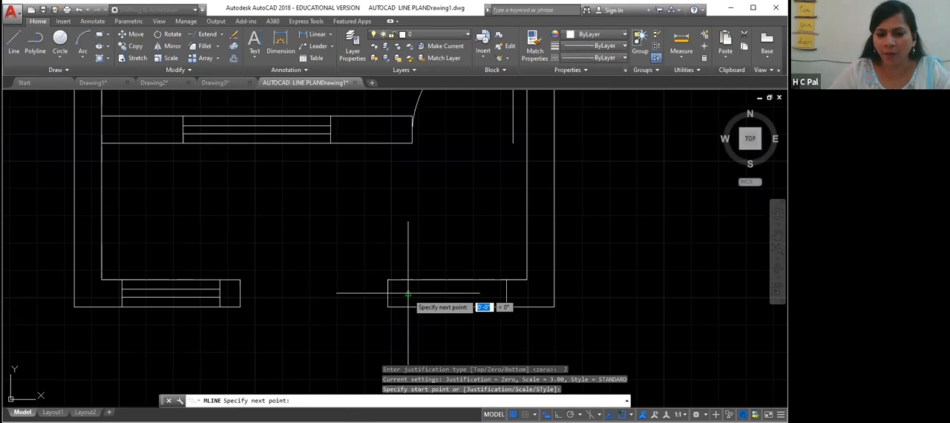
pyautogui.click(506, 295)
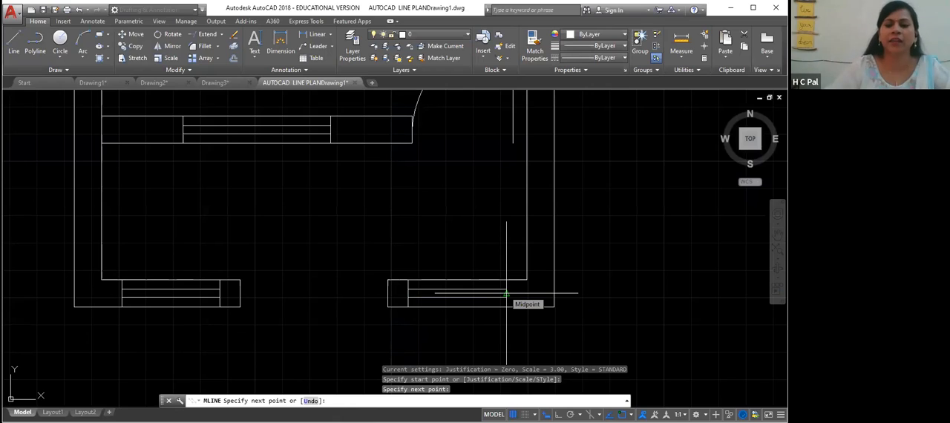
pyautogui.press('Return')
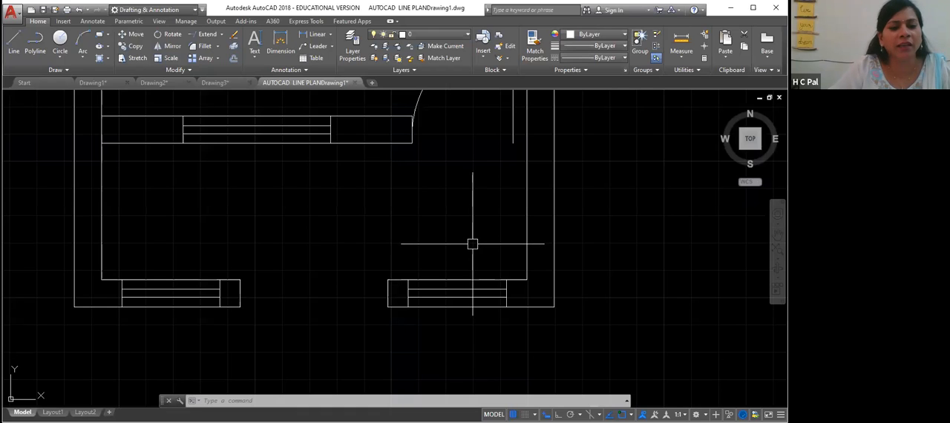
# - Draw a line closing the opening along the outer face of the bottom wall
pyautogui.moveTo(477, 268); pyautogui.dragTo(484, 277, button='middle')
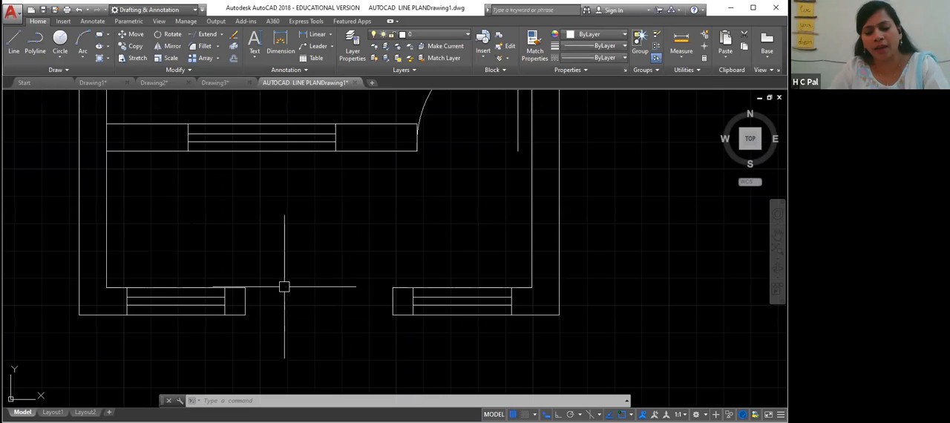
pyautogui.write('l')
pyautogui.press('Return')
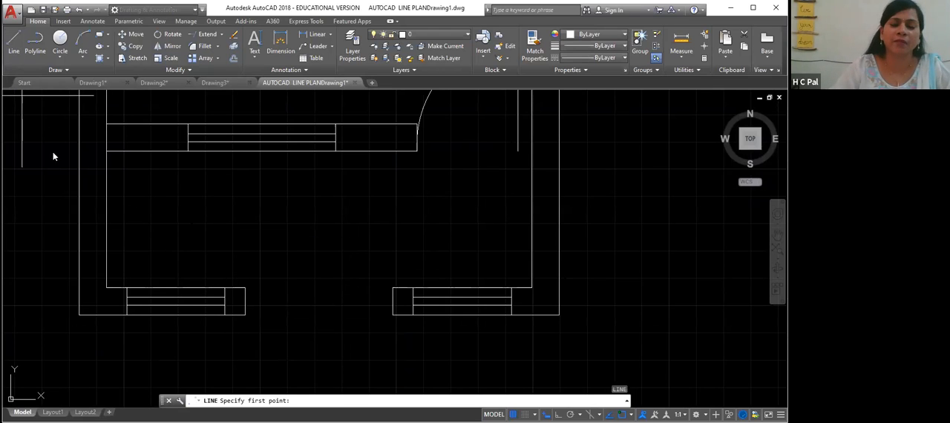
pyautogui.click(245, 314)
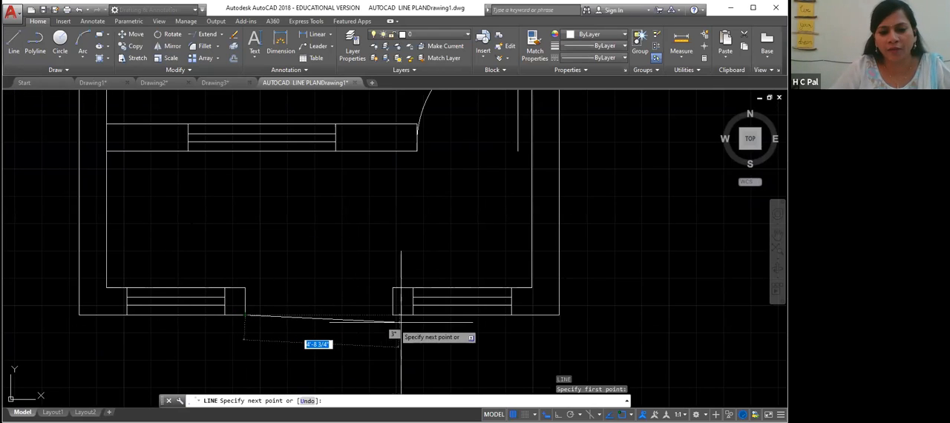
pyautogui.click(392, 314)
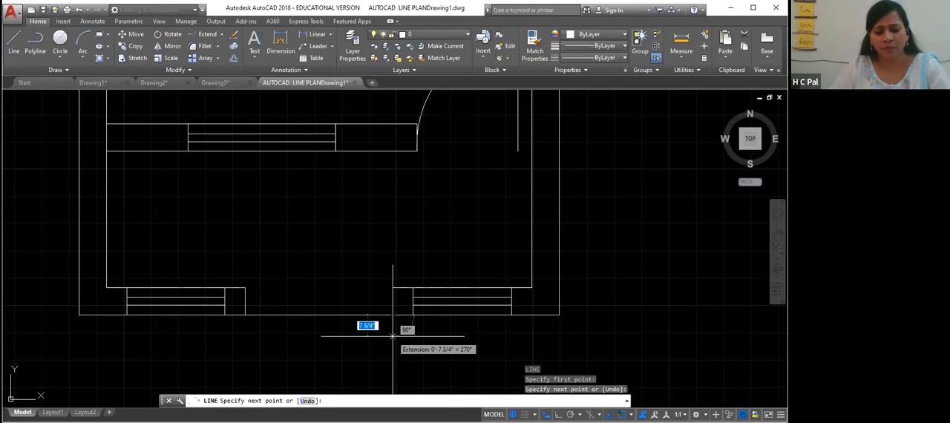
pyautogui.press('Return')
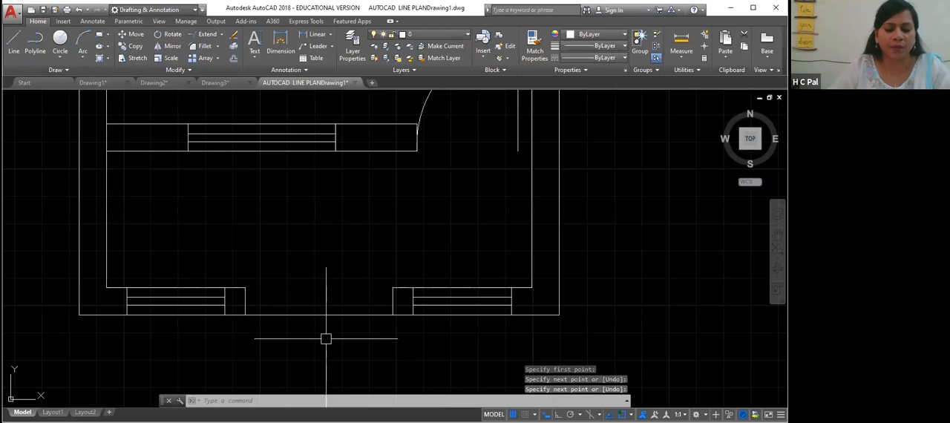
# - Draw a vertical line from the midpoint of the opening's outer edge up to the inner wall face
pyautogui.write('L')
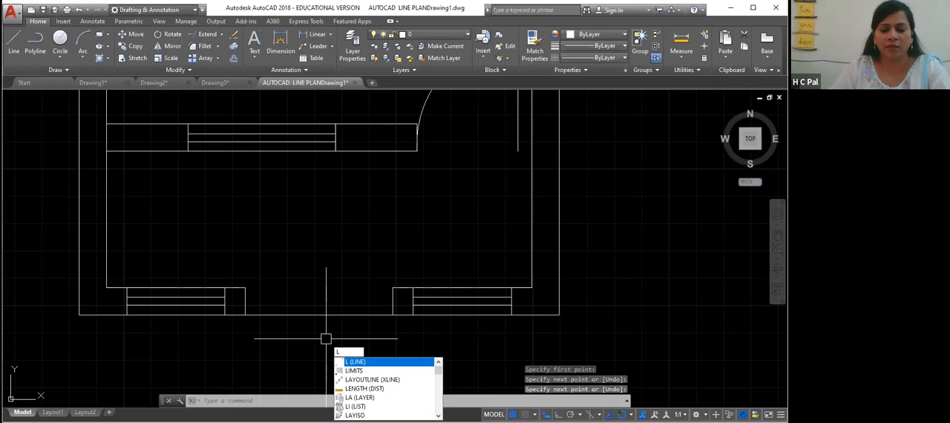
pyautogui.press('Return')
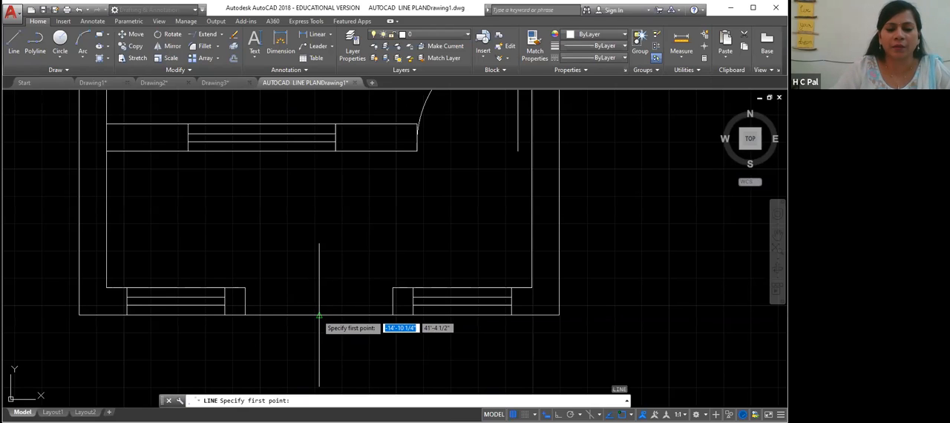
pyautogui.click(319, 315)
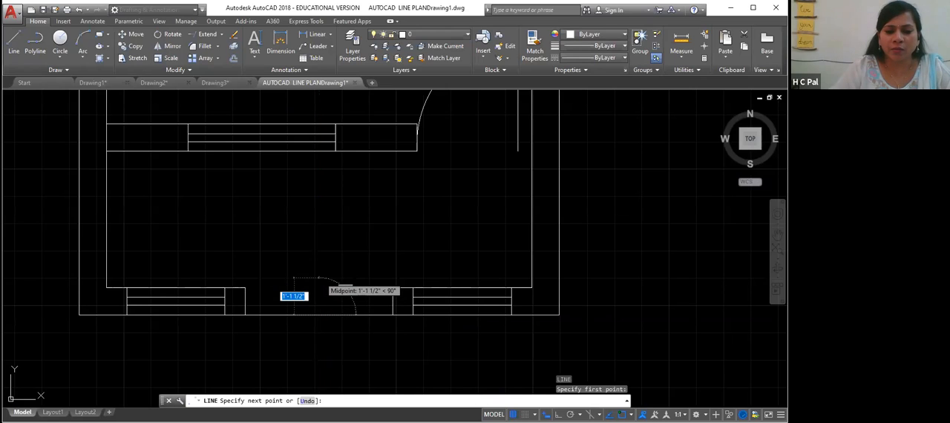
pyautogui.click(320, 279)
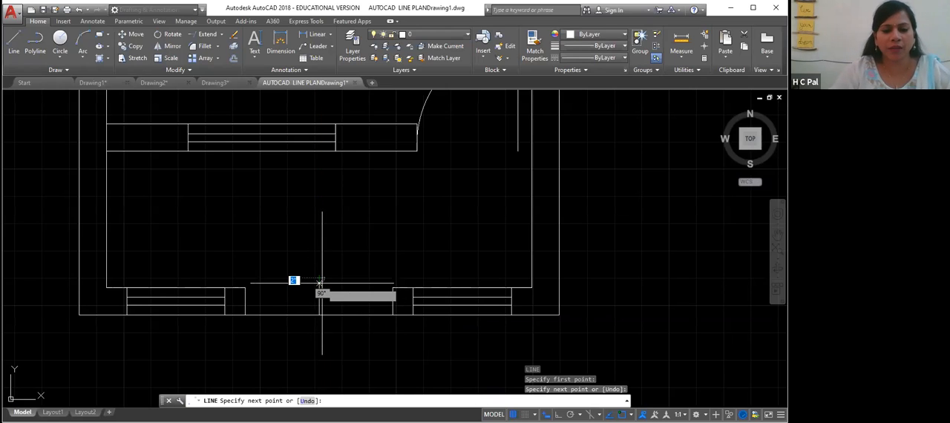
pyautogui.press('Return')
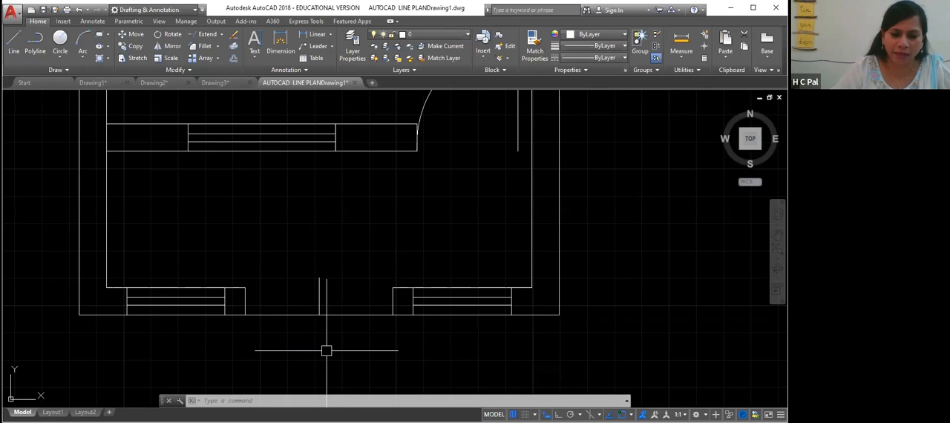
# - Draw a vertical multiline at scale 2 with zero justification, 2'3" long, up from the left edge of the opening
pyautogui.write('ml')
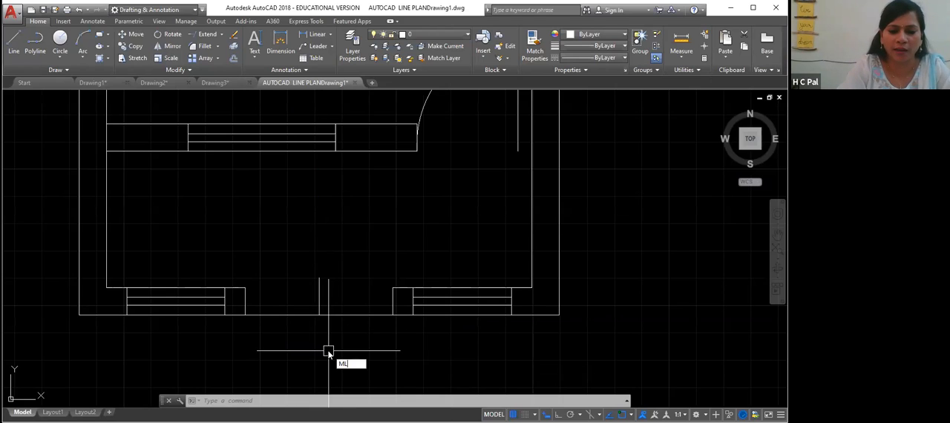
pyautogui.press('Return')
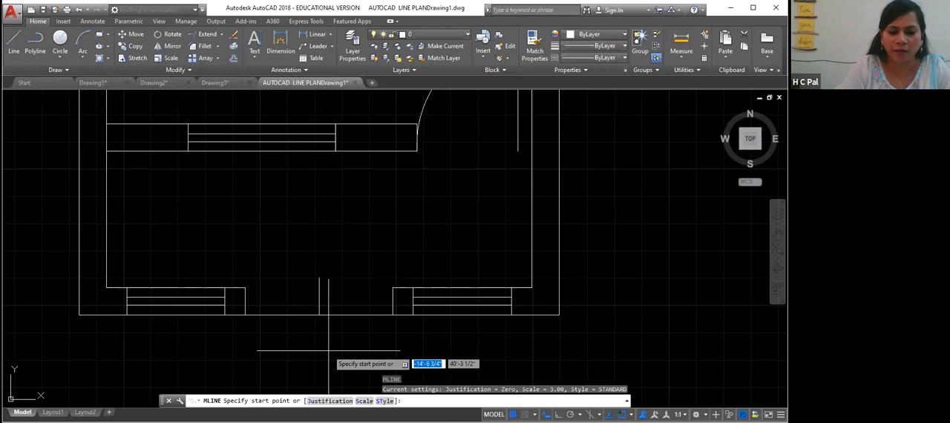
pyautogui.click(365, 402)
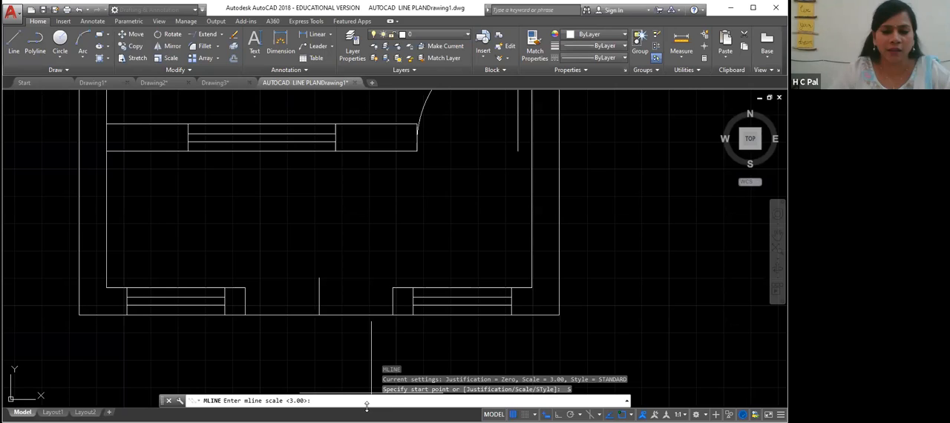
pyautogui.write('2')
pyautogui.press('Return')
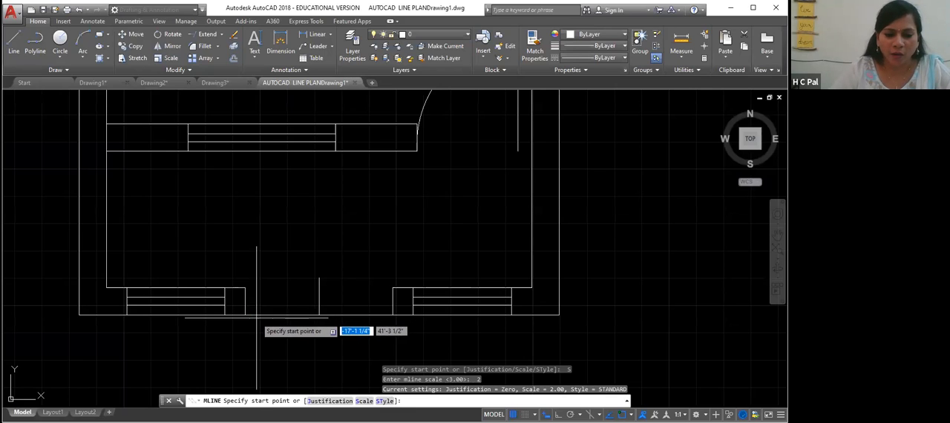
pyautogui.click(332, 400)
pyautogui.click(332, 400)
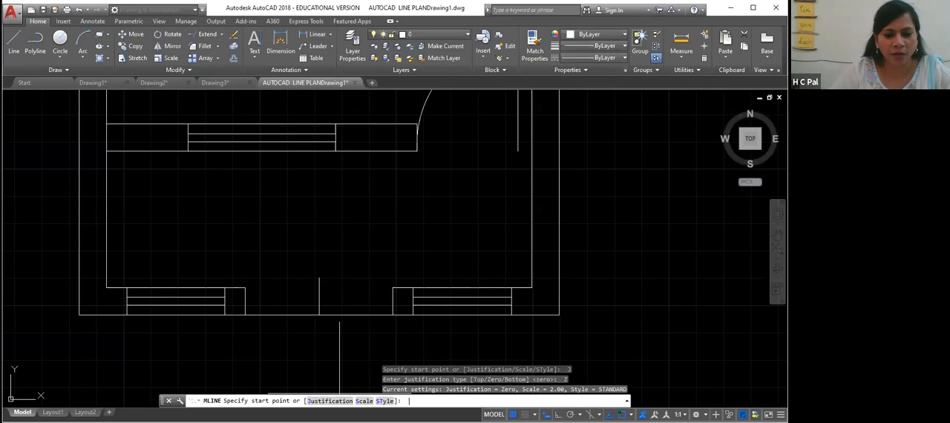
pyautogui.click(245, 315)
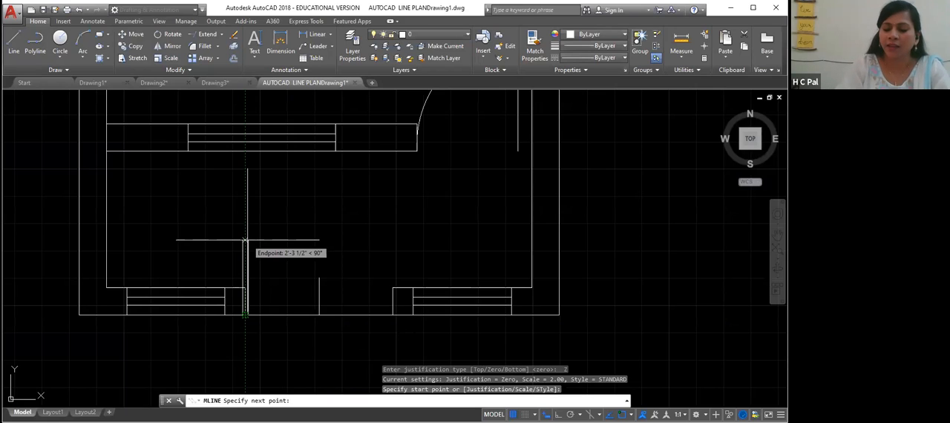
pyautogui.write("2'3")
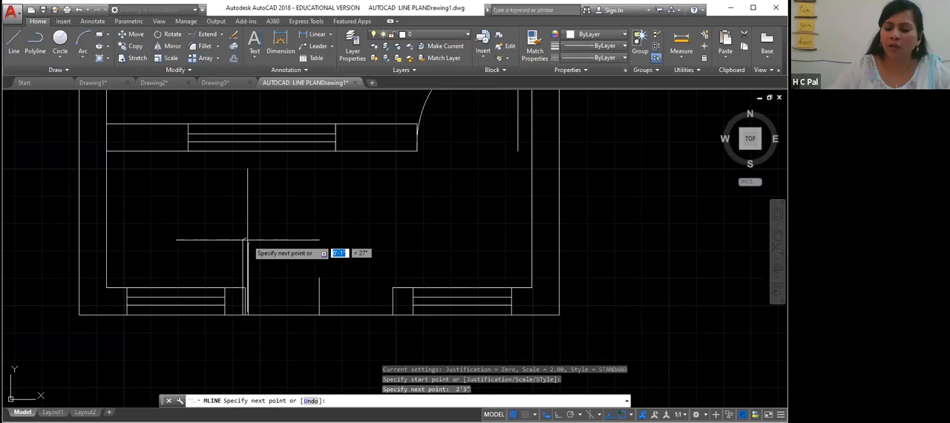
pyautogui.press('Return')
pyautogui.press('Return')
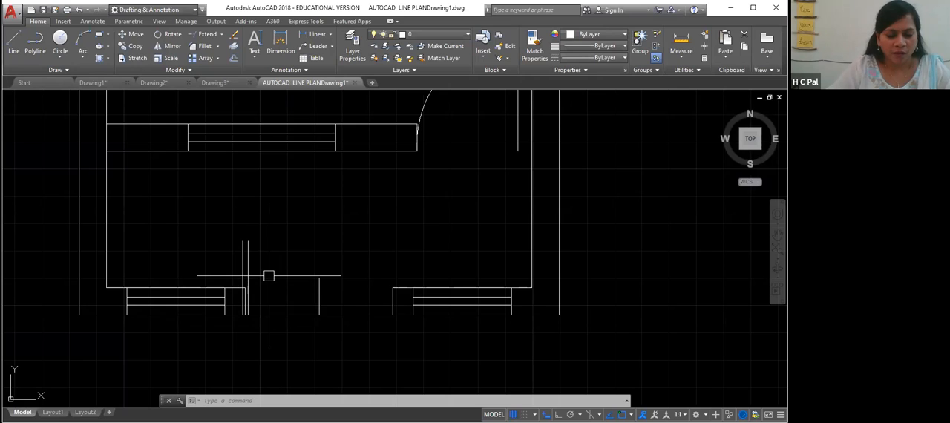
pyautogui.write('MI')
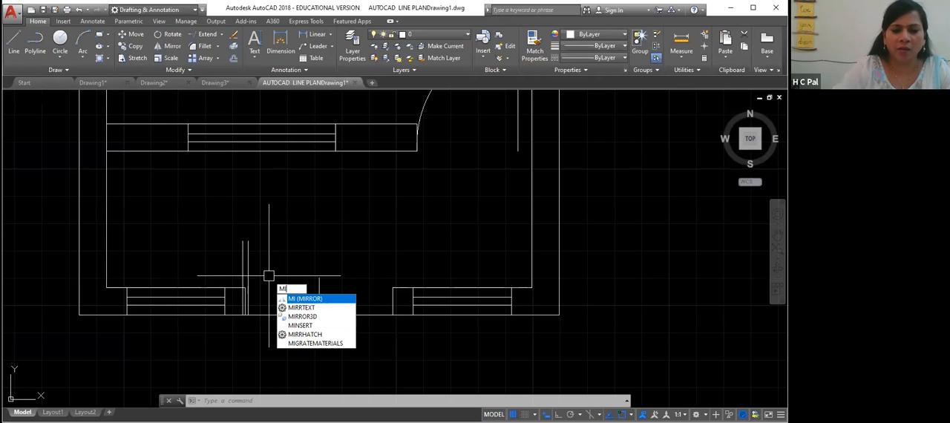
pyautogui.press('Return')
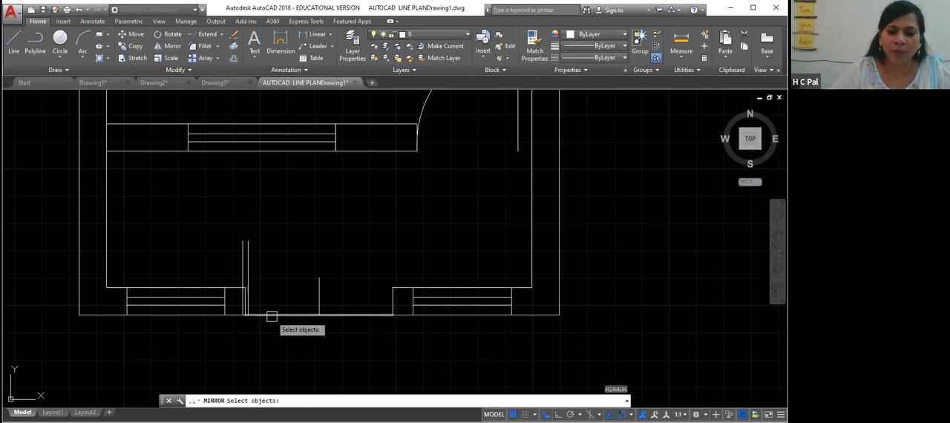
pyautogui.click(245, 277)
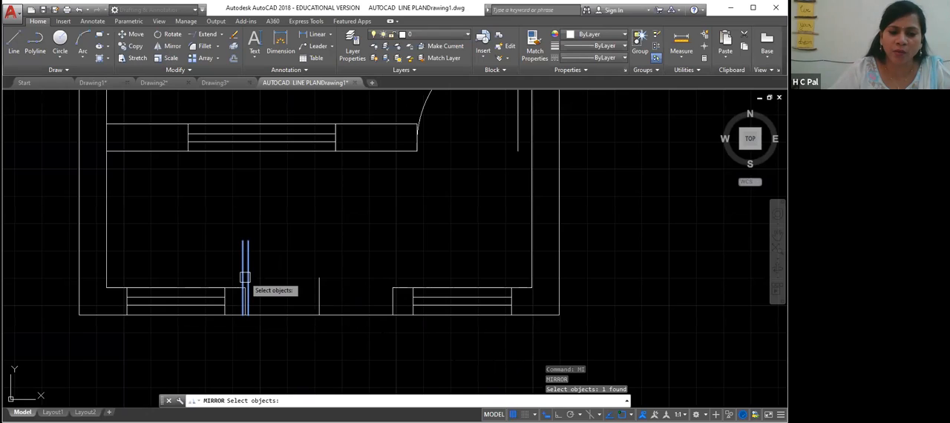
pyautogui.press('Return')
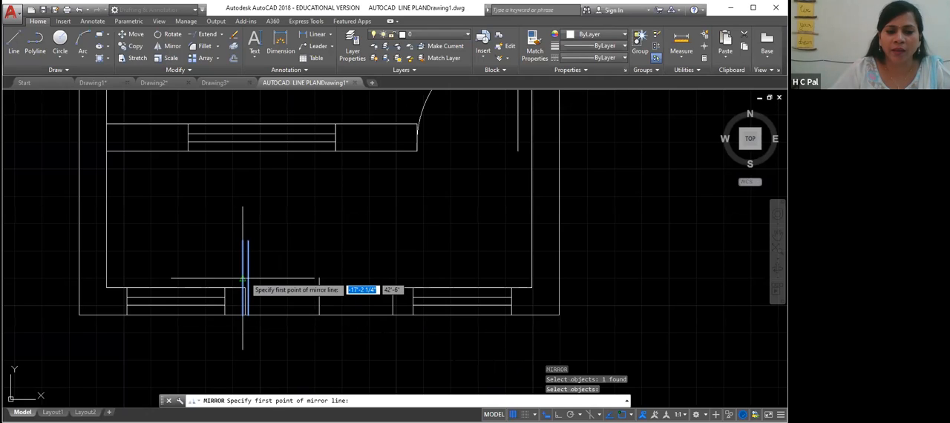
pyautogui.click(393, 315)
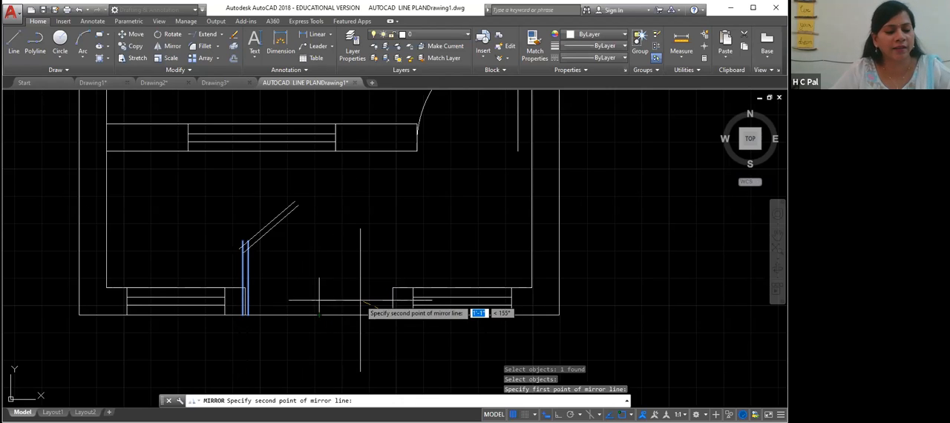
pyautogui.press('Escape')
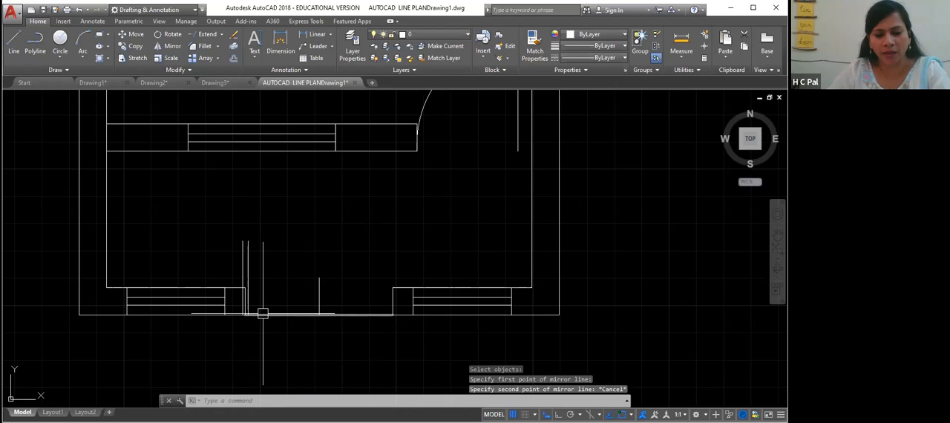
# - Mirror the vertical multiline about the opening's midpoint to the right edge of the opening, keeping the original
pyautogui.write('mi')
pyautogui.press('Return')
pyautogui.click(246, 273)
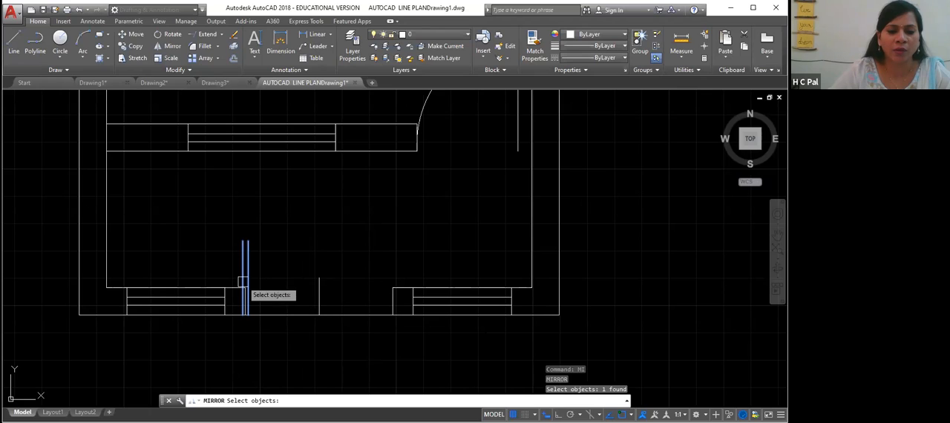
pyautogui.press('Return')
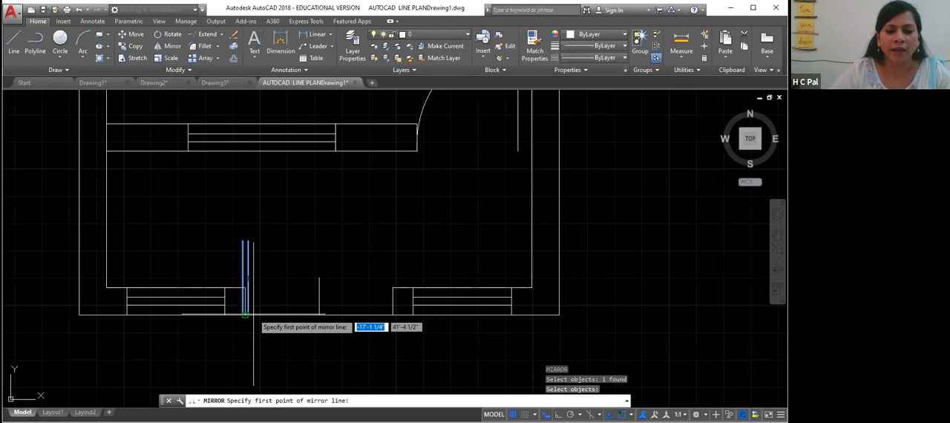
pyautogui.click(320, 315)
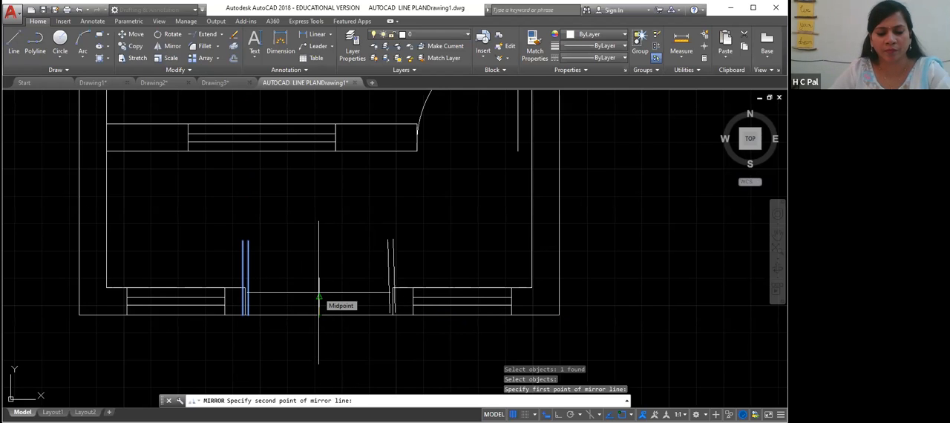
pyautogui.press('F8')
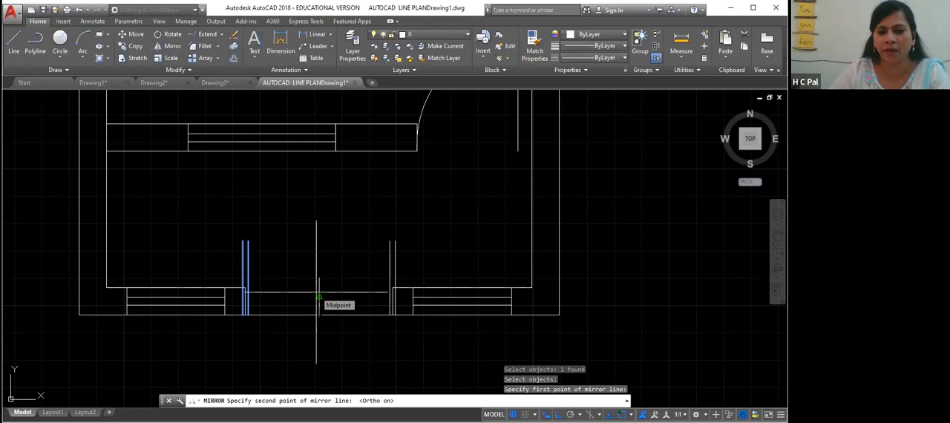
pyautogui.press('Return')
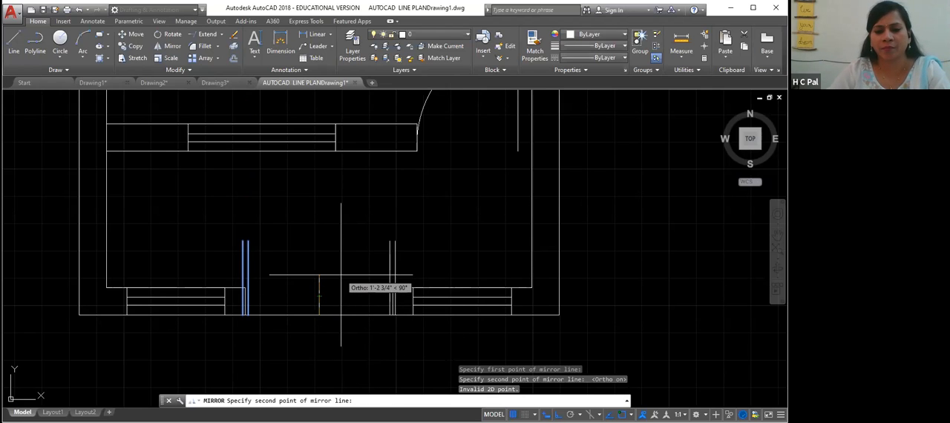
pyautogui.press('Return')
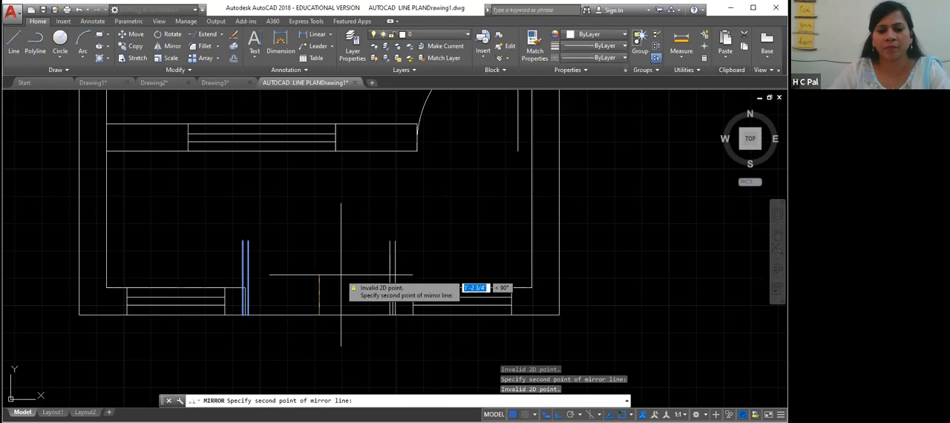
pyautogui.click(349, 278)
pyautogui.press('Return')
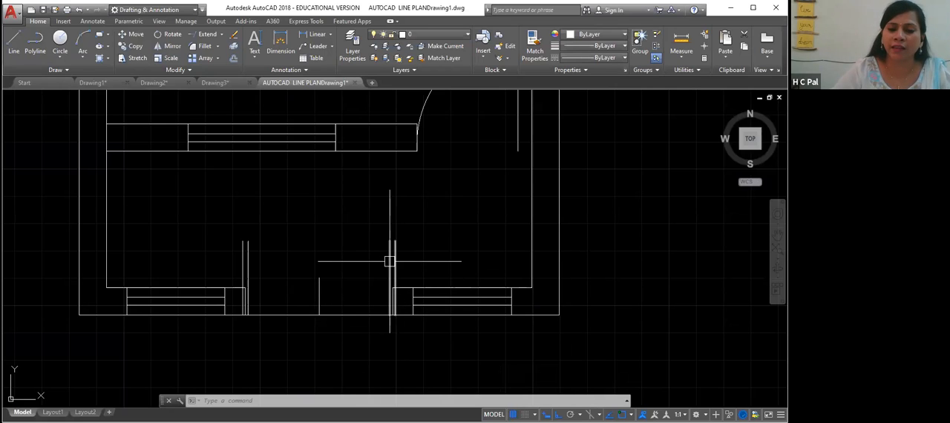
# - Erase the vertical centre line and the line closing the opening along the outer wall face
pyautogui.moveTo(391, 258)
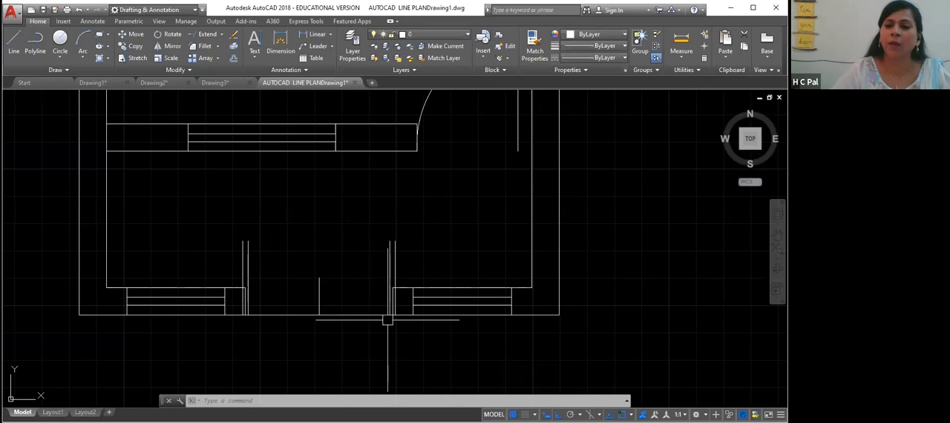
pyautogui.click(319, 296)
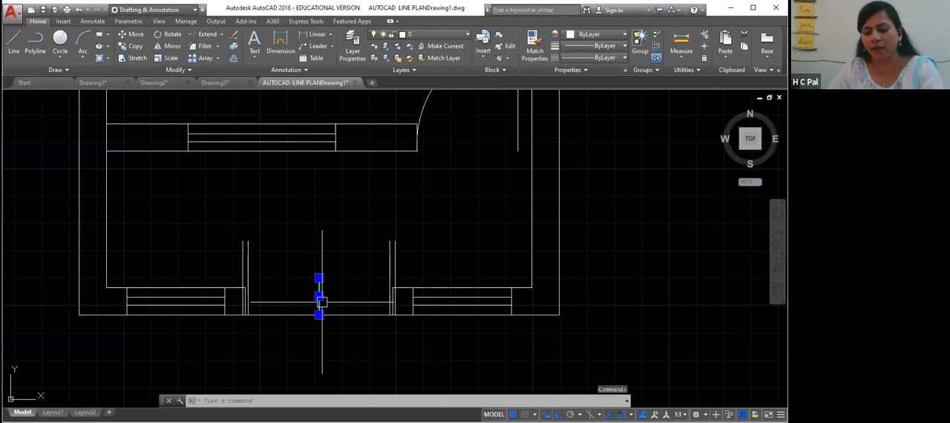
pyautogui.press('Delete')
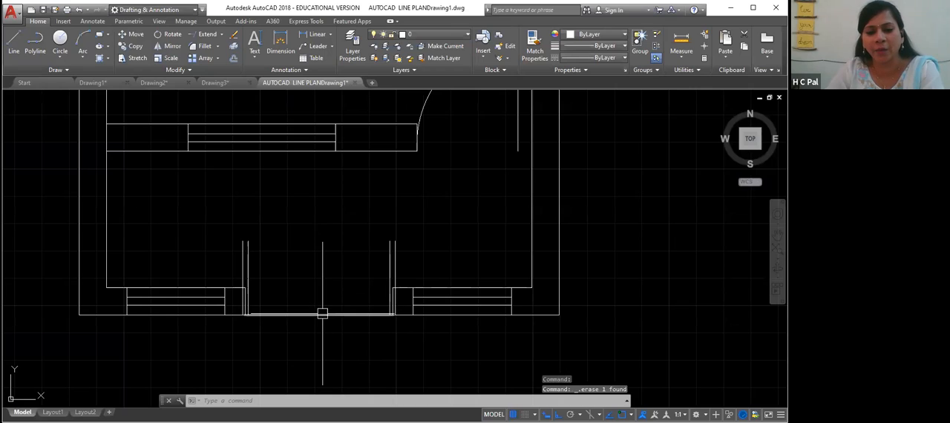
pyautogui.click(319, 314)
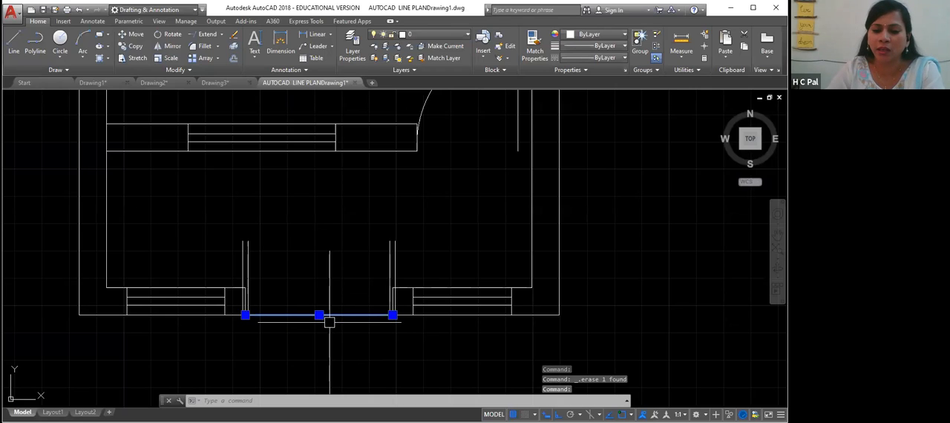
pyautogui.hotkey('ctrl', 'z')
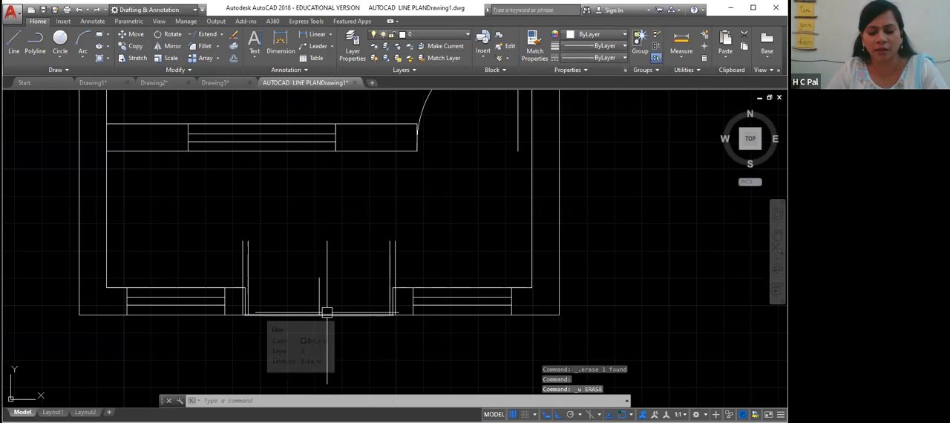
pyautogui.click(319, 297)
pyautogui.press('Delete')
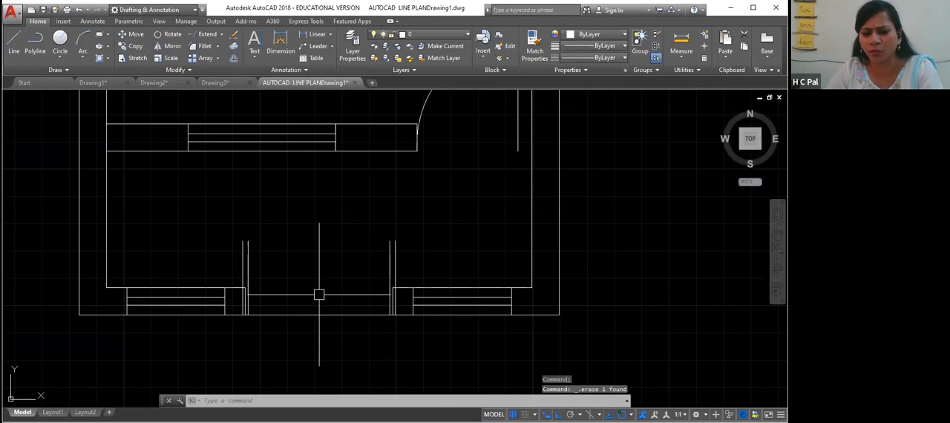
pyautogui.click(320, 315)
pyautogui.press('Delete')
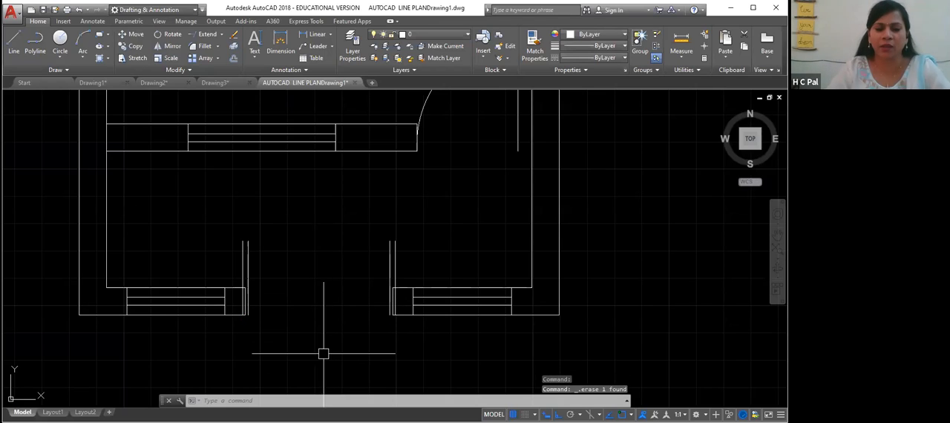
# - Draw a door swing arc from the top of the right jamb down to the centre of the opening
pyautogui.click(86, 61)
pyautogui.click(44, 95)
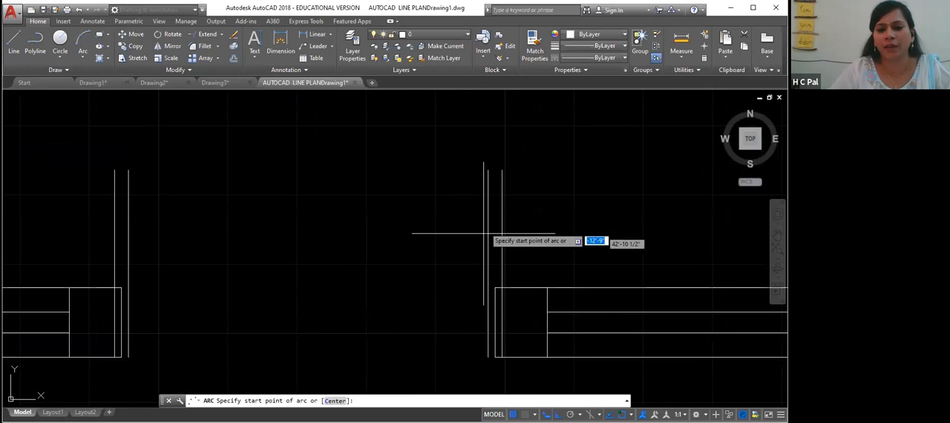
pyautogui.click(501, 170)
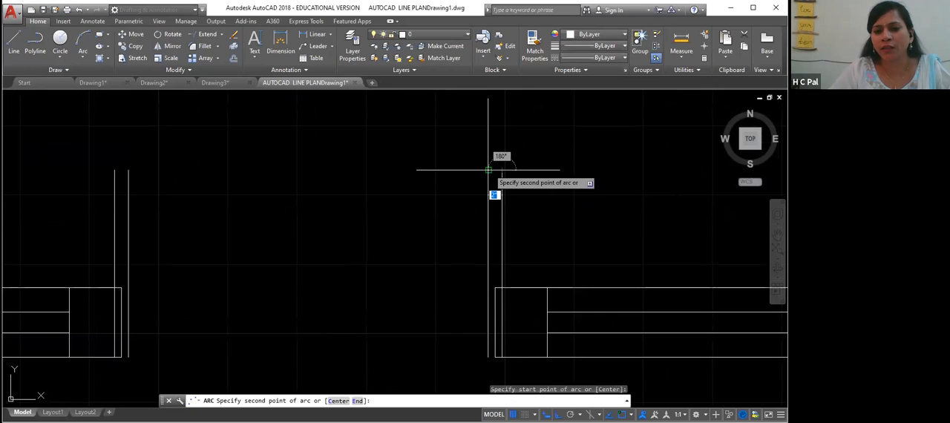
pyautogui.click(488, 170)
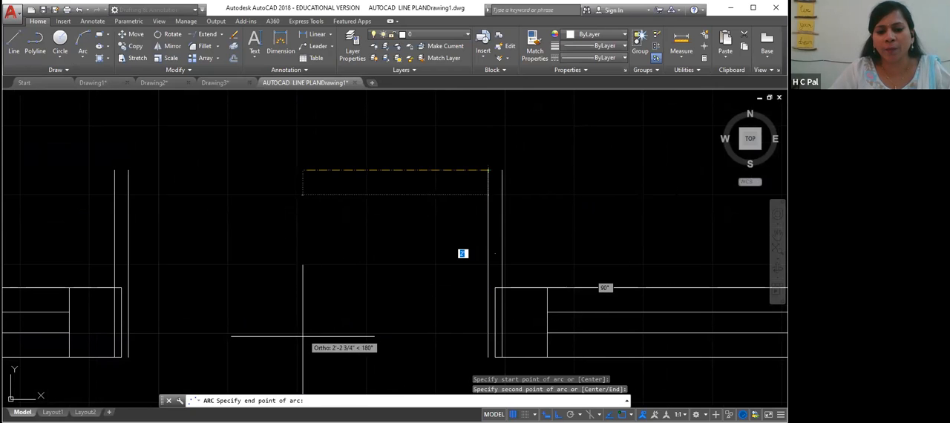
pyautogui.press('F8')
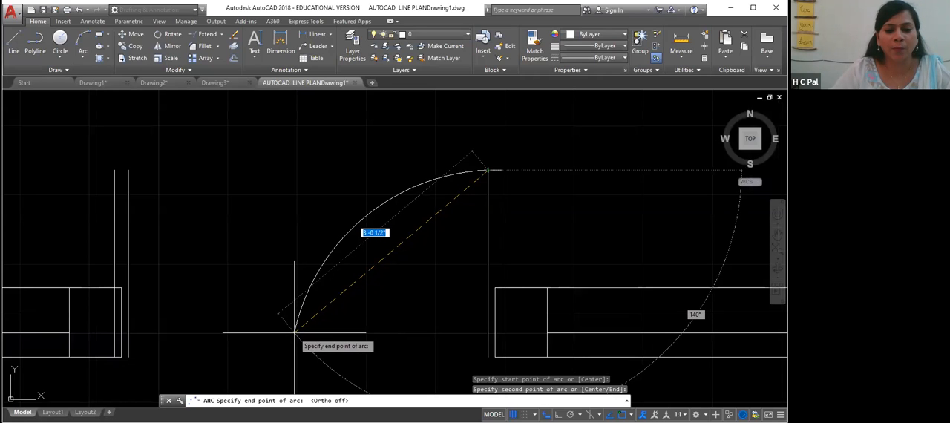
pyautogui.click(295, 330)
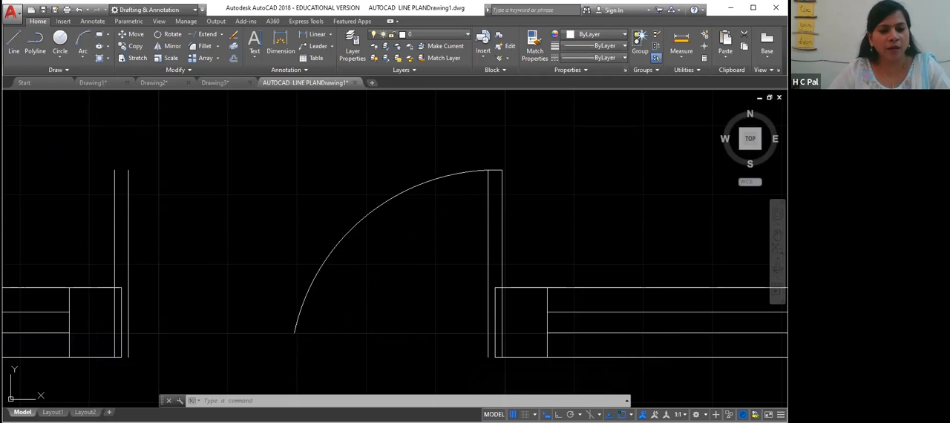
# - Draw a door swing arc from the top of the left jamb down to the centre of the opening
pyautogui.press('Return')
pyautogui.click(114, 170)
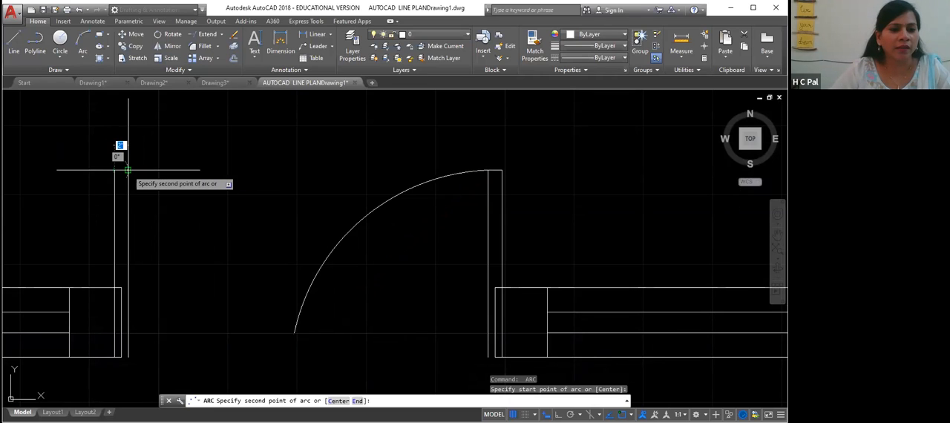
pyautogui.click(127, 170)
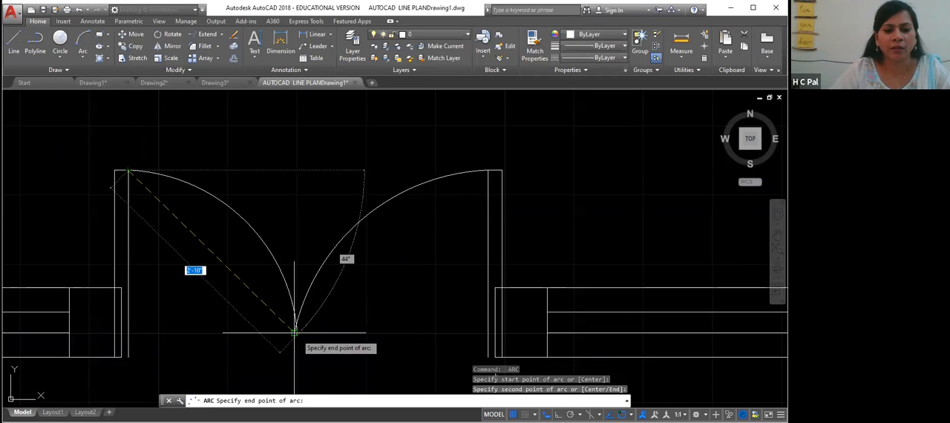
pyautogui.click(294, 332)
pyautogui.rightClick(296, 335)
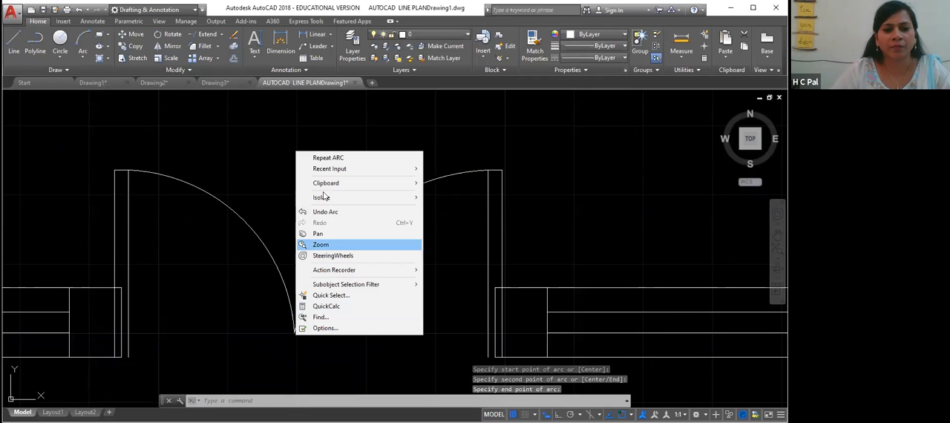
pyautogui.press('Escape')
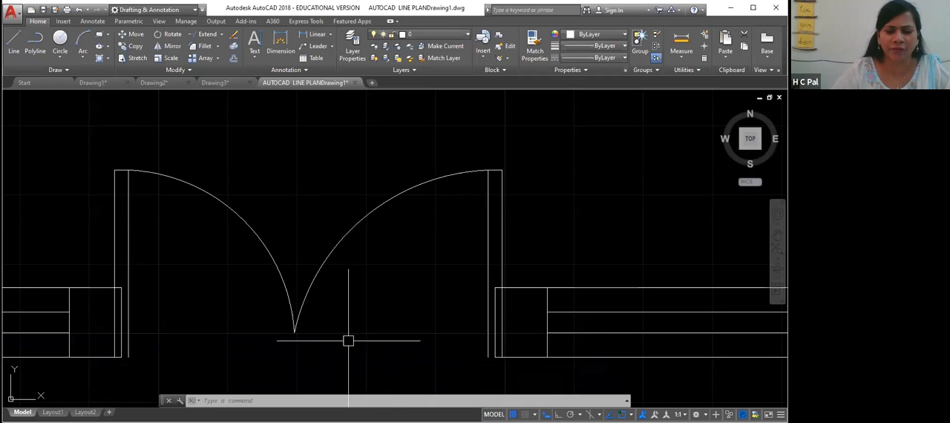
pyautogui.click(290, 312)
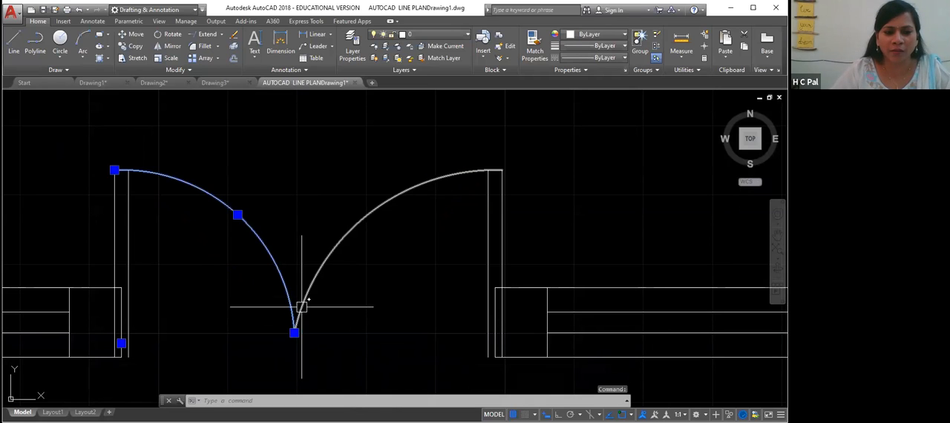
pyautogui.click(321, 272)
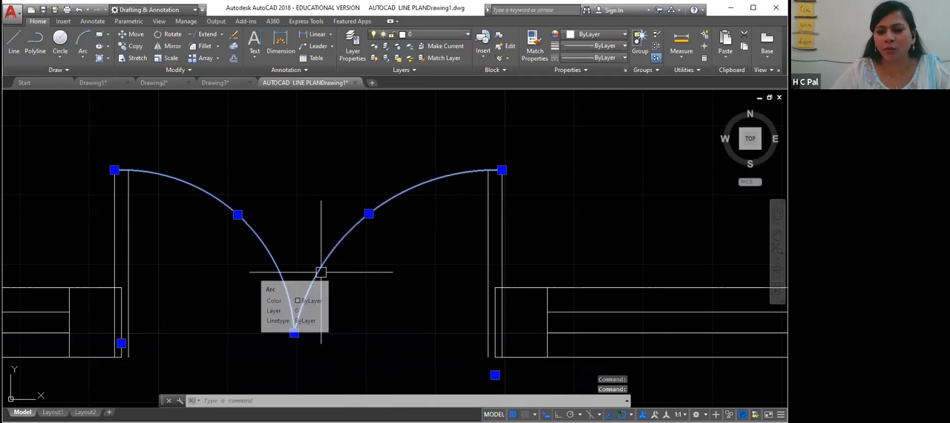
pyautogui.press('Return')
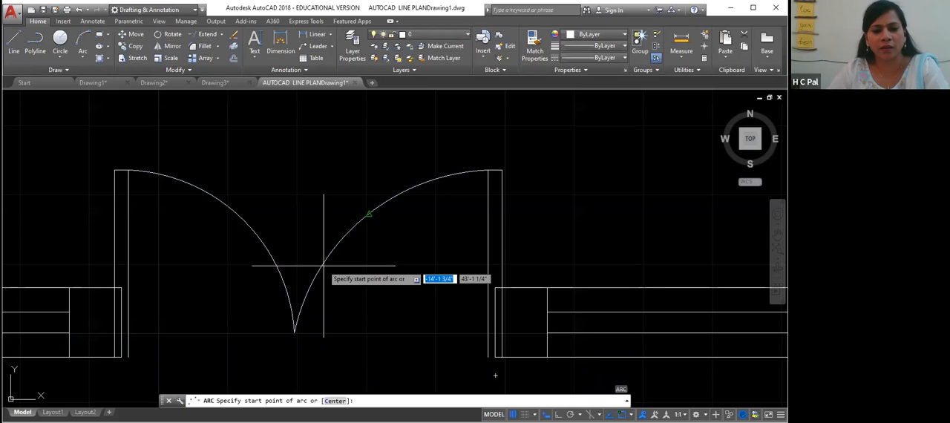
pyautogui.press('Escape')
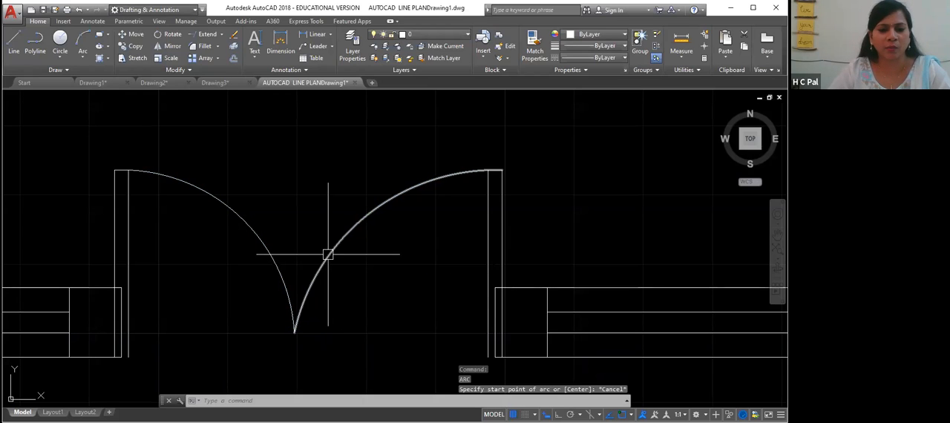
# - Erase both door swing arcs in the opening
pyautogui.click(325, 254)
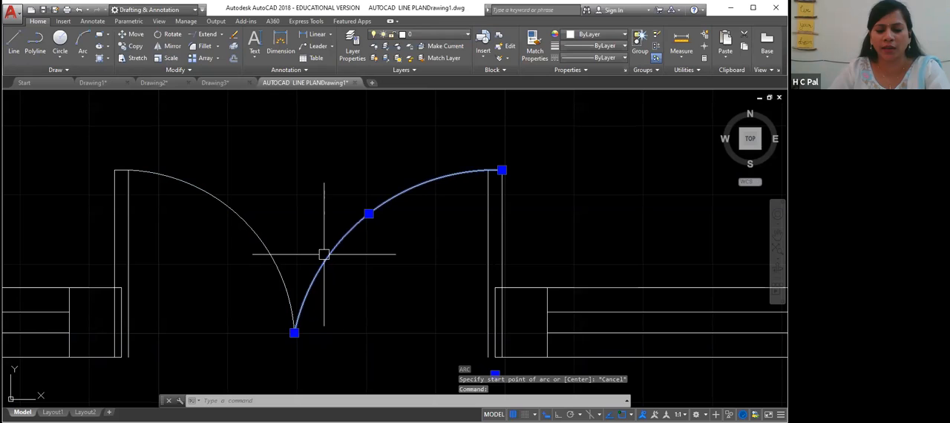
pyautogui.press('Delete')
pyautogui.click(272, 255)
pyautogui.press('Delete')
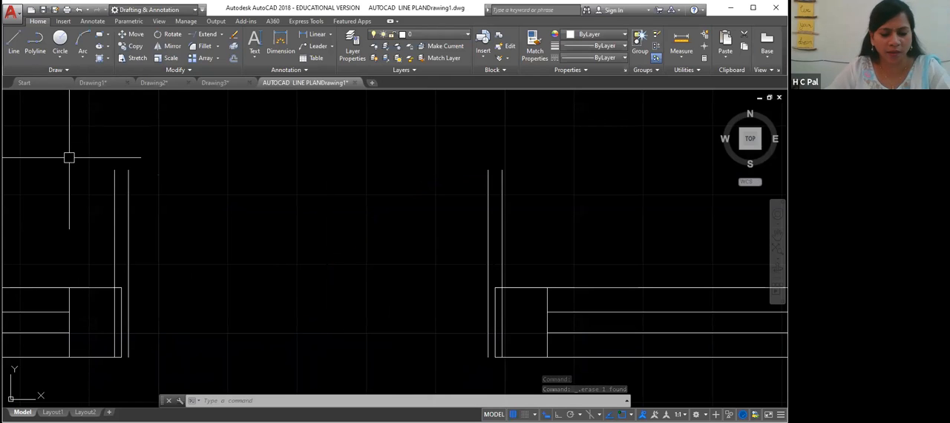
# - Draw a short vertical guide line up from the midpoint of a temporary line across the opening, then erase the temporary line
pyautogui.write('l')
pyautogui.press('Return')
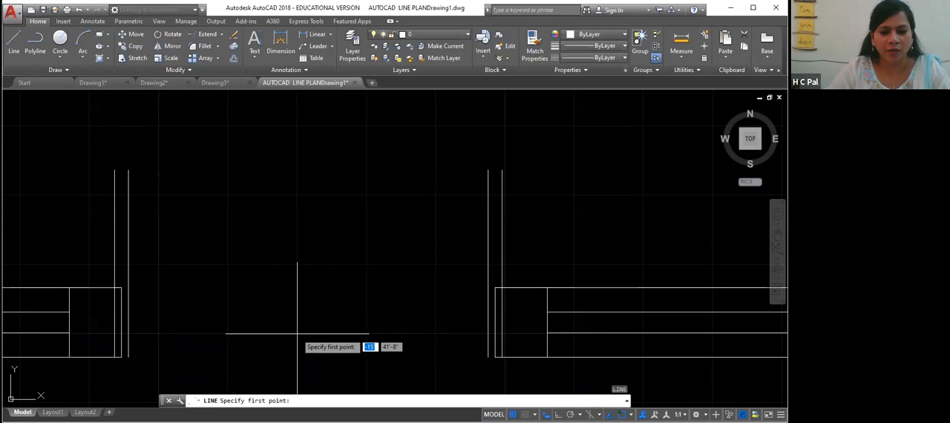
pyautogui.click(121, 357)
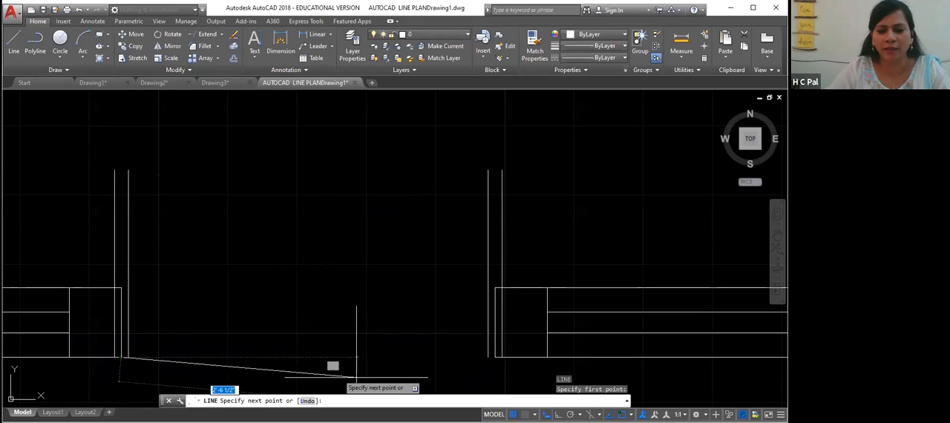
pyautogui.click(496, 357)
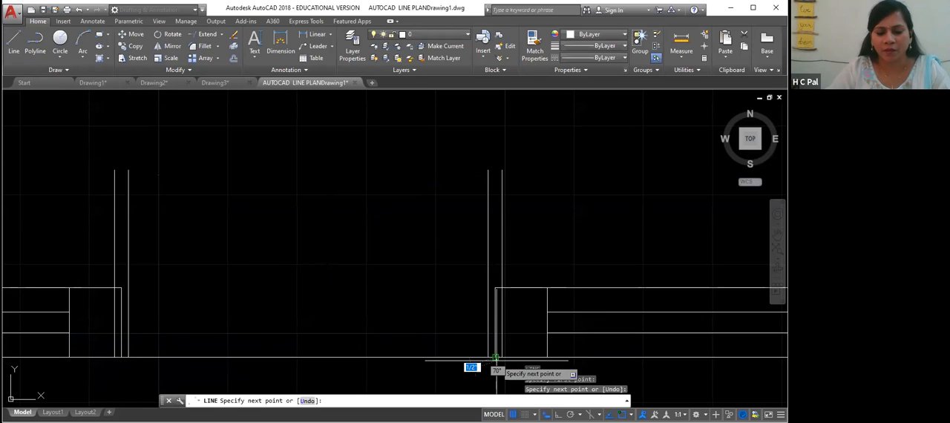
pyautogui.press('Return')
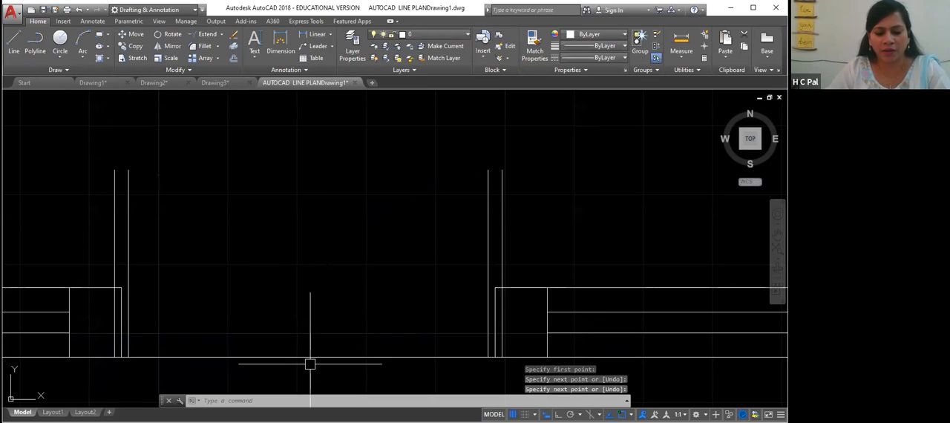
pyautogui.press('Return')
pyautogui.click(310, 360)
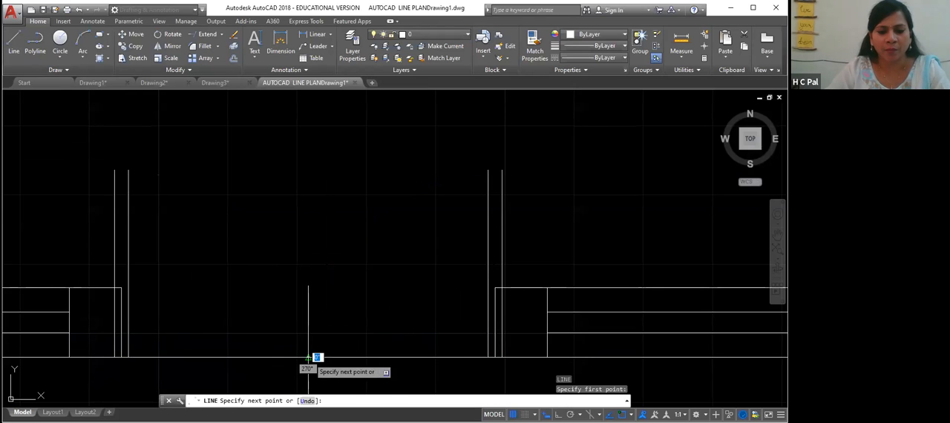
pyautogui.click(308, 342)
pyautogui.press('Return')
pyautogui.click(274, 358)
pyautogui.press('Delete')
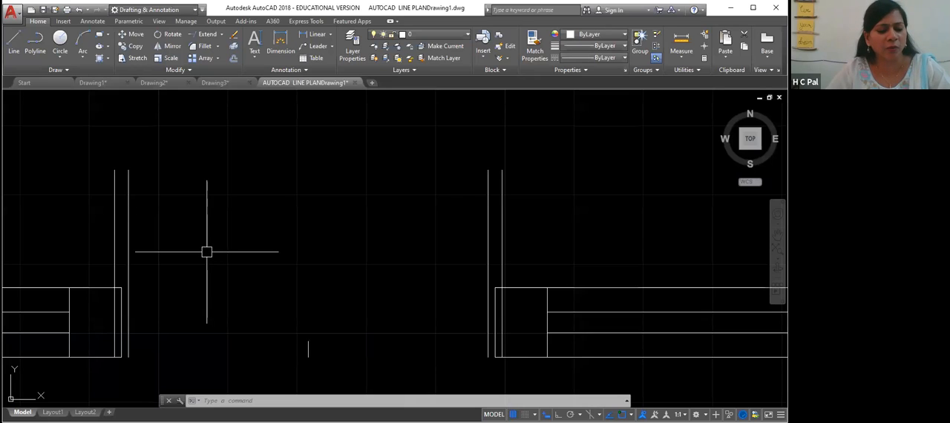
# - Draw a door swing arc from the top of the right jamb down to the top of the guide line
pyautogui.press('Return')
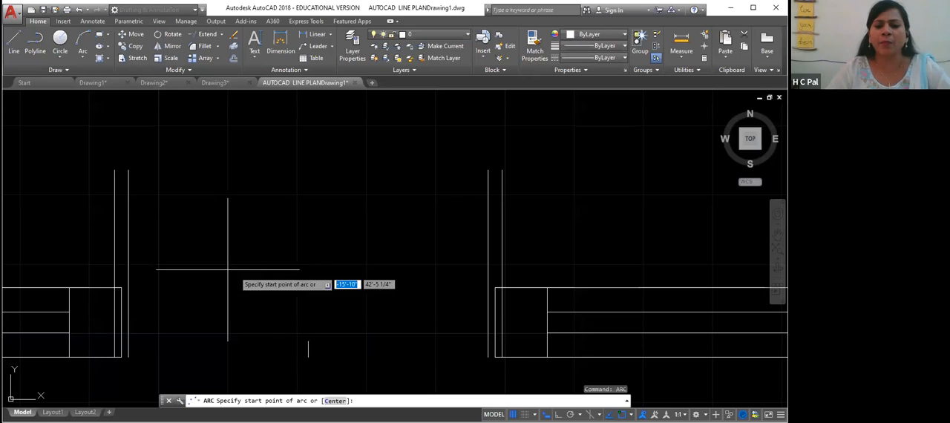
pyautogui.click(500, 171)
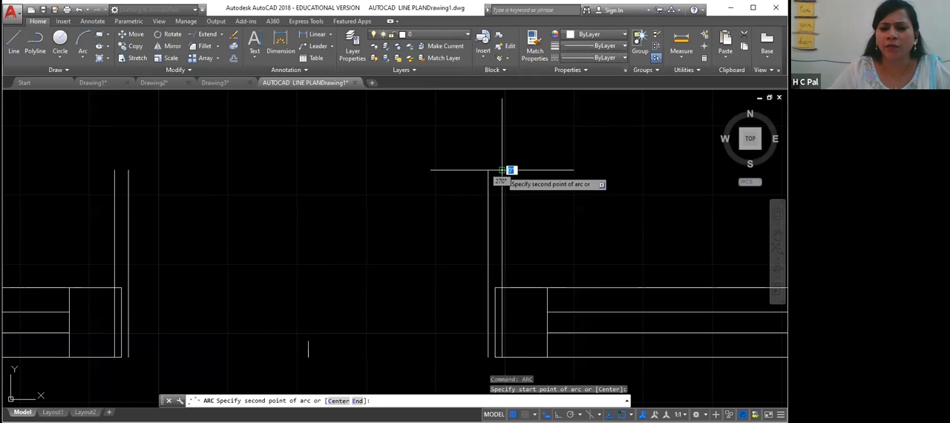
pyautogui.click(481, 183)
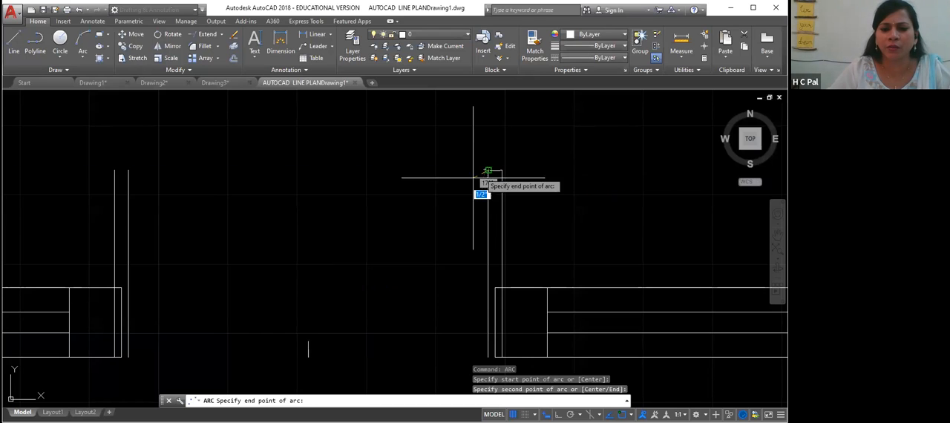
pyautogui.click(308, 341)
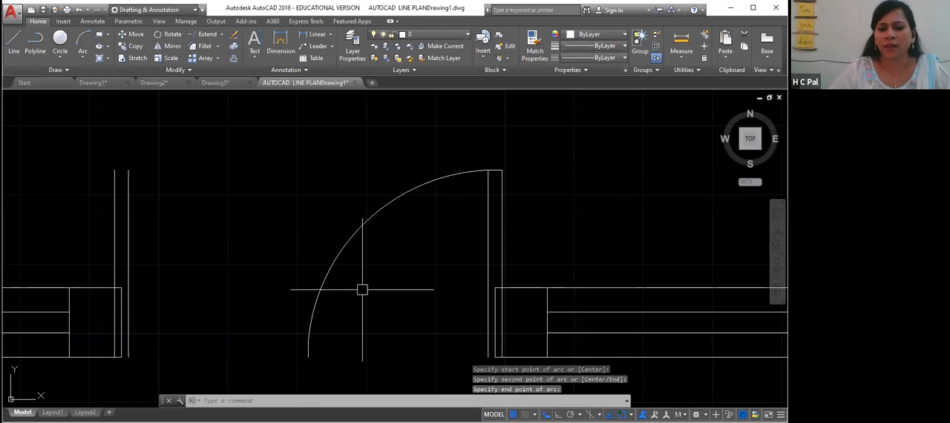
# - Draw a matching door swing arc from the top of the left jamb down to the same centre point
pyautogui.press('Return')
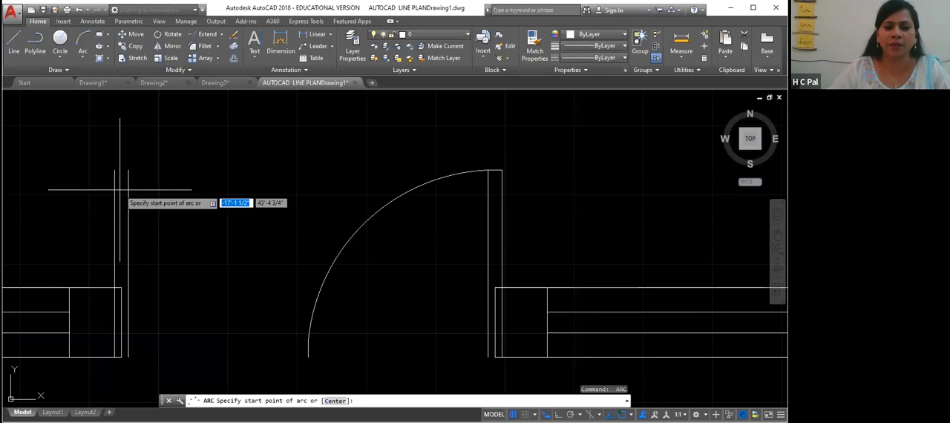
pyautogui.click(114, 170)
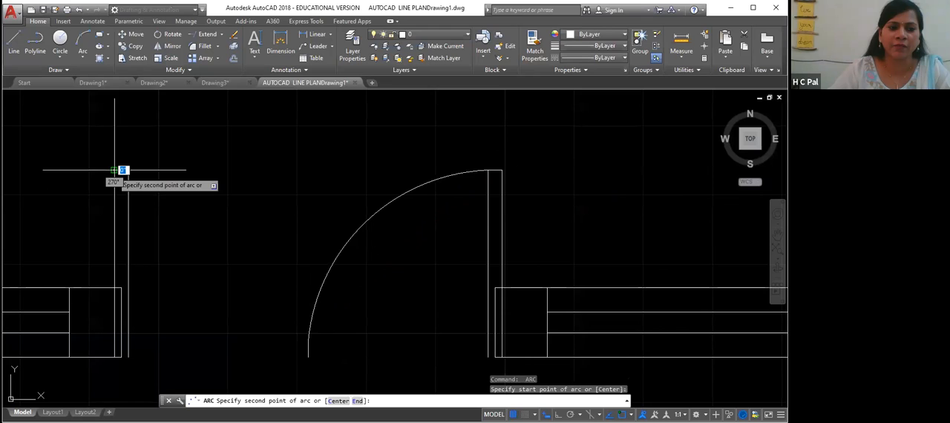
pyautogui.click(129, 170)
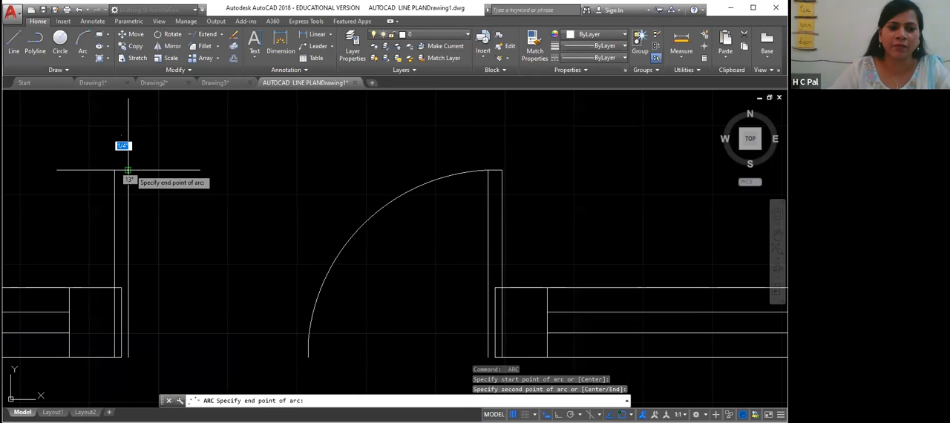
pyautogui.click(308, 349)
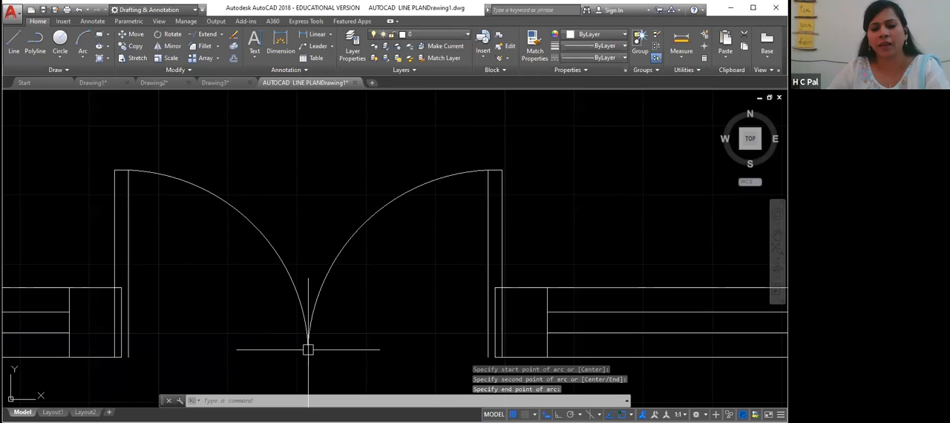
pyautogui.press('Return')
pyautogui.click(307, 358)
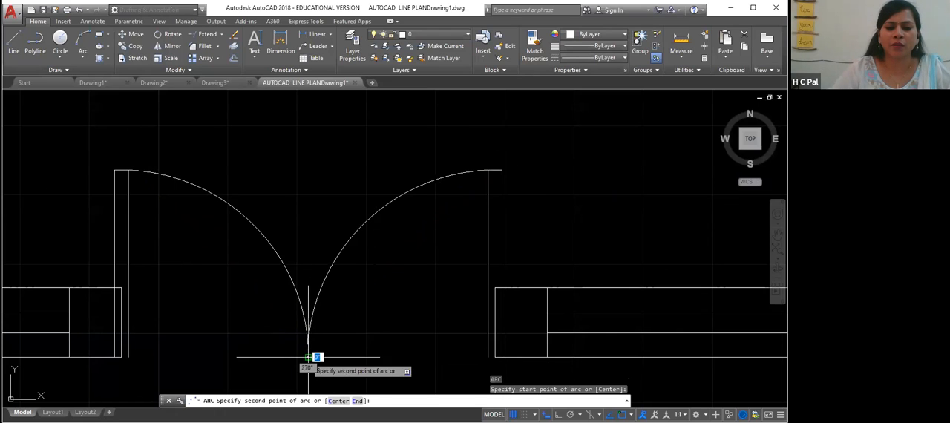
pyautogui.click(308, 352)
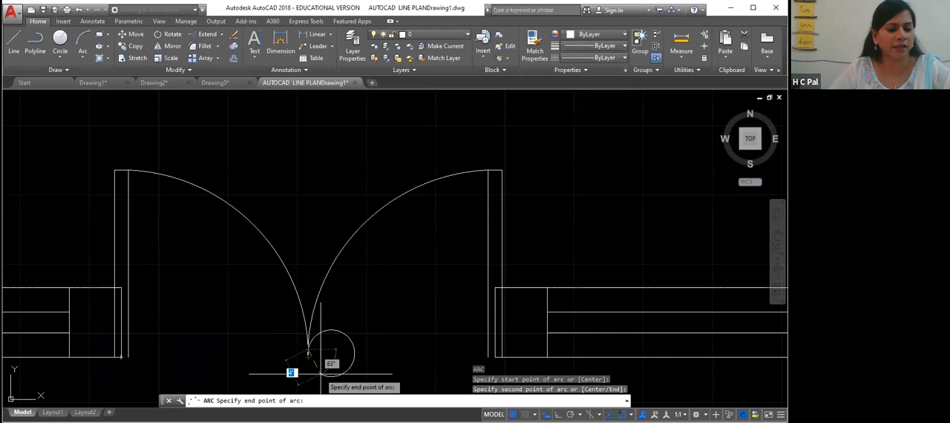
pyautogui.press('Escape')
# - Erase the short vertical guide line at the centre of the opening
pyautogui.click(309, 346)
pyautogui.click(332, 349)
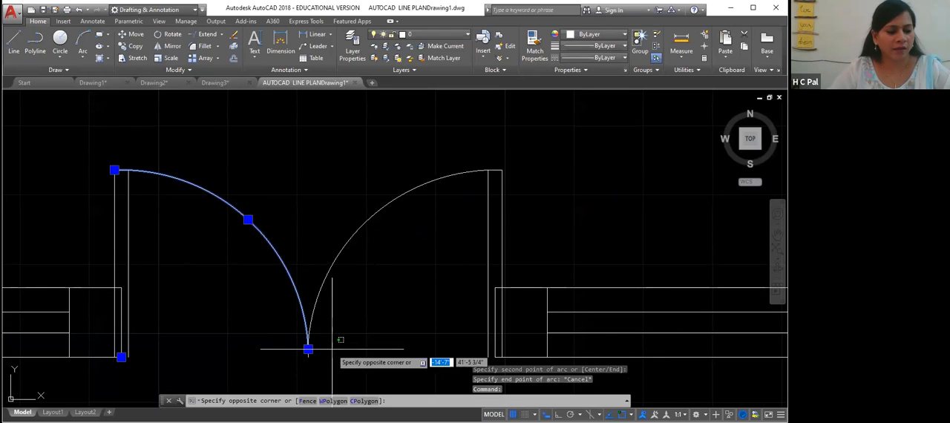
pyautogui.press('Escape')
pyautogui.scroll(2, 331, 348)
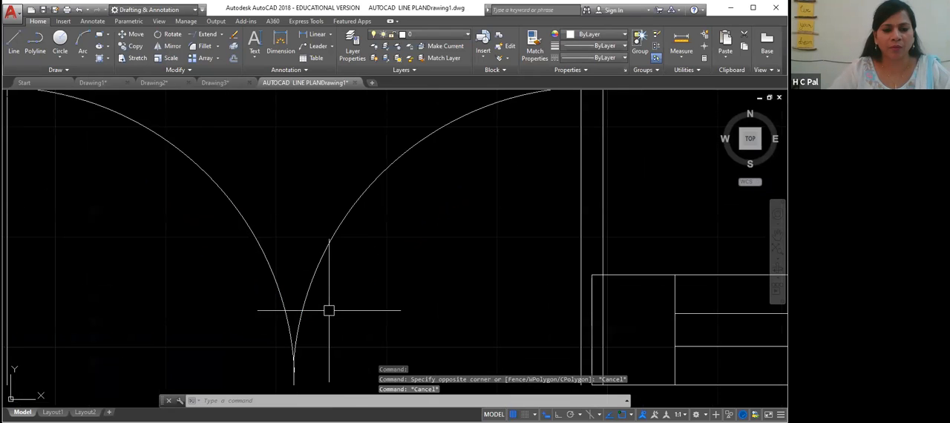
pyautogui.click(299, 377)
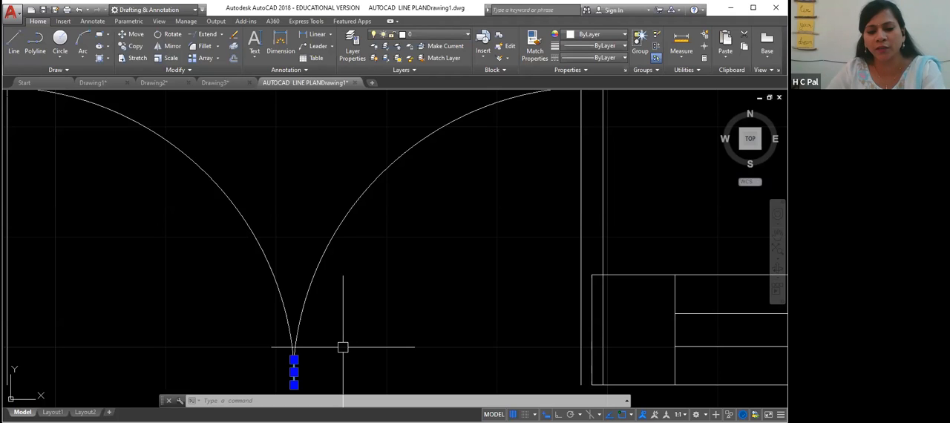
pyautogui.press('Delete')
pyautogui.scroll(-2, 341, 347)
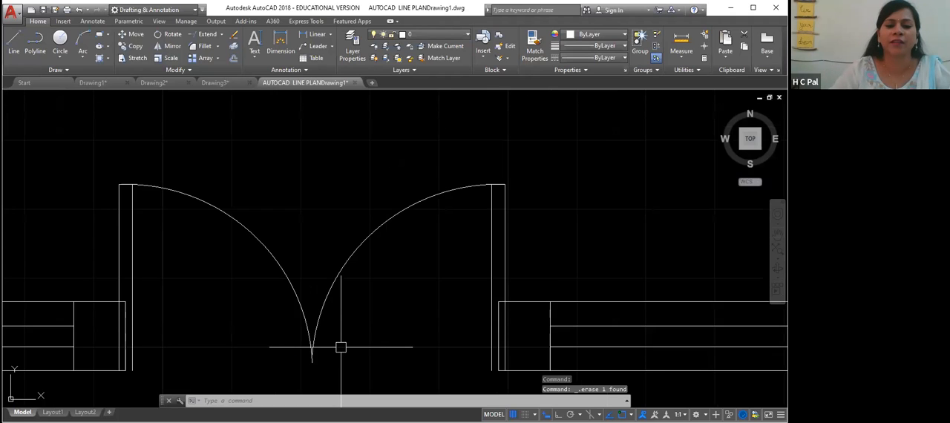
pyautogui.scroll(-2, 341, 347)
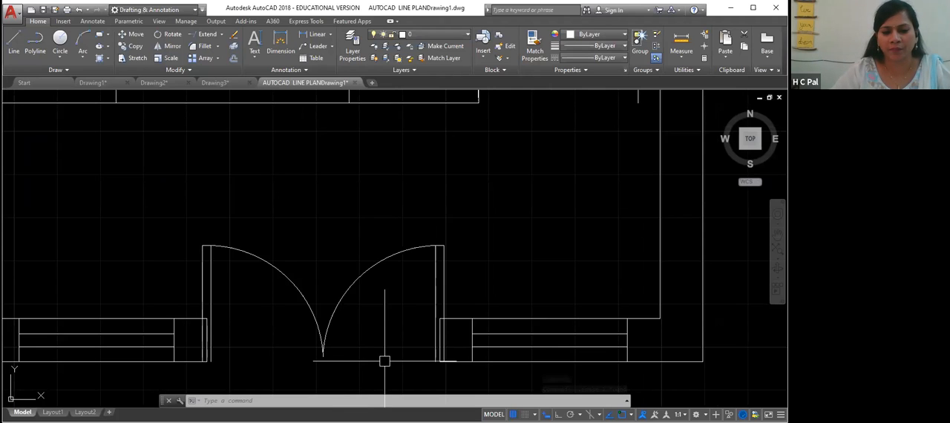
pyautogui.scroll(-2, 394, 345)
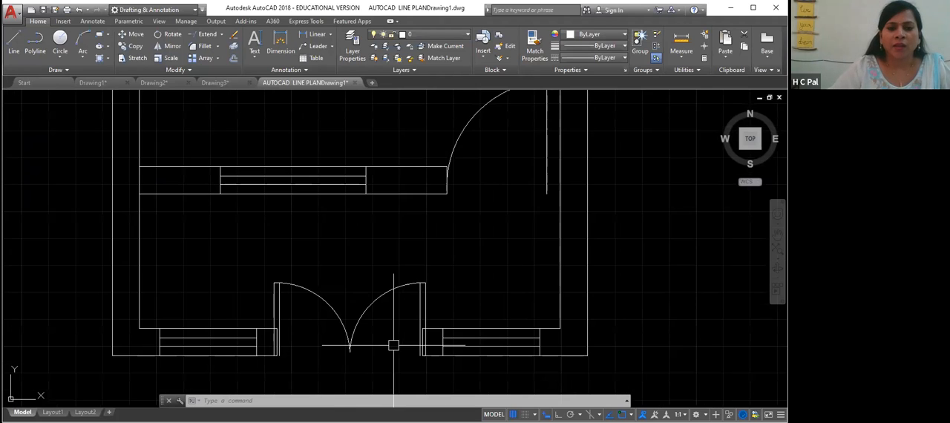
pyautogui.scroll(-2, 394, 346)
pyautogui.scroll(-2, 393, 345)
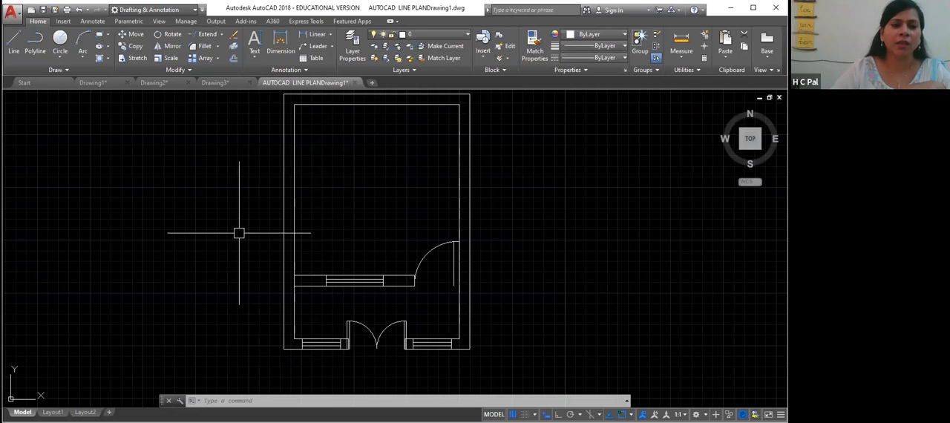
pyautogui.scroll(4, 406, 288)
pyautogui.moveTo(369, 356); pyautogui.dragTo(376, 248, button='middle')
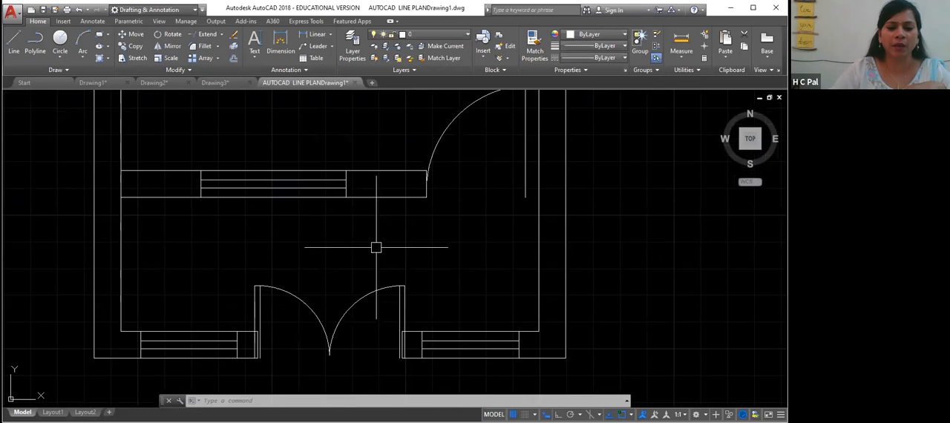
pyautogui.moveTo(358, 324); pyautogui.dragTo(372, 278, button='middle')
pyautogui.moveTo(351, 344); pyautogui.dragTo(368, 306, button='middle')
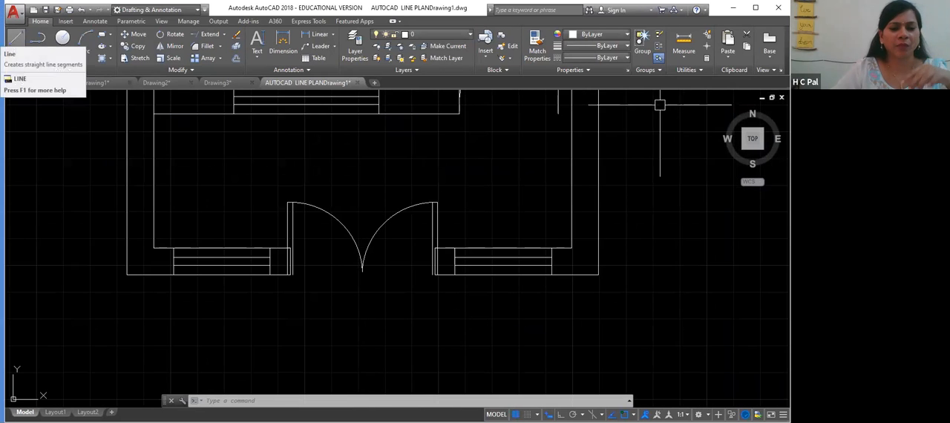
# - Draw a line outline 1'6" deep and 3' wide hanging below the left window, closing back to the wall
pyautogui.click(15, 38)
pyautogui.click(173, 275)
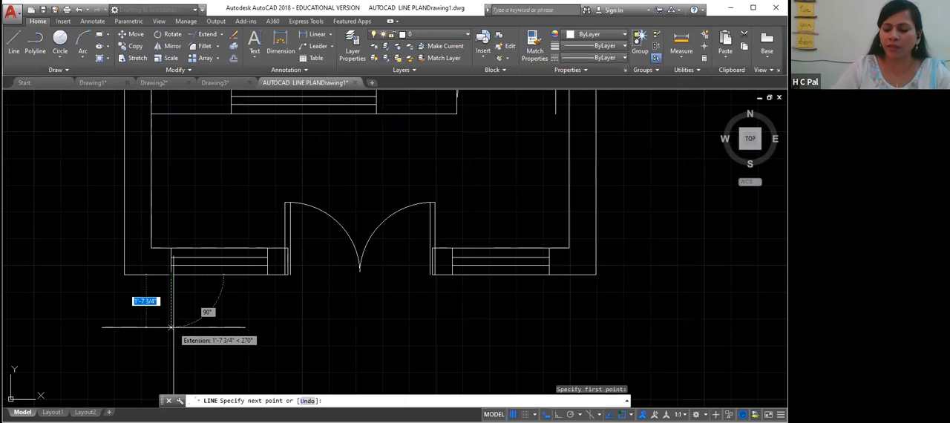
pyautogui.write("1'")
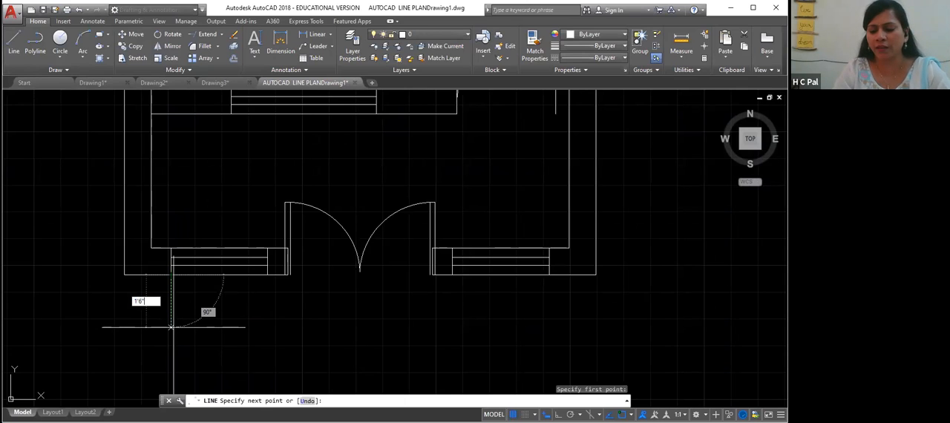
pyautogui.write('6"')
pyautogui.press('Return')
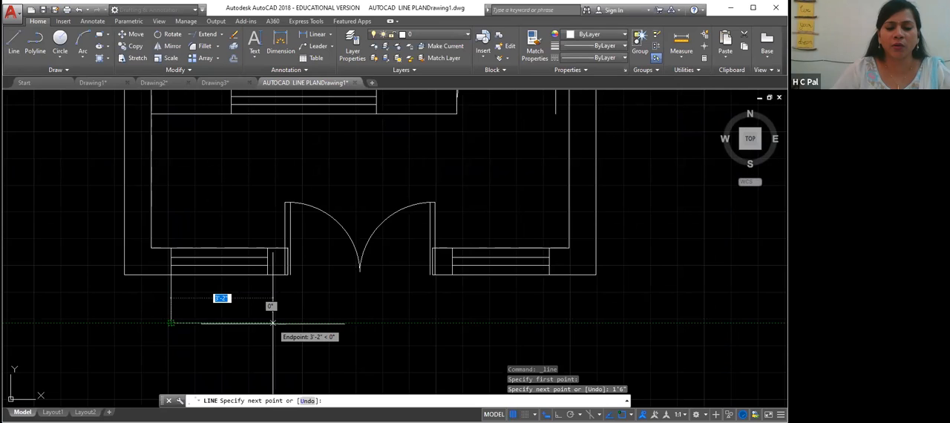
pyautogui.write('3')
pyautogui.press('F8')
pyautogui.write('3')
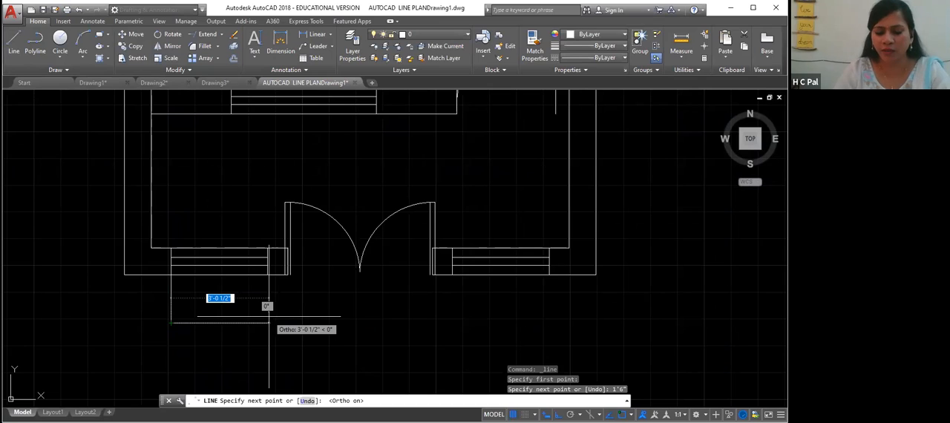
pyautogui.write("3'")
pyautogui.press('Return')
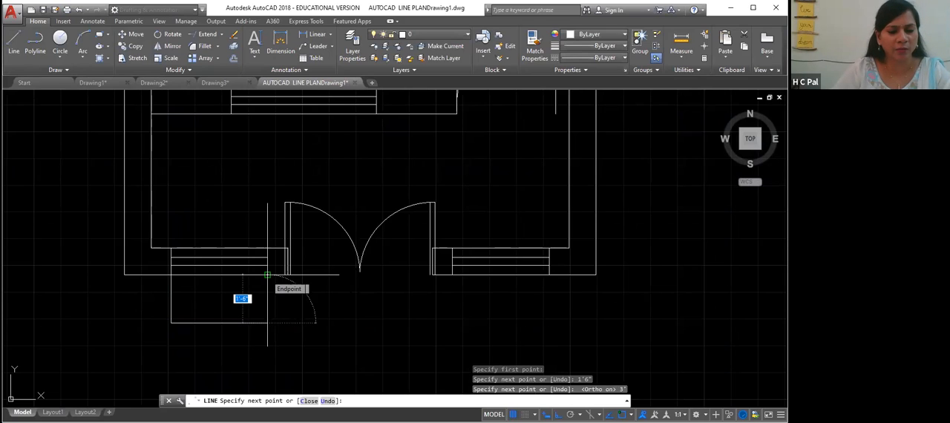
pyautogui.click(268, 274)
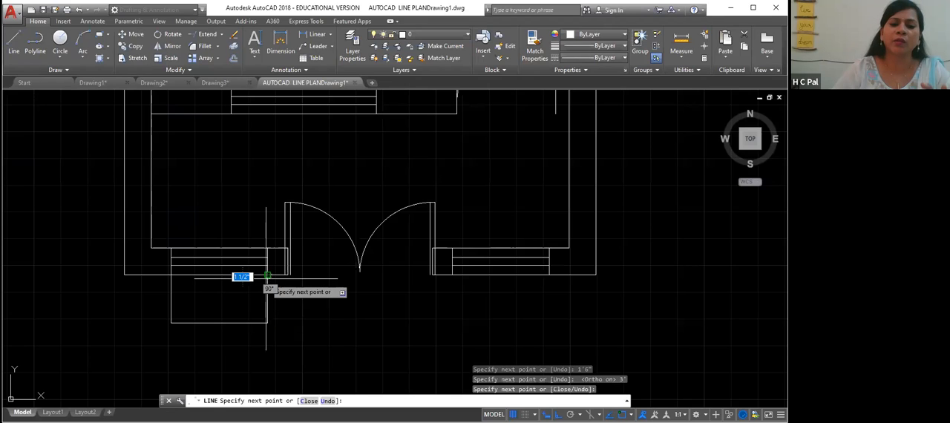
pyautogui.press('Return')
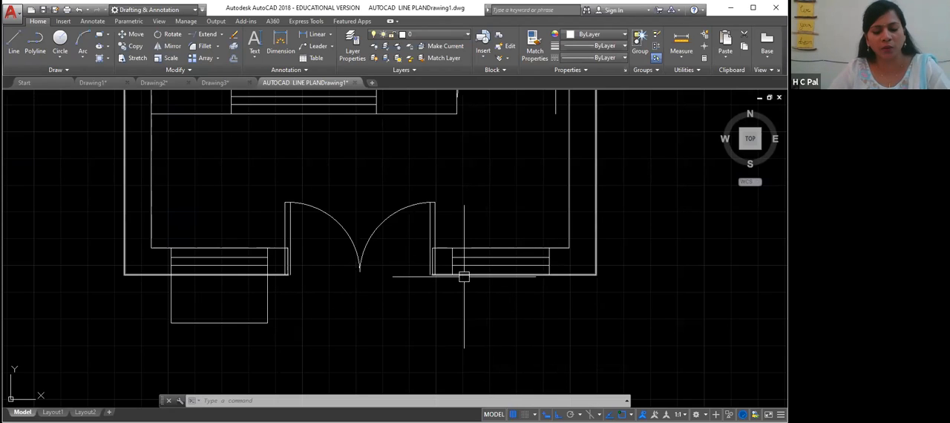
# - Draw a matching 1'6" deep line outline below the right window, closing back to the wall
pyautogui.write('l')
pyautogui.press('Return')
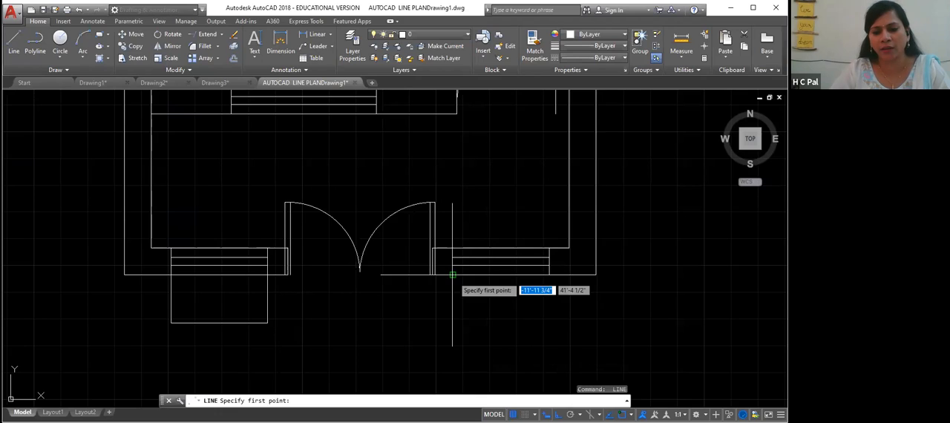
pyautogui.click(453, 275)
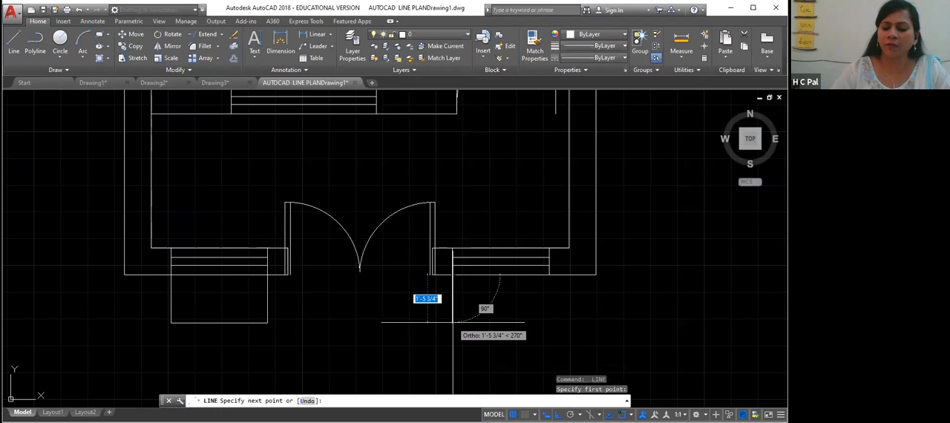
pyautogui.write("1'6")
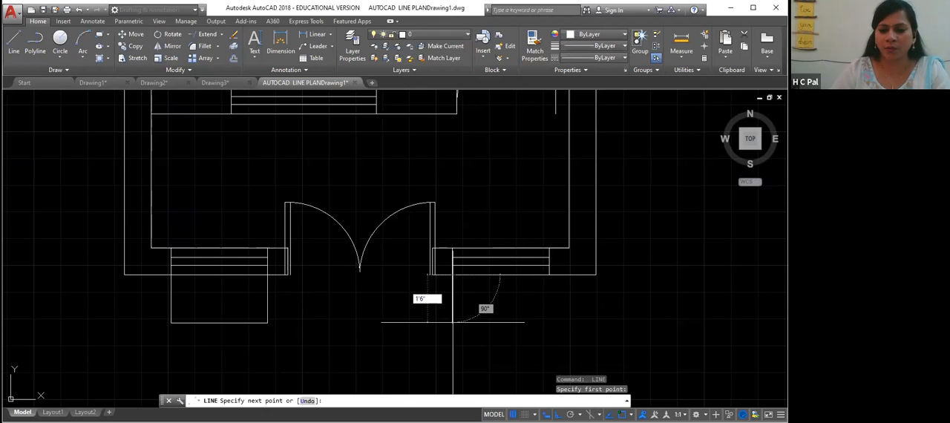
pyautogui.press('Return')
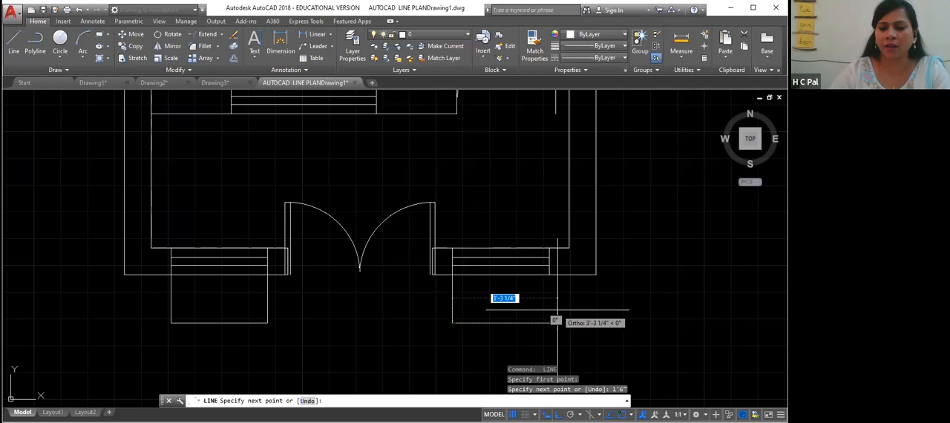
pyautogui.click(550, 323)
pyautogui.rightClick(551, 275)
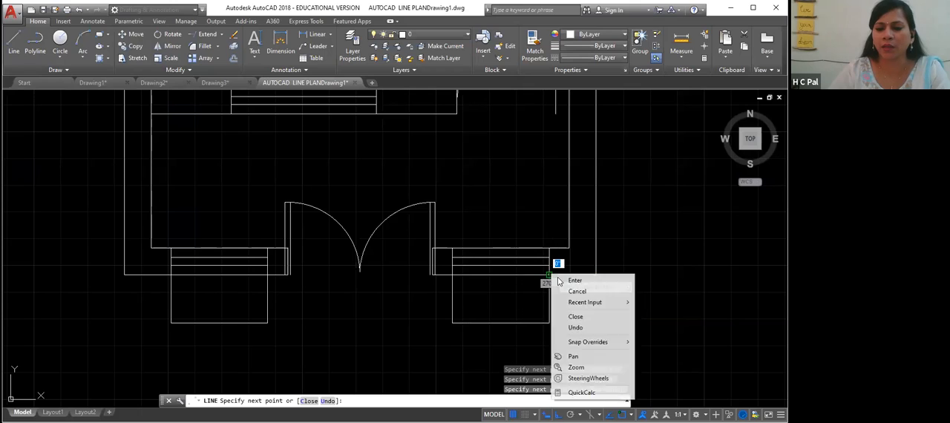
pyautogui.click(560, 280)
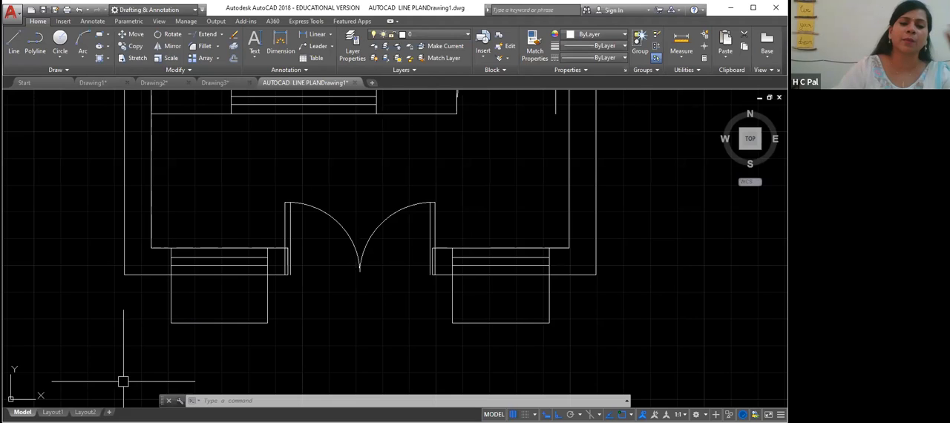
pyautogui.click(268, 294)
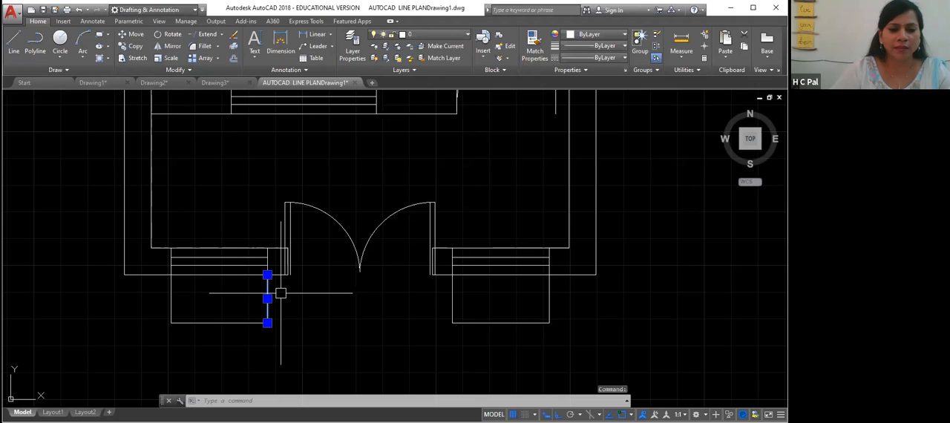
pyautogui.click(291, 312)
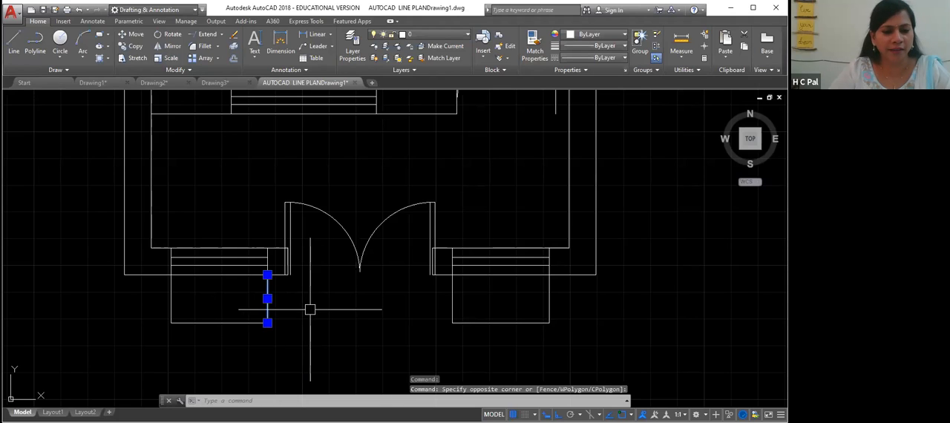
pyautogui.press('Escape')
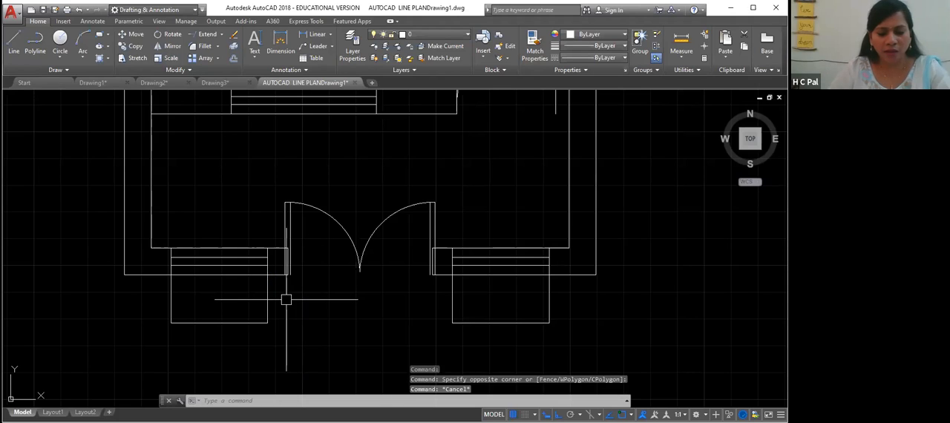
# - Offset the four vertical sides of both outlines 3" outward
pyautogui.write('o')
pyautogui.press('Return')
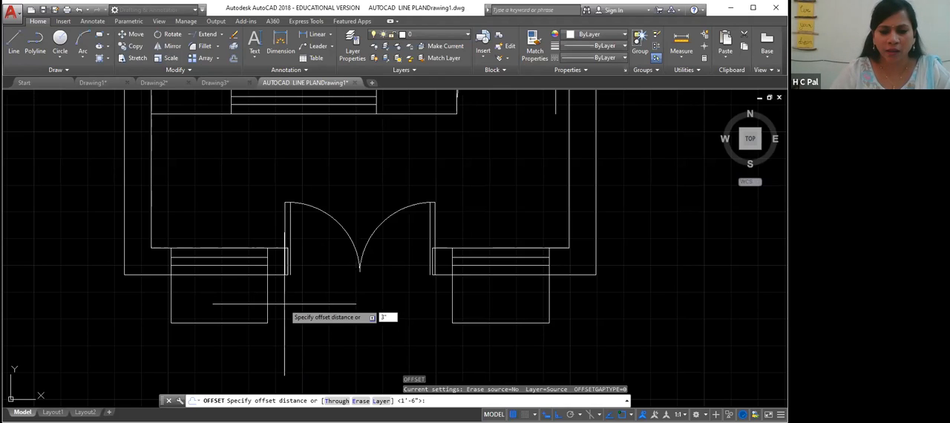
pyautogui.press('Return')
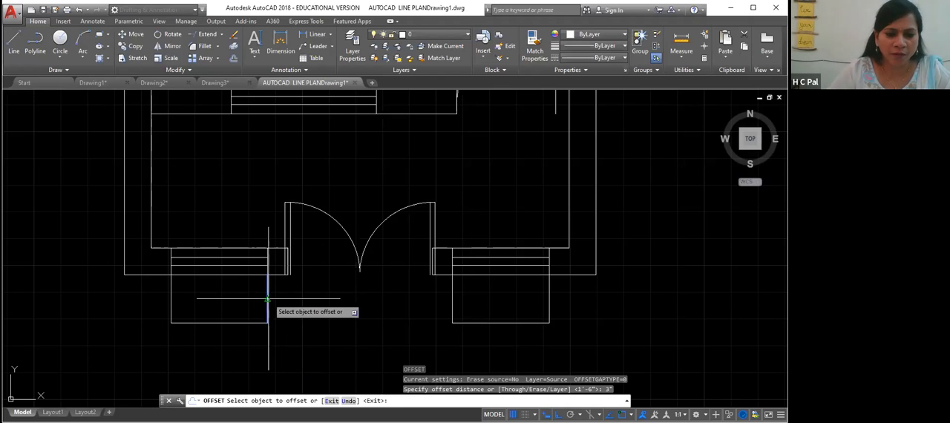
pyautogui.click(267, 299)
pyautogui.click(273, 298)
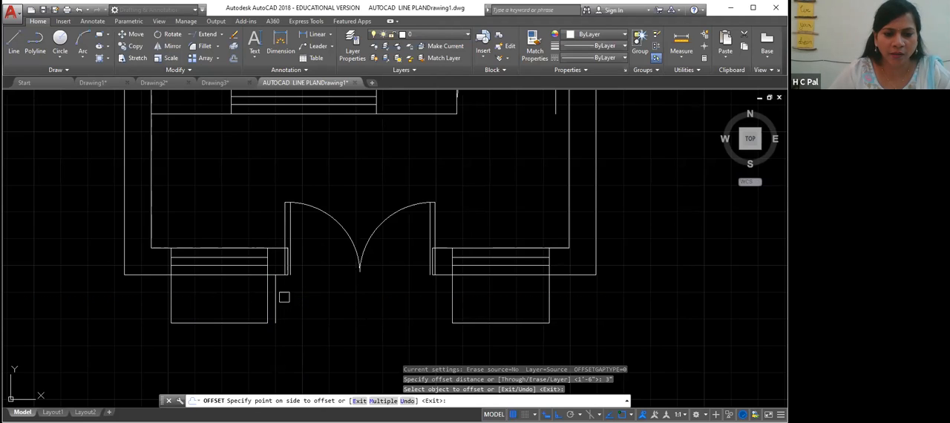
pyautogui.click(172, 299)
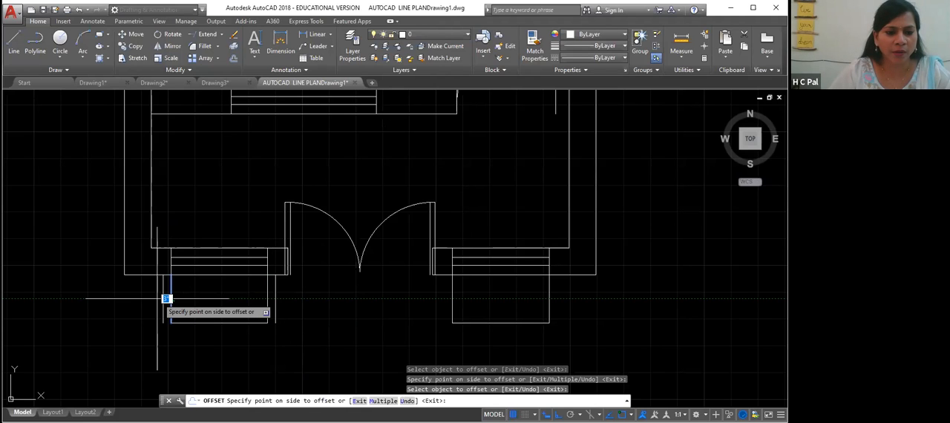
pyautogui.click(165, 298)
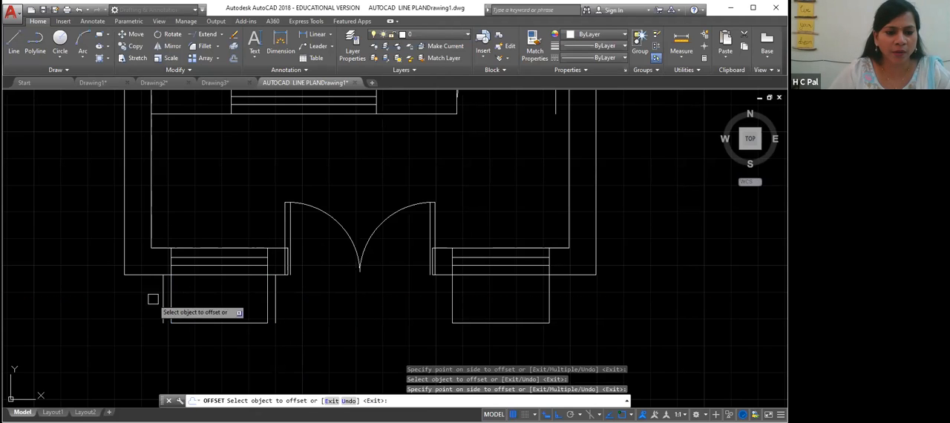
pyautogui.click(547, 295)
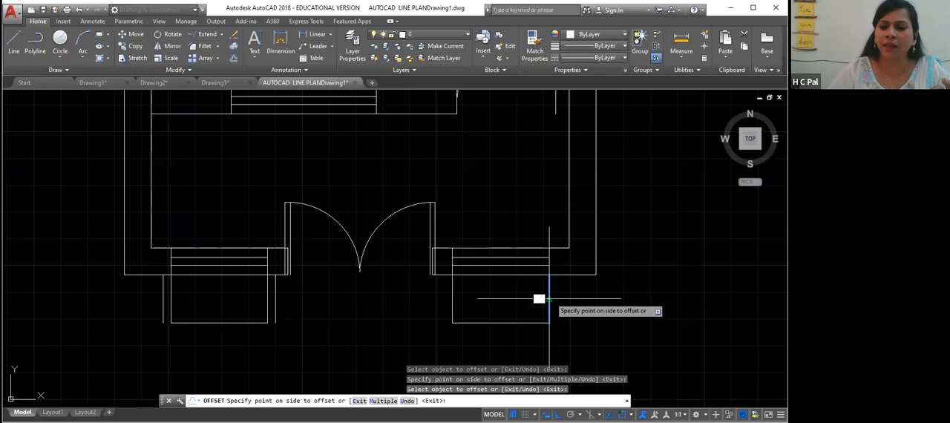
pyautogui.click(571, 297)
pyautogui.click(452, 297)
pyautogui.click(432, 297)
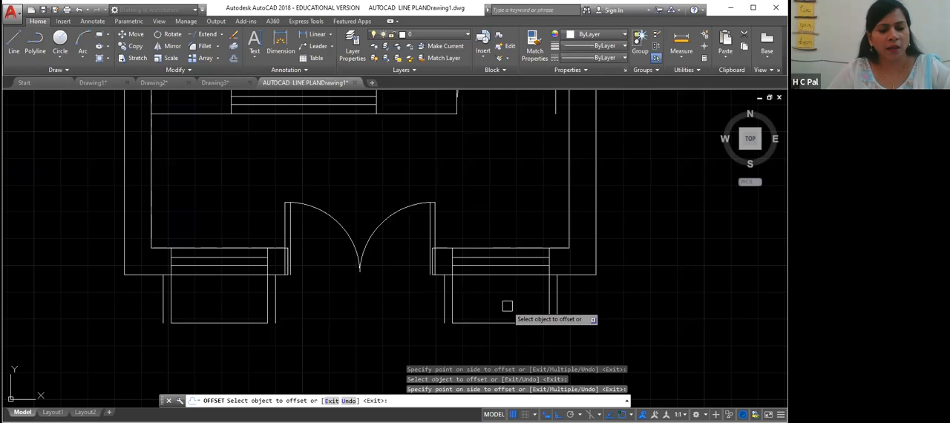
pyautogui.press('Escape')
# - Erase the four original vertical sides of both outlines
pyautogui.click(452, 297)
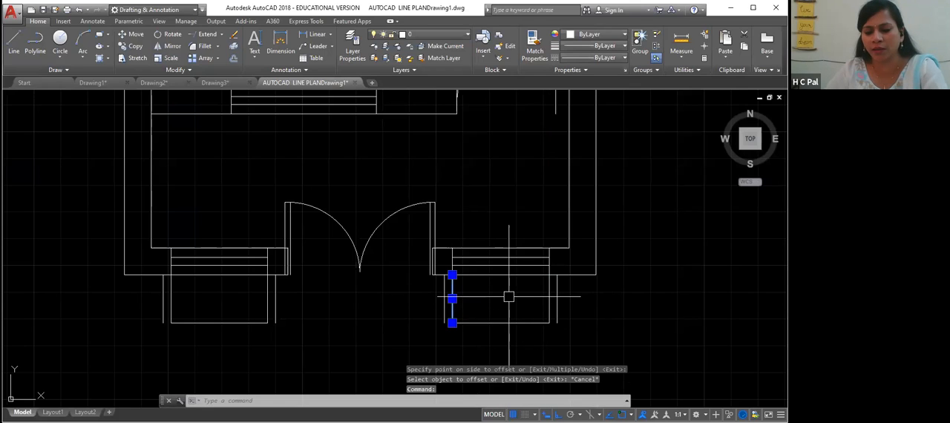
pyautogui.press('Delete')
pyautogui.click(549, 294)
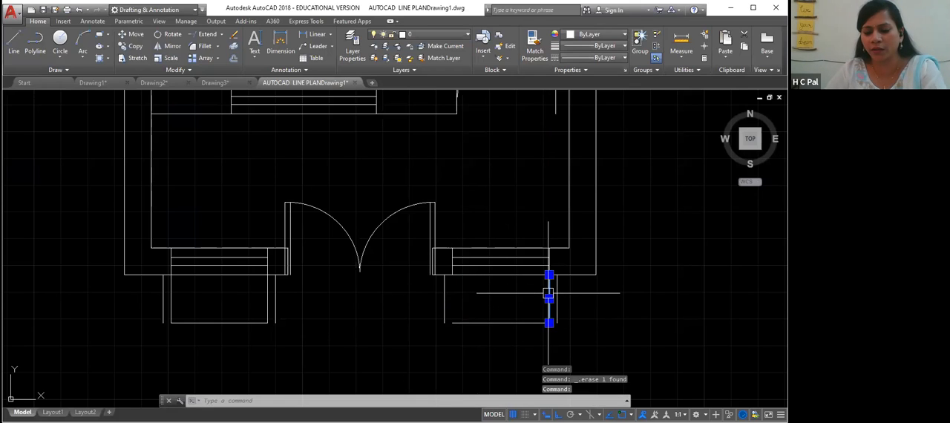
pyautogui.press('Delete')
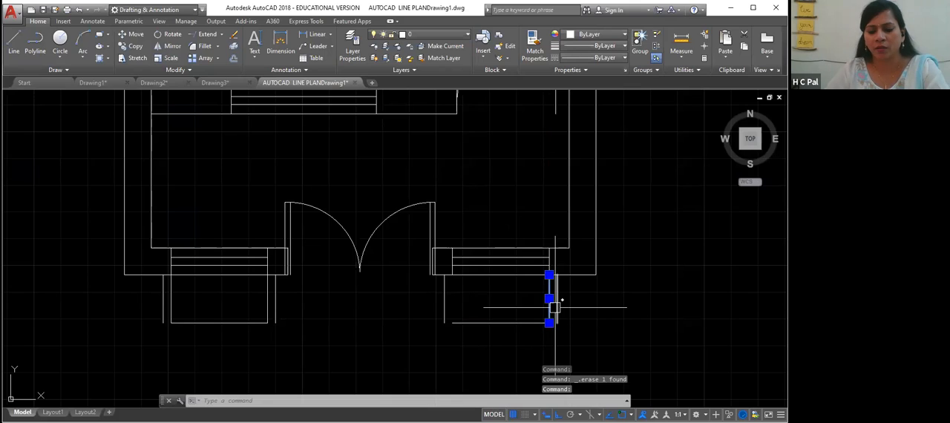
pyautogui.press('Delete')
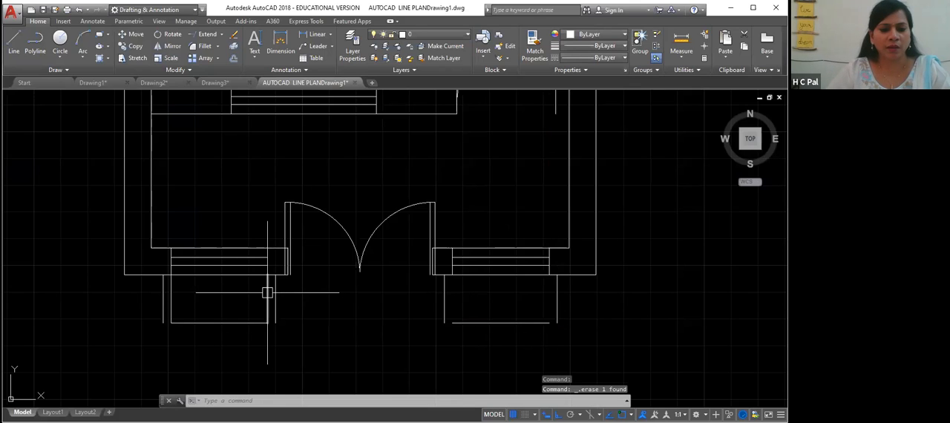
pyautogui.click(267, 294)
pyautogui.press('Delete')
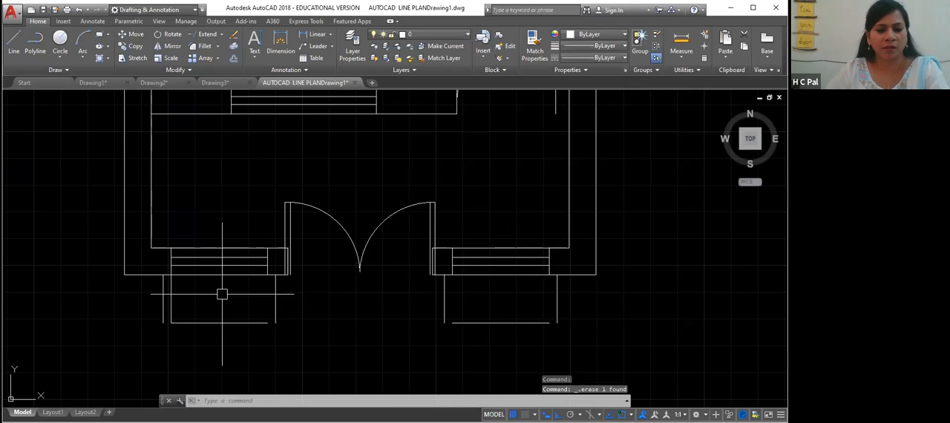
pyautogui.click(170, 298)
pyautogui.press('Delete')
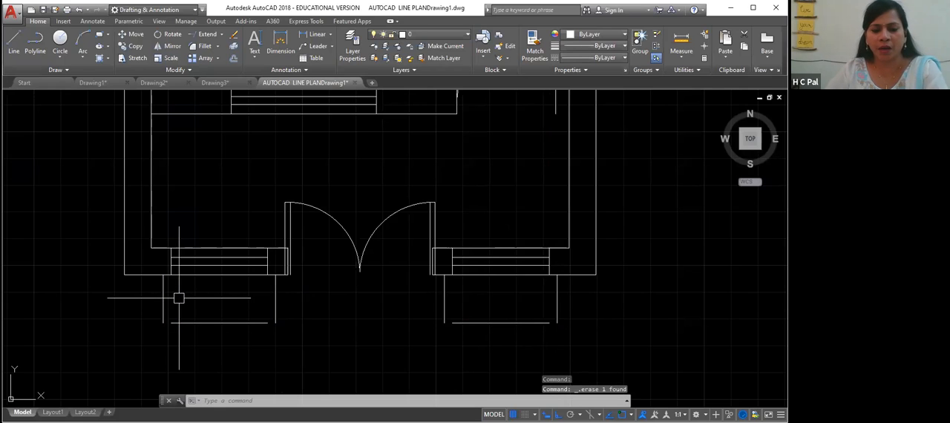
# - Extend the bottom line of the left window's projection outline to meet both of its side lines
pyautogui.scroll(4, 326, 318)
pyautogui.moveTo(232, 312); pyautogui.dragTo(399, 278, button='middle')
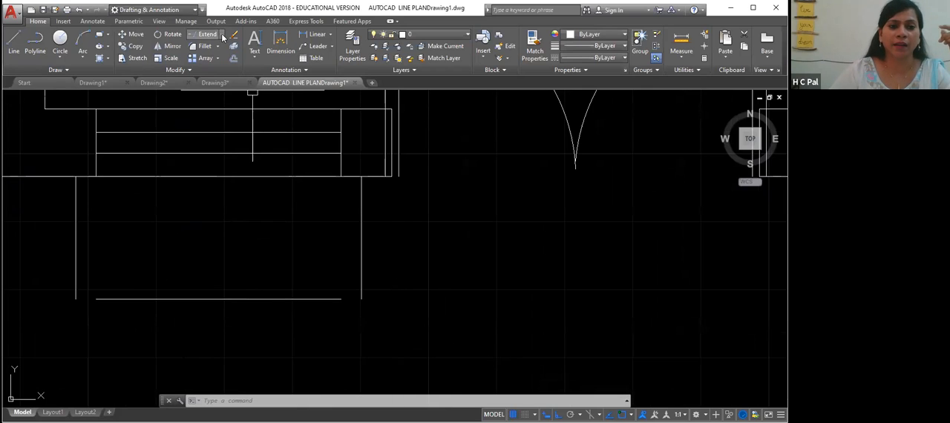
pyautogui.click(220, 34)
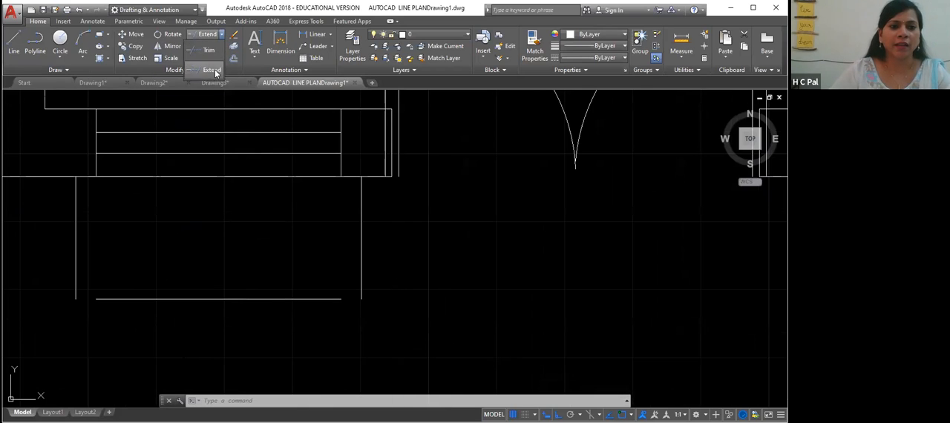
pyautogui.click(213, 70)
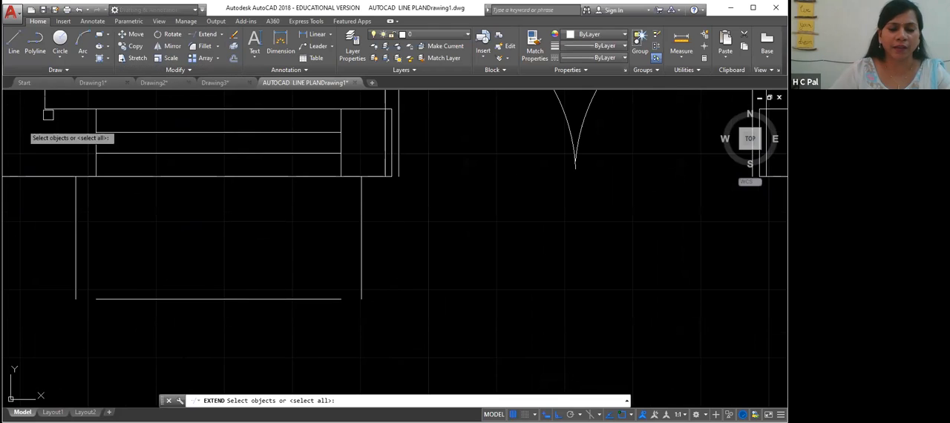
pyautogui.click(361, 260)
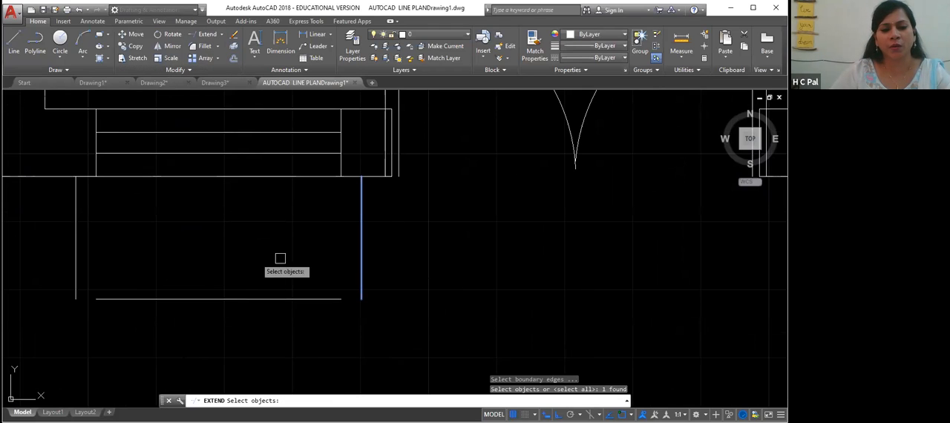
pyautogui.click(75, 248)
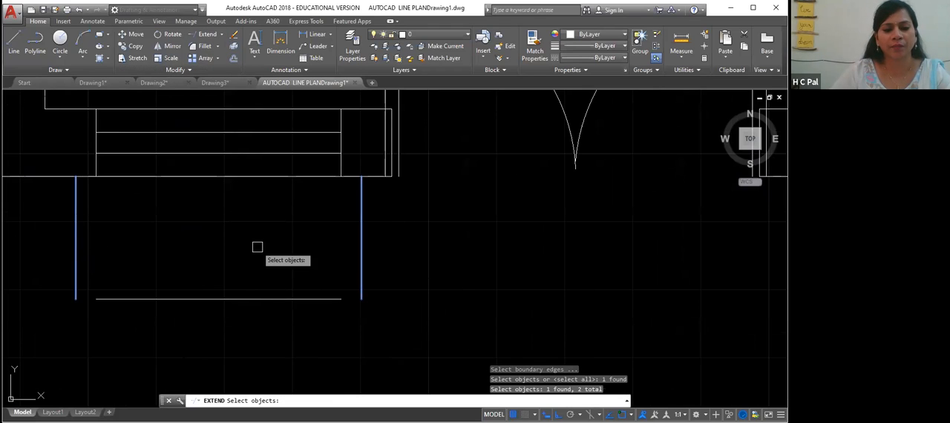
pyautogui.press('Return')
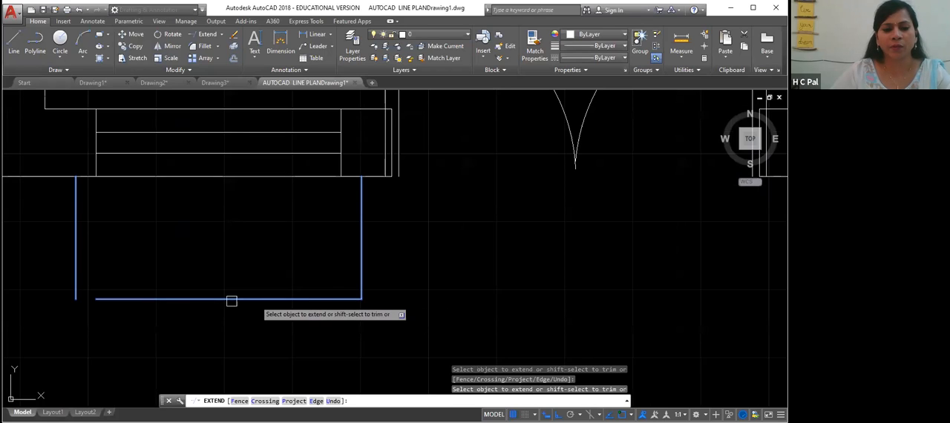
pyautogui.click(159, 299)
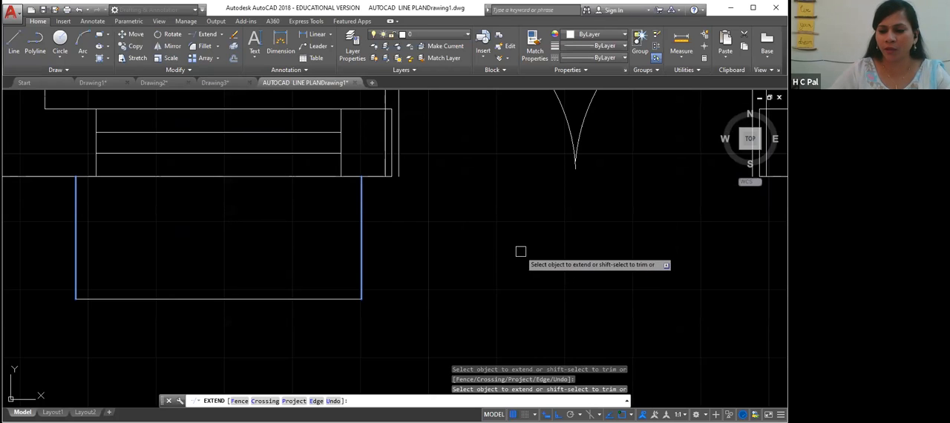
# - Try to extend the bottom line of the right window's projection outline to its side lines
pyautogui.moveTo(520, 252); pyautogui.dragTo(216, 268, button='middle')
pyautogui.moveTo(505, 265); pyautogui.dragTo(256, 266, button='middle')
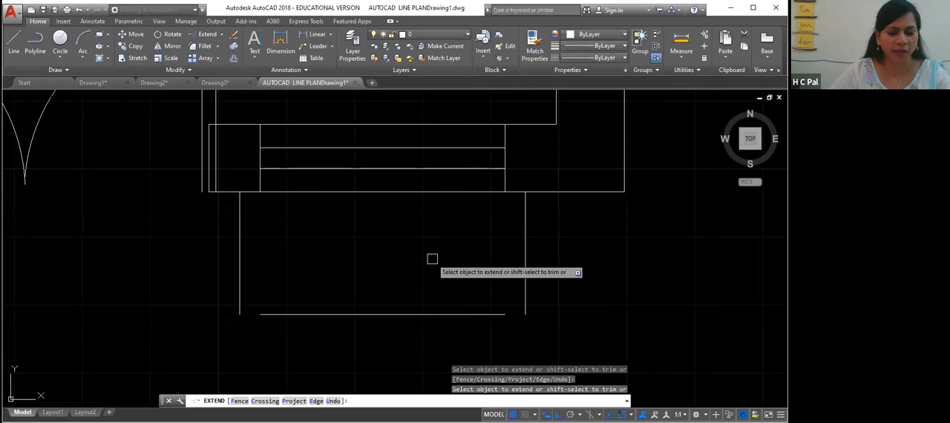
pyautogui.click(526, 259)
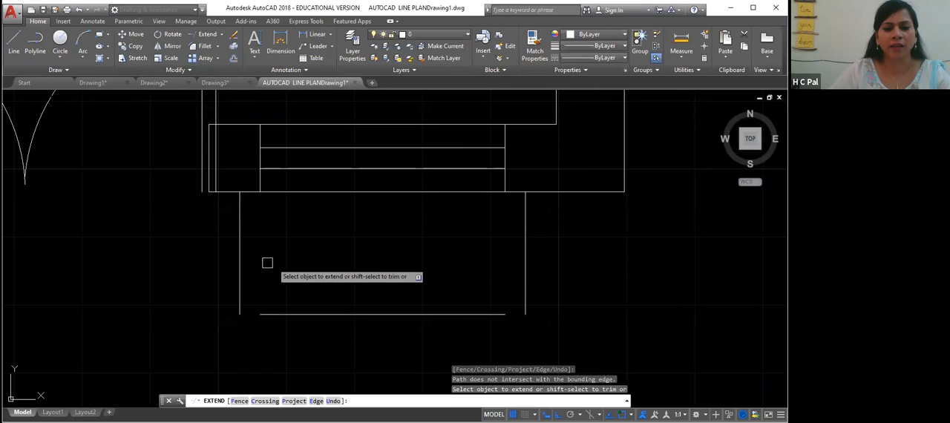
pyautogui.click(408, 315)
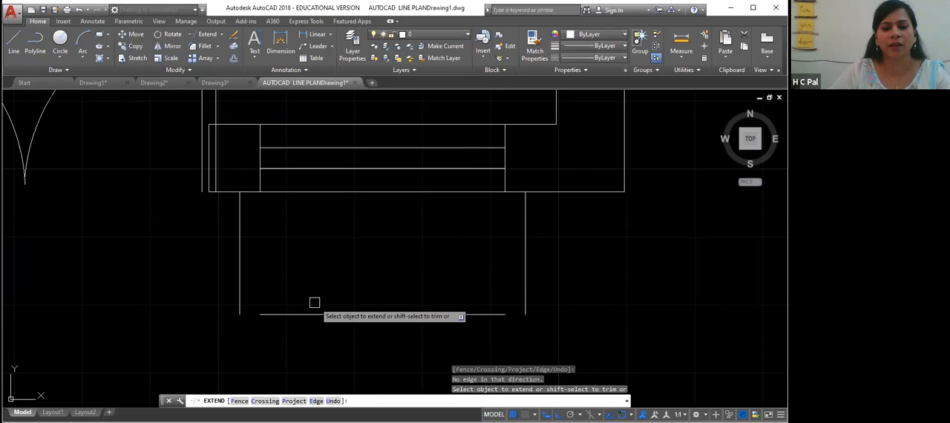
pyautogui.click(286, 319)
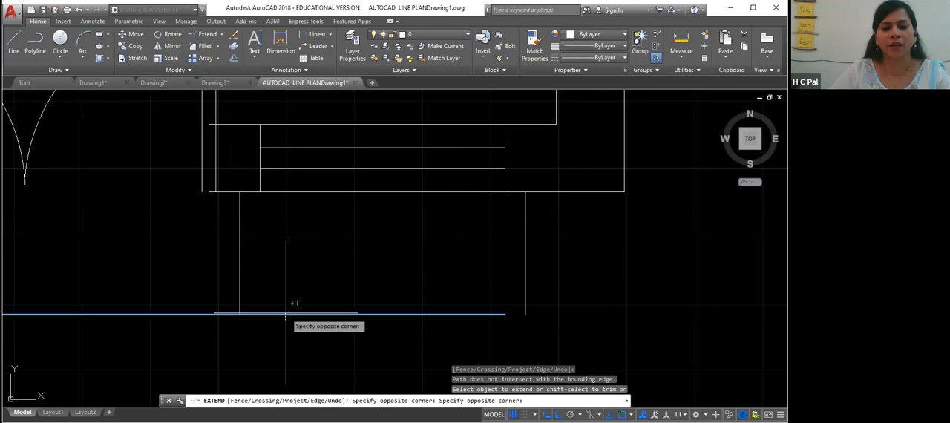
pyautogui.click(286, 313)
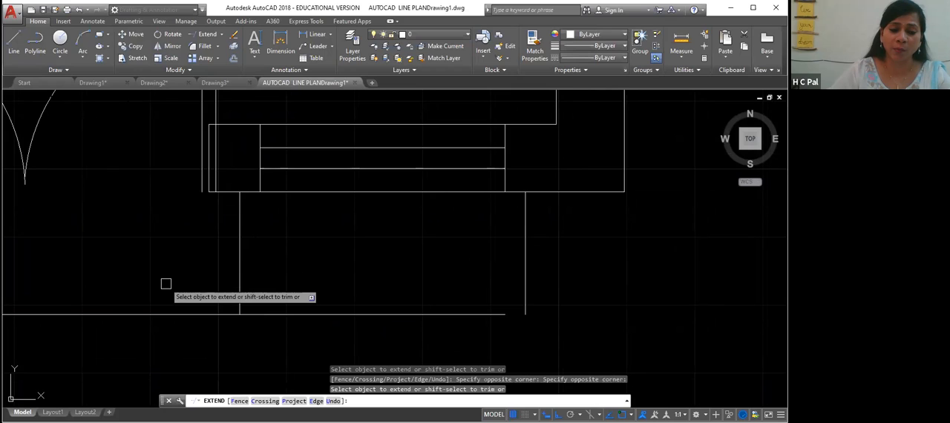
pyautogui.moveTo(165, 284); pyautogui.dragTo(410, 264, button='middle')
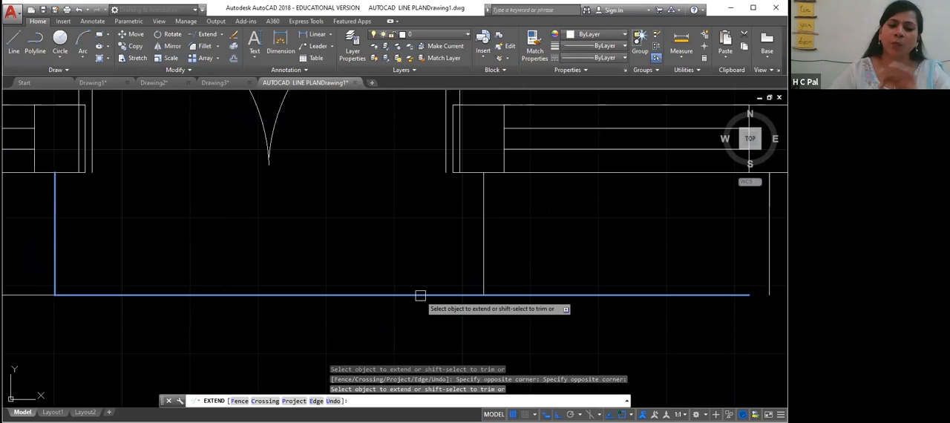
pyautogui.press('Escape')
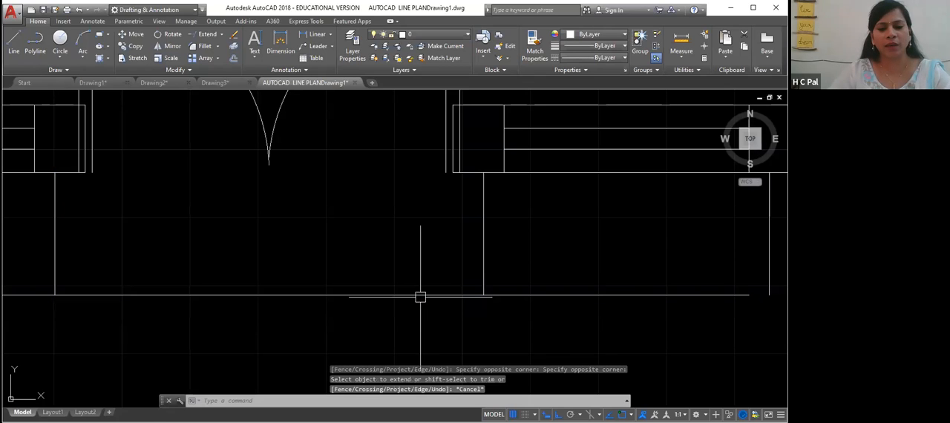
# - Erase the overextended bottom line and undo back to before the extensions
pyautogui.click(419, 295)
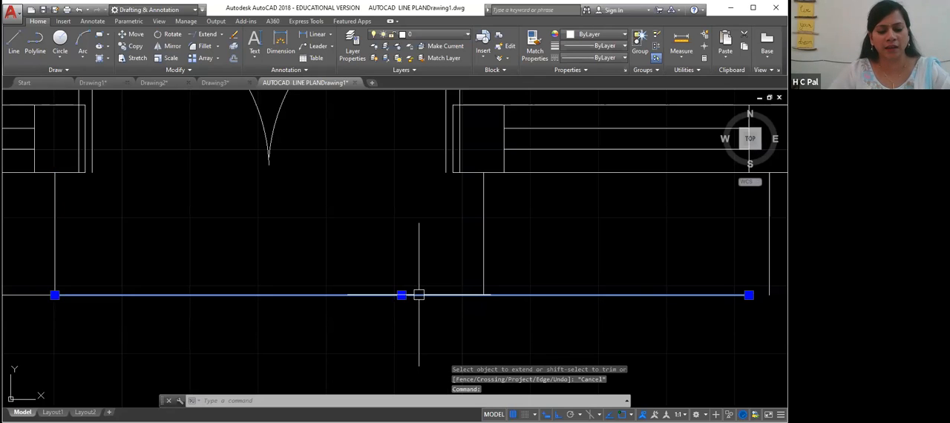
pyautogui.press('Delete')
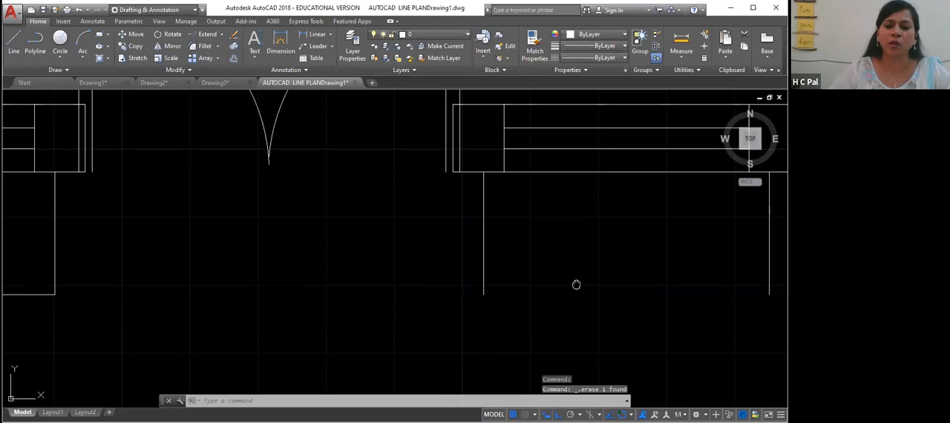
pyautogui.moveTo(576, 284); pyautogui.dragTo(377, 310, button='middle')
pyautogui.hotkey('ctrl', 'z')
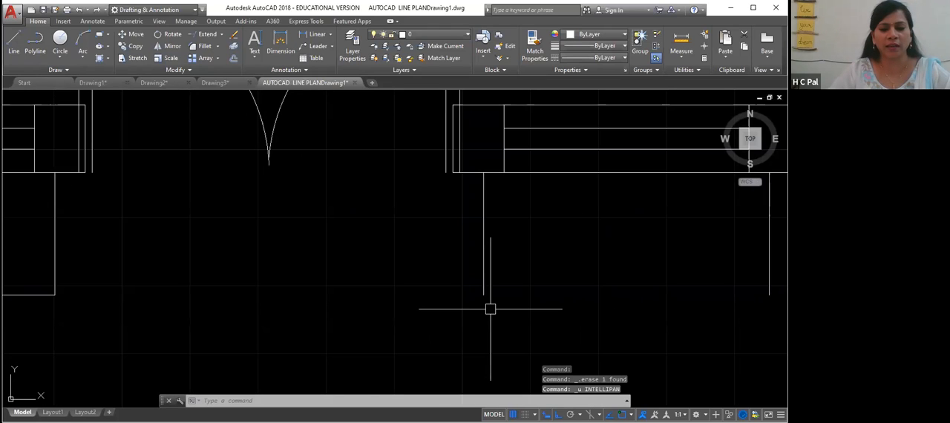
pyautogui.hotkey('ctrl', 'z')
pyautogui.hotkey('ctrl', 'z')
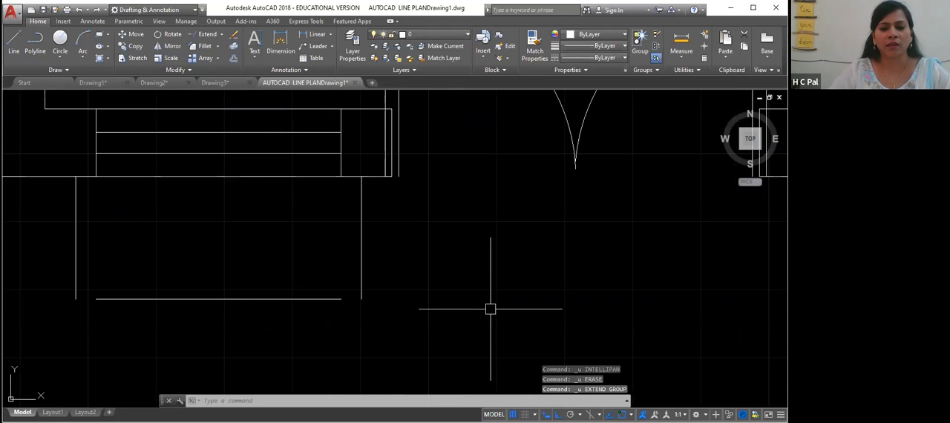
# - Extend the left projection outline's bottom line so it meets both side lines, closing the outline
pyautogui.moveTo(527, 297)
pyautogui.mouseDown(button='middle')
pyautogui.moveTo(399, 310)
pyautogui.moveTo(297, 302)
pyautogui.moveTo(382, 297)
pyautogui.moveTo(532, 314)
pyautogui.mouseUp(button='middle')
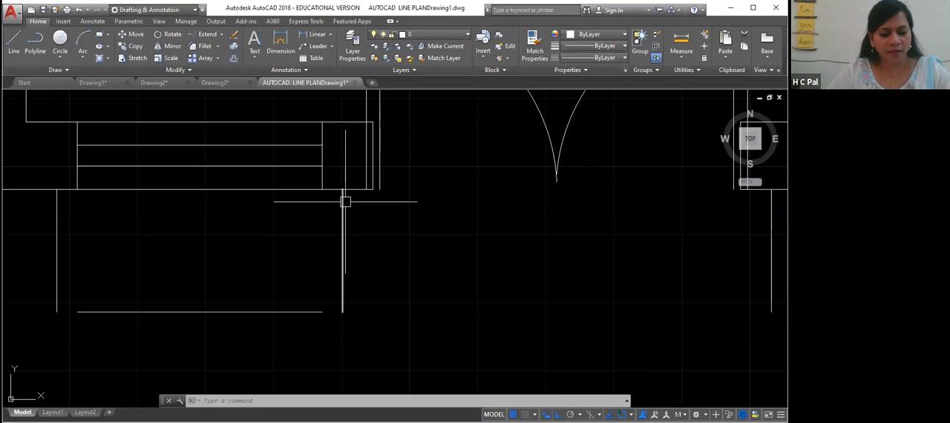
pyautogui.write('EX')
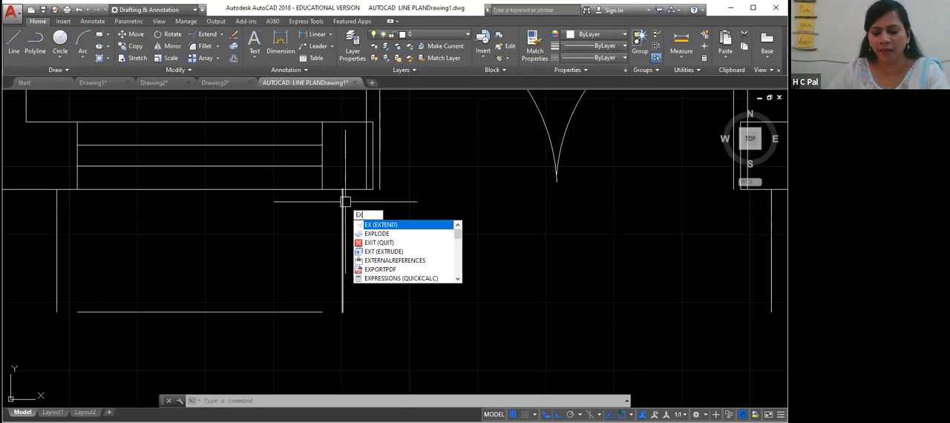
pyautogui.press('Return')
pyautogui.click(343, 258)
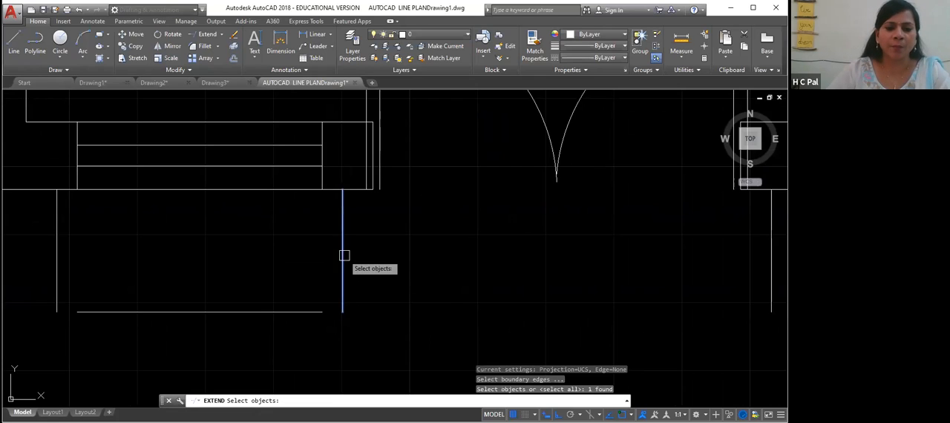
pyautogui.click(53, 236)
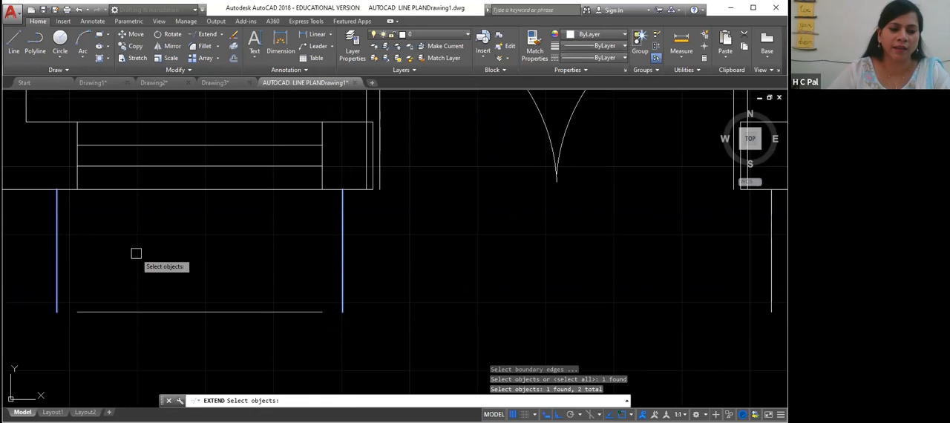
pyautogui.press('Return')
pyautogui.click(210, 313)
pyautogui.click(148, 312)
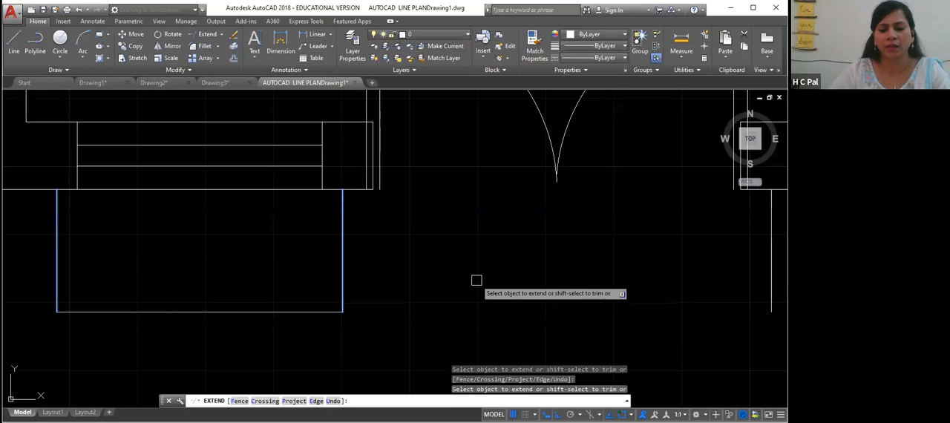
pyautogui.press('Escape')
# - Extend the right projection outline's bottom line so it meets both side lines, closing the outline
pyautogui.moveTo(528, 278); pyautogui.dragTo(144, 305, button='middle')
pyautogui.moveTo(481, 311); pyautogui.dragTo(310, 299, button='middle')
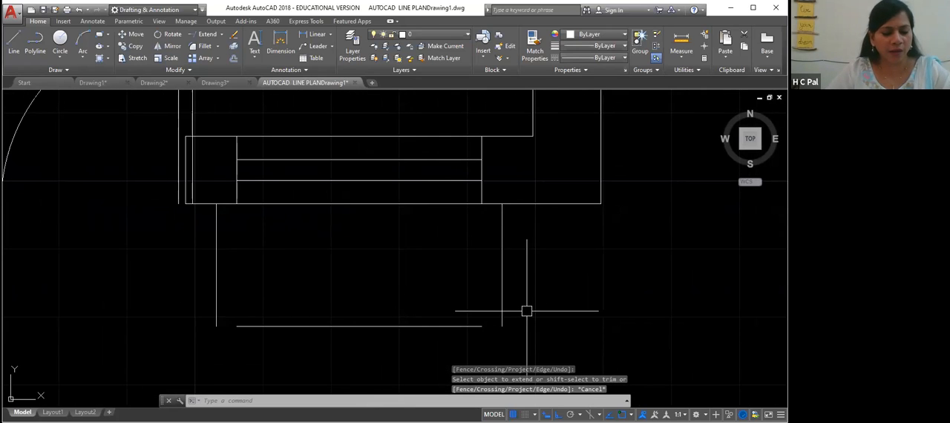
pyautogui.press('Return')
pyautogui.click(502, 275)
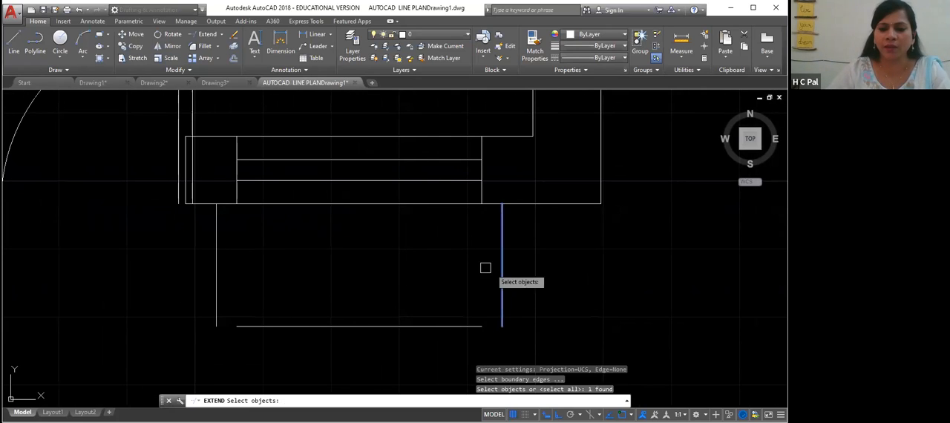
pyautogui.click(216, 263)
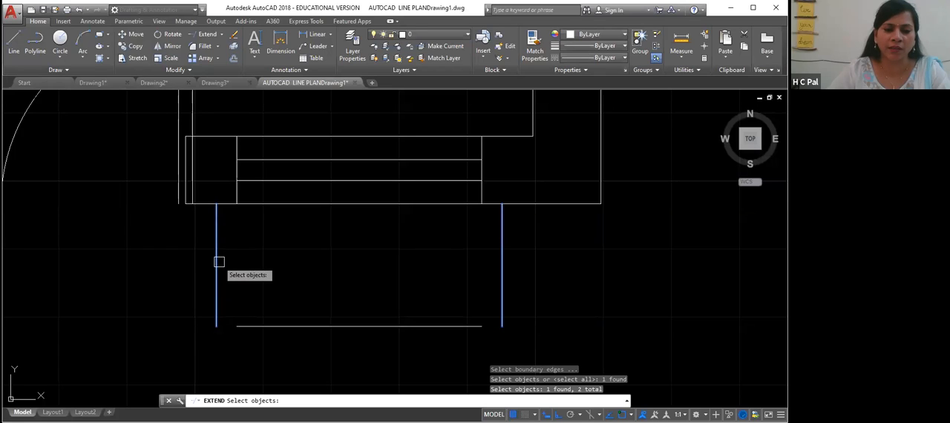
pyautogui.press('Return')
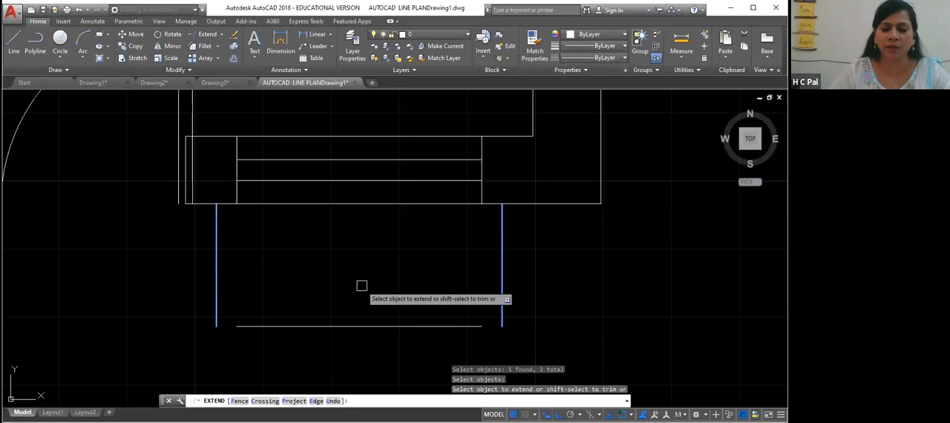
pyautogui.click(382, 326)
pyautogui.click(331, 325)
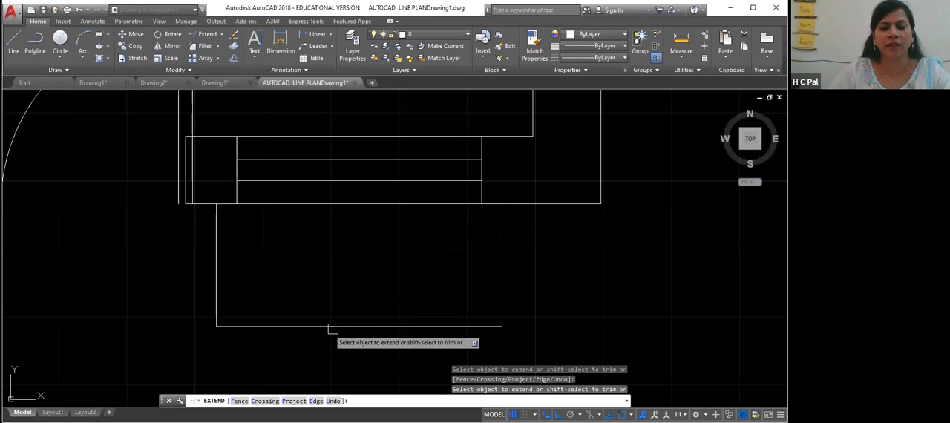
pyautogui.scroll(-5, 545, 309)
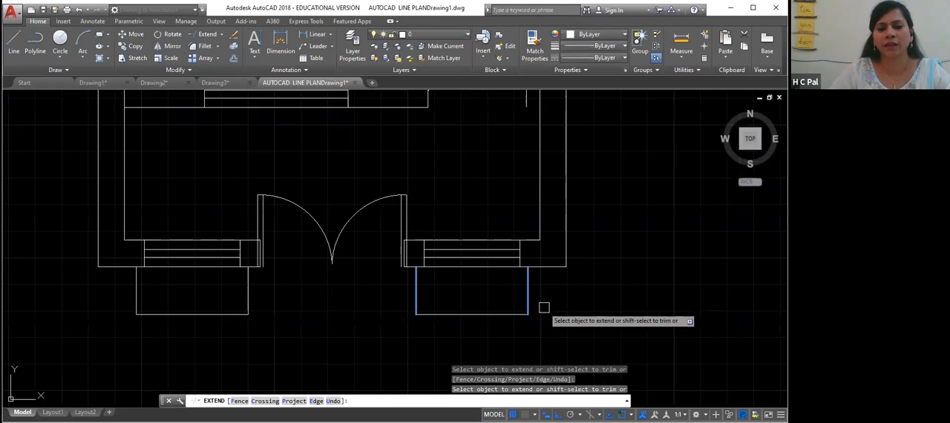
pyautogui.moveTo(315, 332); pyautogui.dragTo(321, 313, button='middle')
pyautogui.rightClick(351, 328)
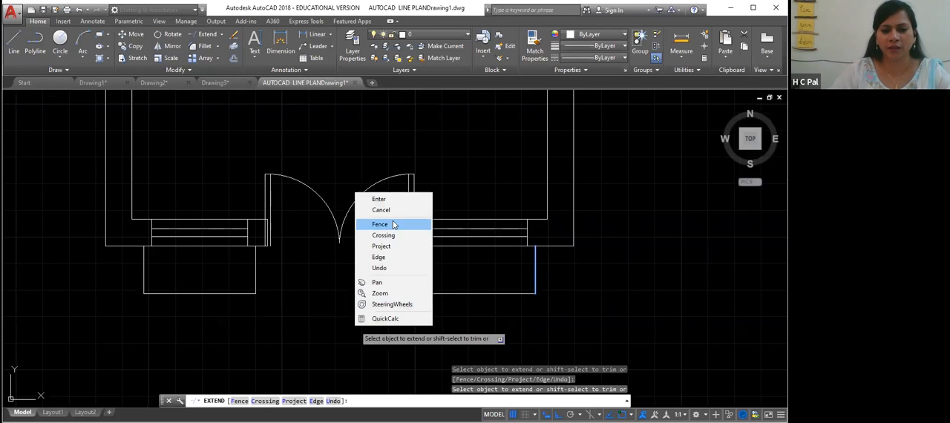
pyautogui.click(386, 198)
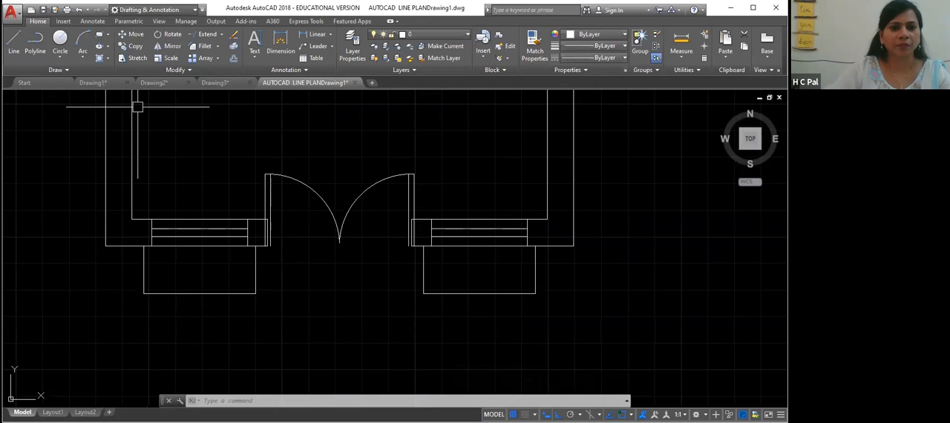
# - Hatch both window projection outlines with the ANGLE pattern
pyautogui.click(107, 60)
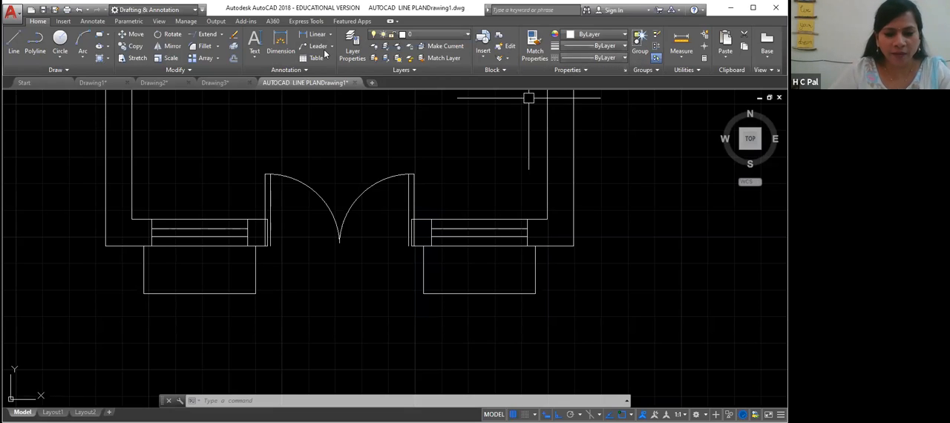
pyautogui.write('h')
pyautogui.press('Return')
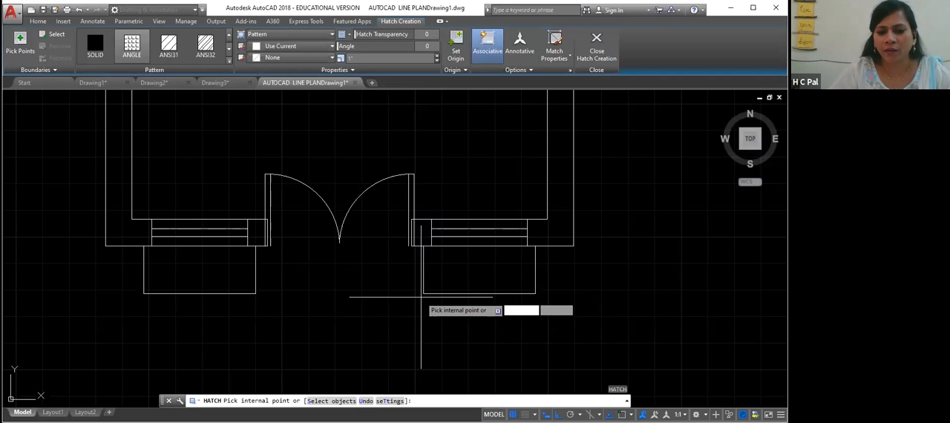
pyautogui.click(423, 295)
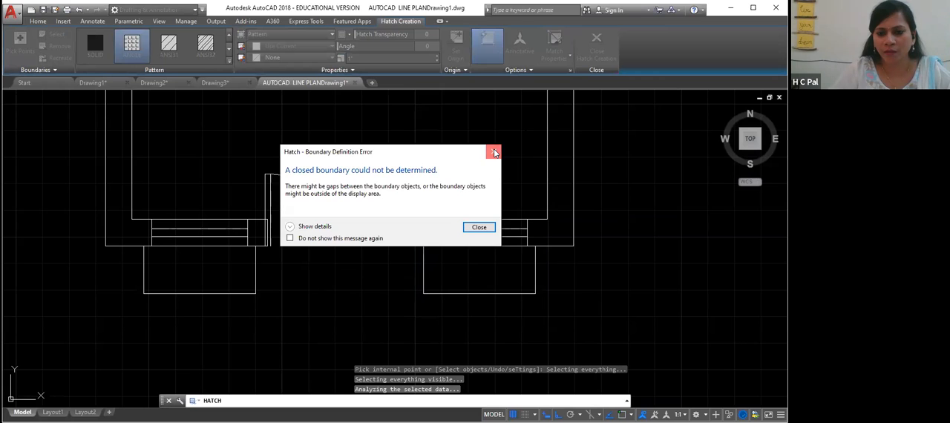
pyautogui.click(494, 152)
pyautogui.click(533, 288)
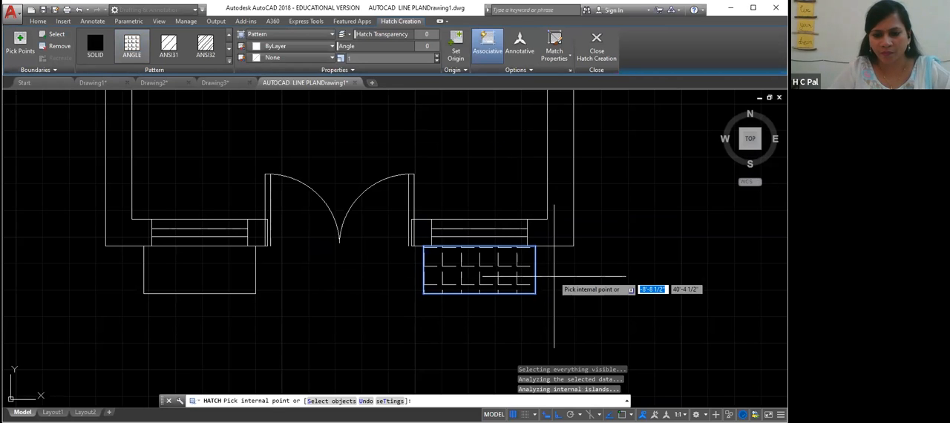
pyautogui.click(161, 274)
pyautogui.rightClick(293, 295)
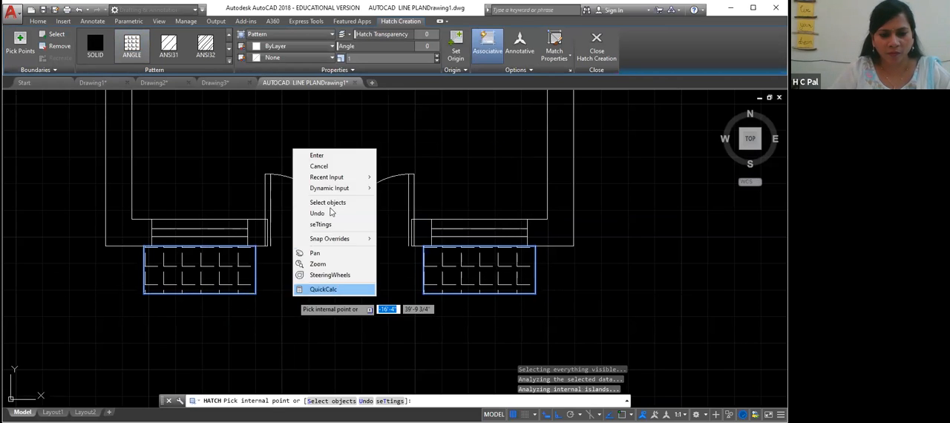
pyautogui.click(318, 156)
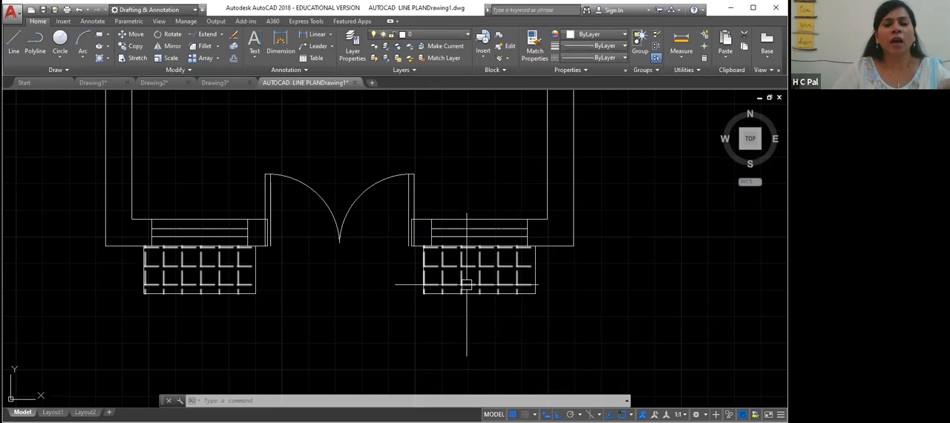
pyautogui.scroll(2, 424, 288)
pyautogui.scroll(-2, 424, 288)
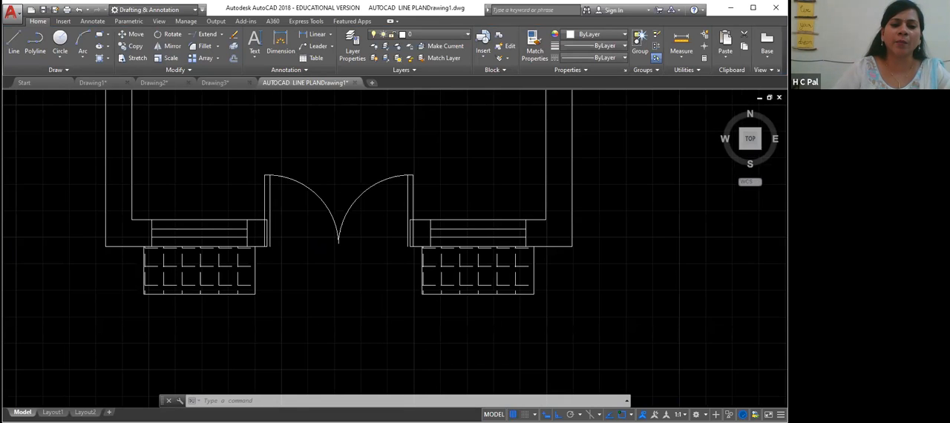
pyautogui.scroll(-5, 433, 287)
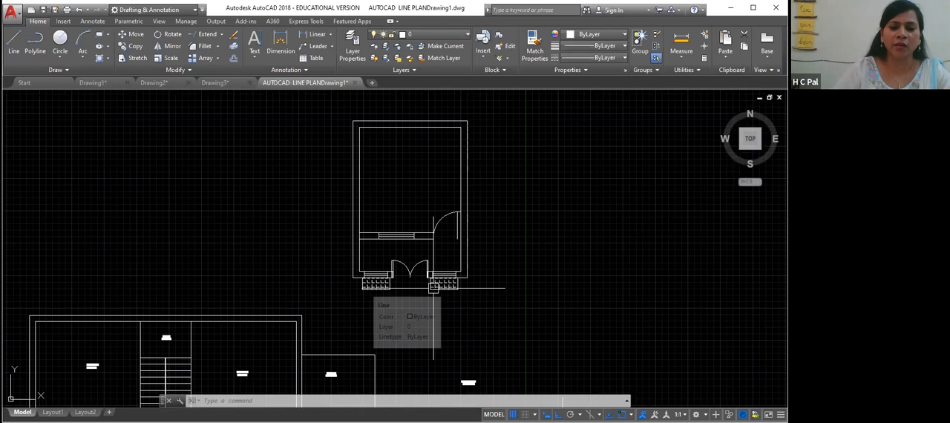
pyautogui.scroll(-4, 433, 287)
pyautogui.scroll(4, 433, 287)
pyautogui.scroll(-2, 429, 287)
pyautogui.scroll(2, 429, 287)
pyautogui.scroll(4, 429, 287)
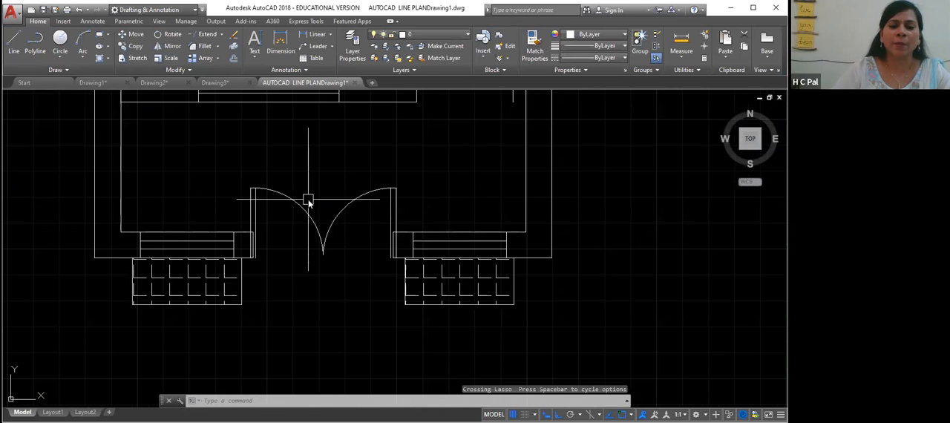
pyautogui.rightClick(309, 202)
pyautogui.click(72, 147)
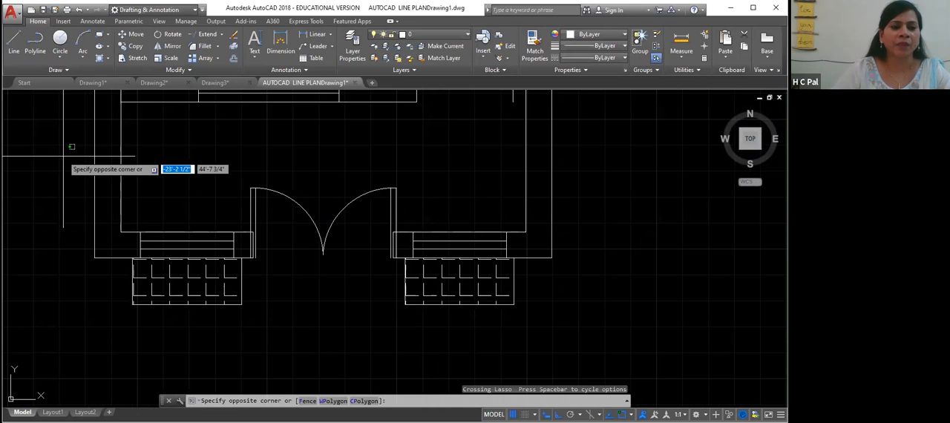
pyautogui.scroll(3, 70, 183)
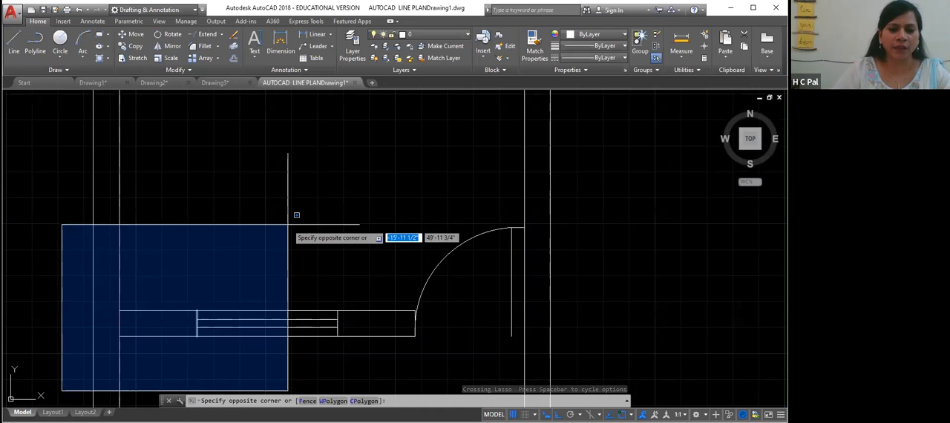
pyautogui.click(12, 245)
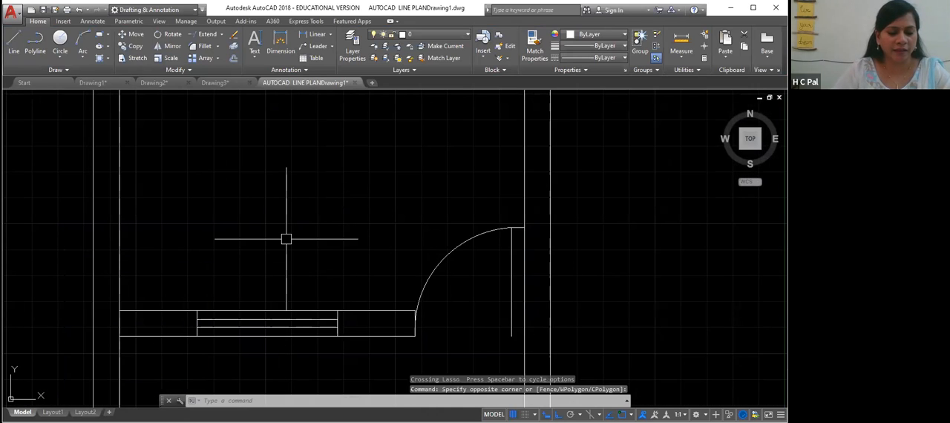
# - Start single-line text inside the living room at the default height and rotation, entering "living room"
pyautogui.press('Return')
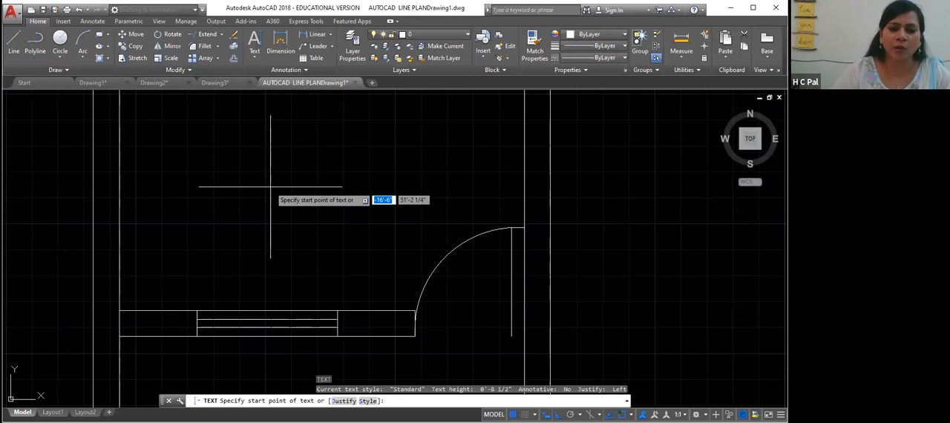
pyautogui.click(236, 157)
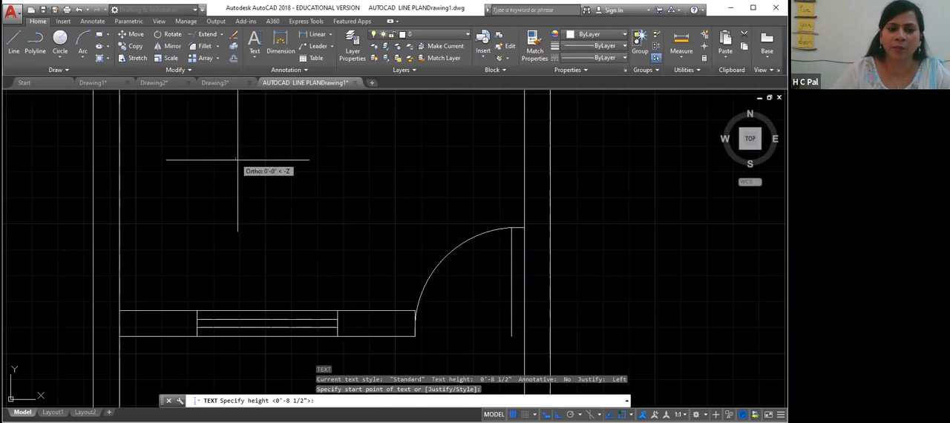
pyautogui.press('Return')
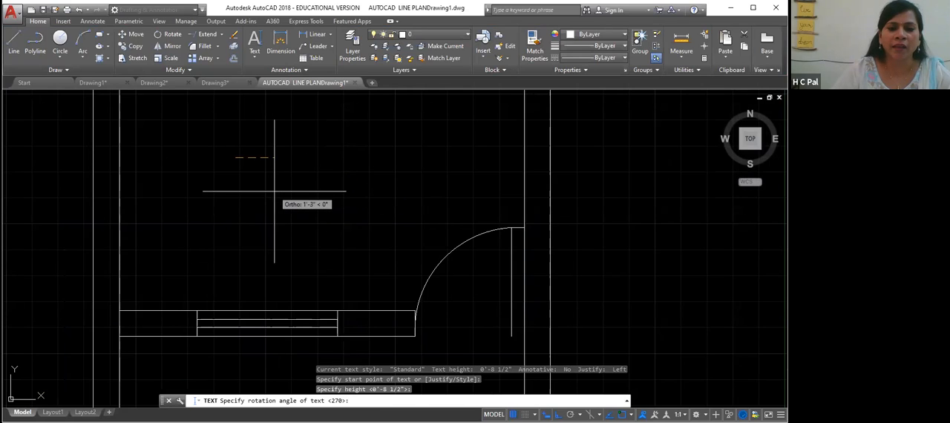
pyautogui.press('Return')
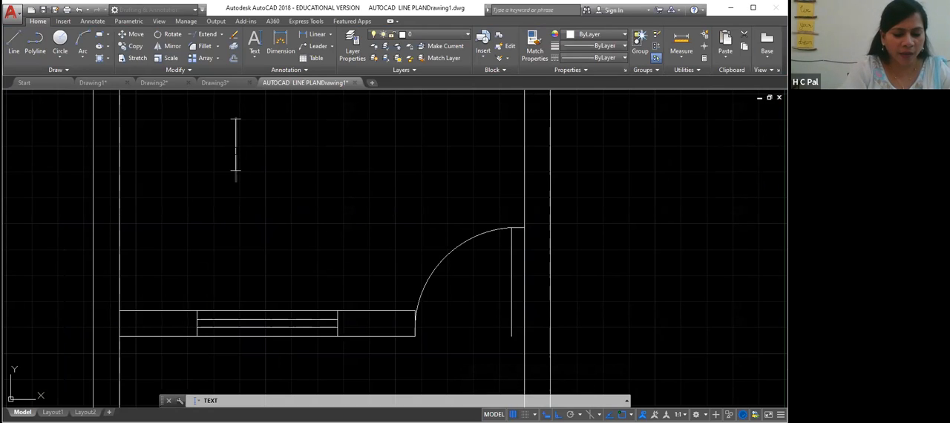
pyautogui.write('living')
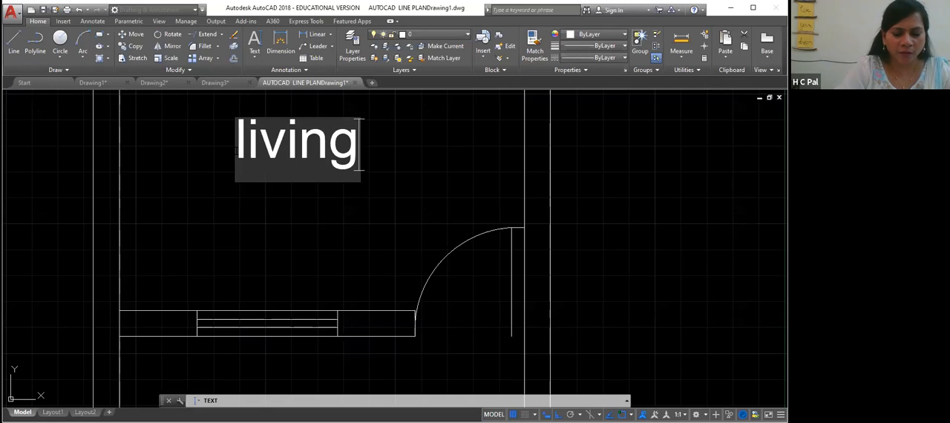
pyautogui.write(' r')
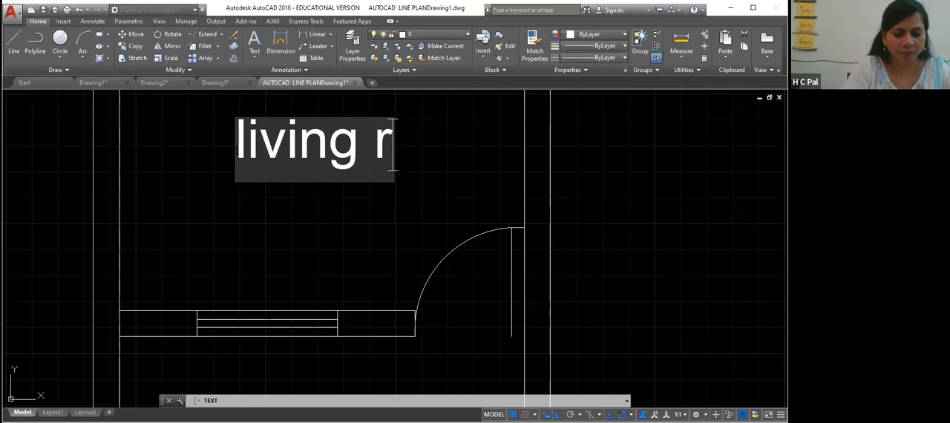
pyautogui.write('oom')
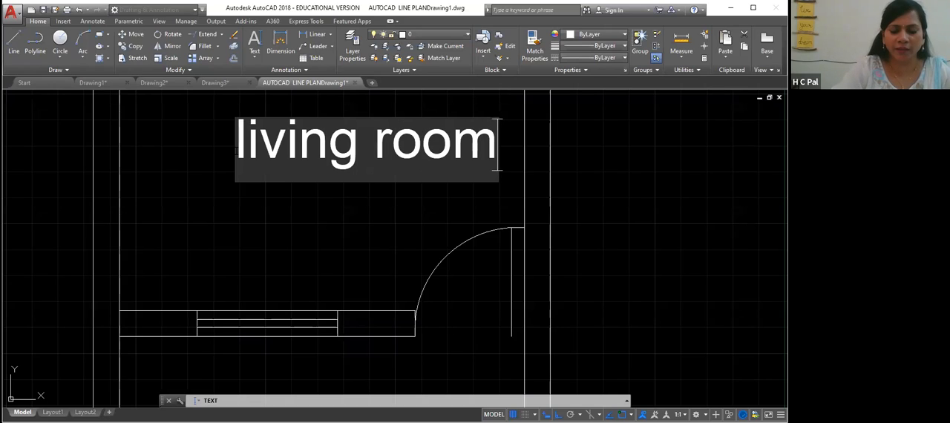
pyautogui.press('Return')
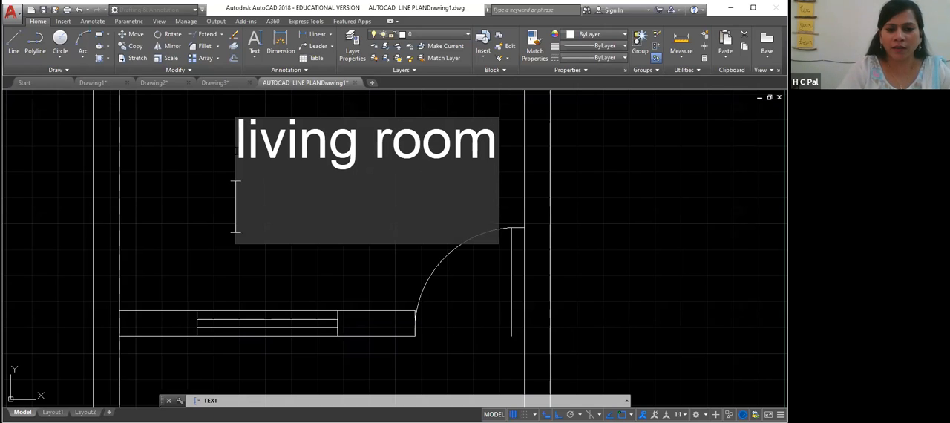
# - Add a second text line reading 13'x13'6" below the room name
pyautogui.write('13')
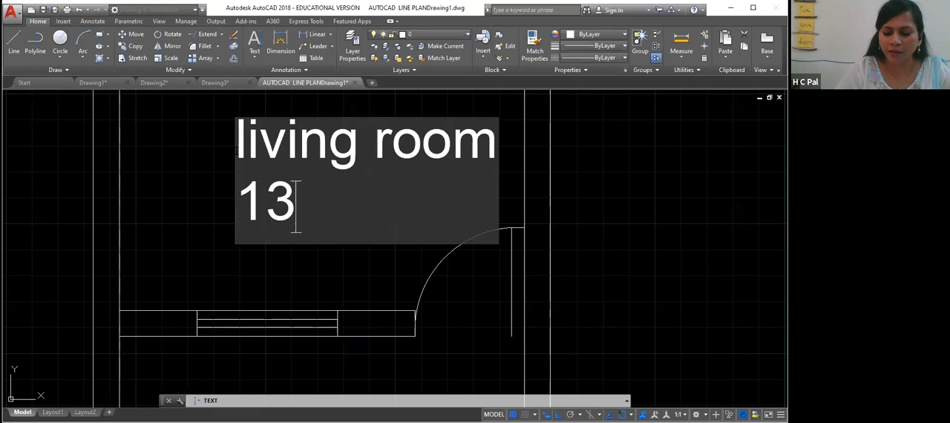
pyautogui.write("'")
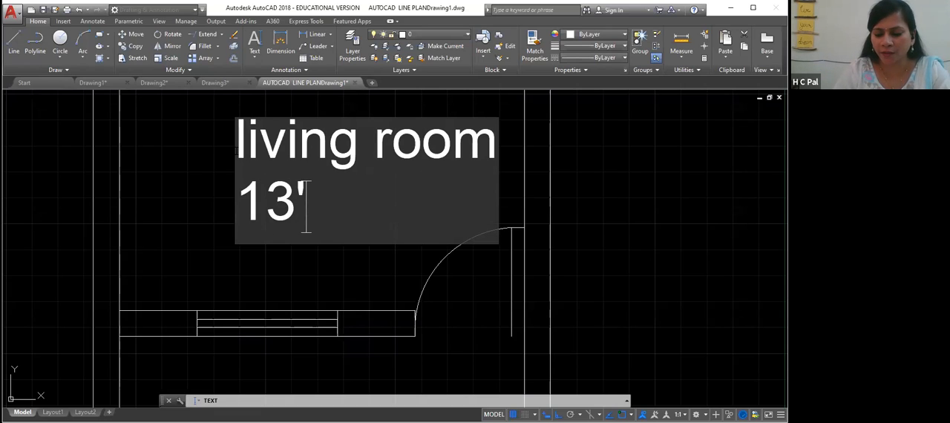
pyautogui.write('x')
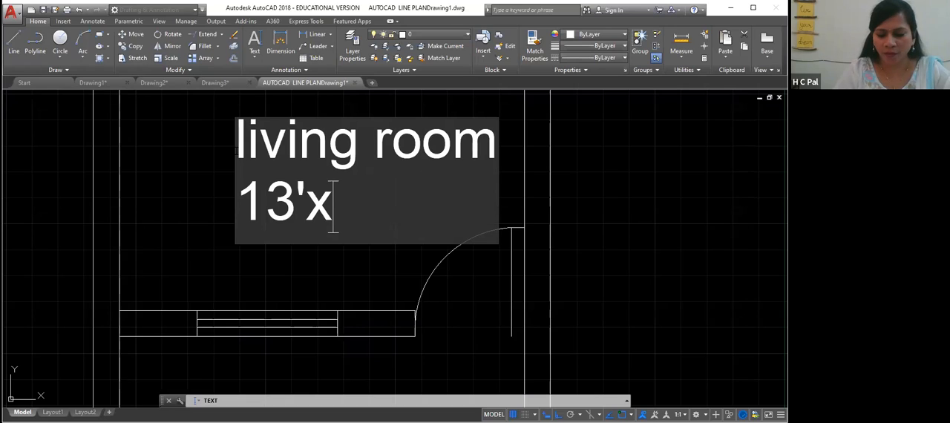
pyautogui.write('13\'6"')
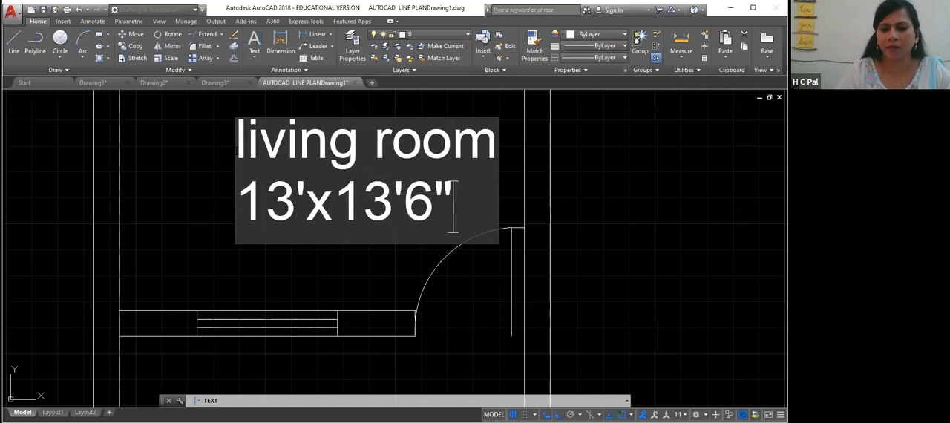
# - Exit the single-line text entry and undo the rotated room label
pyautogui.click(574, 175)
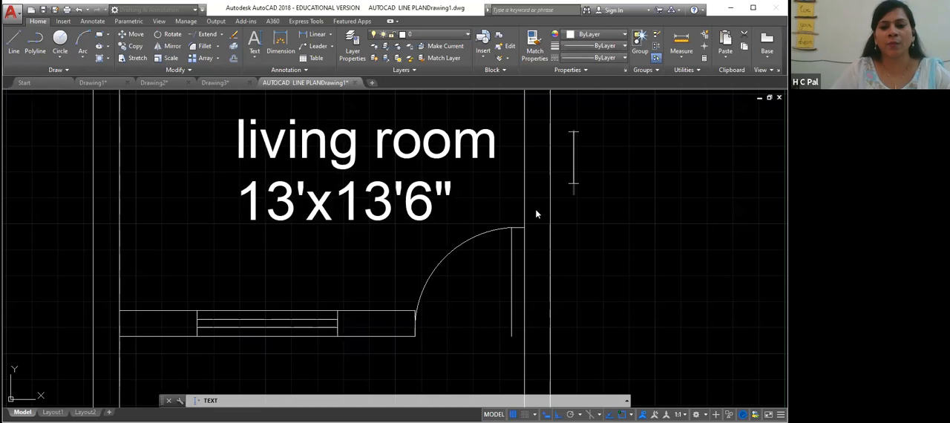
pyautogui.click(493, 144)
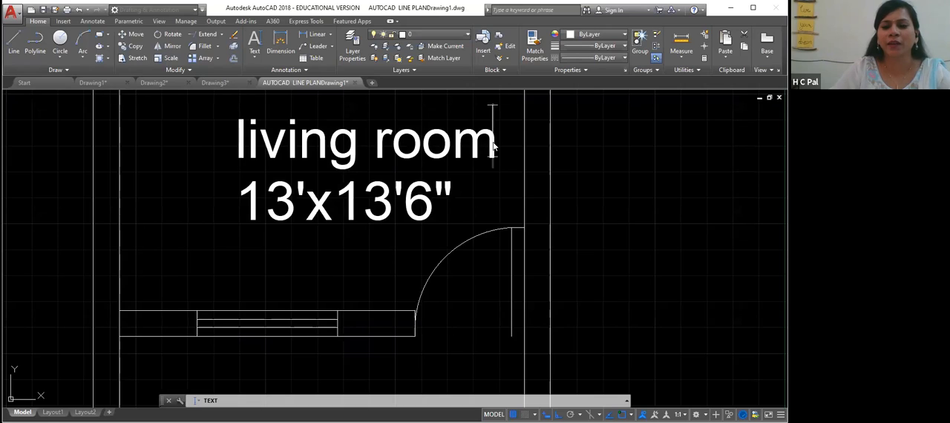
pyautogui.click(484, 207)
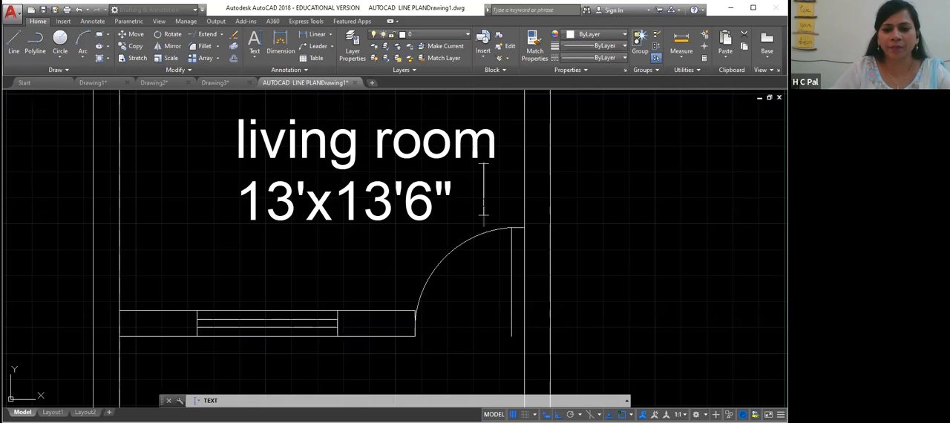
pyautogui.click(237, 138)
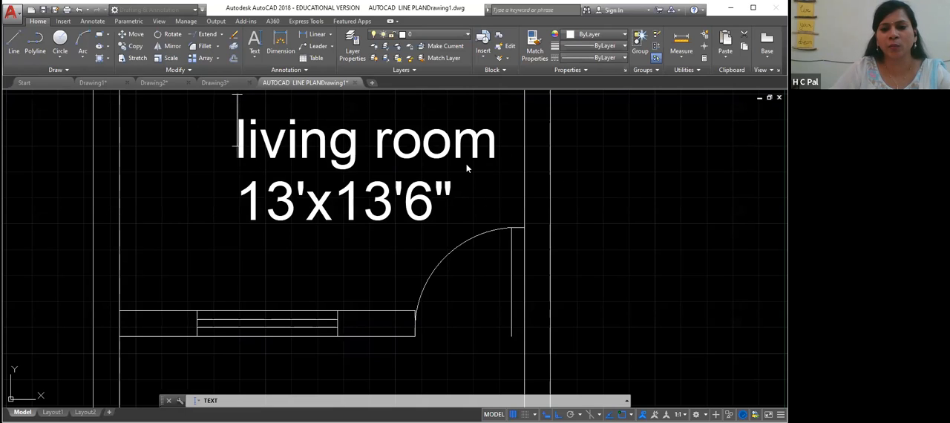
pyautogui.scroll(-2, 466, 168)
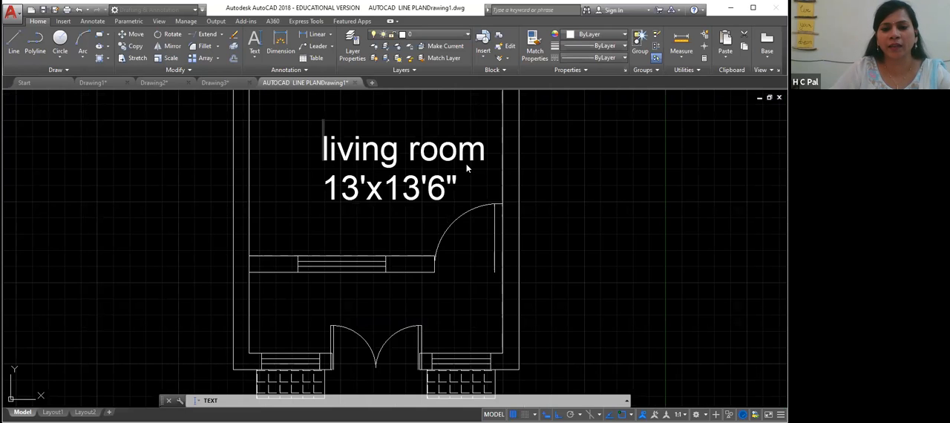
pyautogui.rightClick(324, 150)
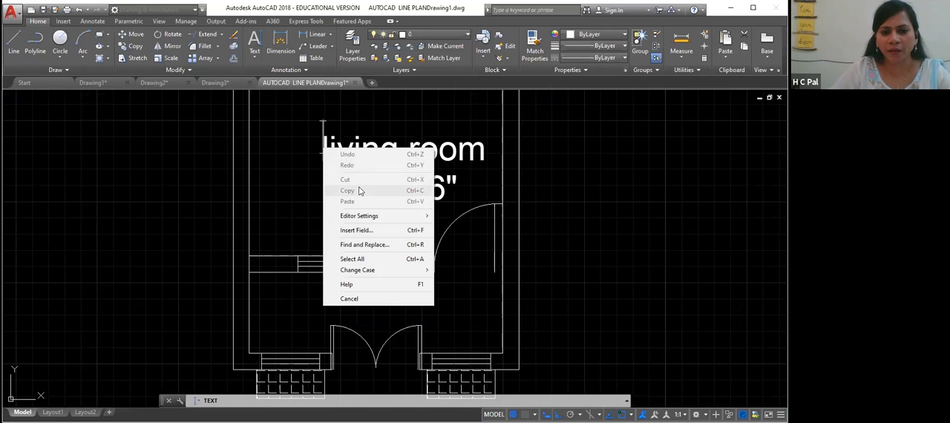
pyautogui.moveTo(380, 222)
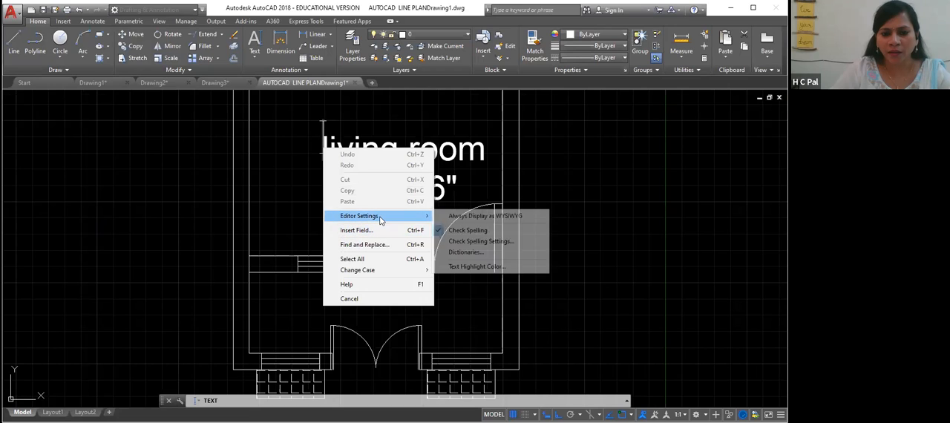
pyautogui.click(575, 191)
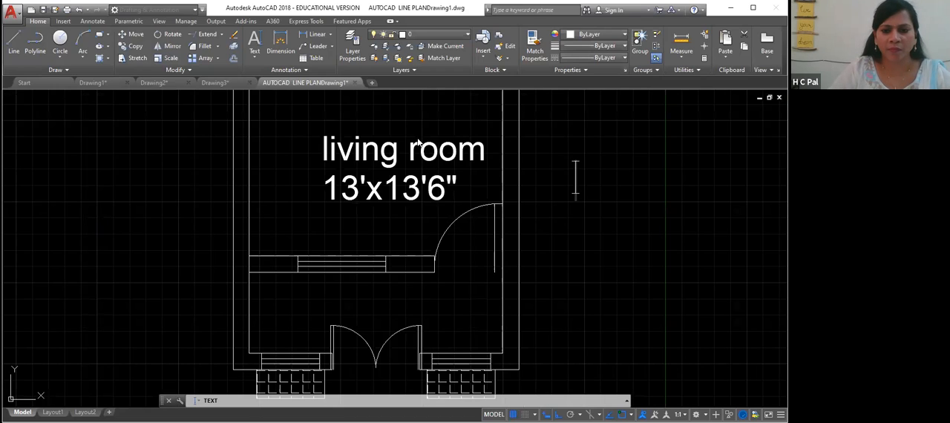
pyautogui.click(478, 150)
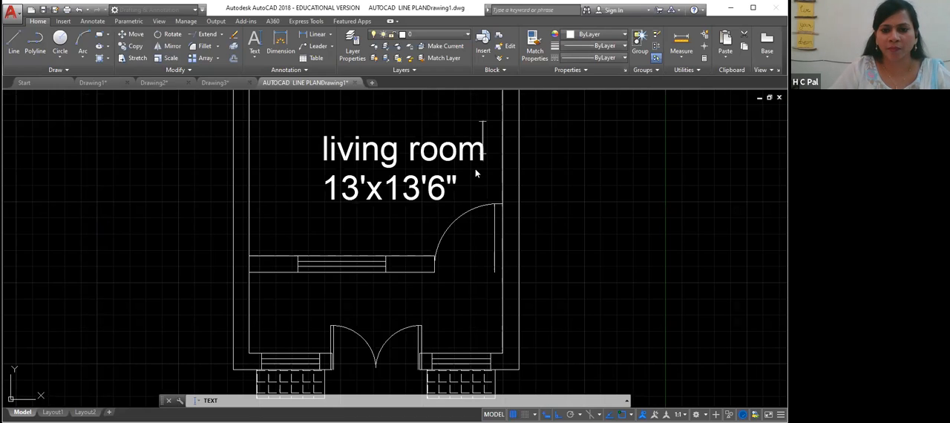
pyautogui.click(335, 149)
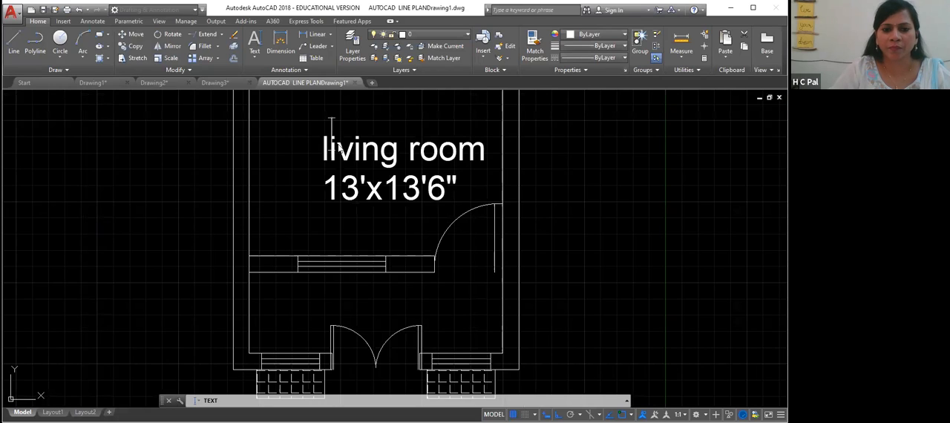
pyautogui.rightClick(491, 154)
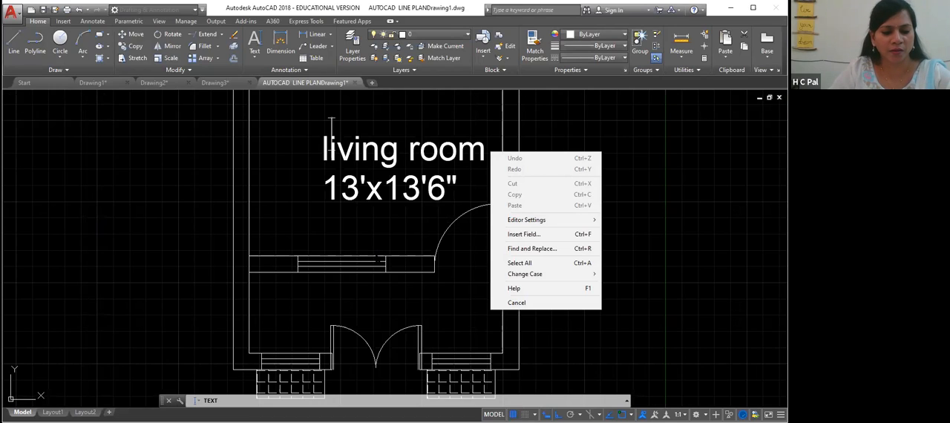
pyautogui.click(516, 303)
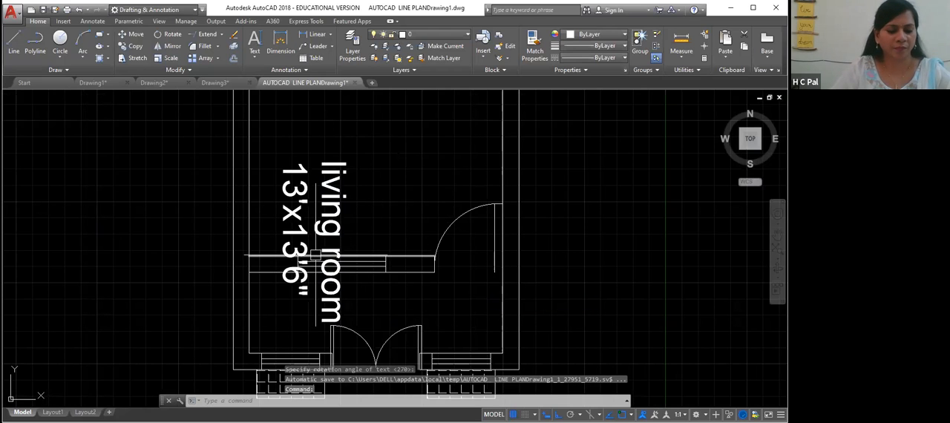
pyautogui.hotkey('ctrl', 'z')
pyautogui.scroll(5, 316, 255)
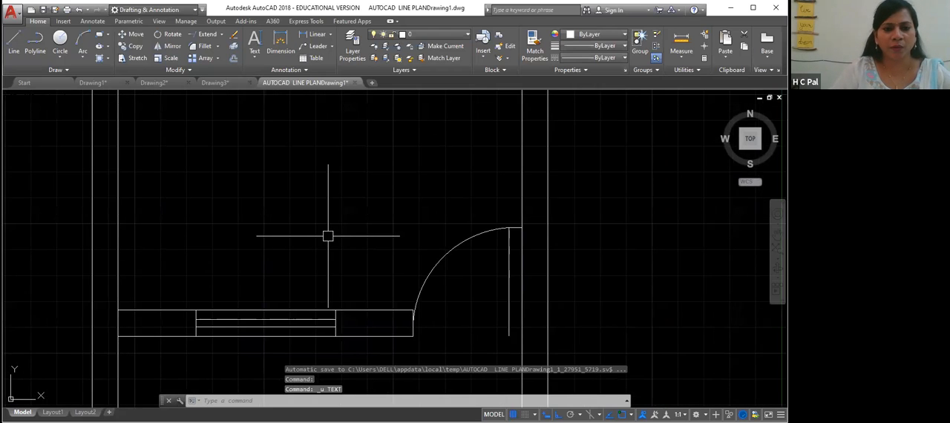
pyautogui.scroll(-5, 328, 236)
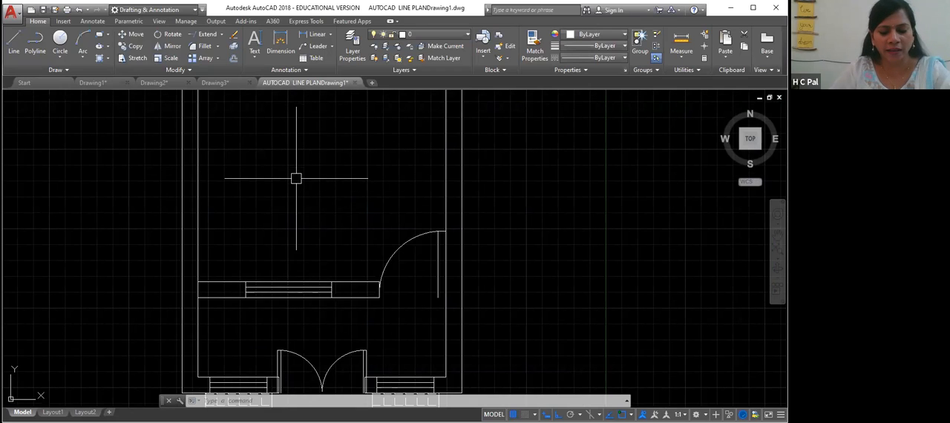
# - Start single-line text inside the living room at height 5 and rotation 0, entering "LIVING ROOM"
pyautogui.write('dt')
pyautogui.press('Return')
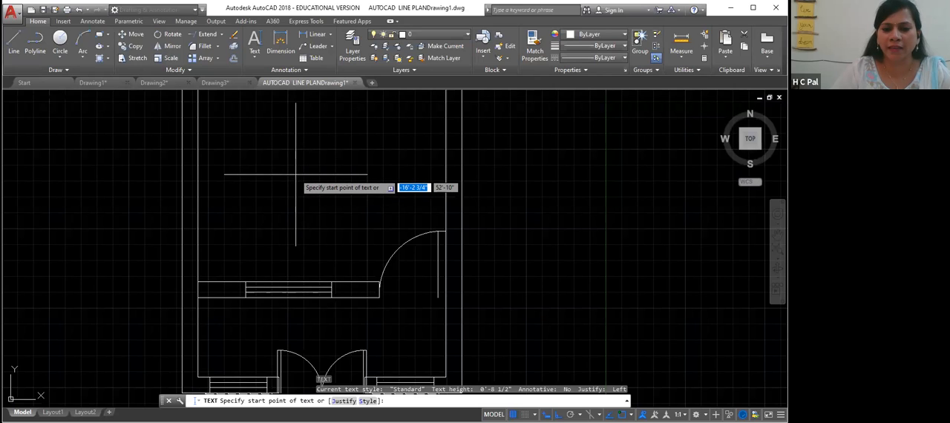
pyautogui.click(292, 177)
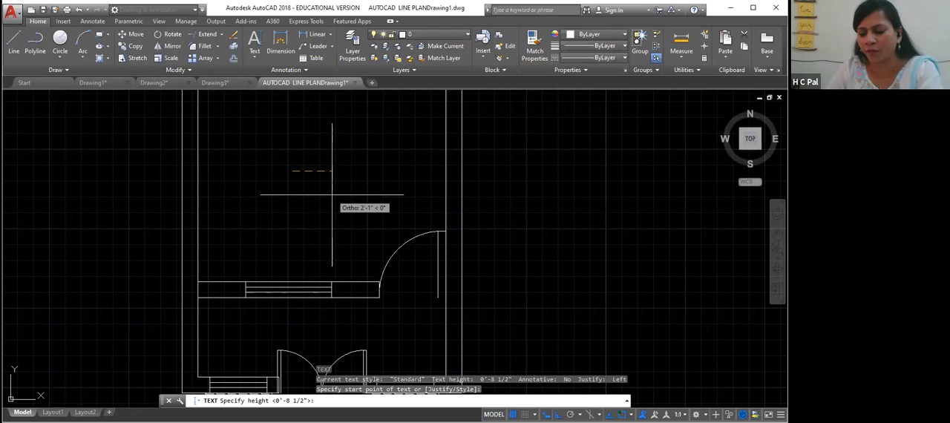
pyautogui.write('5')
pyautogui.press('Return')
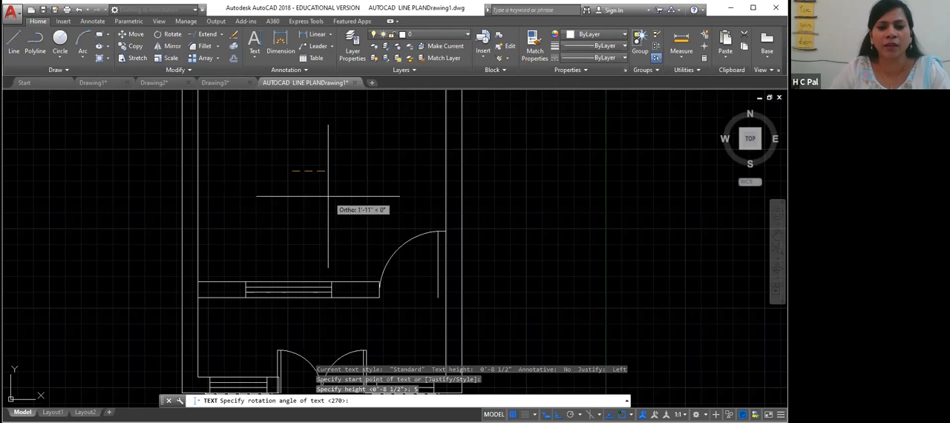
pyautogui.click(328, 186)
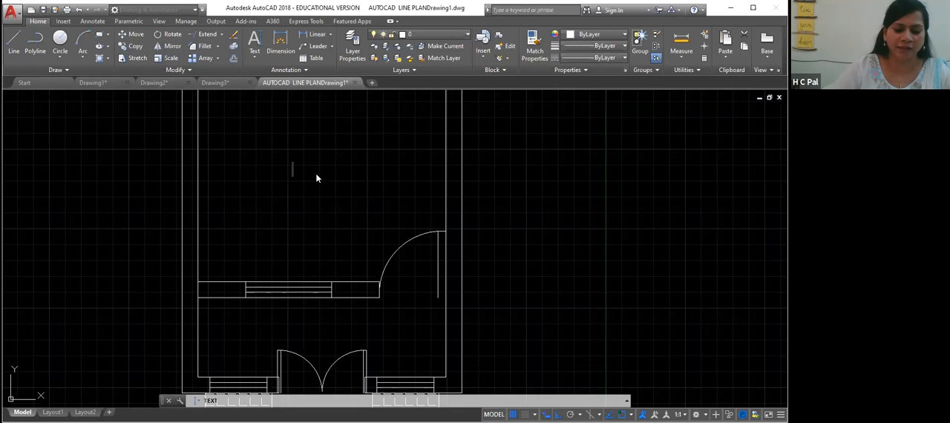
pyautogui.write('LIVING ')
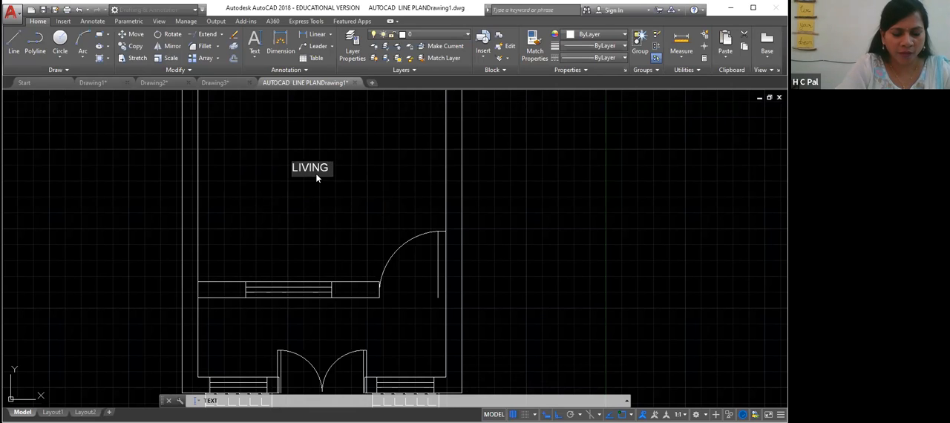
pyautogui.write('ROOM')
pyautogui.press('Return')
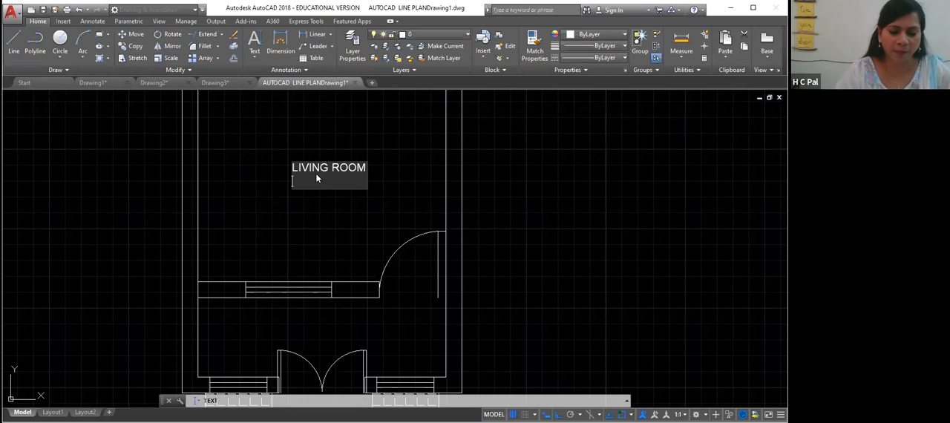
# - Add a second text line reading 13'x13'6" below the room name and end the text command
pyautogui.write('13')
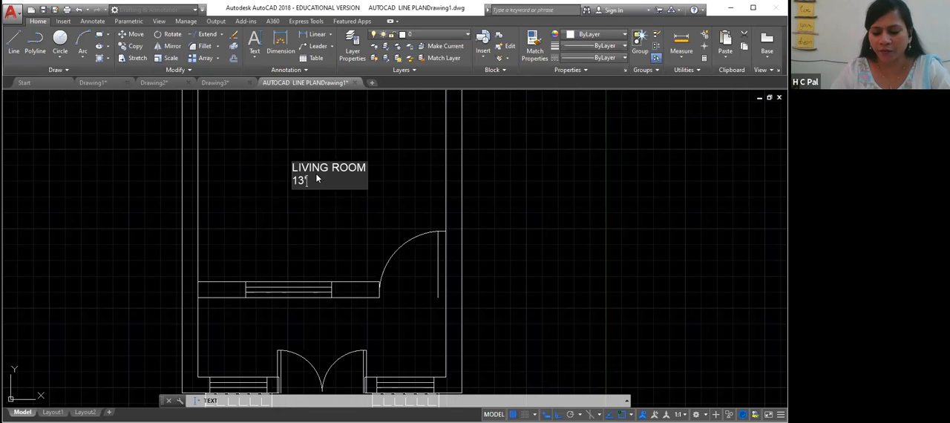
pyautogui.write("'X")
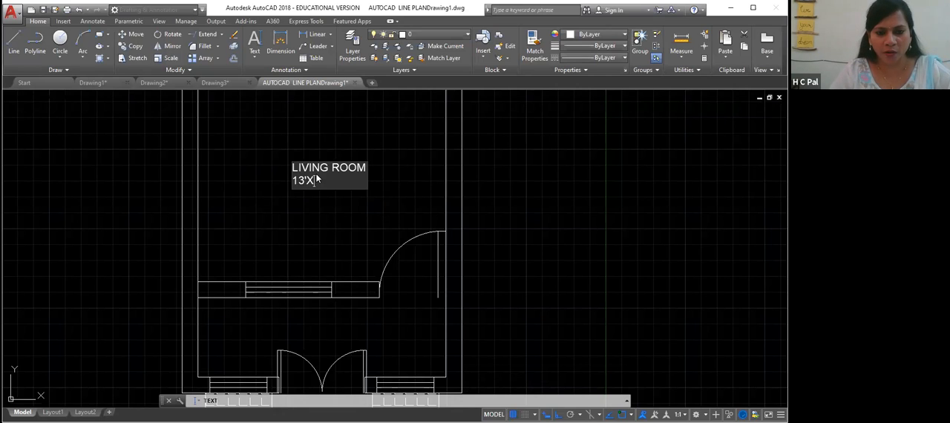
pyautogui.press('BackSpace')
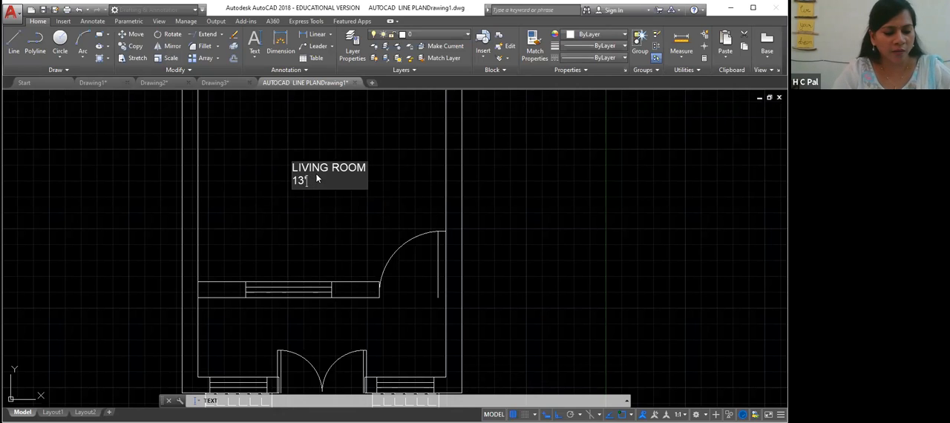
pyautogui.write('x')
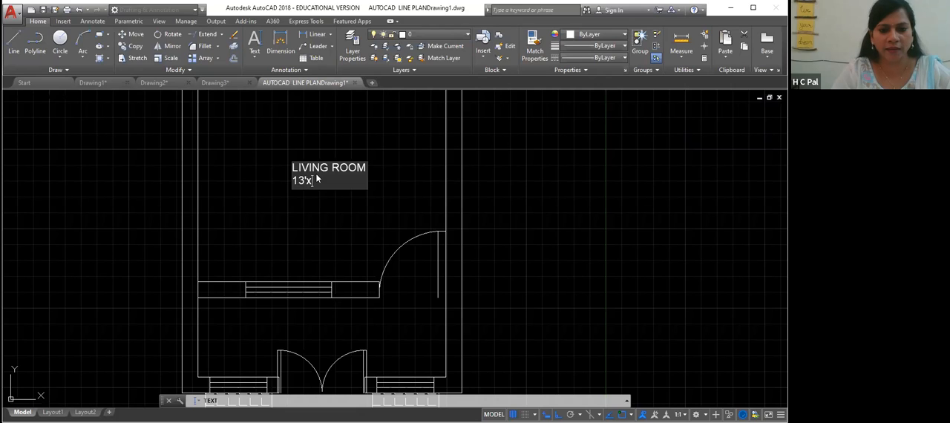
pyautogui.write("10'16")
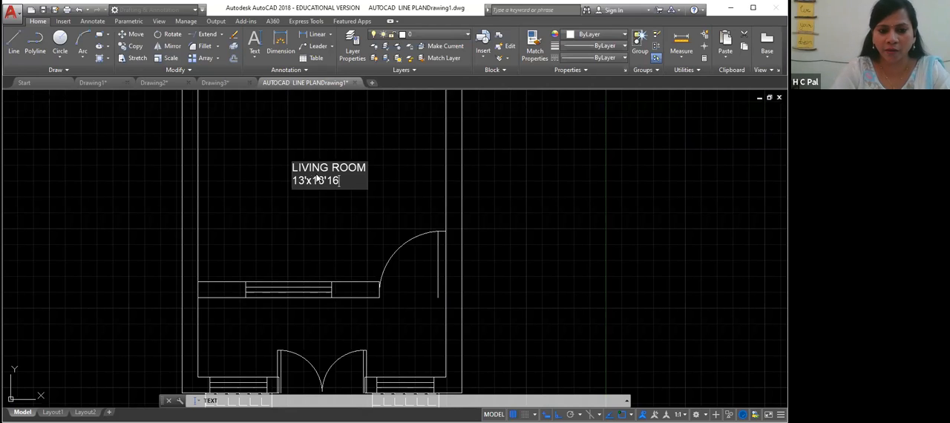
pyautogui.press('BackSpace')
pyautogui.press('BackSpace')
pyautogui.write('6"')
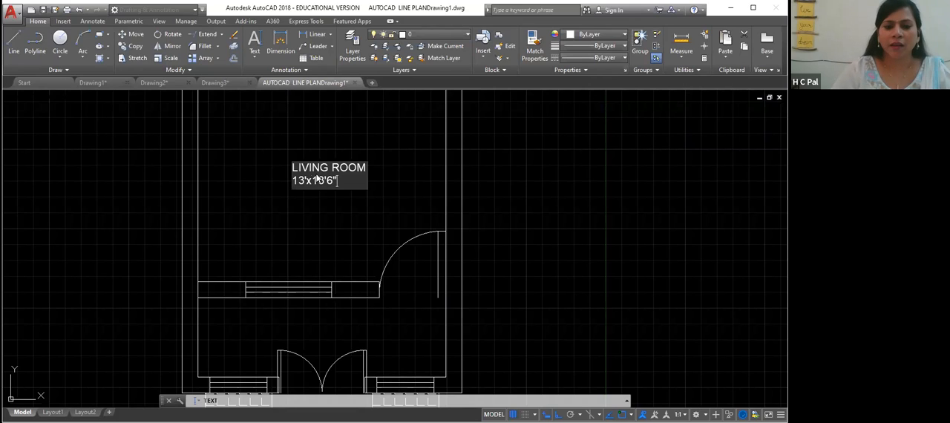
pyautogui.click(602, 199)
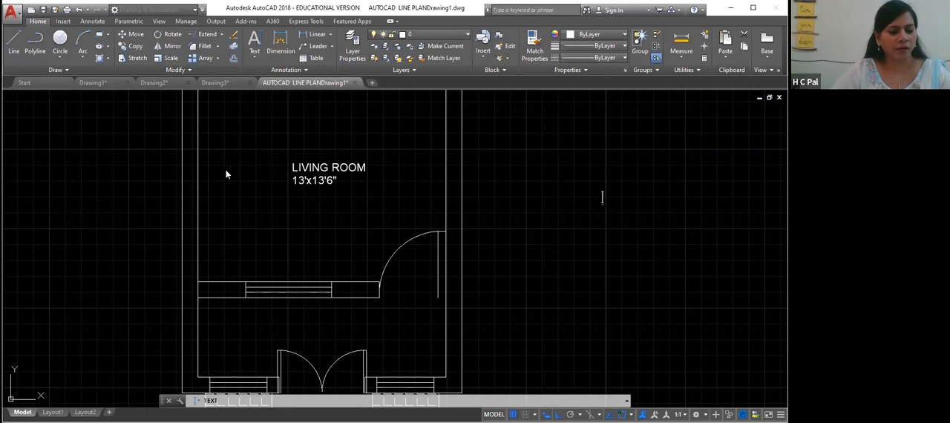
pyautogui.press('Return')
pyautogui.click(255, 57)
pyautogui.click(243, 75)
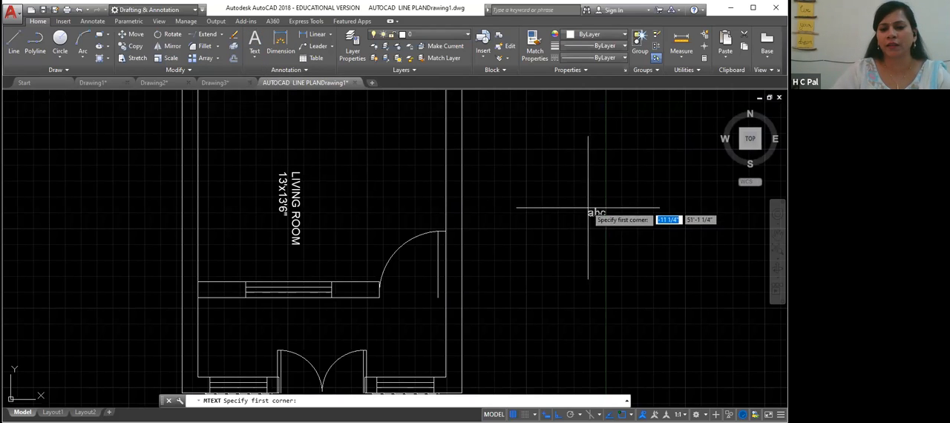
pyautogui.click(563, 191)
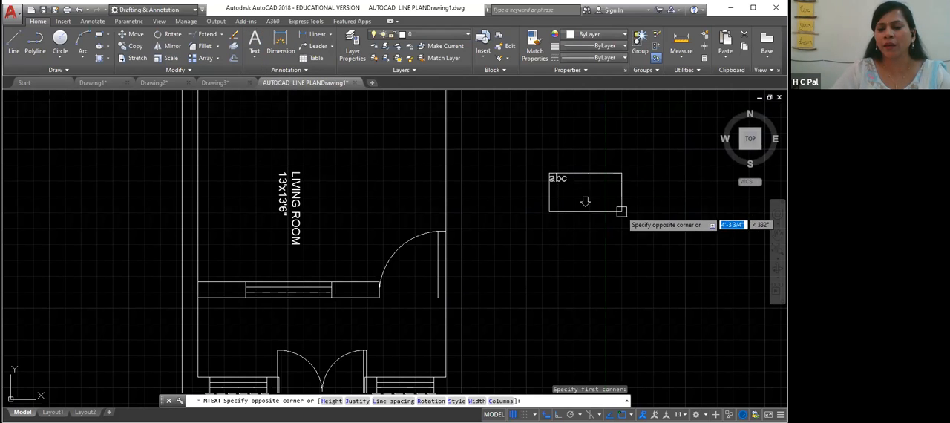
pyautogui.click(584, 193)
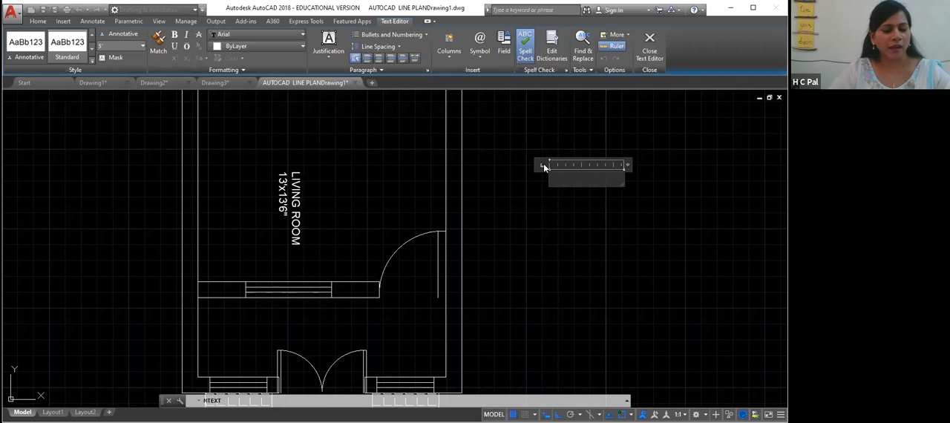
pyautogui.press('Escape')
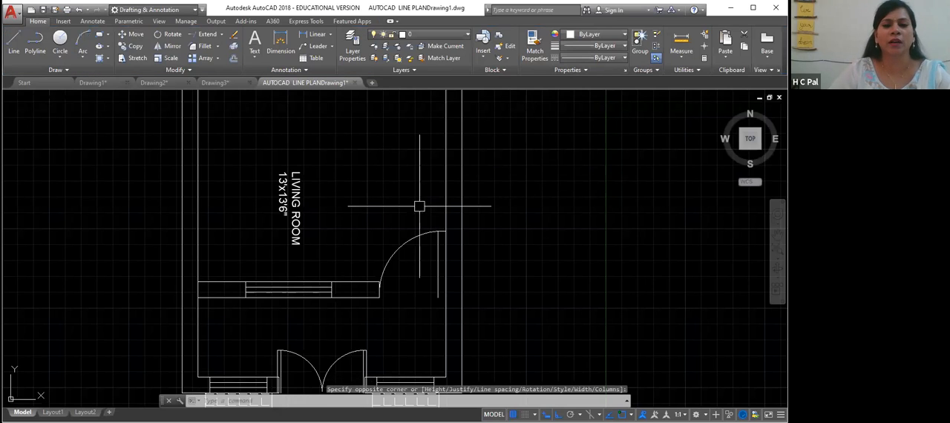
# - Switch to the Drawing2 plan and pan around to examine its room labels
pyautogui.scroll(2, 503, 294)
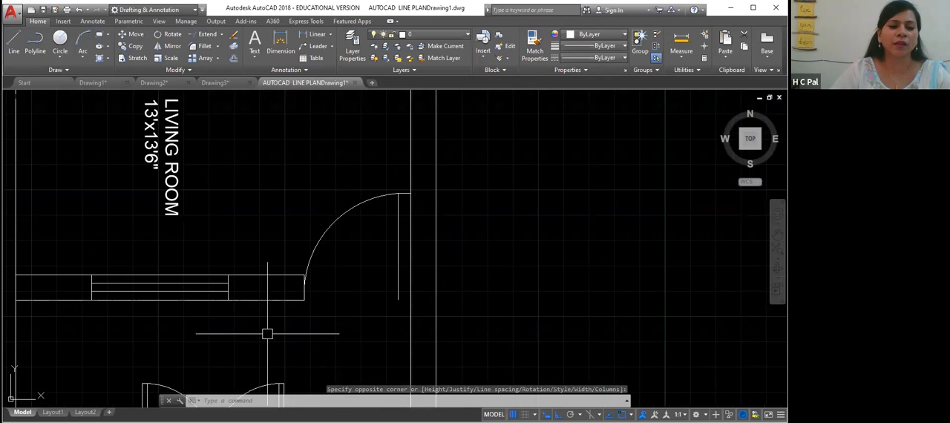
pyautogui.scroll(2, 267, 335)
pyautogui.scroll(-5, 446, 169)
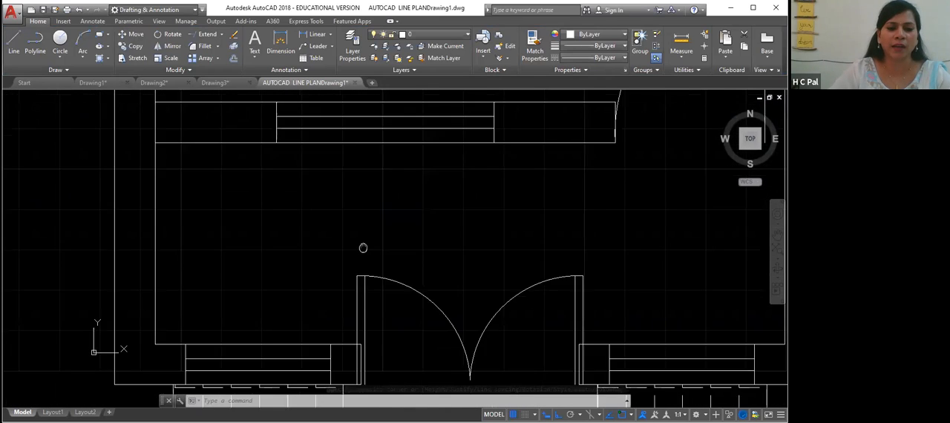
pyautogui.scroll(3, 485, 211)
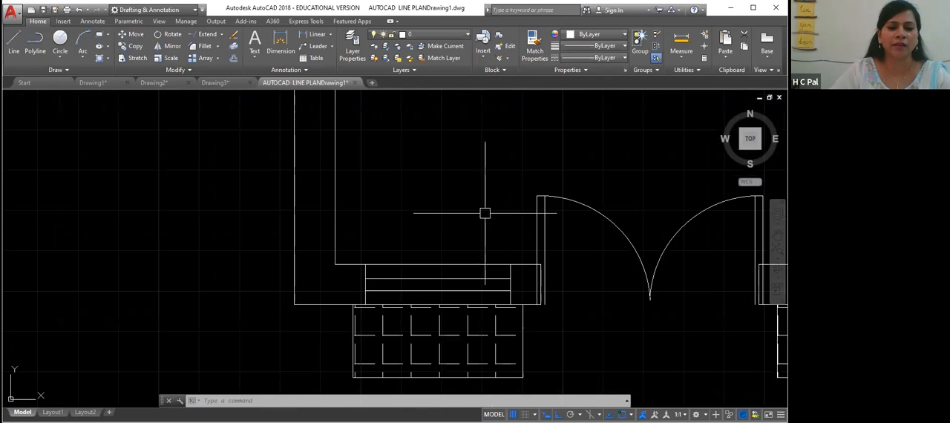
pyautogui.click(176, 85)
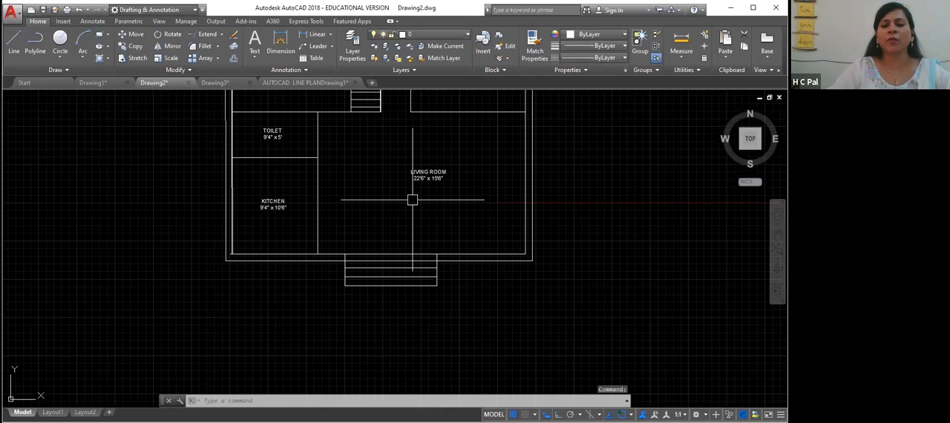
pyautogui.moveTo(424, 198); pyautogui.dragTo(413, 251, button='middle')
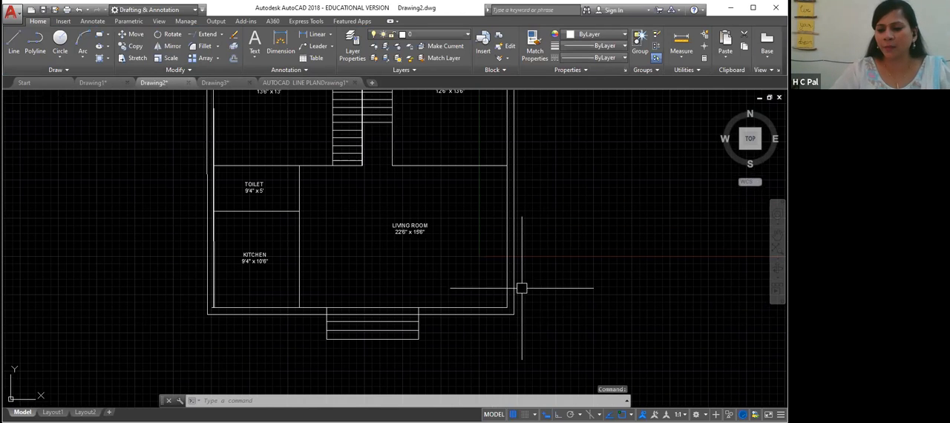